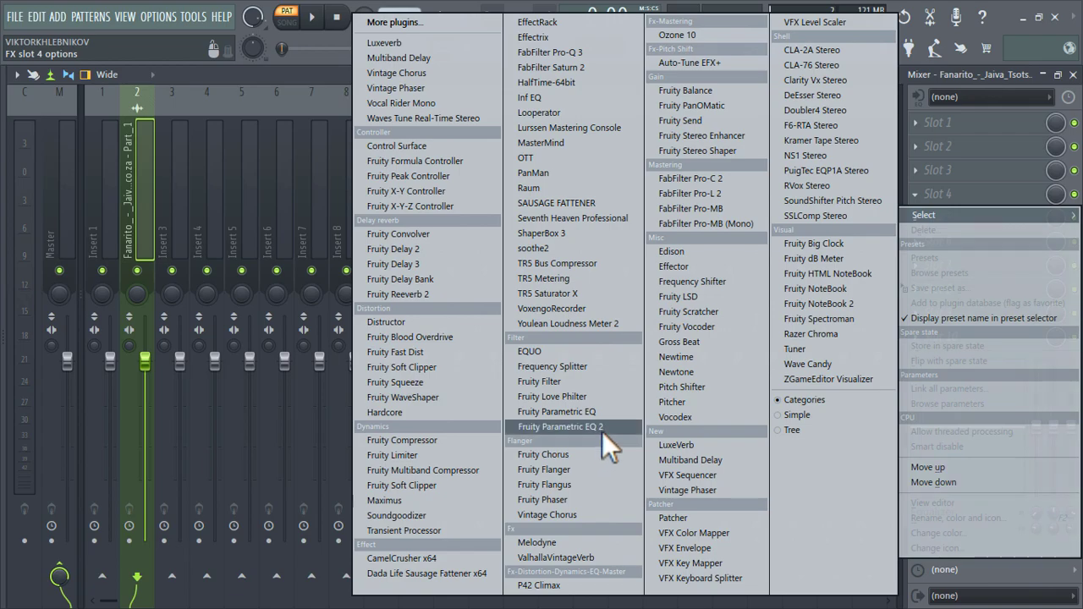
- Apply the 40Hz + 18kHz cut preset to the loop's EQ, raising the high-pass to 237 Hz and slightly lowering the high-frequency cut
{"action": "left_click", "coordinate": [521, 173]}
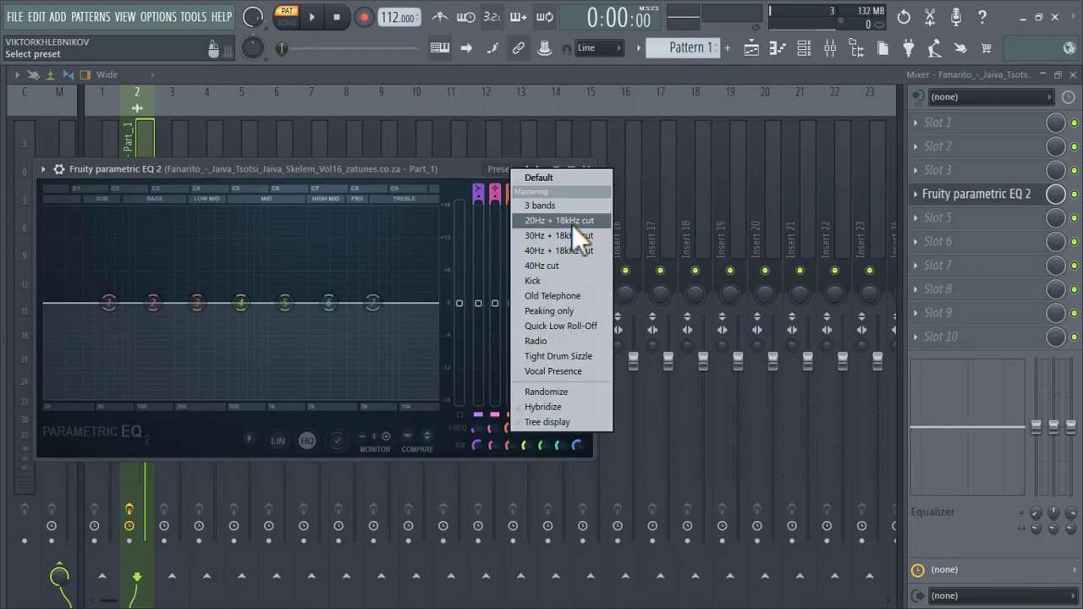
{"action": "left_click", "coordinate": [574, 250]}
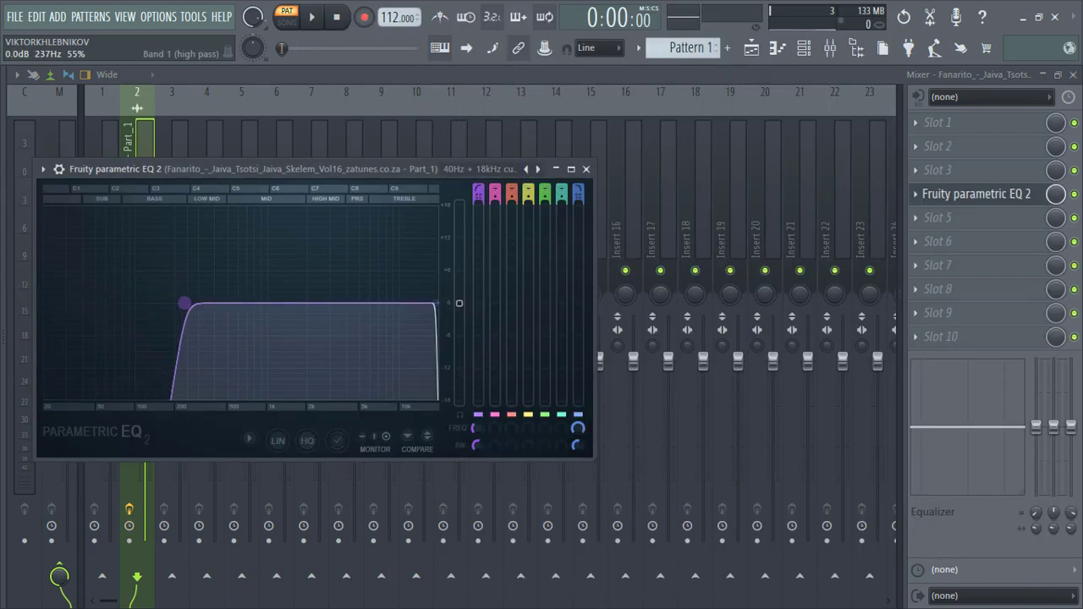
{"action": "left_click", "coordinate": [312, 19]}
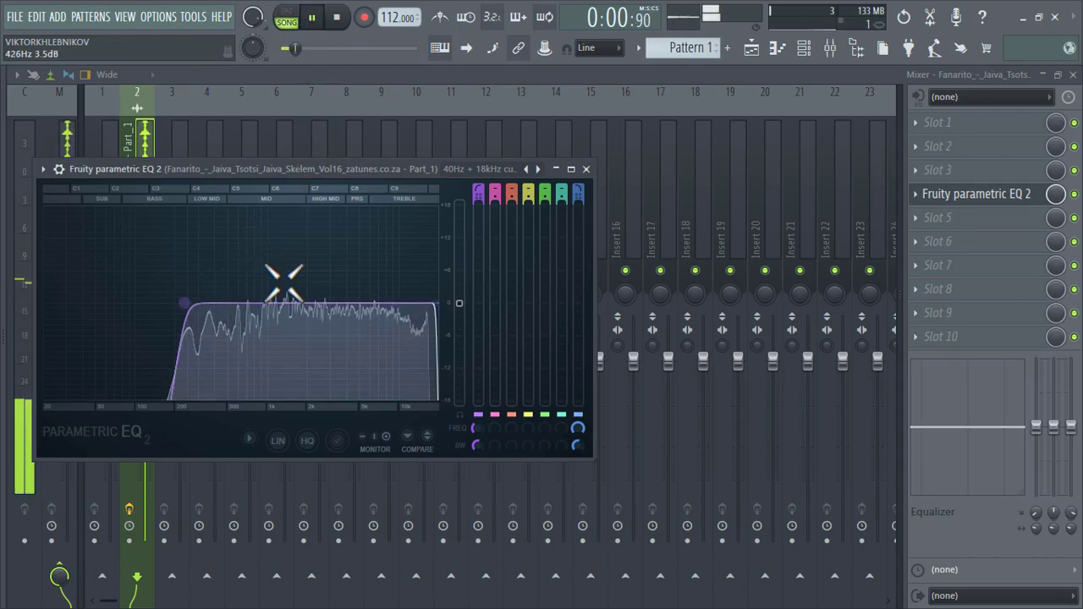
{"action": "left_click_drag", "start_coordinate": [437, 303], "coordinate": [424, 303]}
- Load the Kick (2) and MDU a.k.a TRP & BONGZA -G7_2 samples from the SGIJA 1 folder into new sampler channels
{"action": "left_click", "coordinate": [751, 48]}
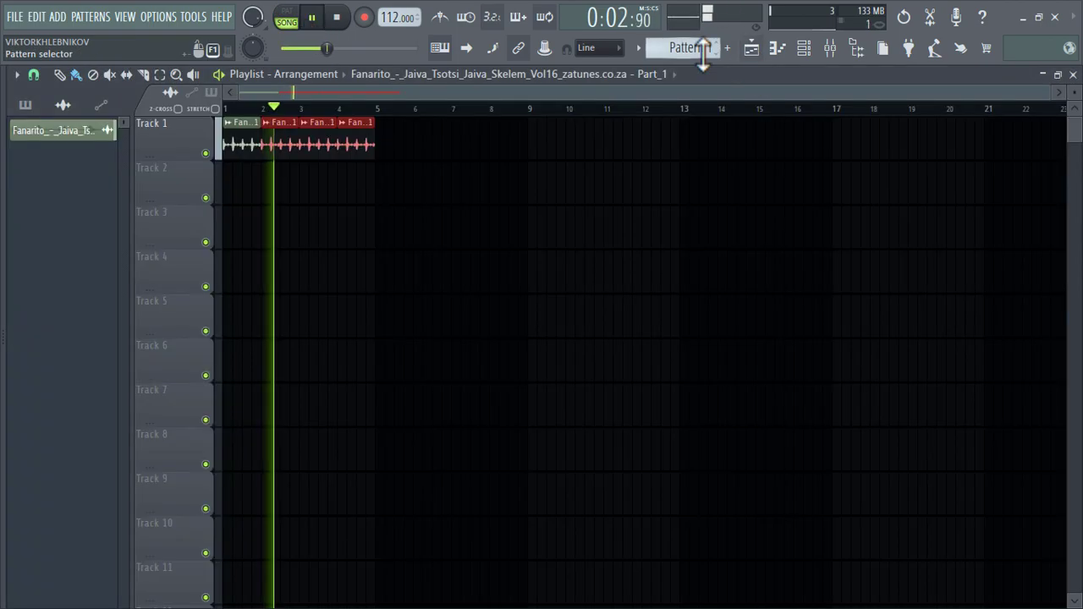
{"action": "mouse_move", "coordinate": [4, 221]}
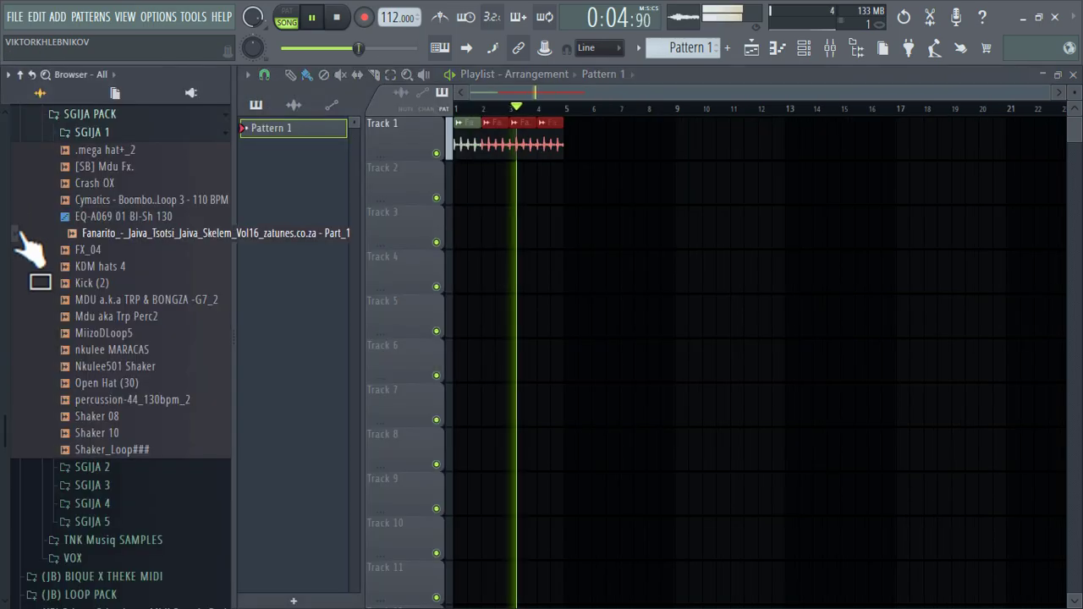
{"action": "right_click", "coordinate": [101, 282]}
{"action": "left_click", "coordinate": [148, 299]}
{"action": "key", "text": "space"}
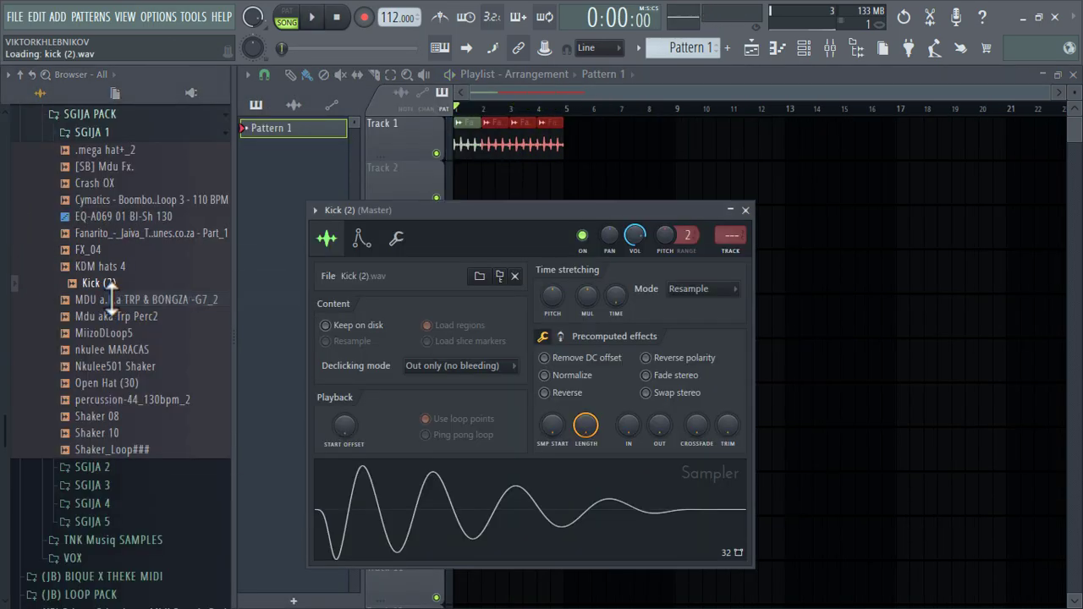
{"action": "right_click", "coordinate": [129, 302]}
{"action": "left_click", "coordinate": [133, 308]}
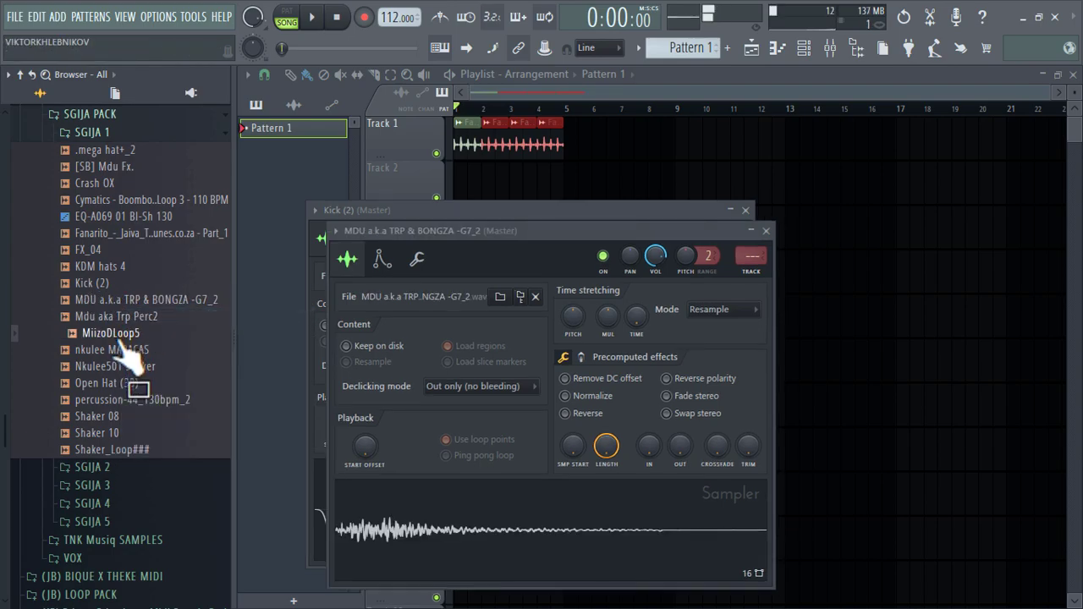
- Place the MiizoDLoop5 sample at the start of Track 2 and repeat the Track 1 loop up to bar 9
{"action": "left_click_drag", "start_coordinate": [127, 343], "coordinate": [198, 169]}
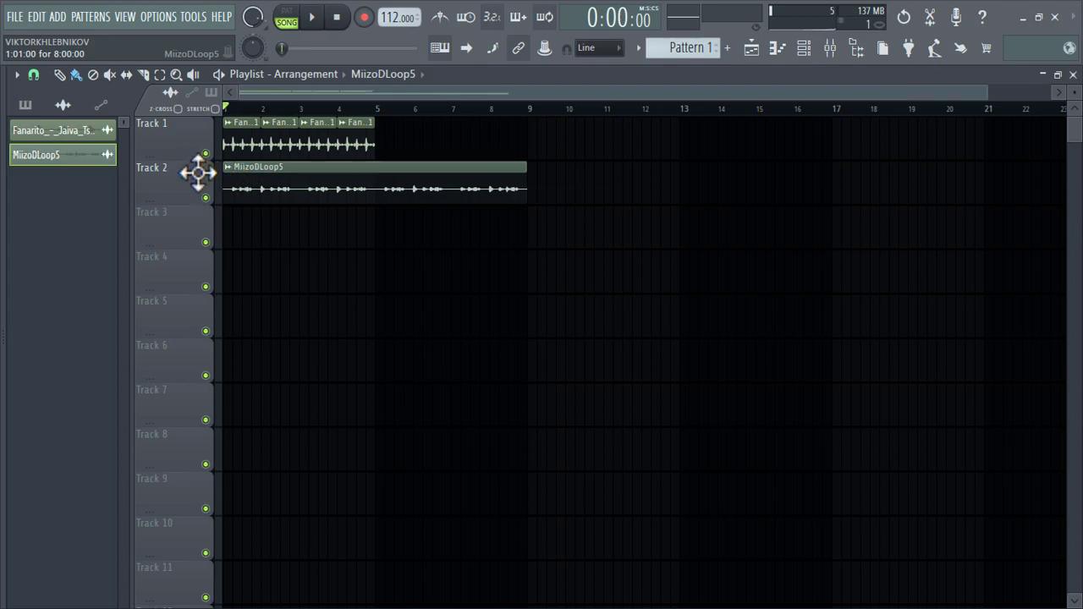
{"action": "left_click", "coordinate": [364, 138]}
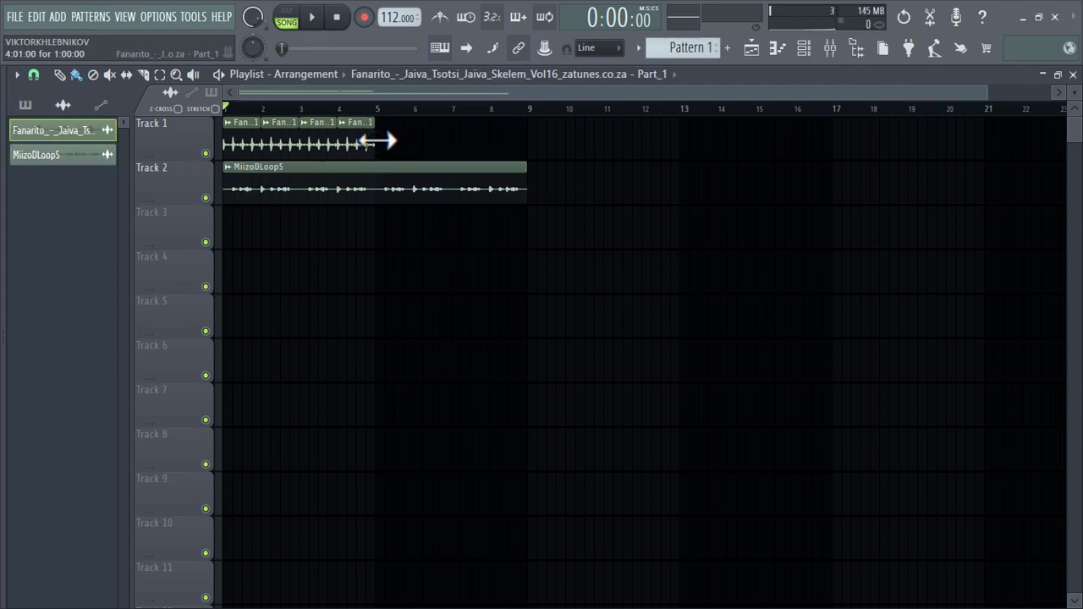
{"action": "left_click_drag", "start_coordinate": [391, 146], "coordinate": [491, 149]}
- Lower the MiizoDLoop5 clip's channel volume to about 39%
{"action": "double_click", "coordinate": [504, 175]}
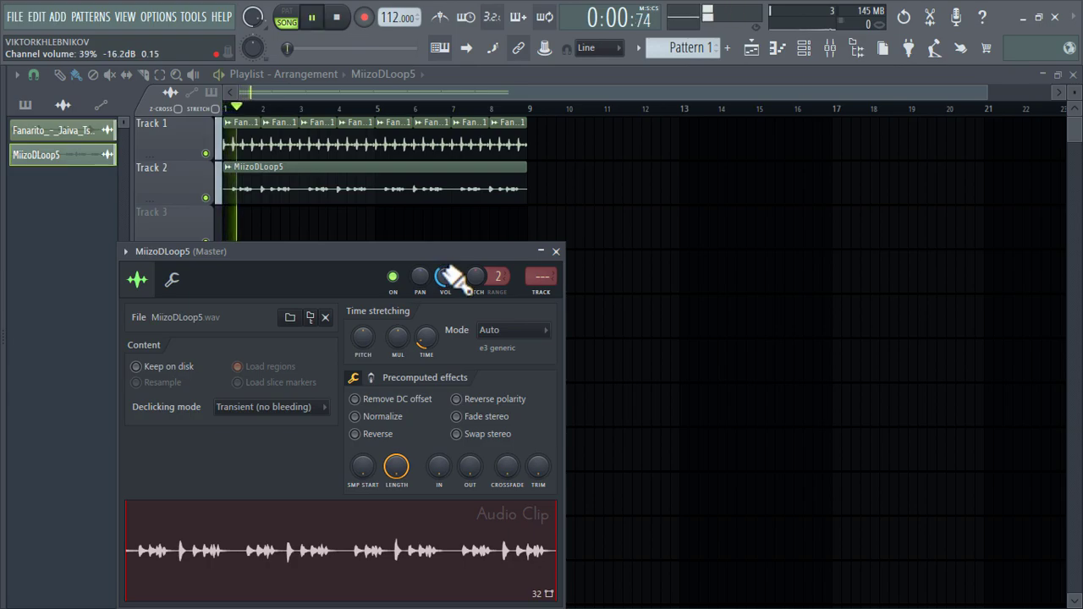
{"action": "left_click", "coordinate": [556, 251]}
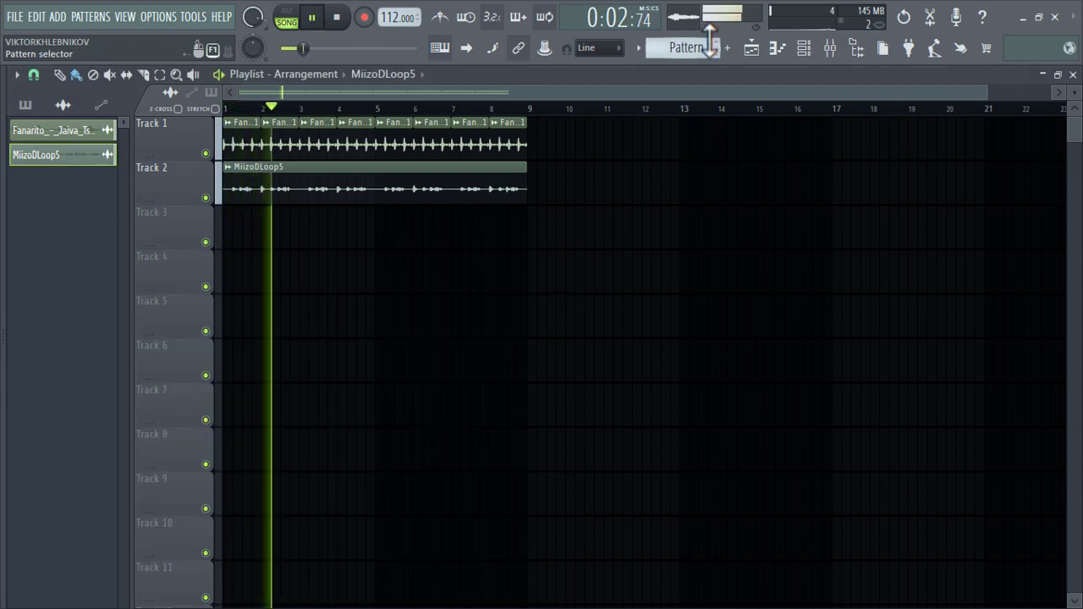
- Fill Track 3 with two-bar Pattern 1 clips from bar 1 up to bar 9
{"action": "left_click", "coordinate": [704, 47]}
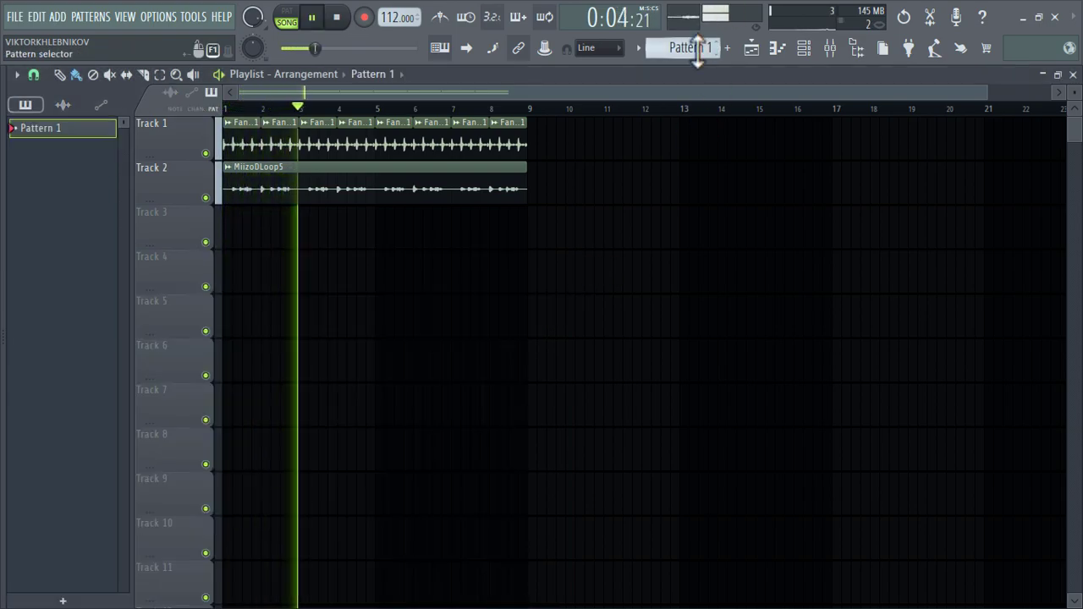
{"action": "left_click", "coordinate": [234, 231]}
{"action": "left_click_drag", "start_coordinate": [257, 232], "coordinate": [451, 227]}
{"action": "right_click", "coordinate": [398, 228]}
{"action": "right_click", "coordinate": [317, 229]}
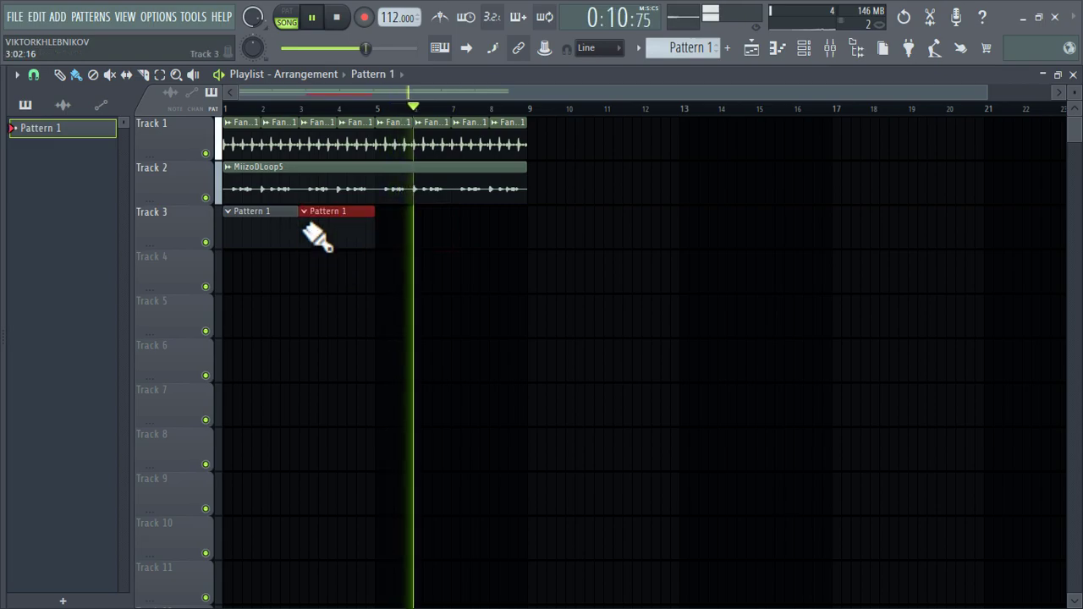
{"action": "left_click_drag", "start_coordinate": [314, 235], "coordinate": [490, 244]}
{"action": "key", "text": "space"}
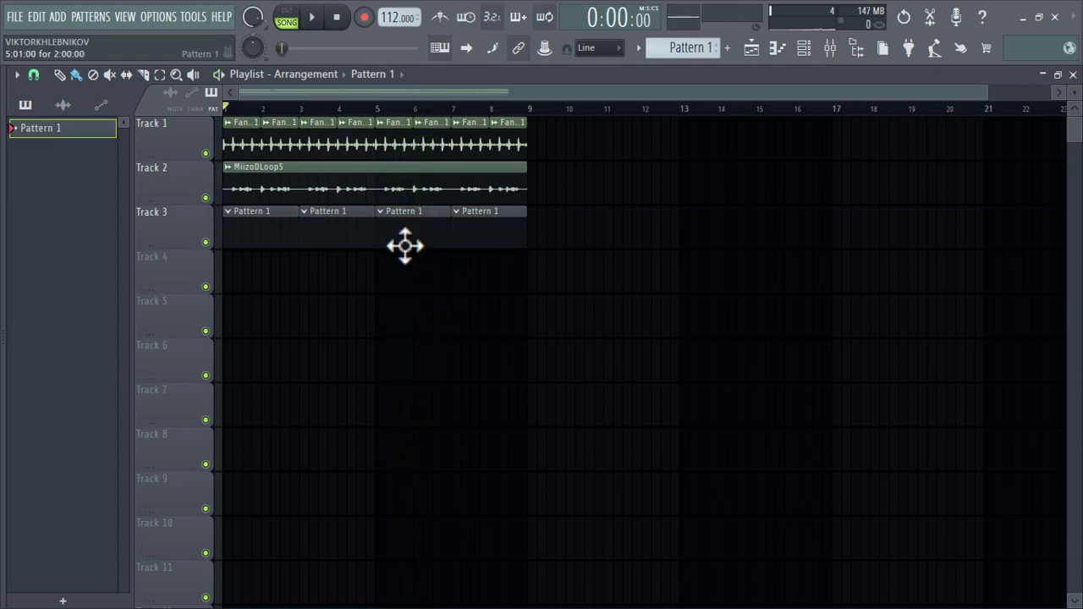
- Show all channels in the channel rack and fill Kick (2) on each 4 steps across a two-bar pattern
{"action": "key", "text": "alt+F8"}
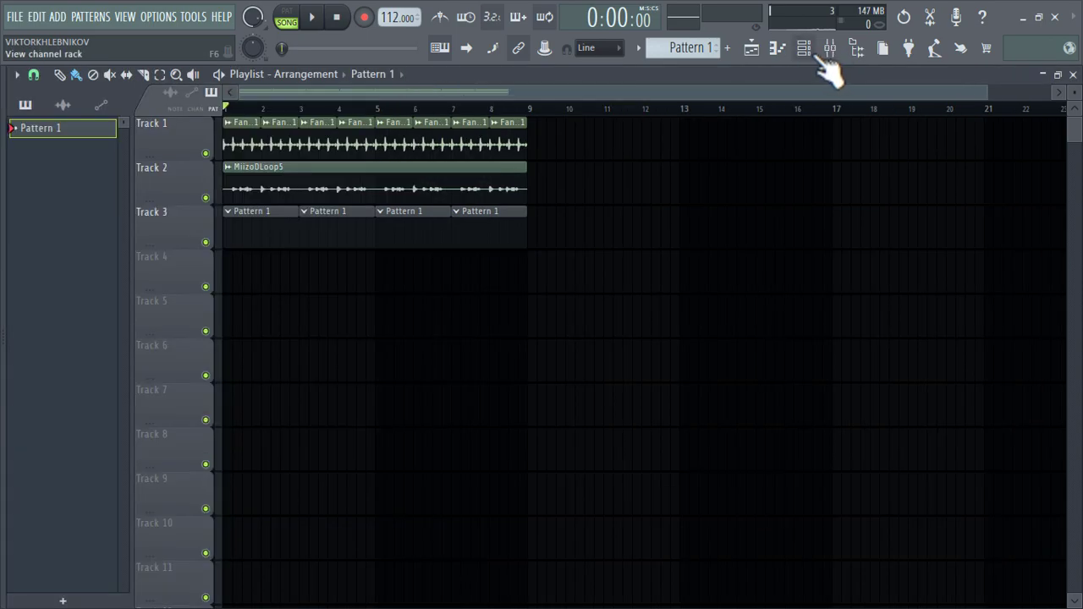
{"action": "left_click", "coordinate": [823, 61]}
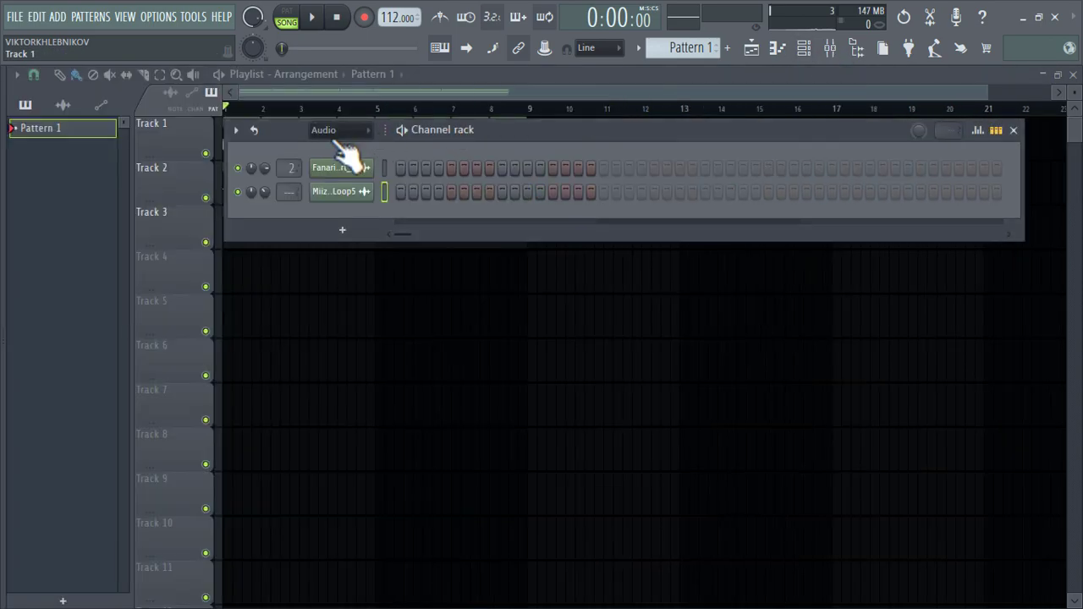
{"action": "left_click", "coordinate": [345, 155]}
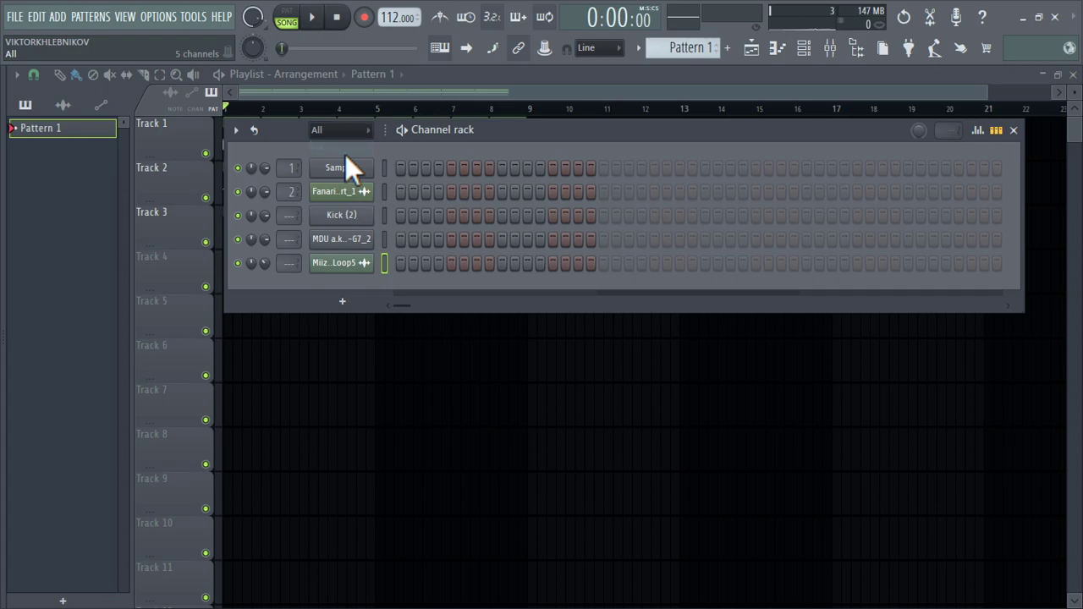
{"action": "left_click", "coordinate": [401, 215]}
{"action": "left_click", "coordinate": [679, 216]}
{"action": "right_click", "coordinate": [360, 215]}
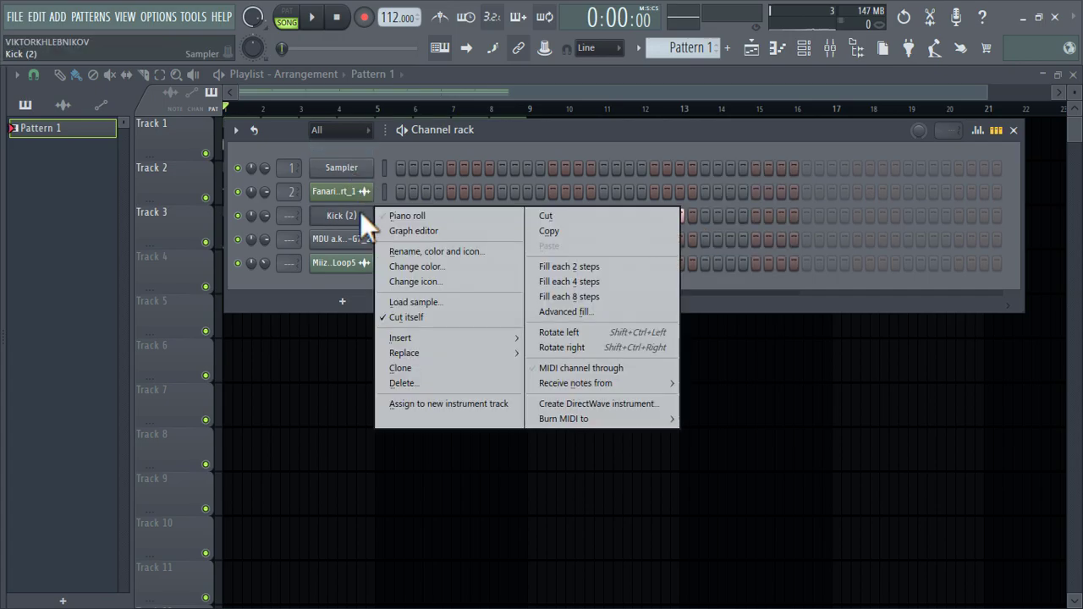
{"action": "left_click", "coordinate": [588, 281]}
{"action": "key", "text": "space"}
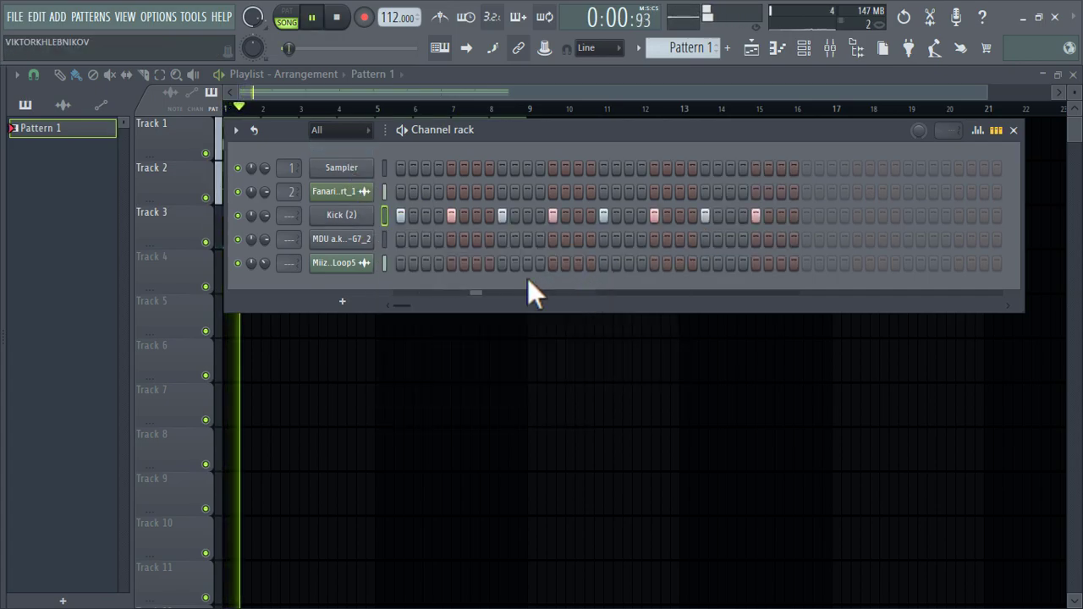
- Add MDU a.k.a TRP & BONGZA hits on step 6 of the first bar and steps 6 and 9 of the second
{"action": "left_click", "coordinate": [464, 238]}
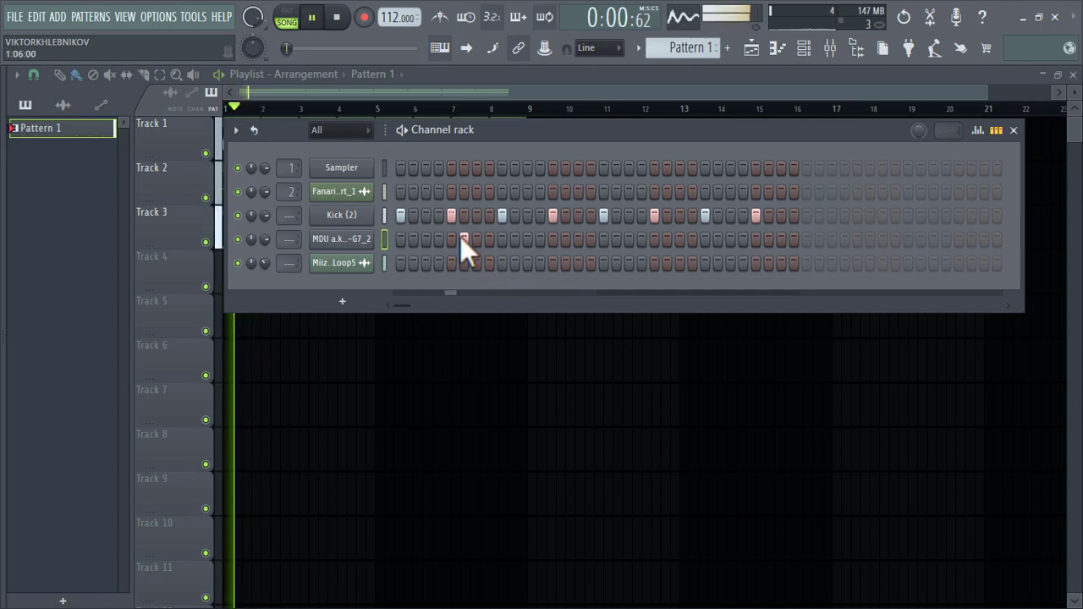
{"action": "left_click", "coordinate": [667, 239]}
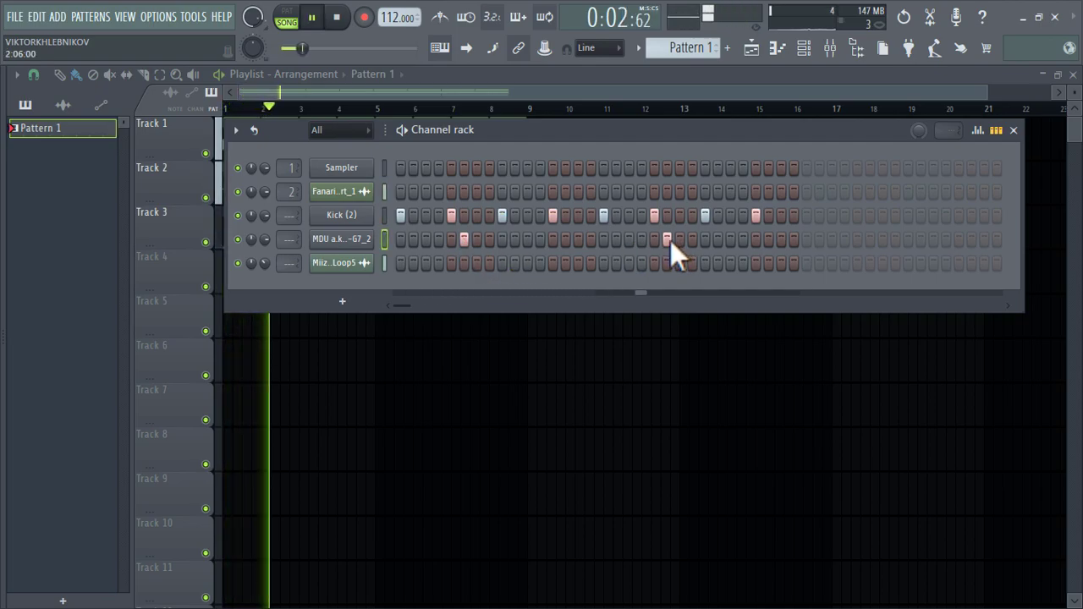
{"action": "left_click", "coordinate": [705, 239]}
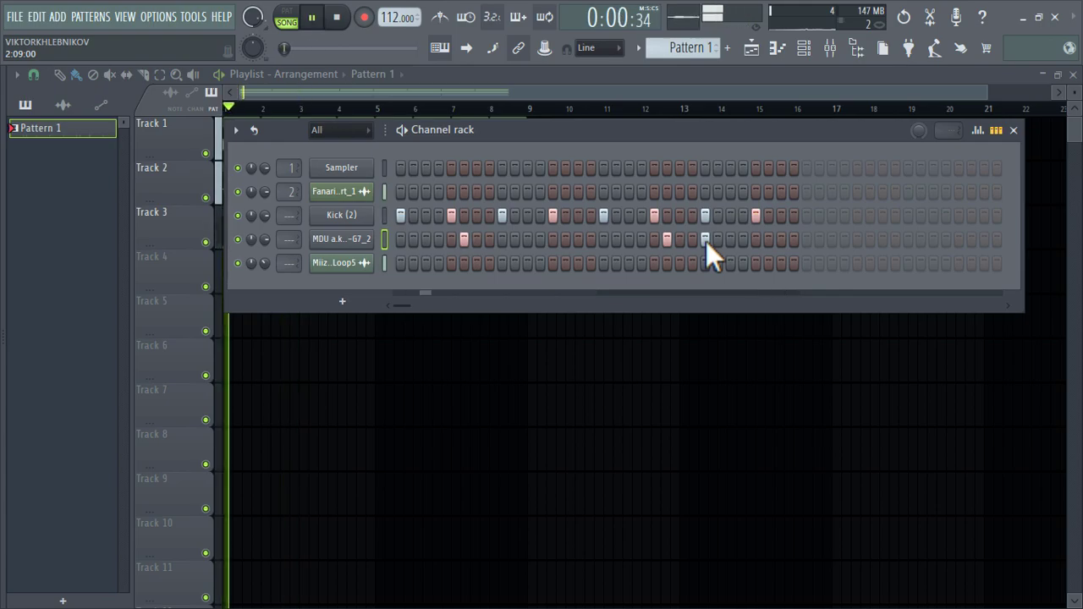
- Normalize the MDU a.k.a TRP & BONGZA sample, trim its start and lower its channel volume to about 32%
{"action": "left_click", "coordinate": [349, 239]}
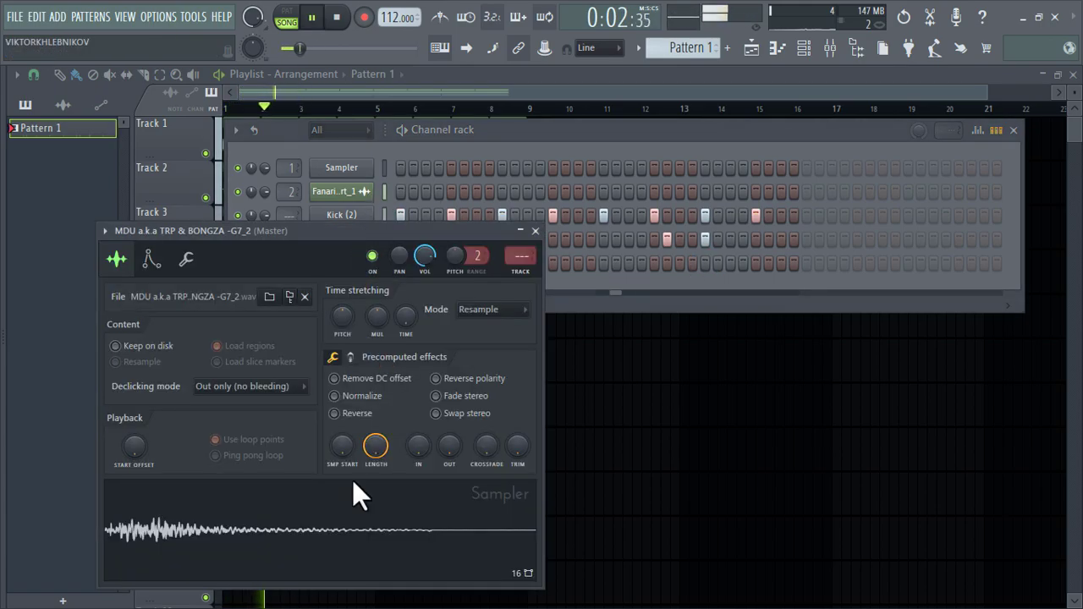
{"action": "left_click_drag", "start_coordinate": [372, 232], "coordinate": [381, 87]}
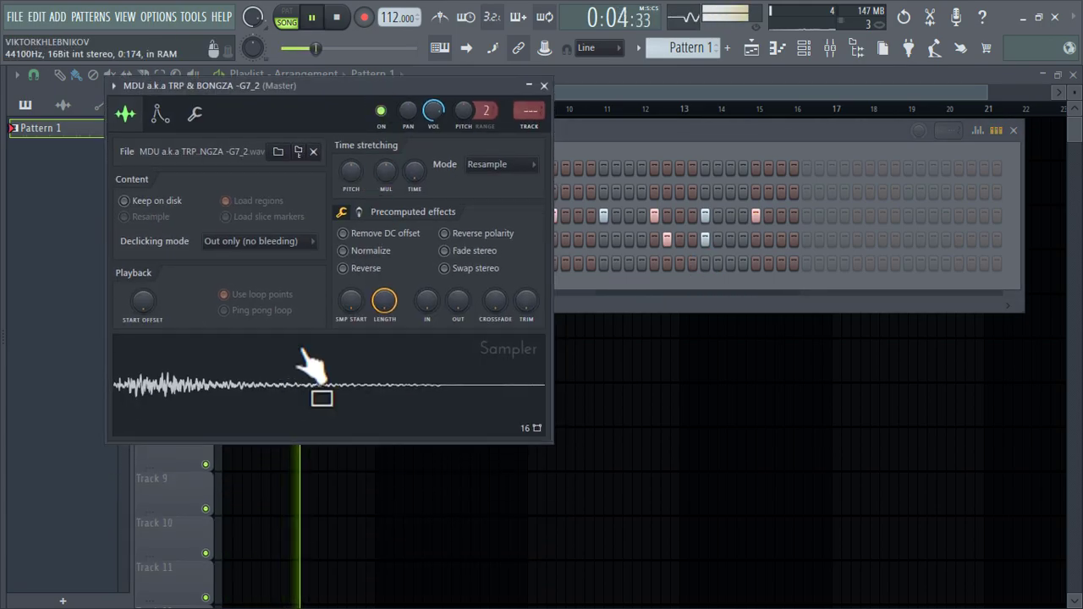
{"action": "left_click", "coordinate": [346, 252]}
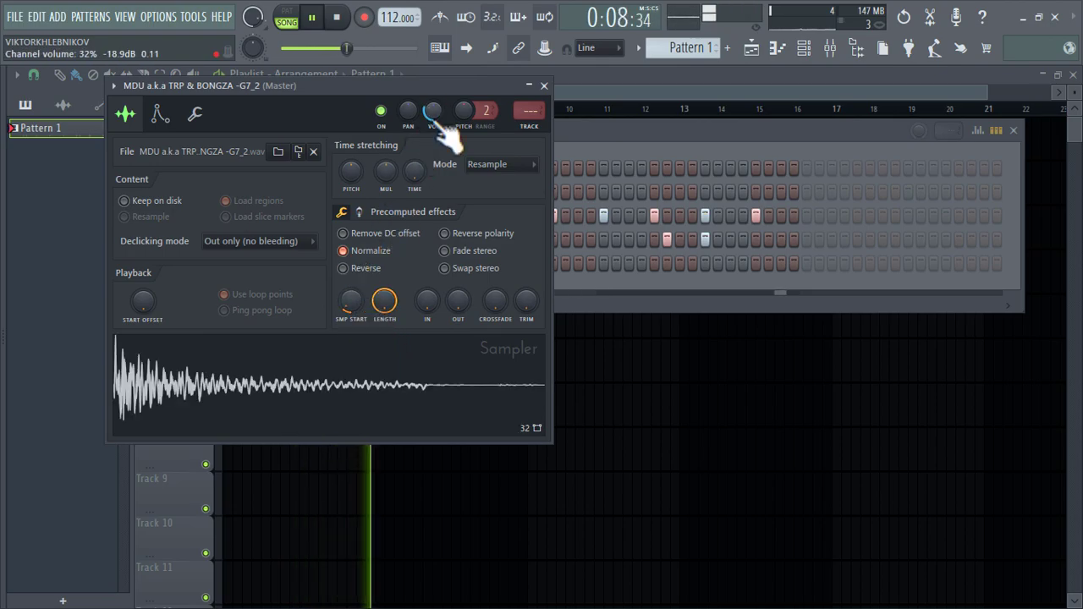
{"action": "left_click", "coordinate": [544, 86]}
{"action": "key", "text": "space"}
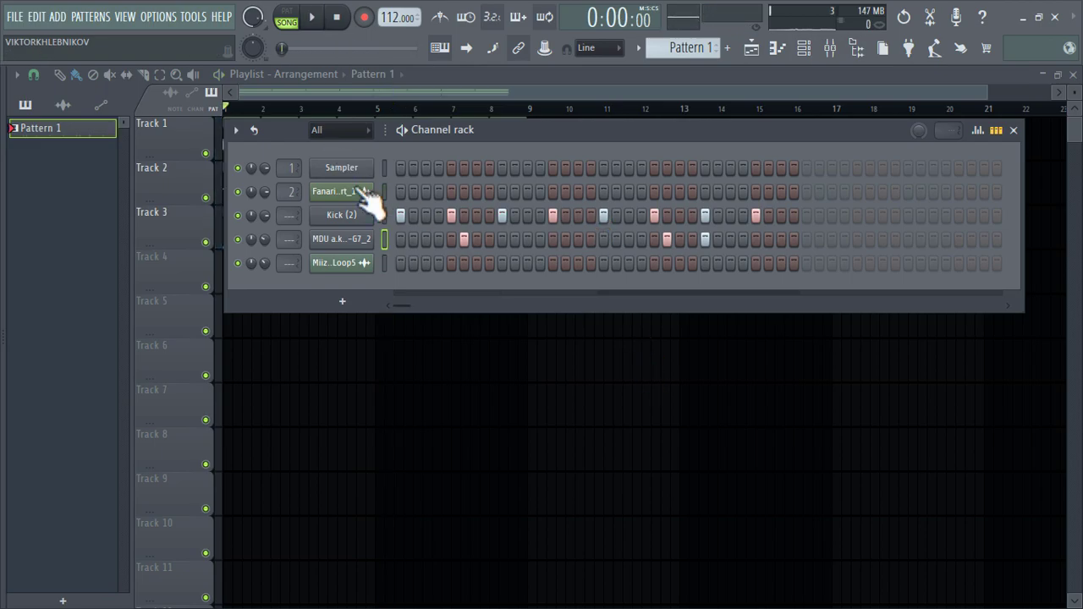
- Add another MDU a.k.a TRP & BONGZA hit on step 9 of the first bar and play the song
{"action": "left_click", "coordinate": [503, 240]}
{"action": "key", "text": "space"}
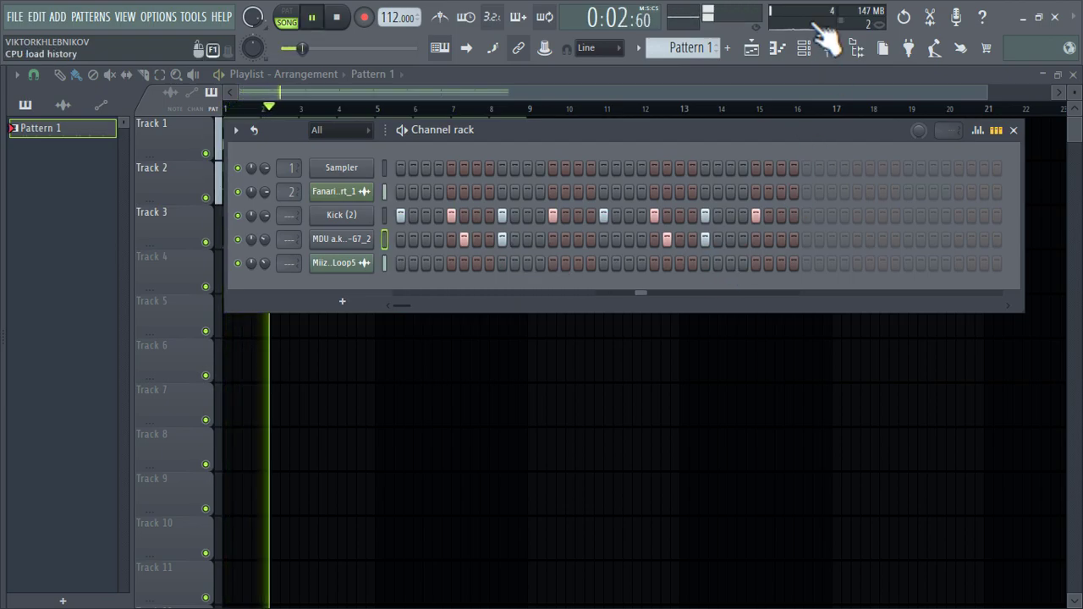
- Route the MDU a.k.a TRP & BONGZA channel to mixer Insert 1 and load Fruity Reeverb 2 in its slot 3
{"action": "left_click_drag", "start_coordinate": [284, 238], "coordinate": [288, 237]}
{"action": "left_click", "coordinate": [832, 52]}
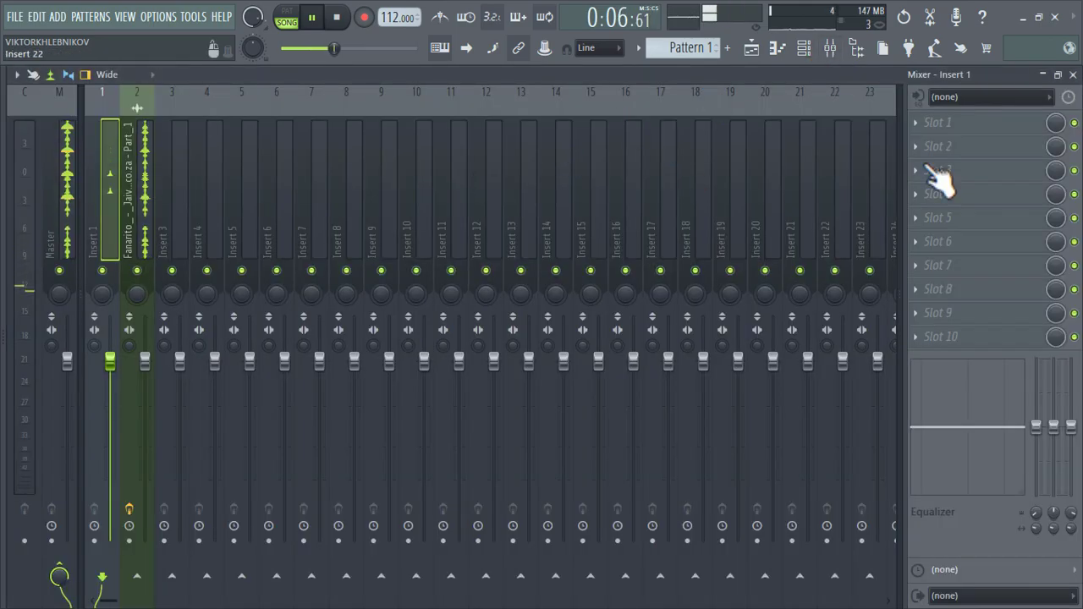
{"action": "left_click", "coordinate": [938, 170]}
{"action": "left_click", "coordinate": [388, 292]}
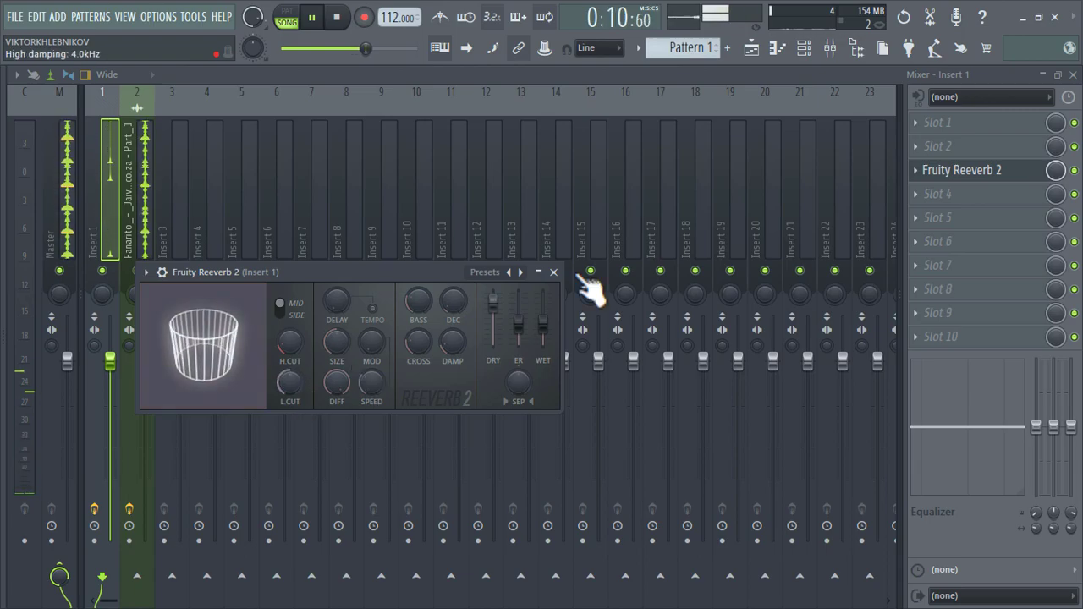
- Select all playlist clips on Tracks 1 to 3 and duplicate them repeatedly until they reach bar 57
{"action": "left_click", "coordinate": [753, 51]}
{"action": "left_click", "coordinate": [160, 75]}
{"action": "left_click_drag", "start_coordinate": [684, 322], "coordinate": [159, 107]}
{"action": "key", "text": "ctrl+b"}
{"action": "key", "text": "ctrl+b"}
{"action": "key", "text": "ctrl+b"}
{"action": "key", "text": "ctrl+b"}
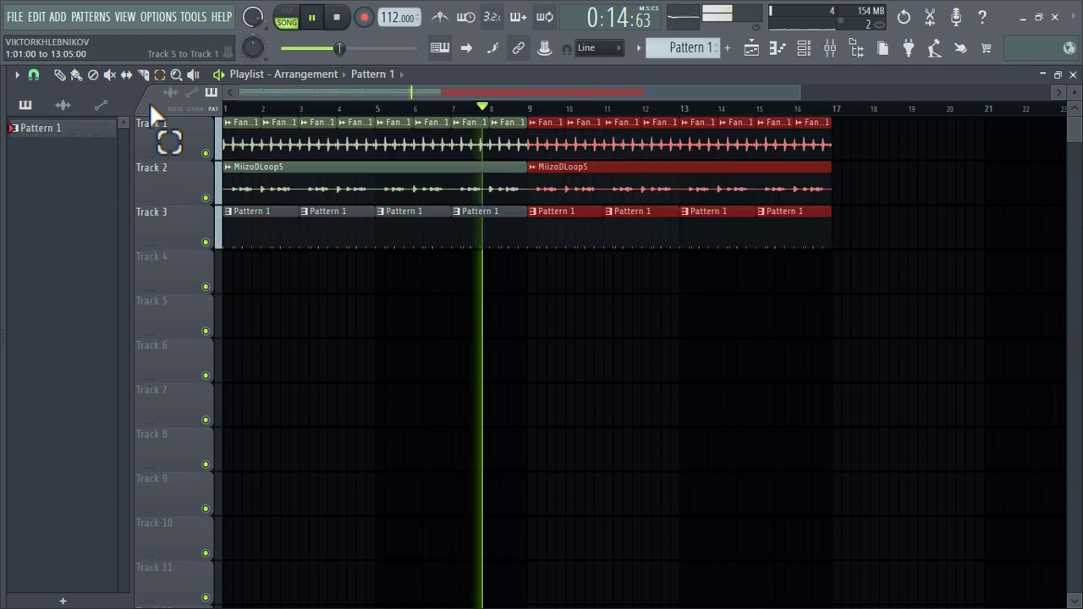
- Set the playlist's time selection from bar 17 to bar 57 and deselect the clips
{"action": "scroll", "coordinate": [491, 339], "scroll_direction": "down", "scroll_amount": 5}
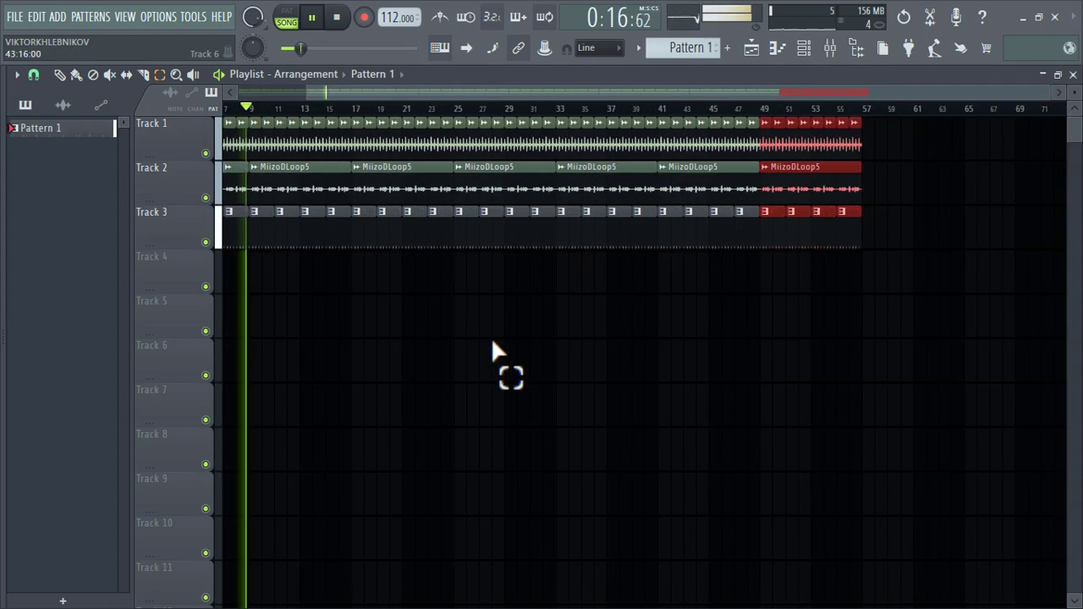
{"action": "mouse_move", "coordinate": [414, 121]}
{"action": "left_mouse_down"}
{"action": "mouse_move", "coordinate": [550, 121]}
{"action": "mouse_move", "coordinate": [864, 161]}
{"action": "mouse_move", "coordinate": [882, 143]}
{"action": "left_mouse_up"}
{"action": "left_click", "coordinate": [959, 300]}
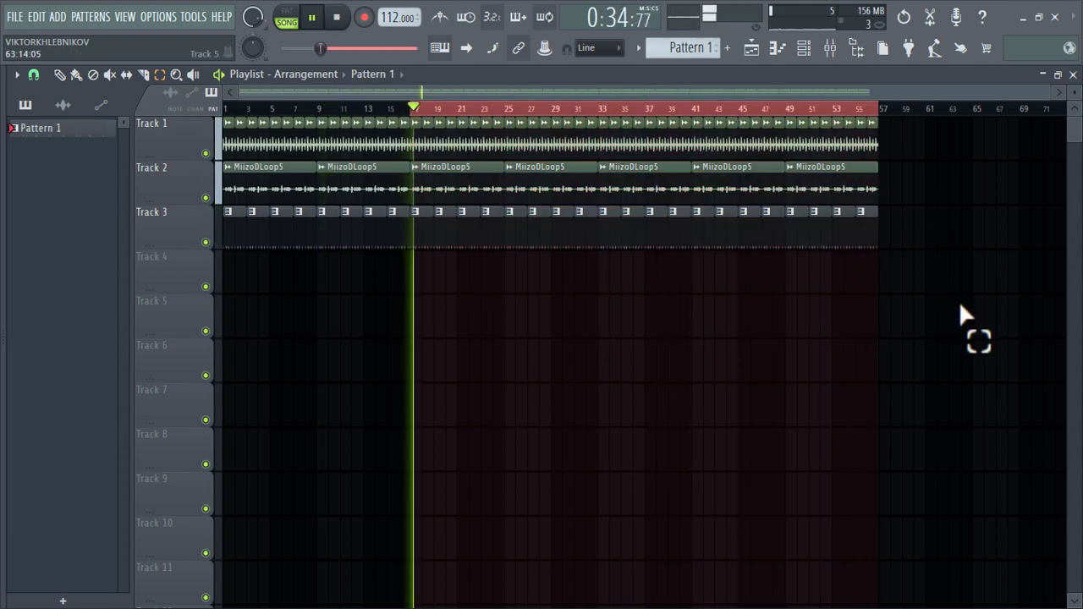
- Stop playback and paint eight-bar Pattern 2 clips on Track 4 from bar 17 to bar 57
{"action": "left_click", "coordinate": [80, 75]}
{"action": "key", "text": "space"}
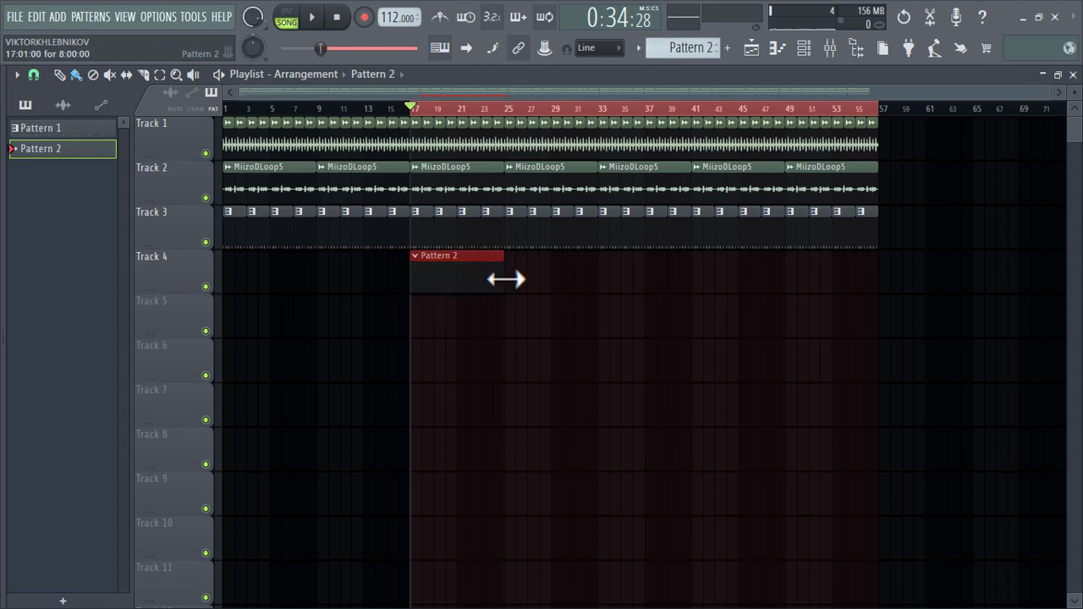
{"action": "mouse_move", "coordinate": [512, 284]}
{"action": "left_mouse_down"}
{"action": "mouse_move", "coordinate": [742, 283]}
{"action": "mouse_move", "coordinate": [519, 272]}
{"action": "mouse_move", "coordinate": [828, 276]}
{"action": "left_mouse_up"}
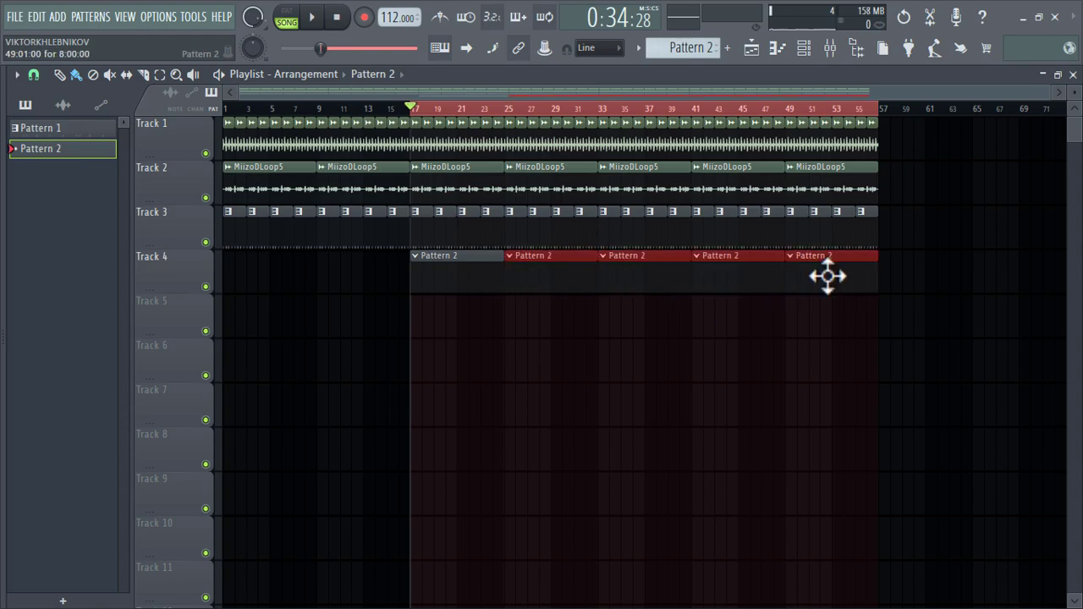
- Open Pattern 2 for editing and add a Hypersonic 2 instrument channel to it
{"action": "double_click", "coordinate": [828, 276]}
{"action": "left_click", "coordinate": [371, 305]}
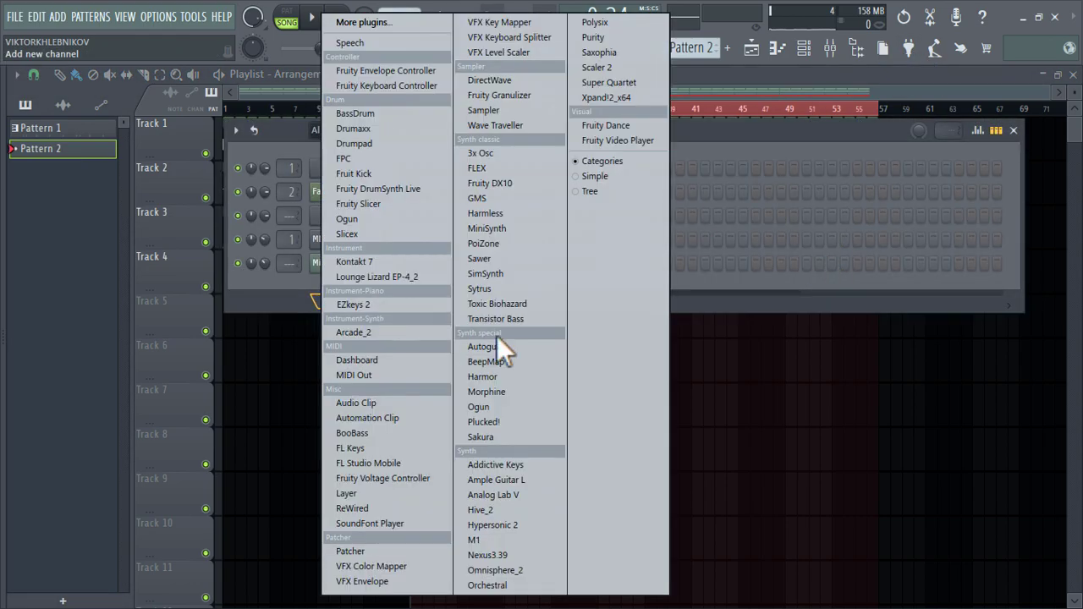
{"action": "left_click", "coordinate": [519, 527]}
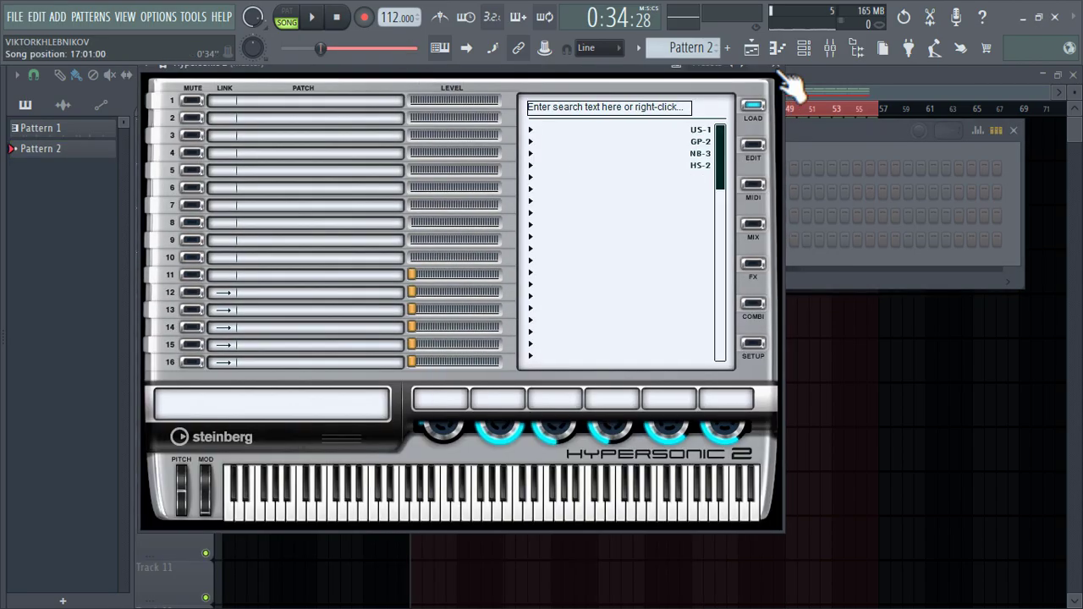
{"action": "left_click", "coordinate": [779, 70]}
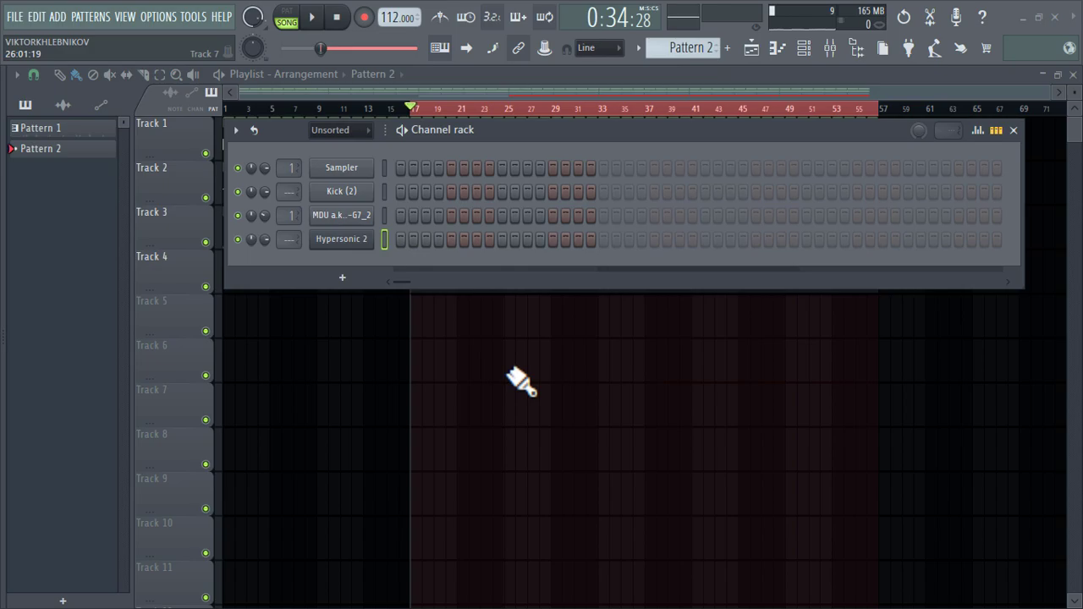
- Search the Hypersonic 2 patches for "atmos" and load the Atmos Piano patch
{"action": "left_click", "coordinate": [344, 248]}
{"action": "left_click", "coordinate": [602, 106]}
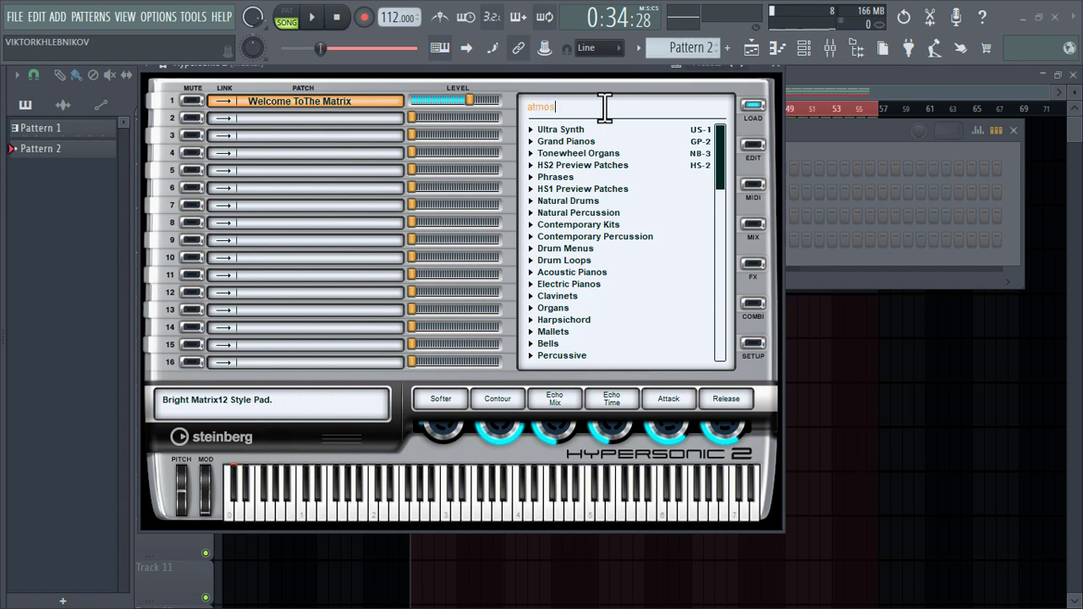
{"action": "key", "text": "Return"}
{"action": "left_click", "coordinate": [582, 188]}
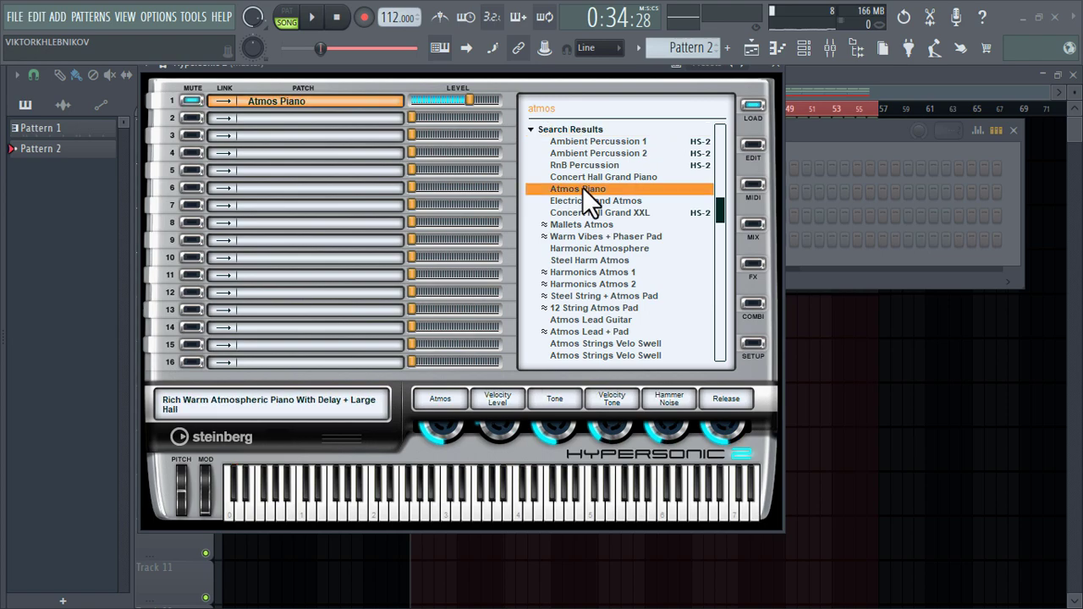
{"action": "left_click", "coordinate": [784, 70]}
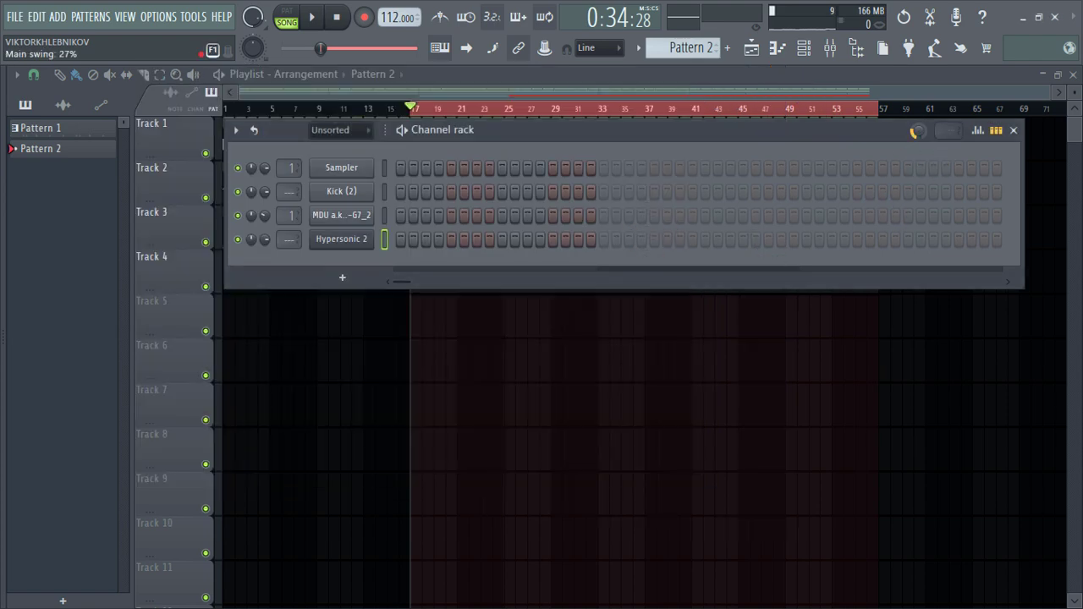
- Draw a D4, E4, F4 and A4 chord in the Hypersonic 2 piano roll from beat 2 of bar 1 to bar 2
{"action": "right_click", "coordinate": [369, 242]}
{"action": "left_click", "coordinate": [389, 239]}
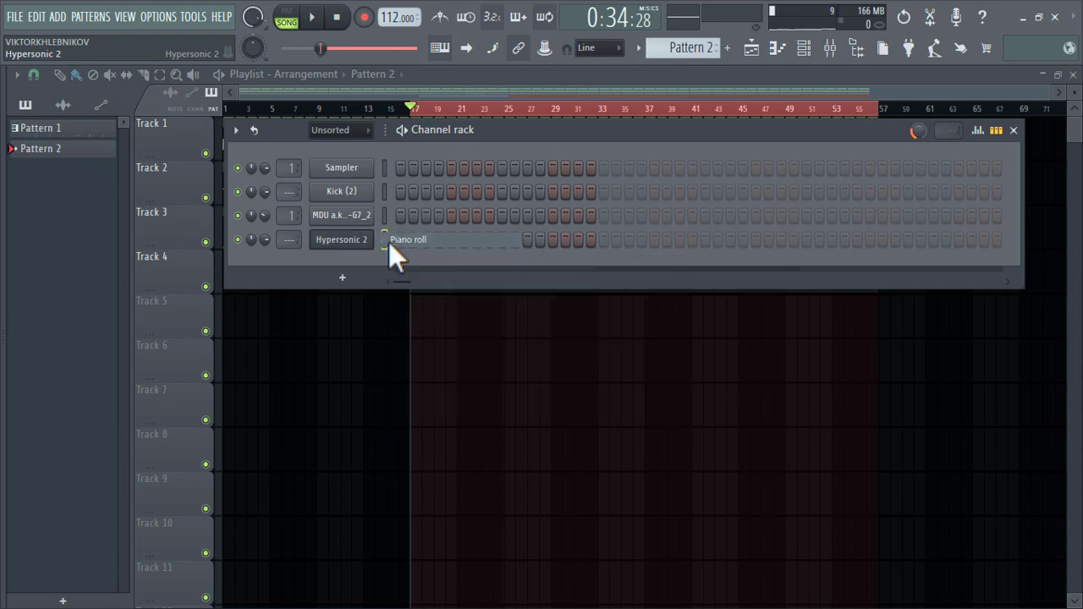
{"action": "scroll", "coordinate": [211, 279], "scroll_direction": "down", "scroll_amount": 3}
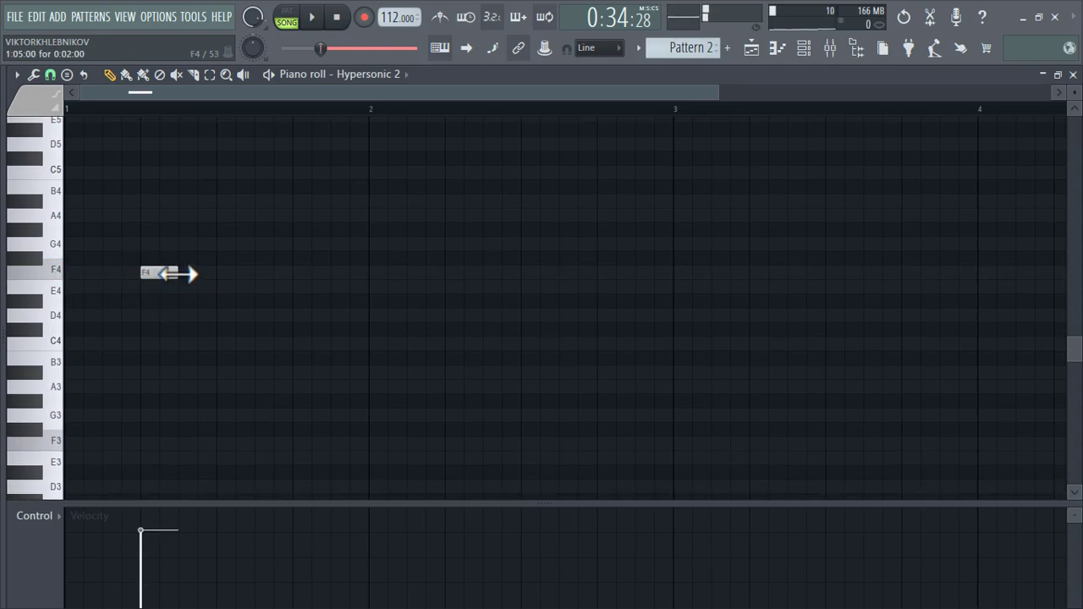
{"action": "left_click_drag", "start_coordinate": [178, 273], "coordinate": [351, 290]}
{"action": "left_click", "coordinate": [155, 288]}
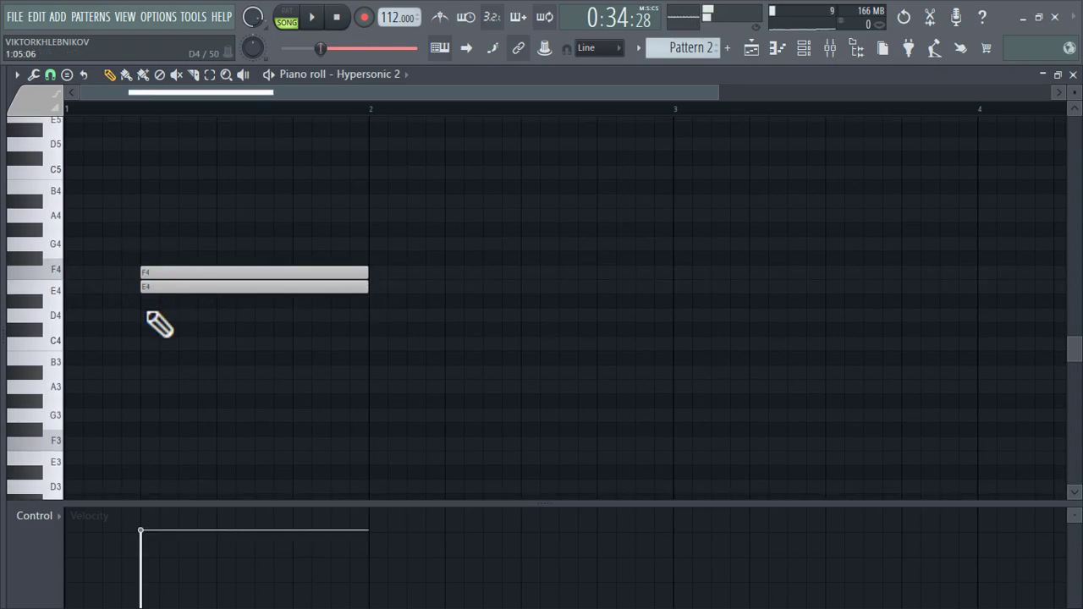
{"action": "left_click", "coordinate": [146, 315]}
{"action": "left_click", "coordinate": [146, 215]}
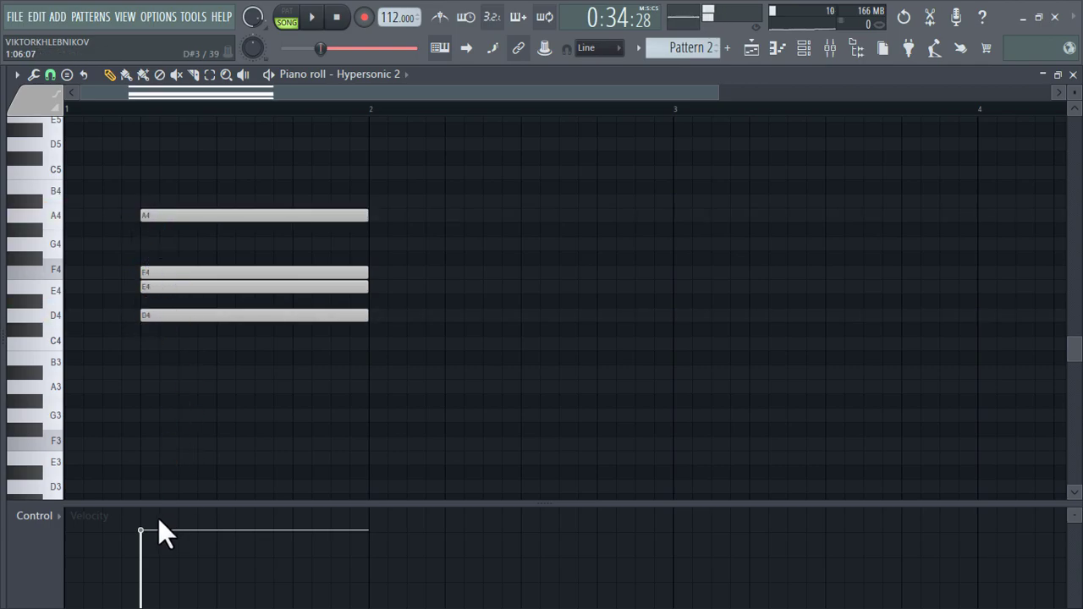
- Lower the first chord's velocity, add an F3 bass note under it and play it back
{"action": "left_click_drag", "start_coordinate": [160, 519], "coordinate": [142, 564]}
{"action": "scroll", "coordinate": [182, 431], "scroll_direction": "down", "scroll_amount": 1}
{"action": "left_click", "coordinate": [144, 421]}
{"action": "key", "text": "space"}
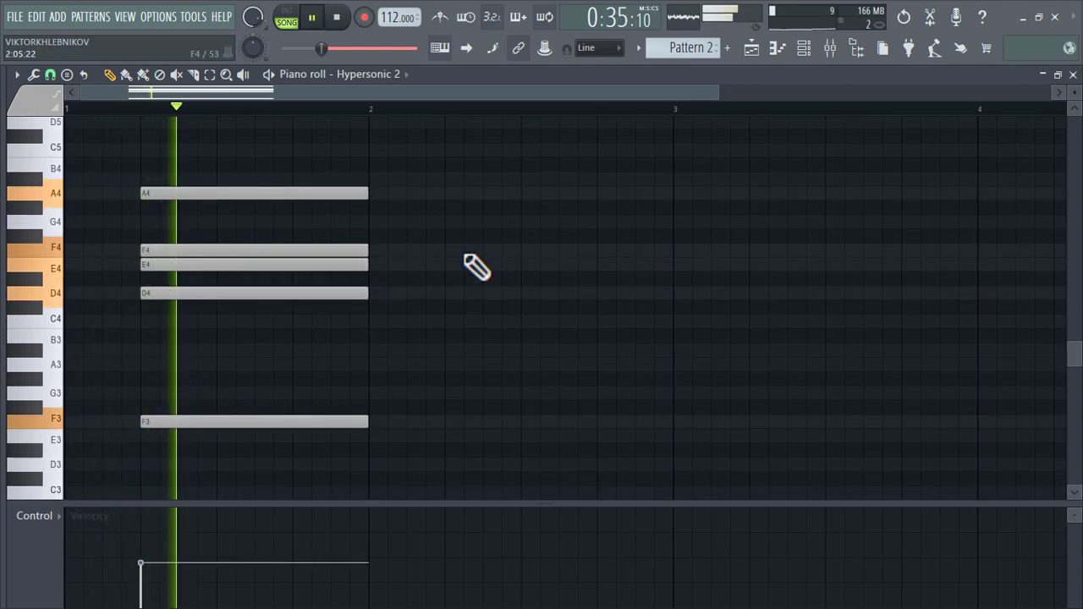
- Draw a second chord of F3, D4, E4, F4, G4, A4, A#4 and D5 from beat 2 of bar 2 and audition it
{"action": "left_click", "coordinate": [447, 194]}
{"action": "key", "text": "space"}
{"action": "left_click", "coordinate": [448, 178]}
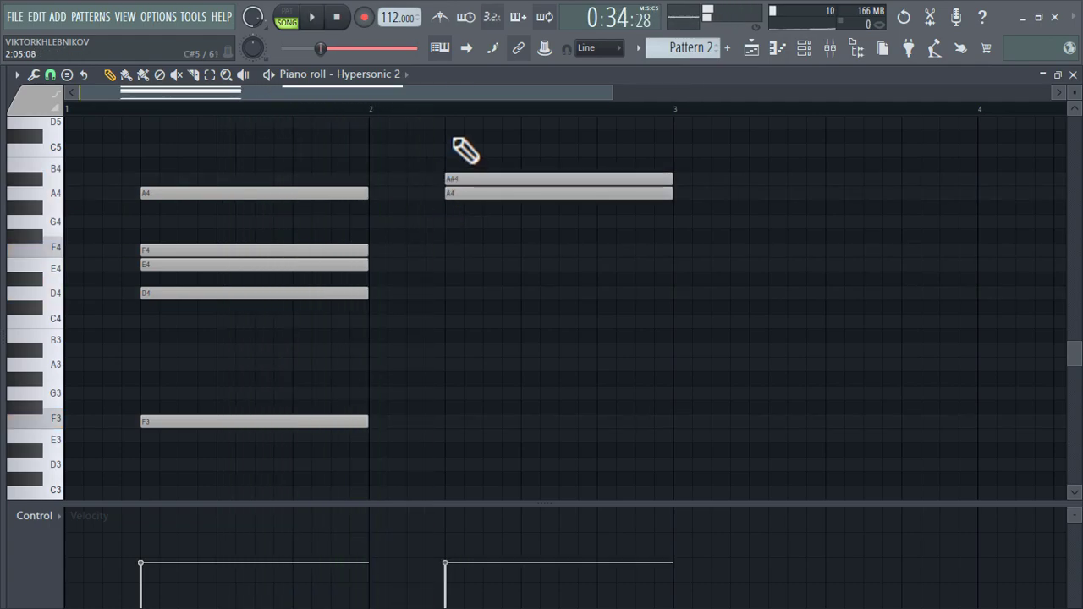
{"action": "left_click", "coordinate": [447, 123]}
{"action": "left_click", "coordinate": [448, 250]}
{"action": "left_click", "coordinate": [448, 265]}
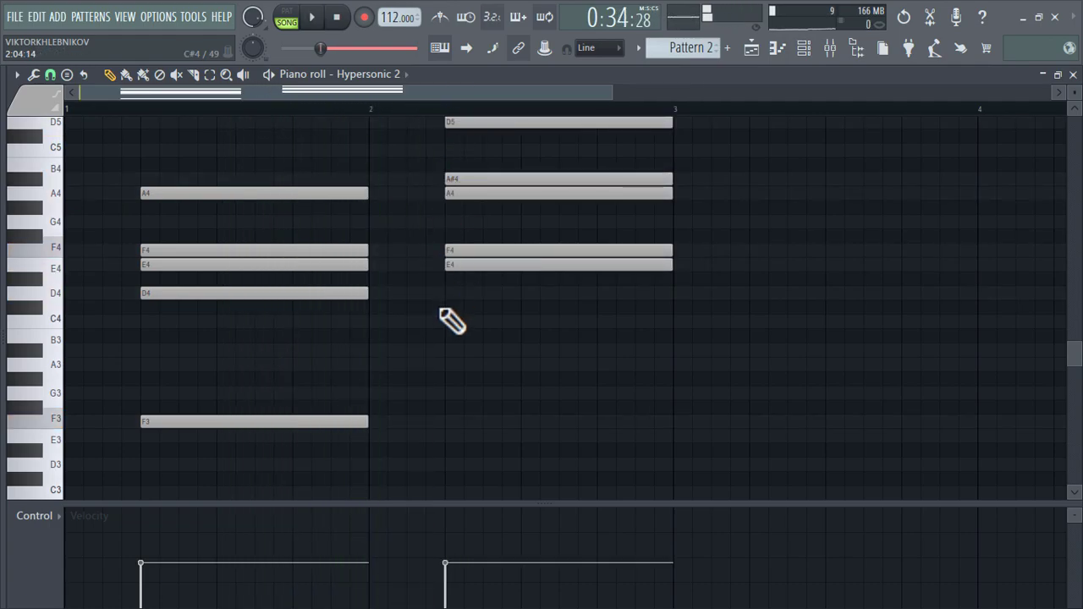
{"action": "left_click", "coordinate": [447, 293]}
{"action": "left_click", "coordinate": [447, 223]}
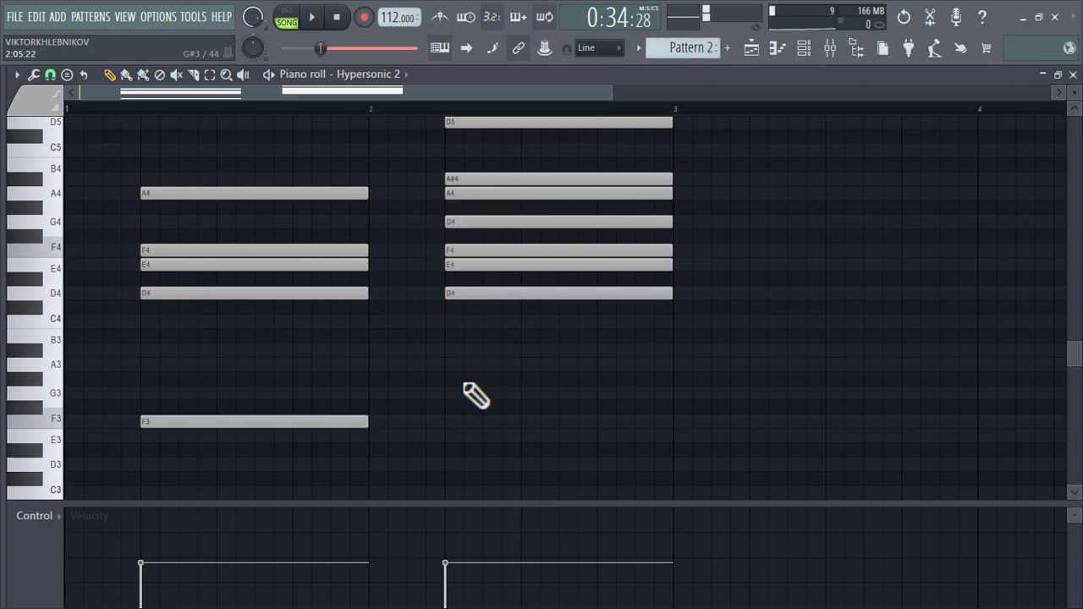
{"action": "left_click", "coordinate": [447, 422]}
{"action": "key", "text": "space"}
{"action": "scroll", "coordinate": [554, 284], "scroll_direction": "down", "scroll_amount": 3}
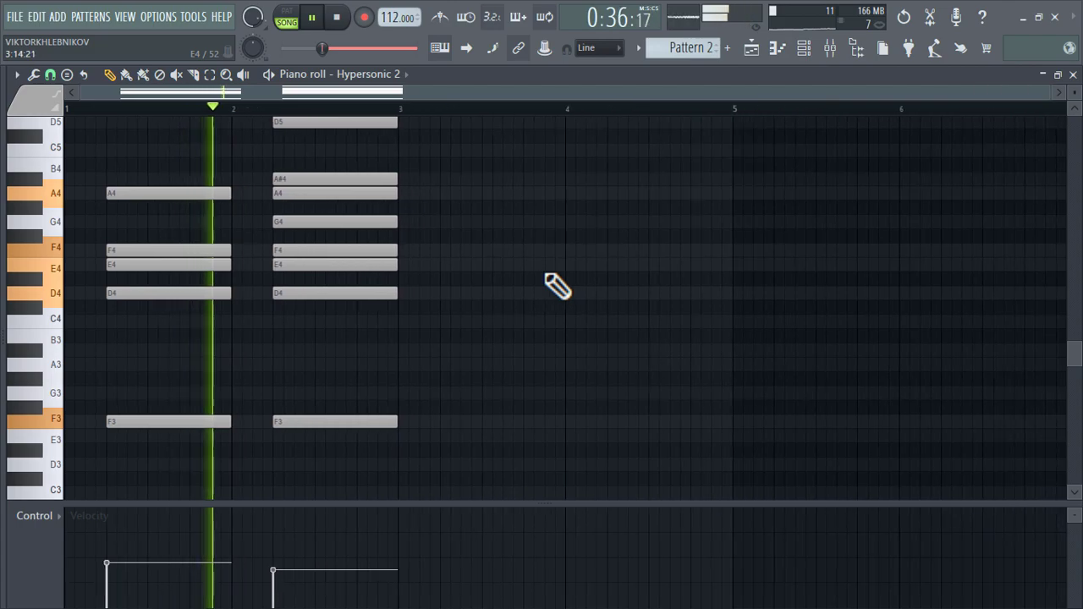
{"action": "key", "text": "space"}
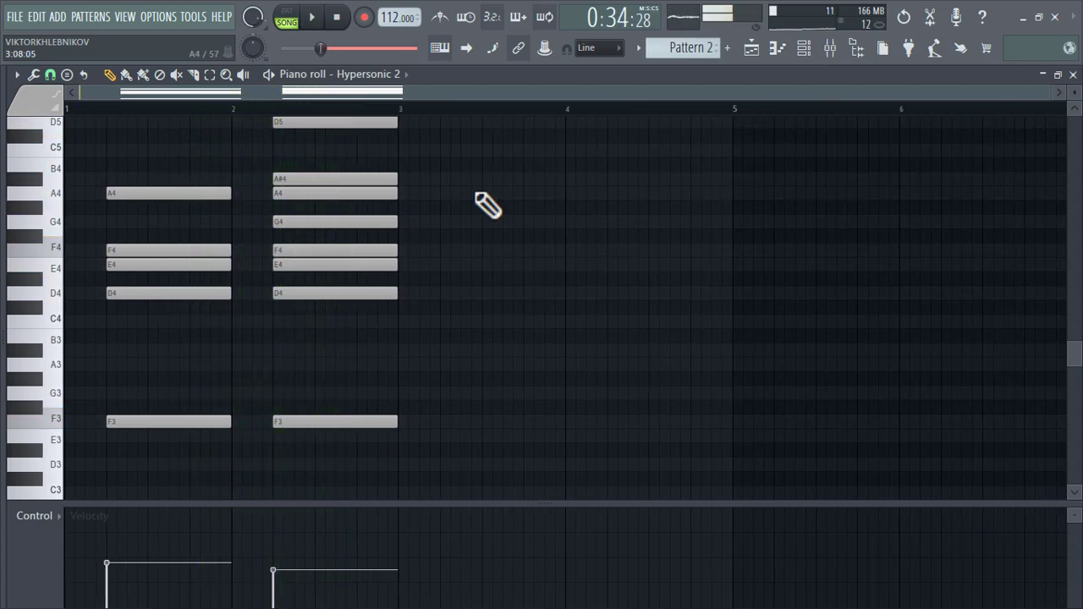
- Move the second chord's G4 note up to C5 and its F4 note up to F5
{"action": "left_click_drag", "start_coordinate": [292, 224], "coordinate": [294, 158]}
{"action": "scroll", "coordinate": [310, 258], "scroll_direction": "up", "scroll_amount": 1}
{"action": "left_click_drag", "start_coordinate": [300, 274], "coordinate": [298, 169]}
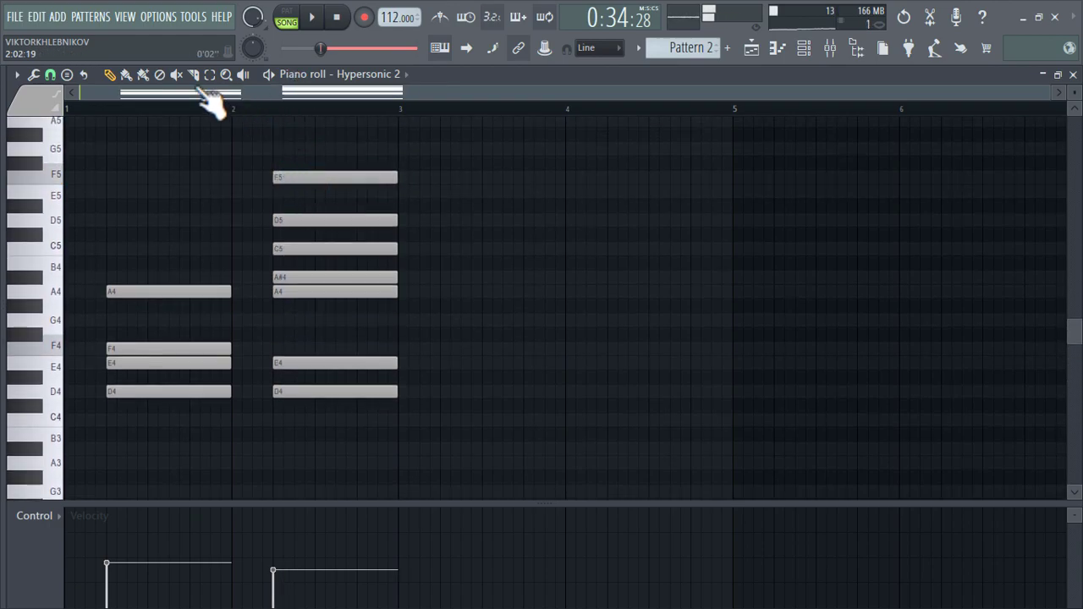
- Slice all notes of the bar 2 chord after two steps and remove the remaining tails
{"action": "left_click_drag", "start_coordinate": [320, 364], "coordinate": [296, 508]}
{"action": "scroll", "coordinate": [271, 274], "scroll_direction": "up", "scroll_amount": 4}
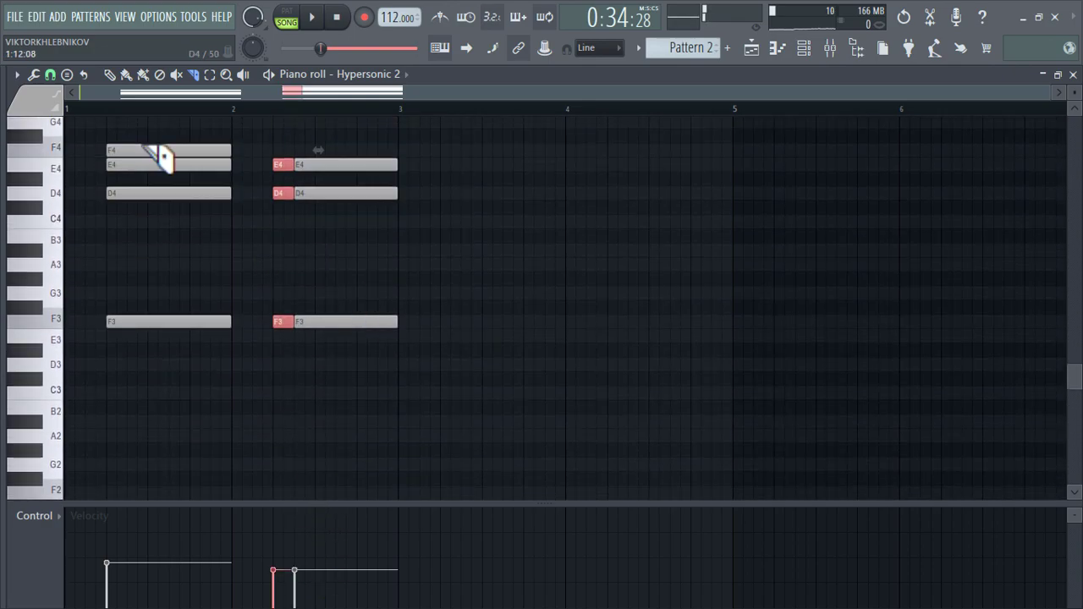
{"action": "scroll", "coordinate": [340, 391], "scroll_direction": "up", "scroll_amount": 10}
- Raise the bar 2 chord's velocity and shorten all its notes to one step, checking by playback
{"action": "key", "text": "space"}
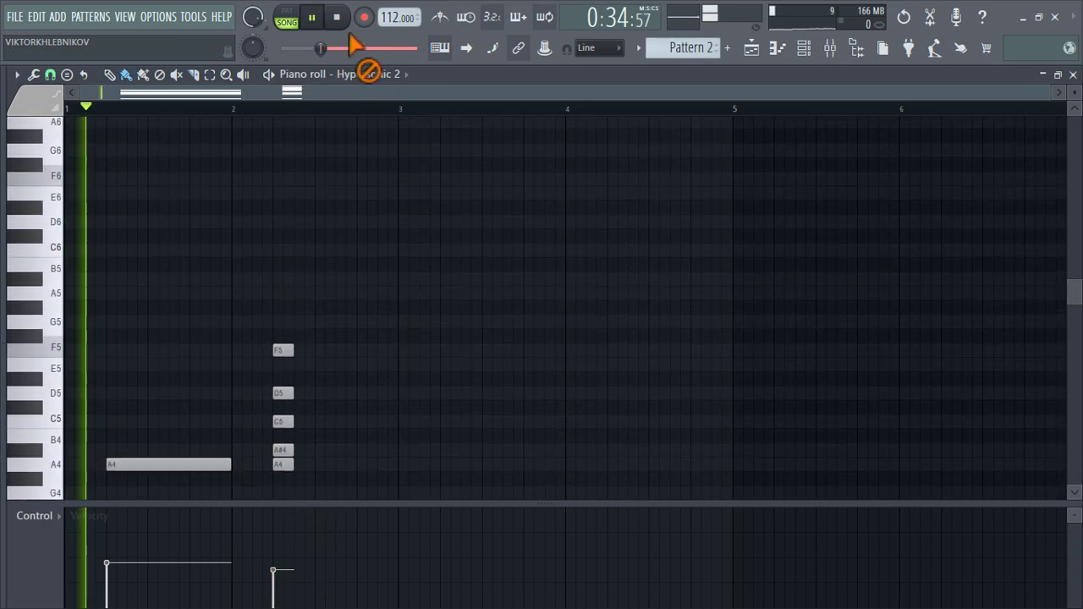
{"action": "left_click", "coordinate": [285, 544]}
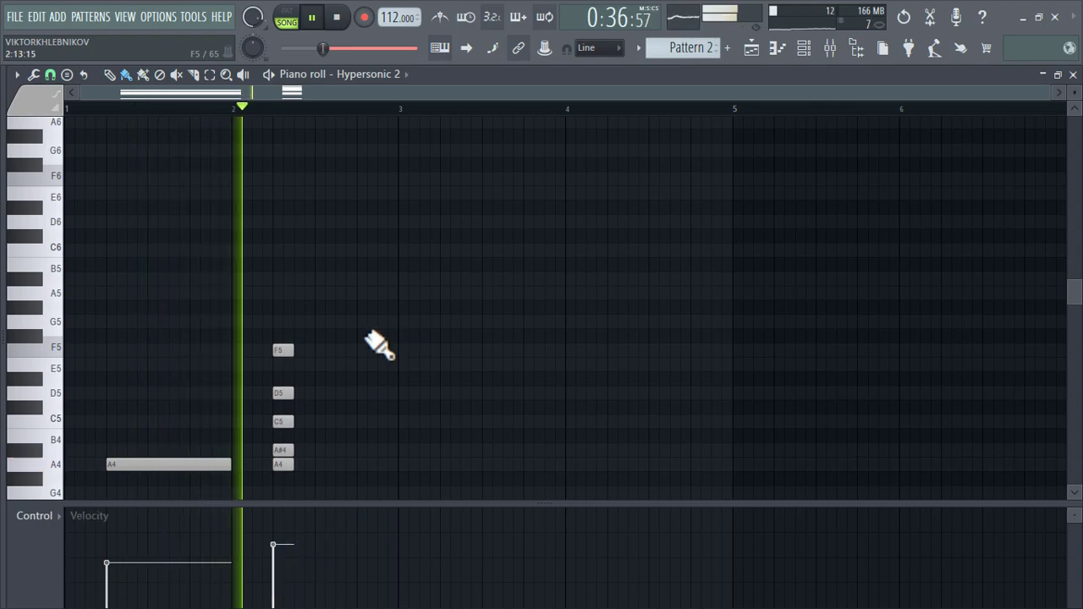
{"action": "key", "text": "space"}
{"action": "scroll", "coordinate": [390, 254], "scroll_direction": "down", "scroll_amount": 4}
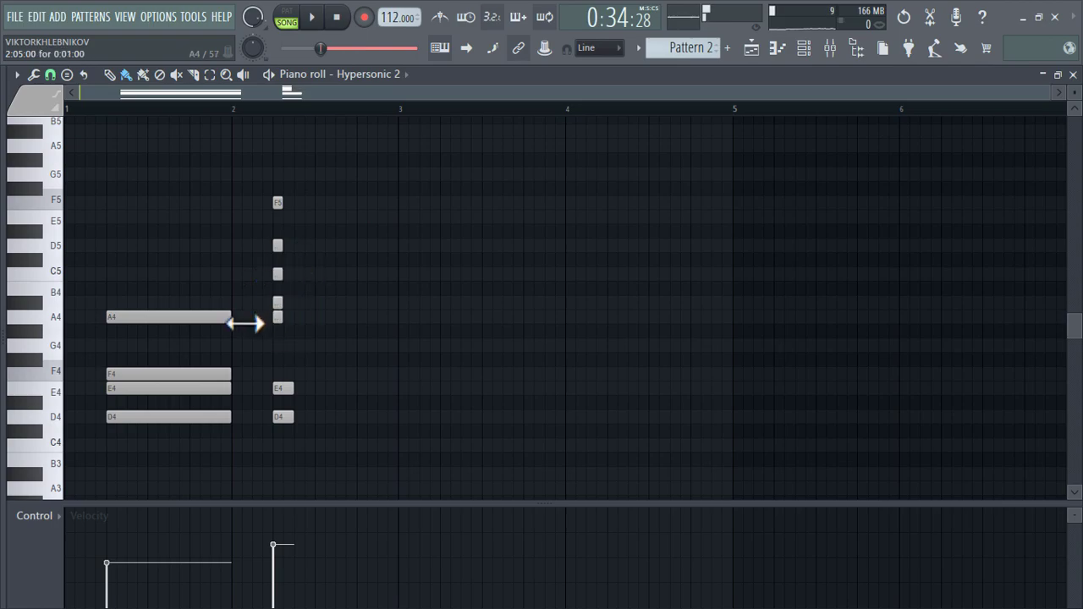
{"action": "scroll", "coordinate": [339, 392], "scroll_direction": "down", "scroll_amount": 3}
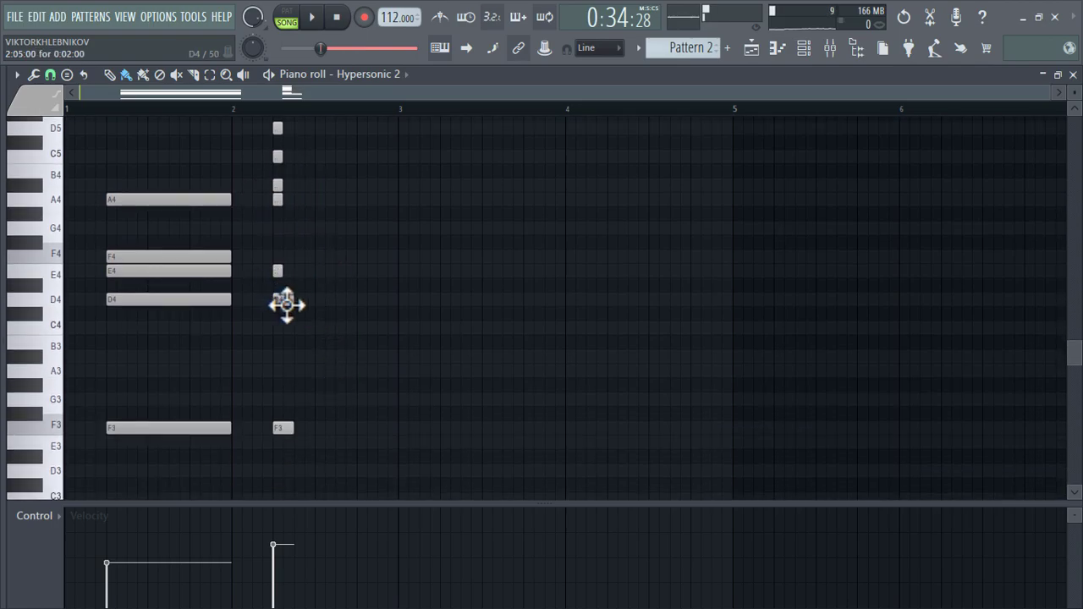
{"action": "key", "text": "space"}
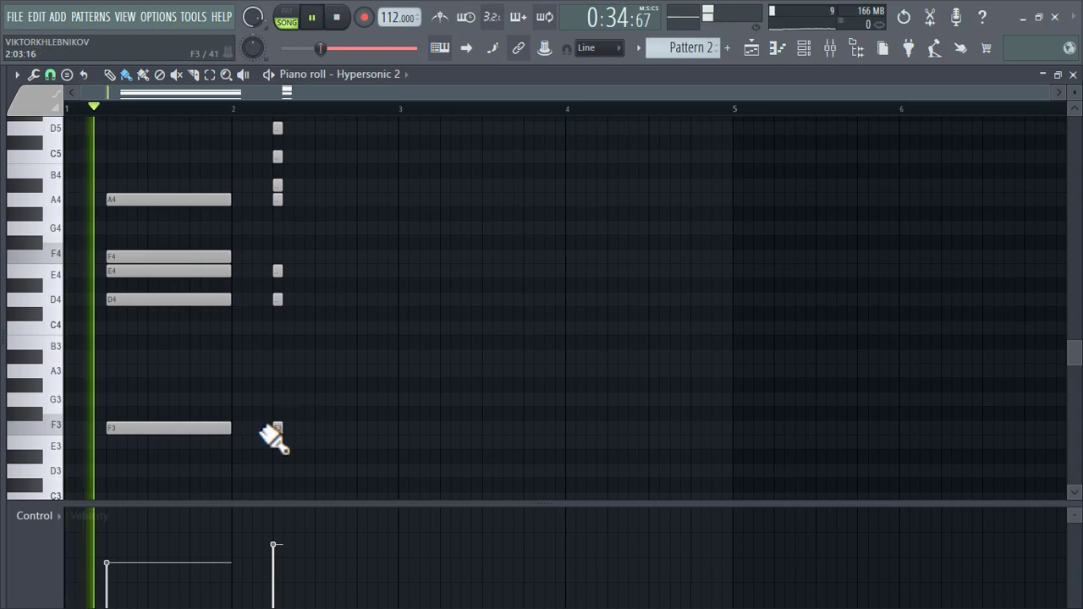
- Duplicate the first two bars of chords into bars 3 and 4, and add a short C4 and an A#4, A4, F4 chord in bar 4
{"action": "left_click_drag", "start_coordinate": [400, 111], "coordinate": [164, 235]}
{"action": "key", "text": "ctrl+b"}
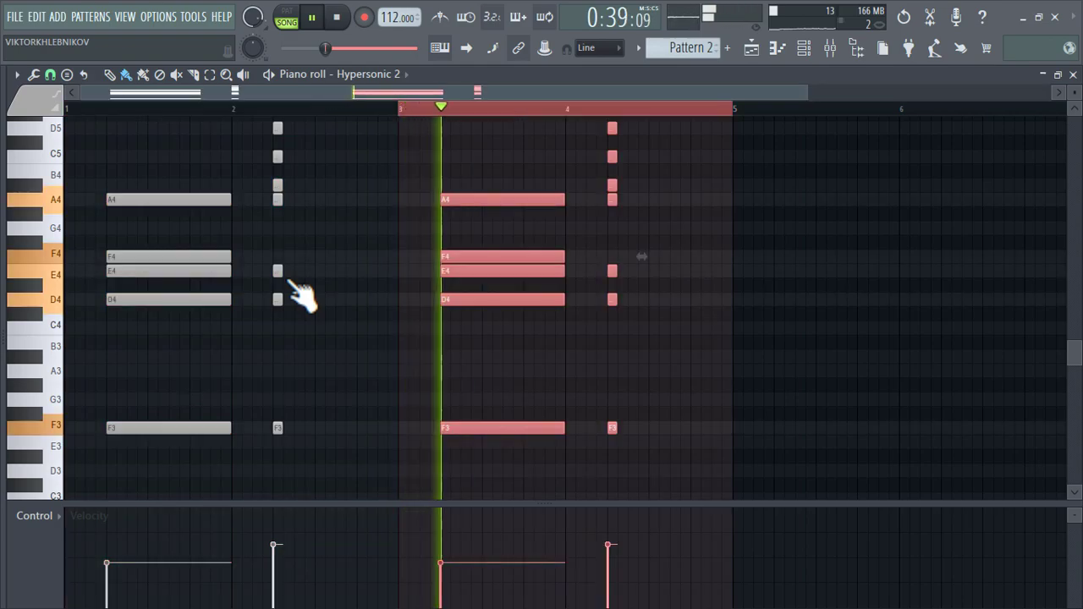
{"action": "left_click", "coordinate": [591, 328]}
{"action": "key", "text": "space"}
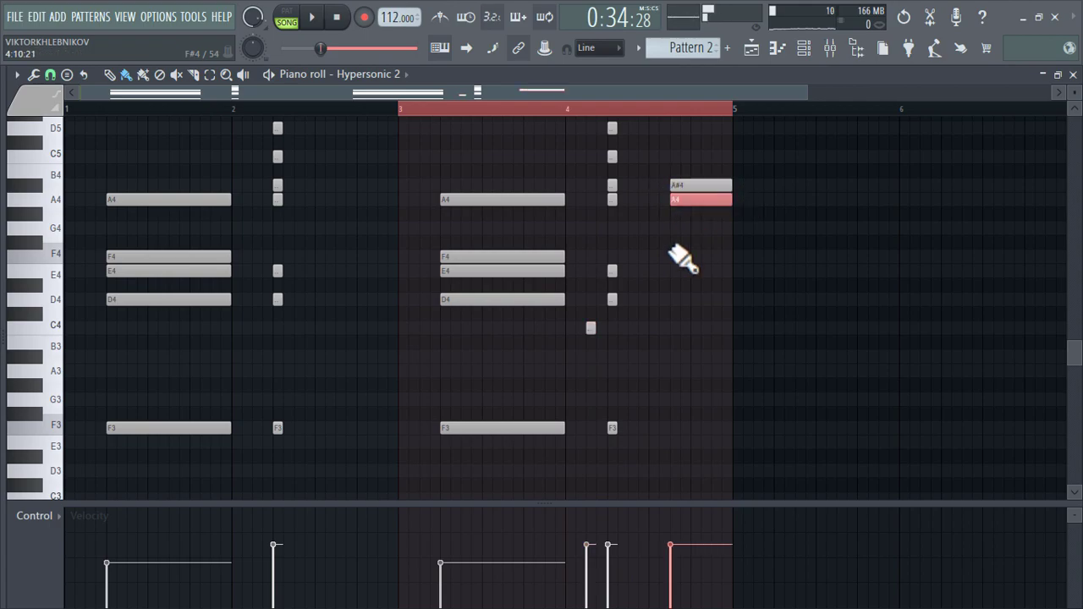
{"action": "key", "text": "space"}
{"action": "right_click", "coordinate": [685, 302]}
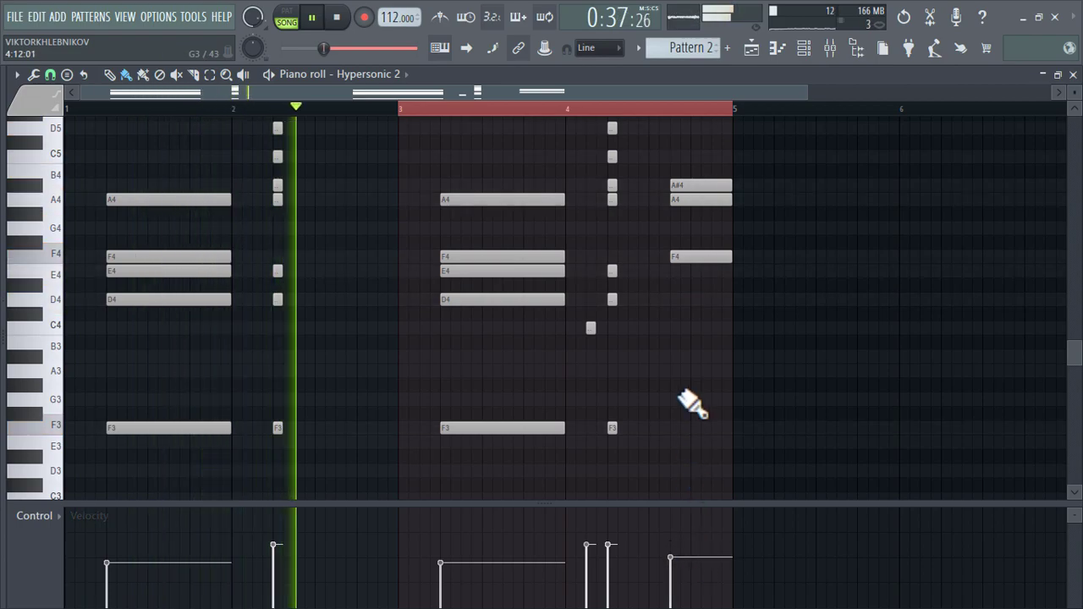
- Select all the Hypersonic 2 notes, duplicate them into bars 5 to 8 and deselect them
{"action": "key", "text": "ctrl+a"}
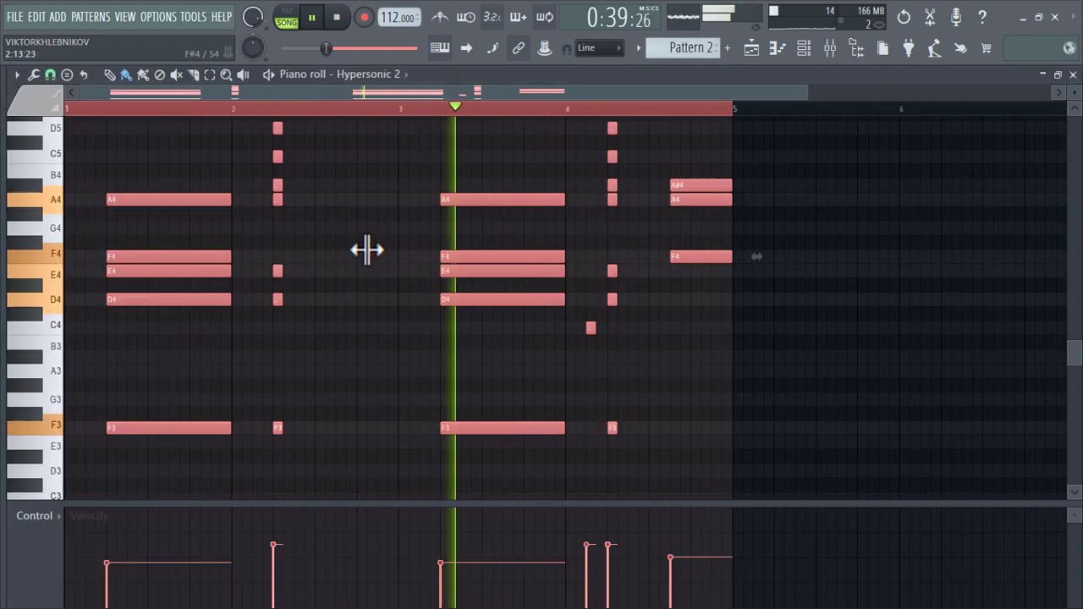
{"action": "key", "text": "ctrl+b"}
{"action": "scroll", "coordinate": [367, 248], "scroll_direction": "down", "scroll_amount": 2}
{"action": "scroll", "coordinate": [367, 245], "scroll_direction": "down", "scroll_amount": 1}
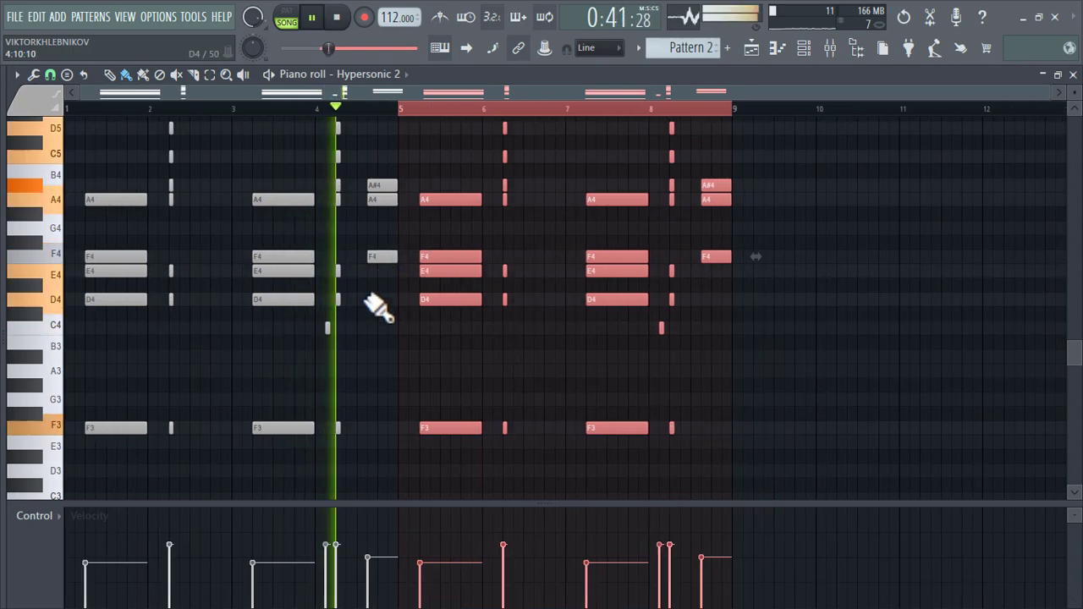
{"action": "key", "text": "ctrl+d"}
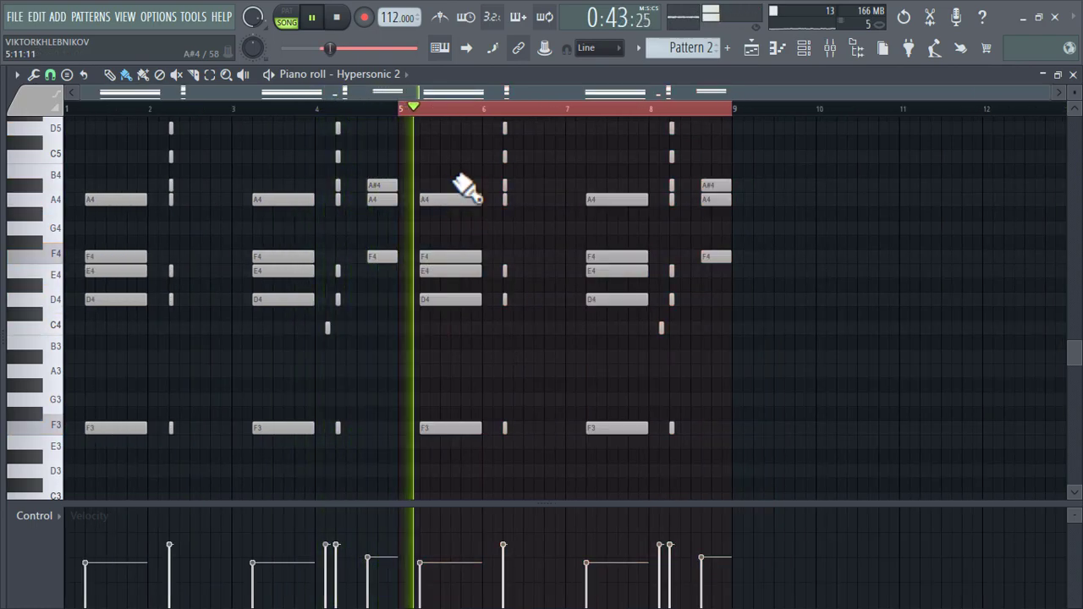
- Route the Hypersonic 2 channel to mixer Insert 3 and lower that track's volume
{"action": "left_click", "coordinate": [831, 50]}
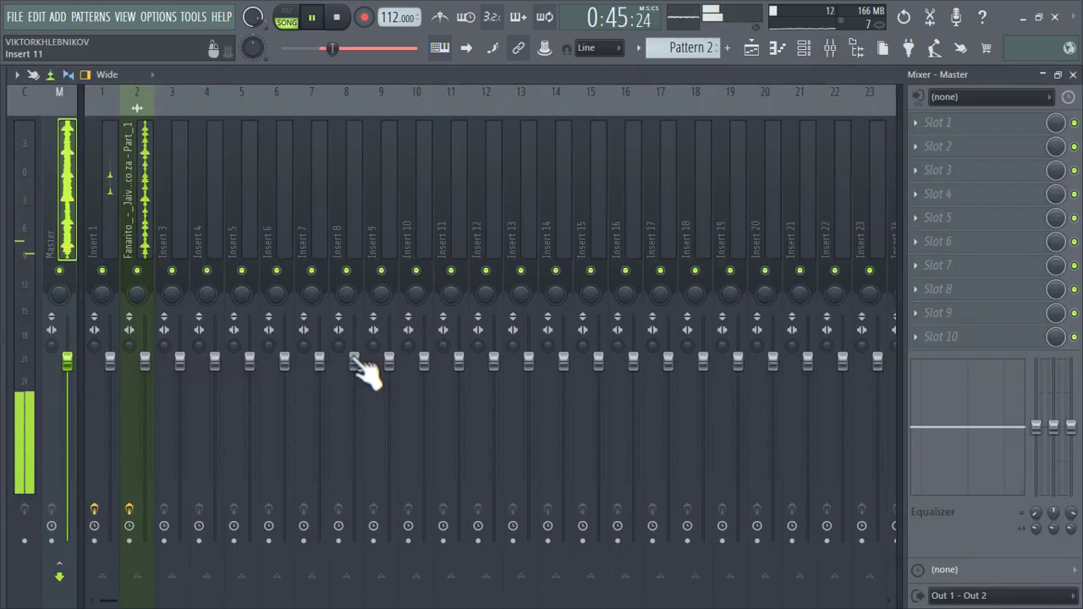
{"action": "left_click", "coordinate": [806, 51]}
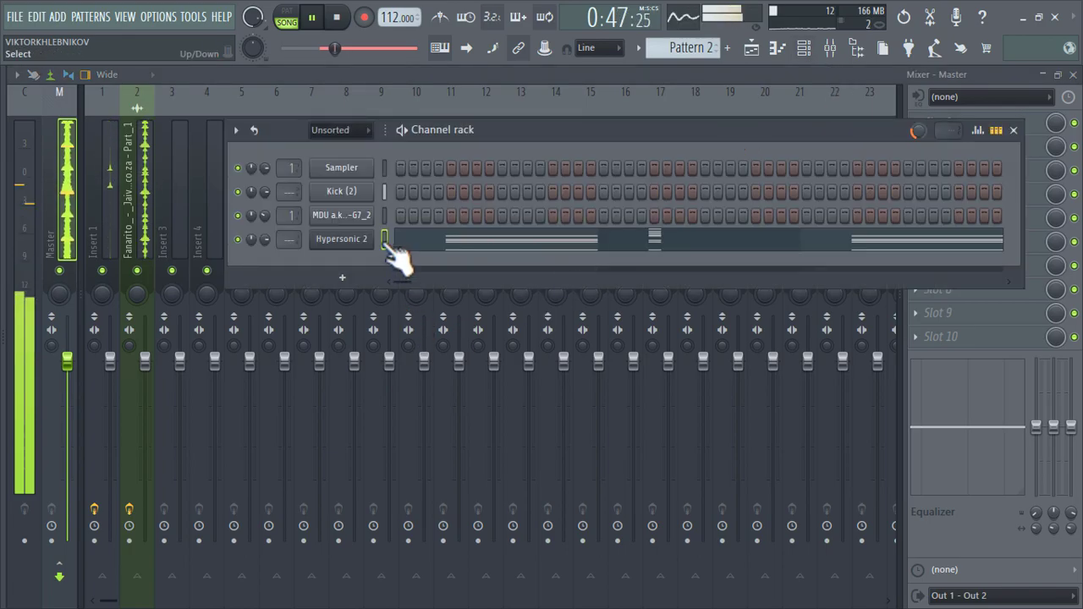
{"action": "key", "text": "ctrl+l"}
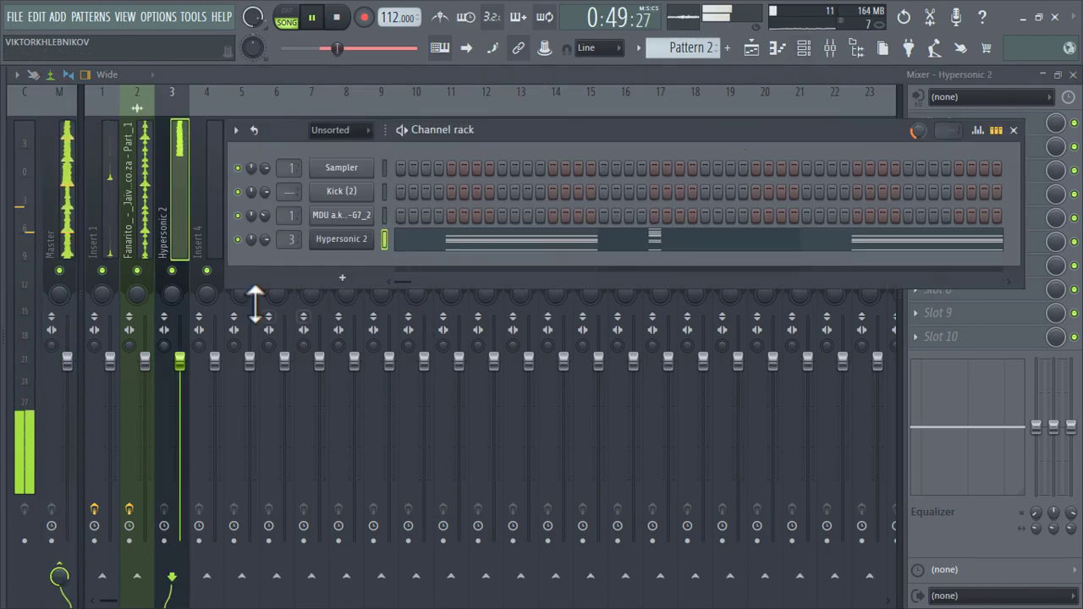
{"action": "left_click_drag", "start_coordinate": [179, 362], "coordinate": [180, 398]}
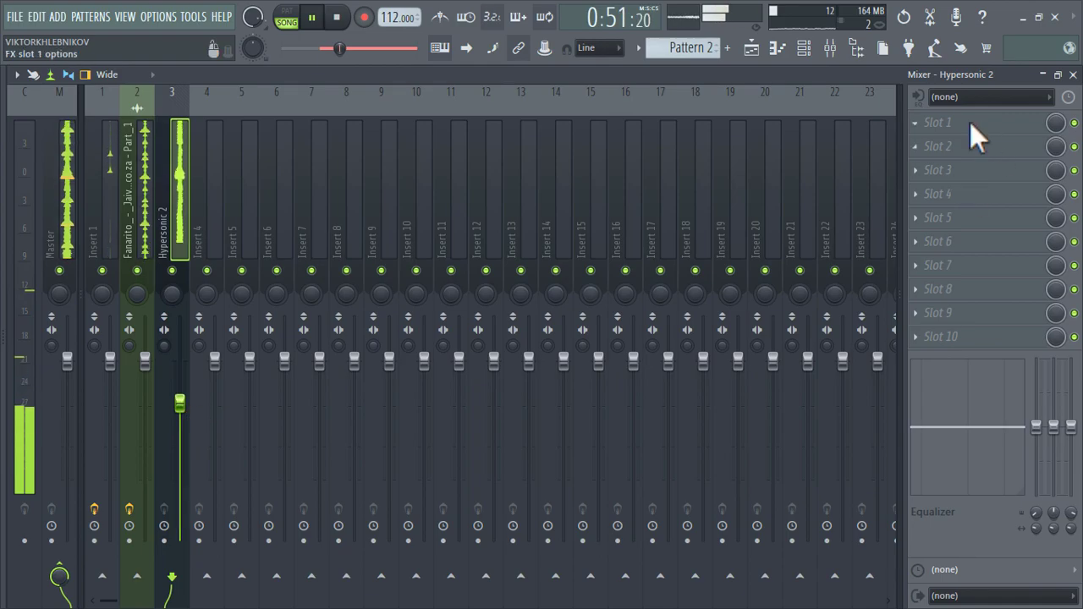
- Load Fruity parametric EQ 2 in slot 1 of the Hypersonic 2 track, apply a preset, raise its low band's frequency and return to the playlist
{"action": "left_click", "coordinate": [970, 122]}
{"action": "left_click", "coordinate": [621, 426]}
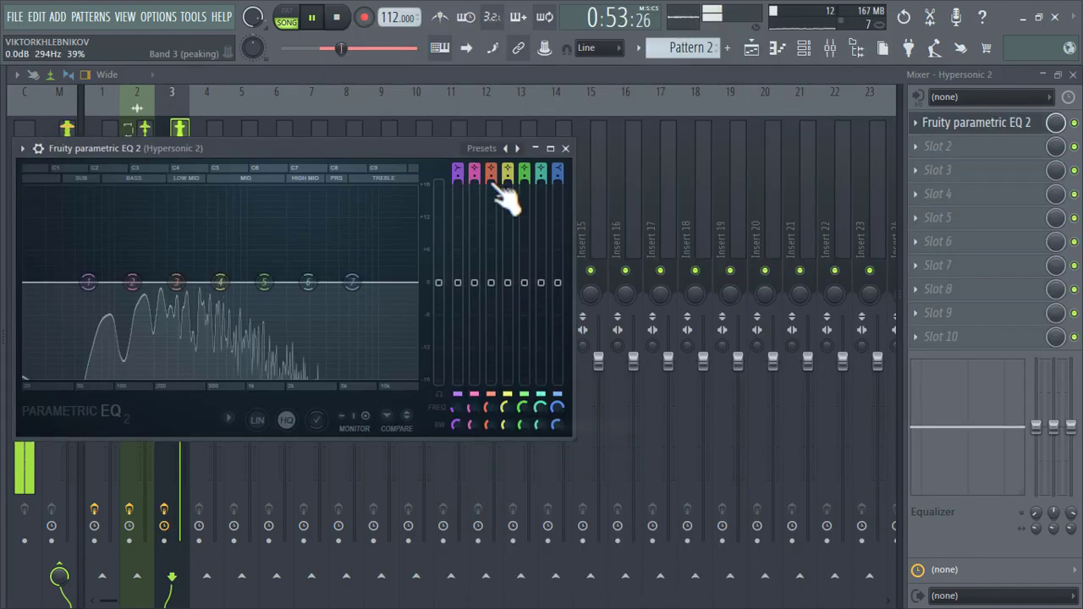
{"action": "left_click", "coordinate": [481, 157]}
{"action": "left_click", "coordinate": [525, 233]}
{"action": "left_click_drag", "start_coordinate": [68, 282], "coordinate": [111, 282]}
{"action": "left_click", "coordinate": [753, 48]}
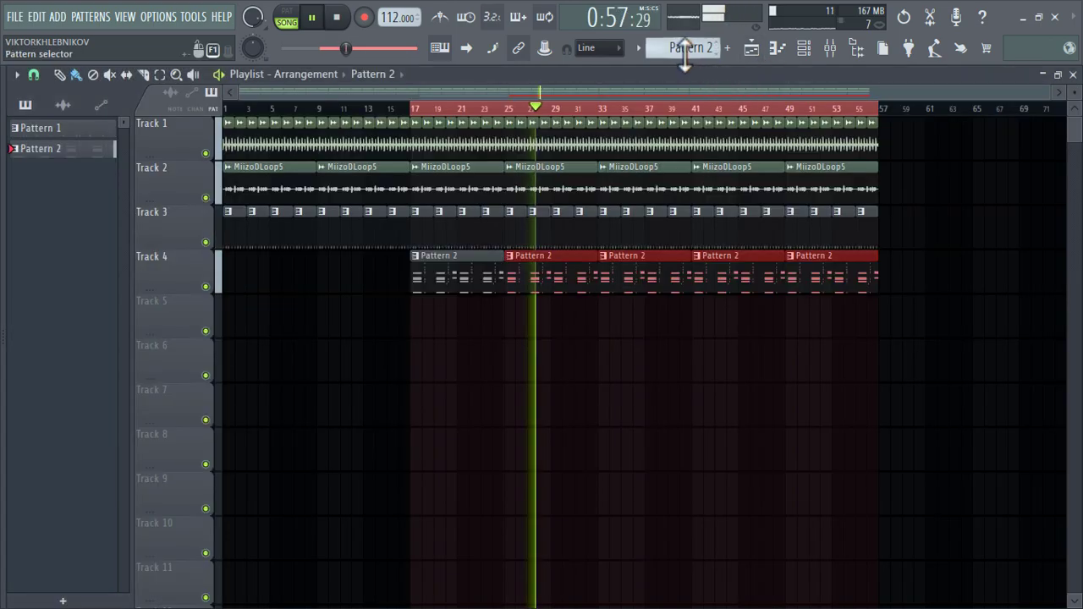
- Create Pattern 3, paint it along Track 5 from bar 25 to bar 57, and start the playlist's time selection at bar 25
{"action": "scroll", "coordinate": [684, 48], "scroll_direction": "down", "scroll_amount": 1}
{"action": "left_click", "coordinate": [513, 311]}
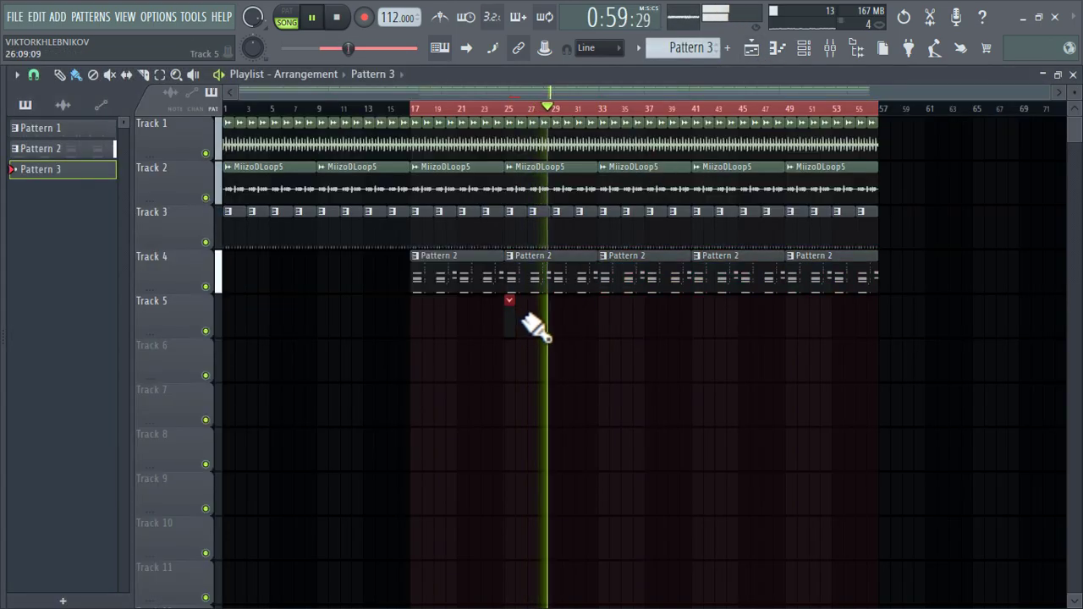
{"action": "left_click_drag", "start_coordinate": [532, 318], "coordinate": [711, 323]}
{"action": "right_click", "coordinate": [711, 324]}
{"action": "left_click_drag", "start_coordinate": [542, 330], "coordinate": [867, 337]}
{"action": "left_click_drag", "start_coordinate": [414, 108], "coordinate": [504, 111]}
{"action": "key", "text": "ctrl+d"}
- Add a Purity channel with the GM Normal preset Star Theme and route it to mixer track 4
{"action": "key", "text": "F6"}
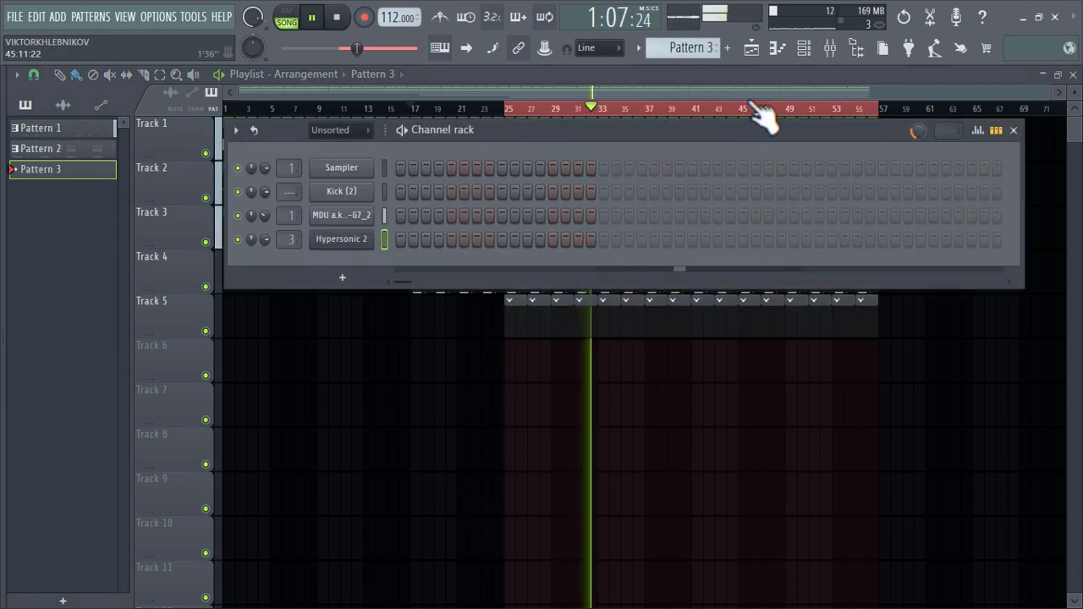
{"action": "left_click", "coordinate": [345, 281]}
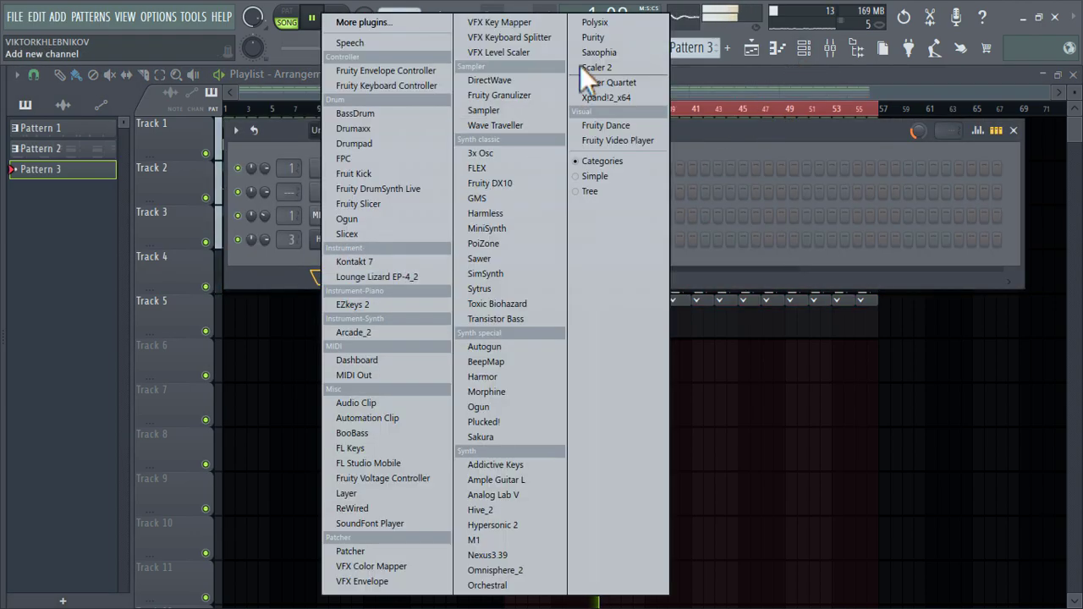
{"action": "left_click", "coordinate": [600, 28]}
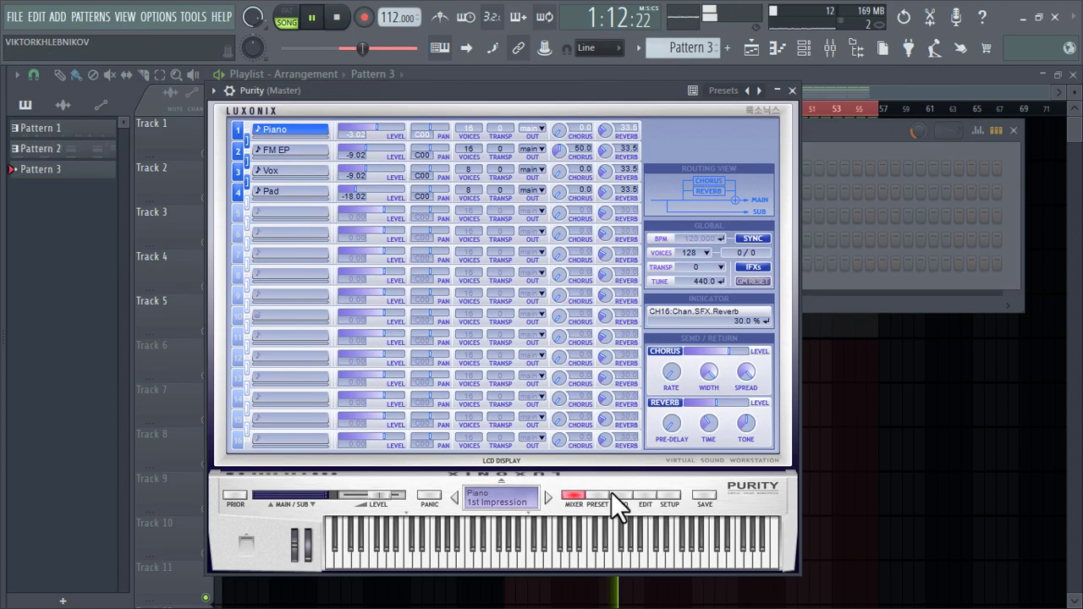
{"action": "left_click", "coordinate": [597, 495]}
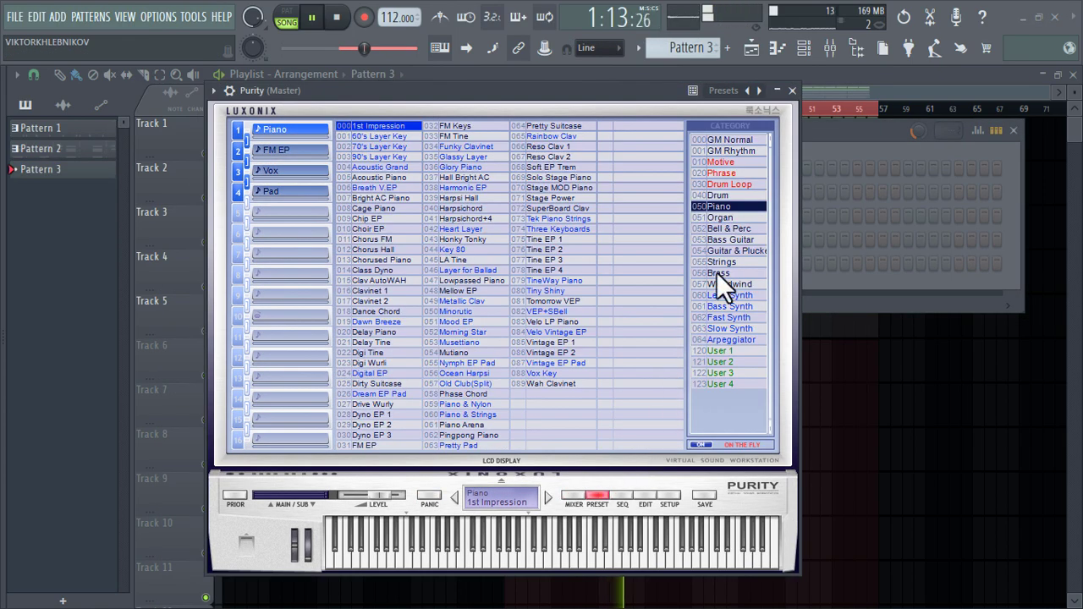
{"action": "left_click", "coordinate": [725, 217]}
{"action": "left_click", "coordinate": [732, 140]}
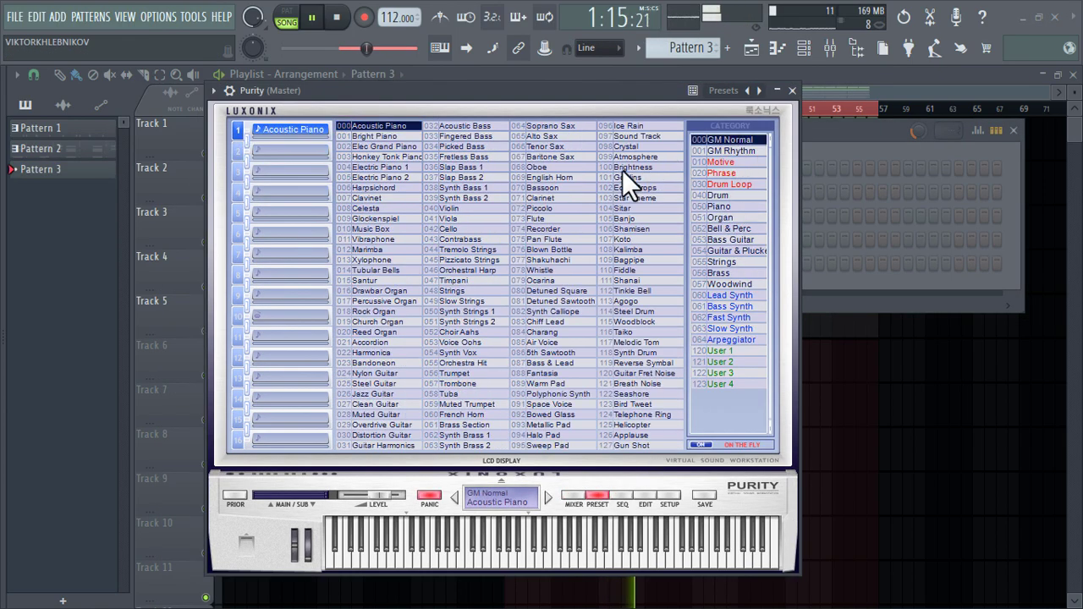
{"action": "left_click", "coordinate": [793, 90]}
{"action": "key", "text": "ctrl+l"}
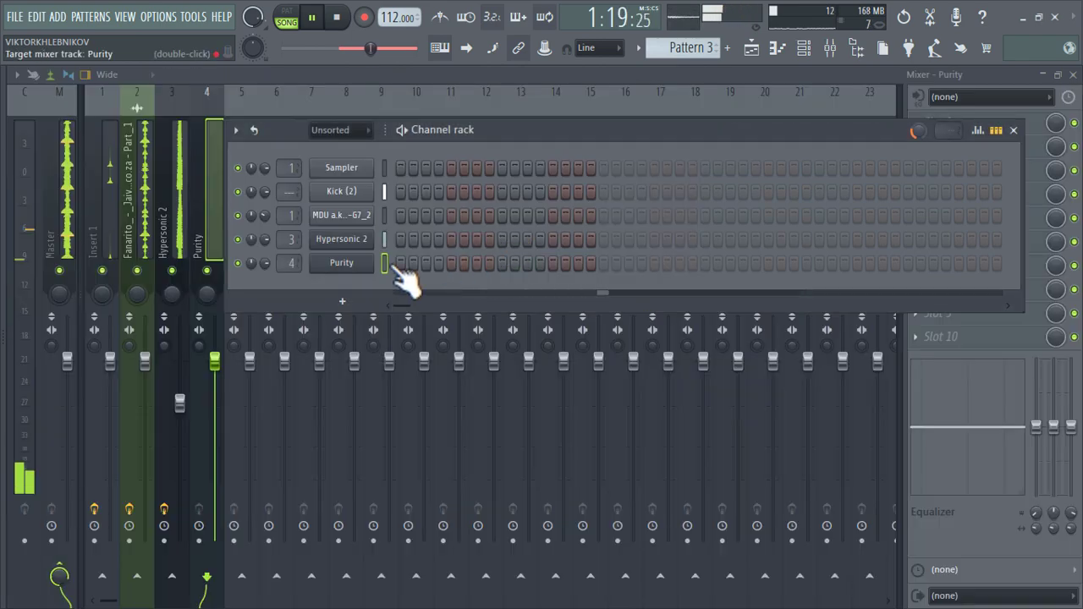
- Place two short F4 notes at the start of Purity's bar 1, with lower velocity on the first and a shorter second note
{"action": "right_click", "coordinate": [395, 264]}
{"action": "left_click", "coordinate": [414, 264]}
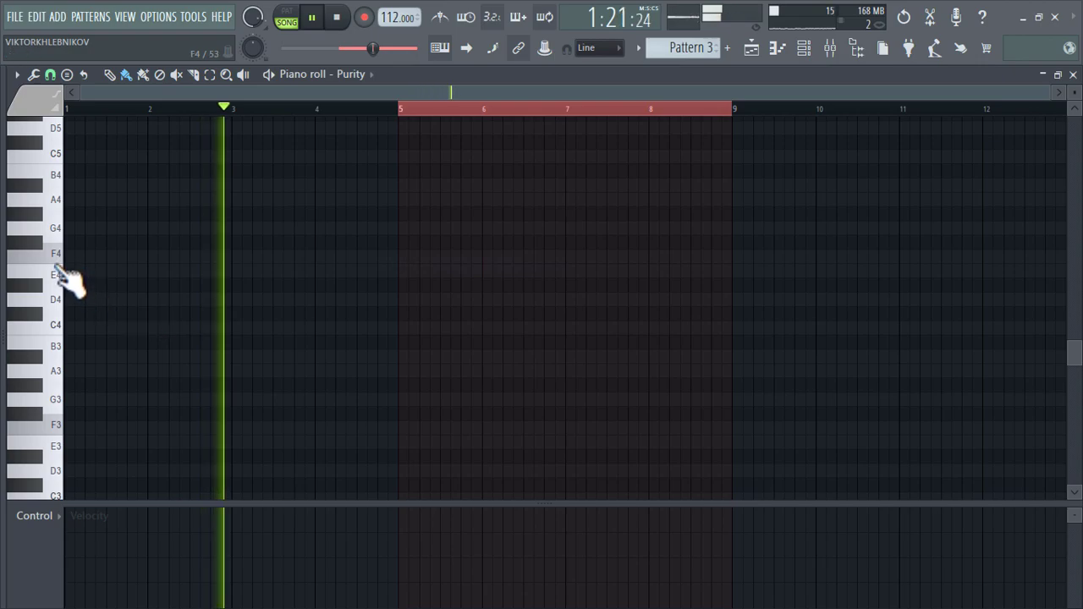
{"action": "left_click", "coordinate": [104, 256]}
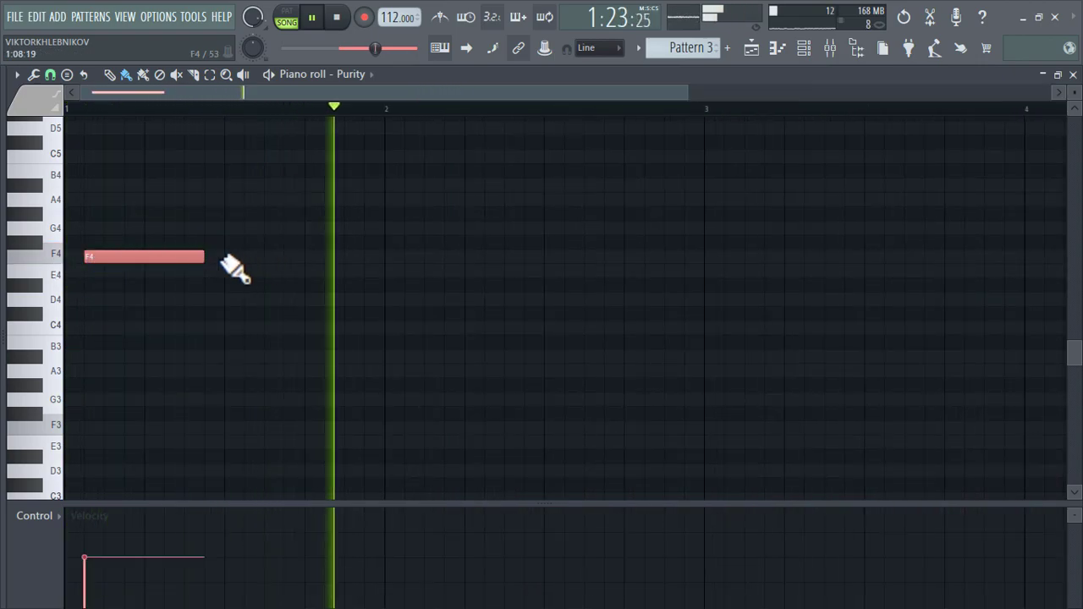
{"action": "left_click_drag", "start_coordinate": [204, 259], "coordinate": [104, 260]}
{"action": "left_click", "coordinate": [133, 257]}
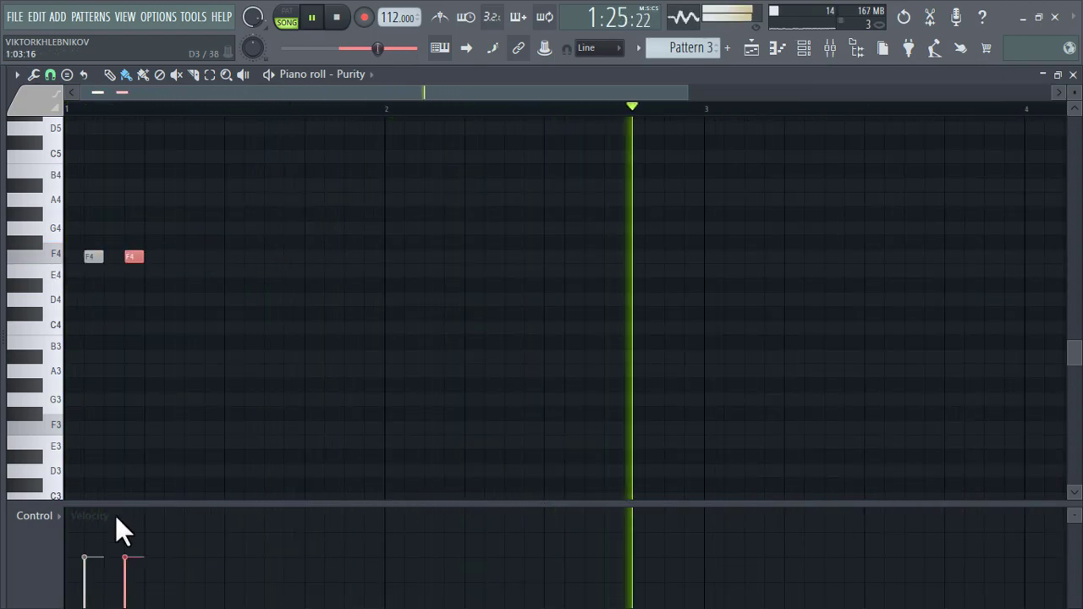
{"action": "left_click", "coordinate": [85, 578]}
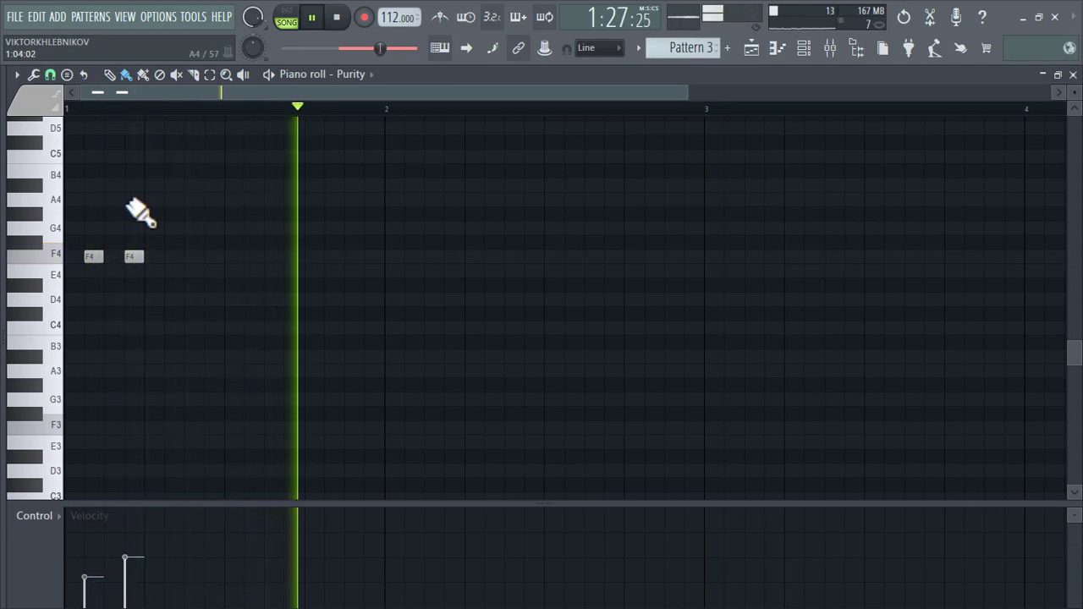
{"action": "left_click_drag", "start_coordinate": [144, 256], "coordinate": [129, 256]}
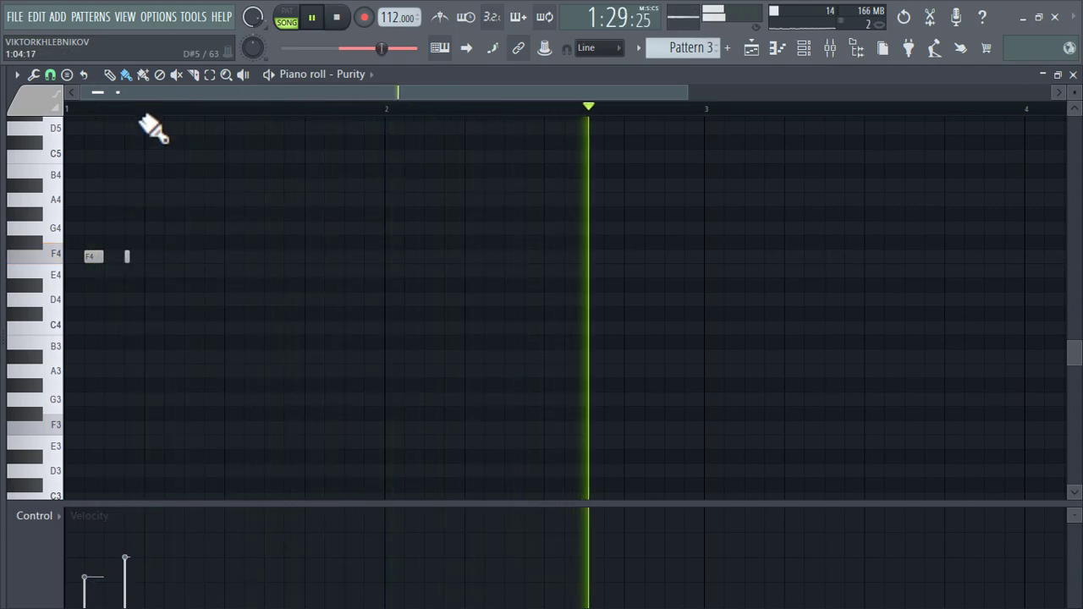
- Move the shorter F4 slightly later in bar 1, and repeat the half-bar F4 figure through the end of bar 4
{"action": "key", "text": "ctrl+a"}
{"action": "scroll", "coordinate": [406, 259], "scroll_direction": "down", "scroll_amount": 2}
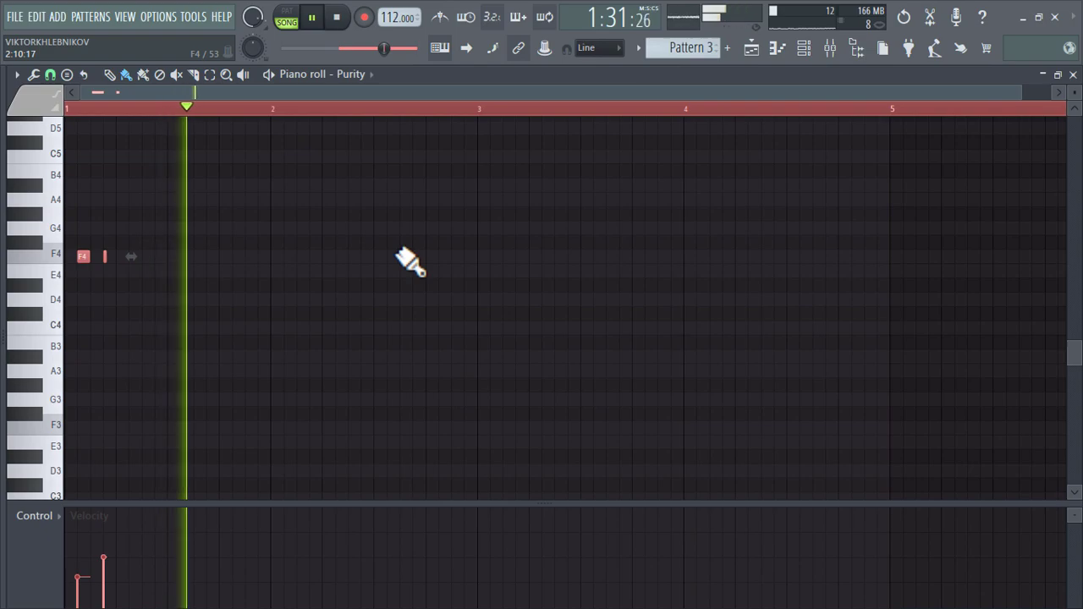
{"action": "left_click_drag", "start_coordinate": [104, 260], "coordinate": [115, 263]}
{"action": "left_click_drag", "start_coordinate": [924, 111], "coordinate": [171, 248], "text": "ctrl"}
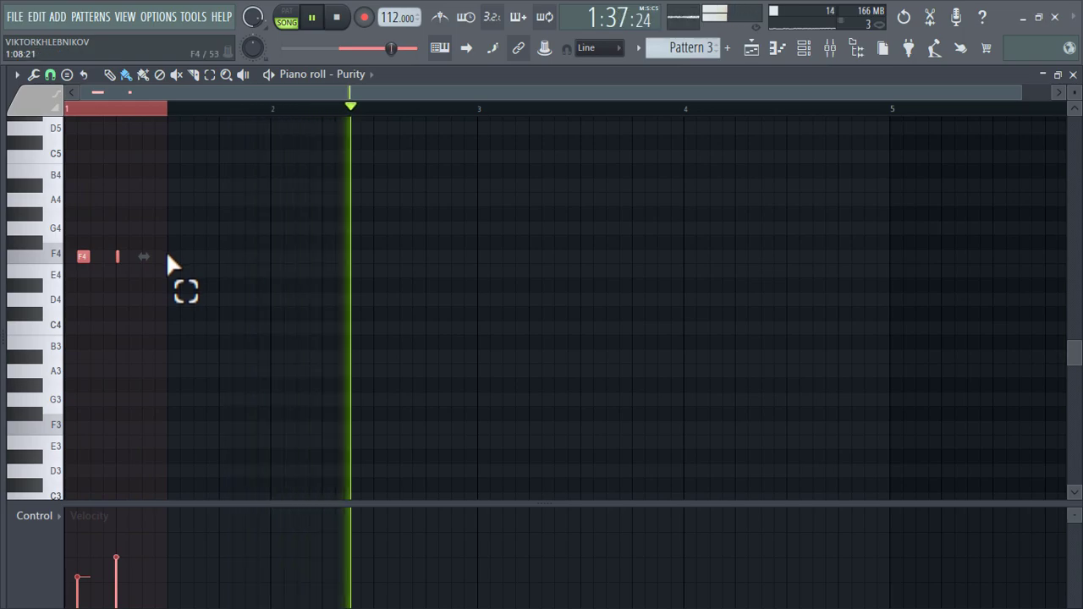
{"action": "key", "text": "ctrl+b"}
{"action": "key", "text": "ctrl+b"}
{"action": "key", "text": "ctrl+b"}
{"action": "key", "text": "ctrl+b"}
{"action": "key", "text": "ctrl+b"}
{"action": "key", "text": "ctrl+b"}
{"action": "key", "text": "ctrl+b"}
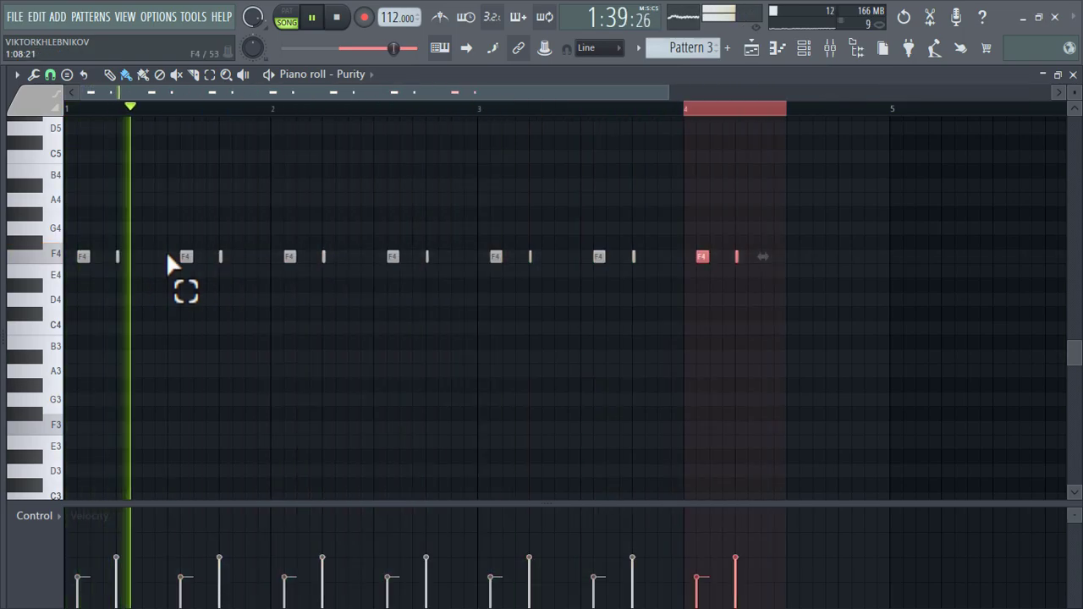
- Check the preset loaded in Purity and return to its piano roll
{"action": "left_click", "coordinate": [804, 47]}
{"action": "left_click", "coordinate": [347, 264]}
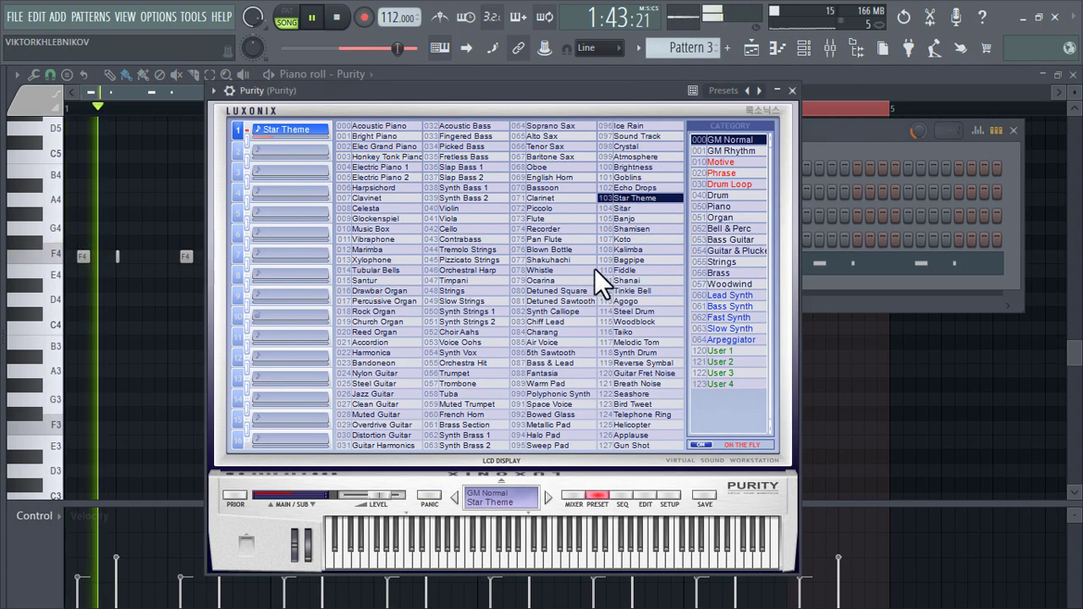
{"action": "left_click", "coordinate": [792, 90]}
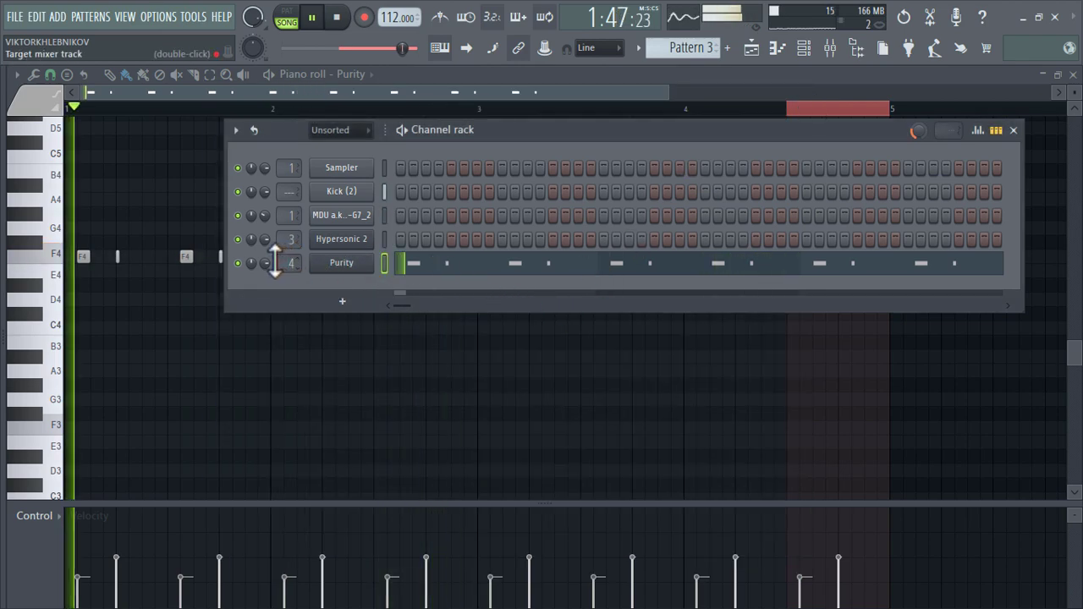
{"action": "left_click", "coordinate": [432, 263]}
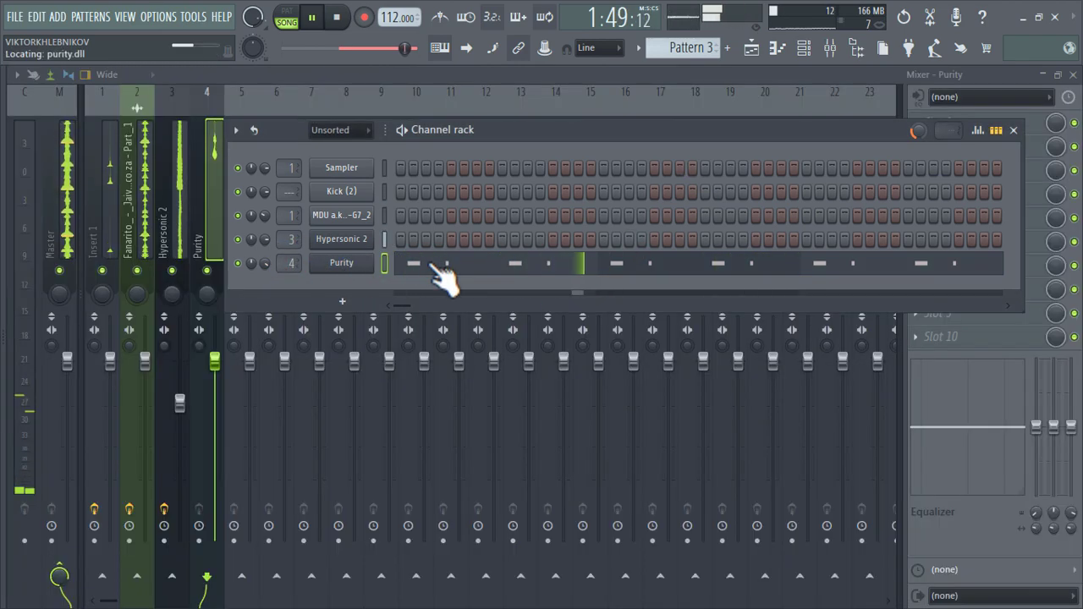
{"action": "left_click", "coordinate": [432, 263]}
- Add very short E4 notes in the middle of bar 1 and near the ends of bars 1, 2, 3 and 4
{"action": "left_click", "coordinate": [140, 265]}
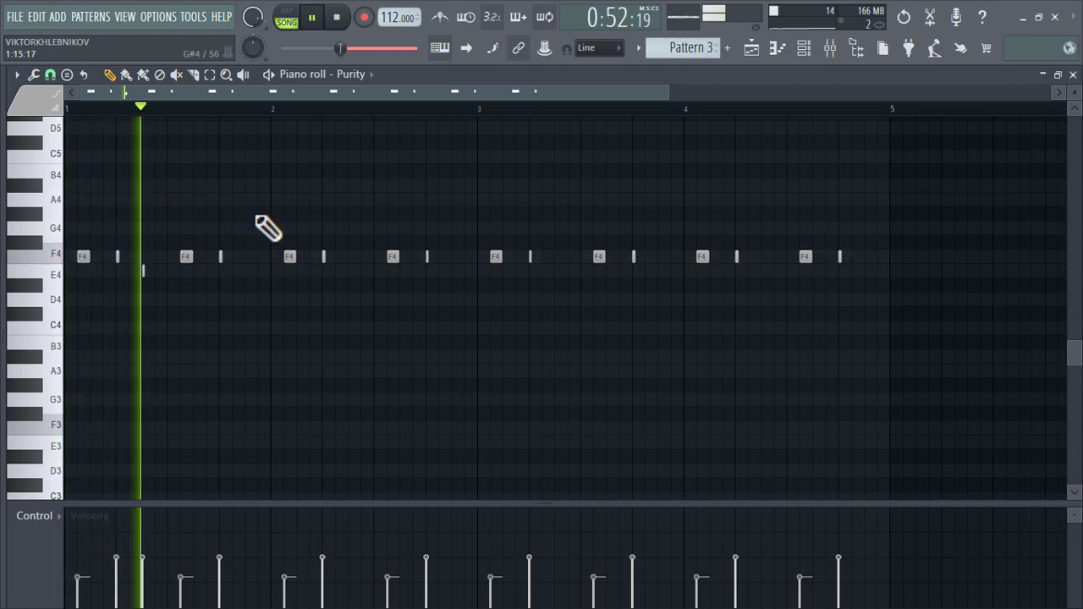
{"action": "left_click", "coordinate": [246, 270]}
{"action": "left_click", "coordinate": [452, 270]}
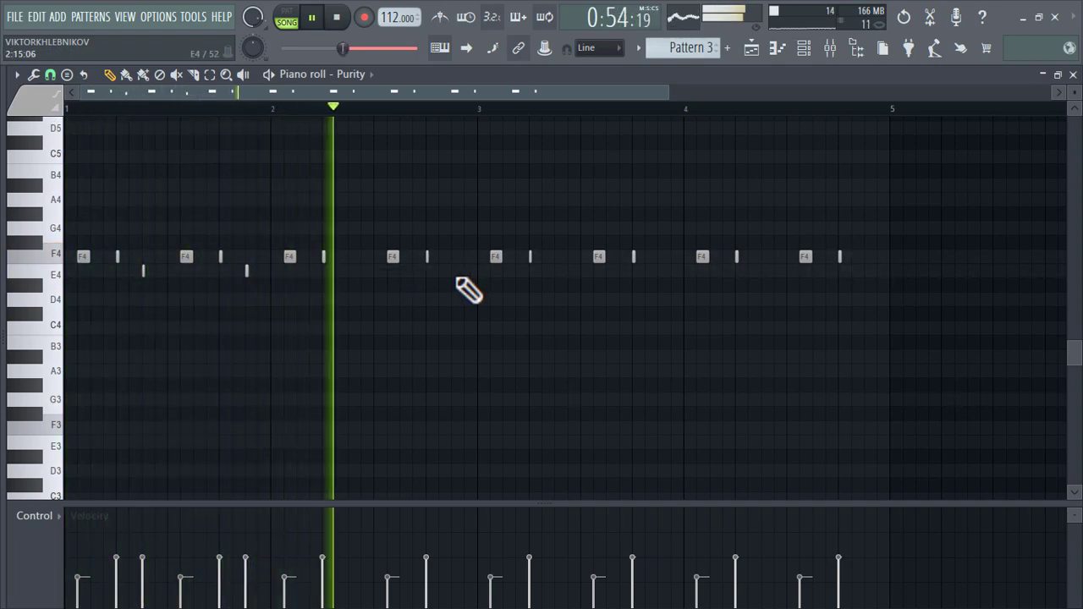
{"action": "left_click", "coordinate": [659, 270]}
{"action": "left_click", "coordinate": [866, 270]}
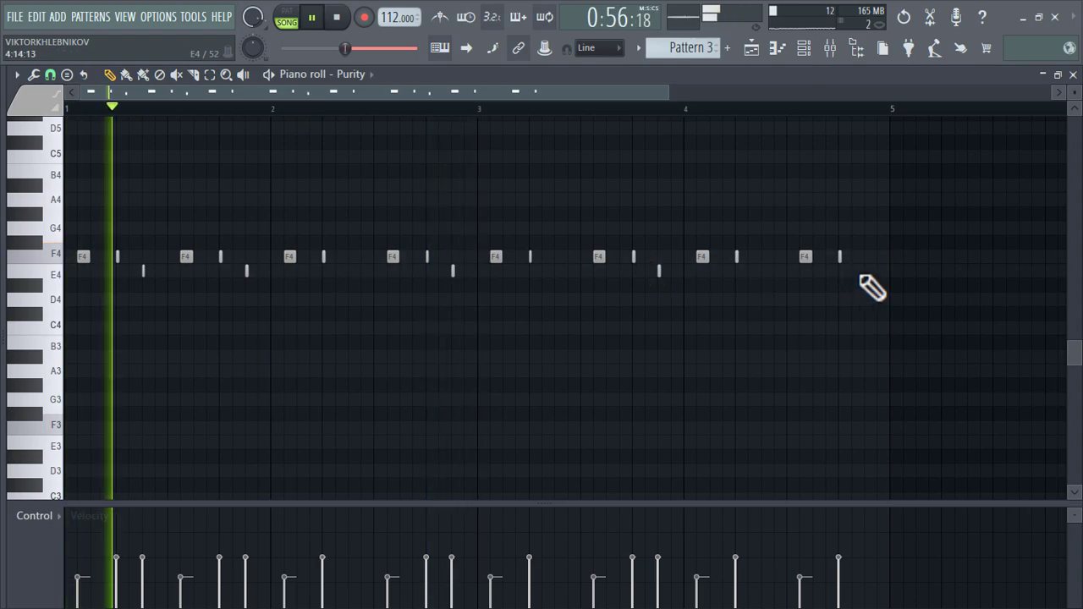
- Create Pattern 4 and place it on Track 6 from bar 33 to bar 57
{"action": "left_click", "coordinate": [778, 51]}
{"action": "left_click", "coordinate": [727, 47]}
{"action": "mouse_move", "coordinate": [663, 362]}
{"action": "left_mouse_down"}
{"action": "mouse_move", "coordinate": [832, 387]}
{"action": "mouse_move", "coordinate": [752, 464]}
{"action": "left_mouse_up"}
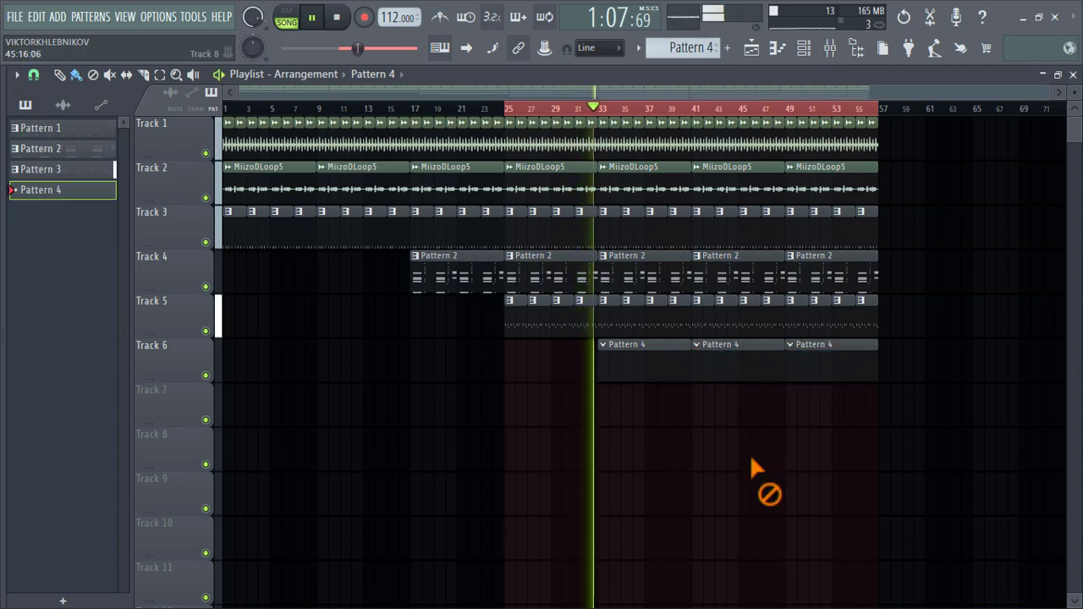
- Look over the Hypersonic 2 chords in Pattern 2 and start the playlist's time selection at bar 33
{"action": "double_click", "coordinate": [743, 280]}
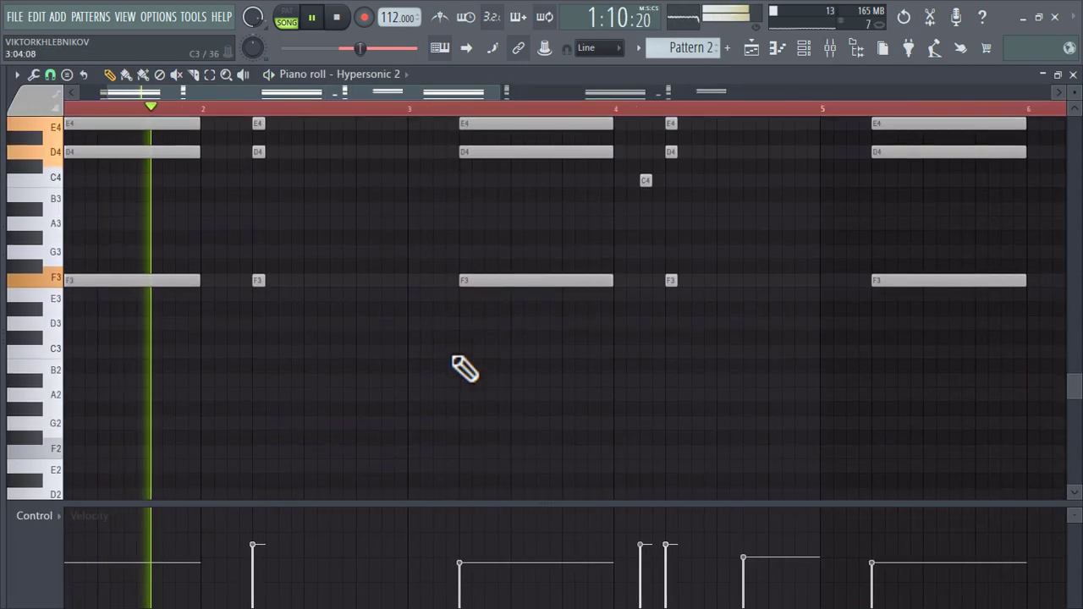
{"action": "left_click", "coordinate": [753, 49]}
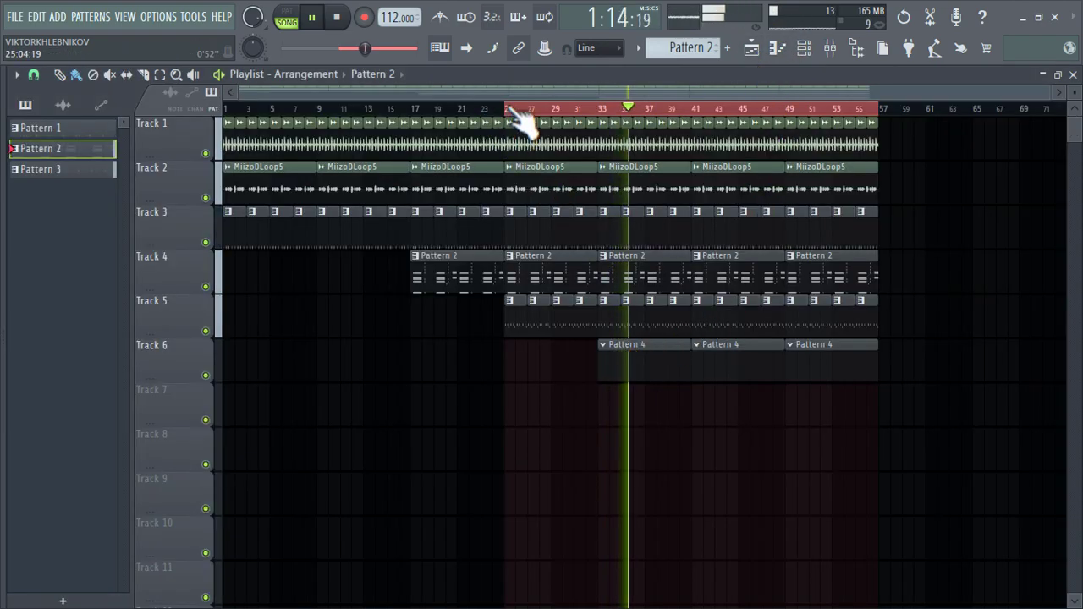
{"action": "left_click_drag", "start_coordinate": [512, 113], "coordinate": [599, 110]}
{"action": "left_click", "coordinate": [633, 445]}
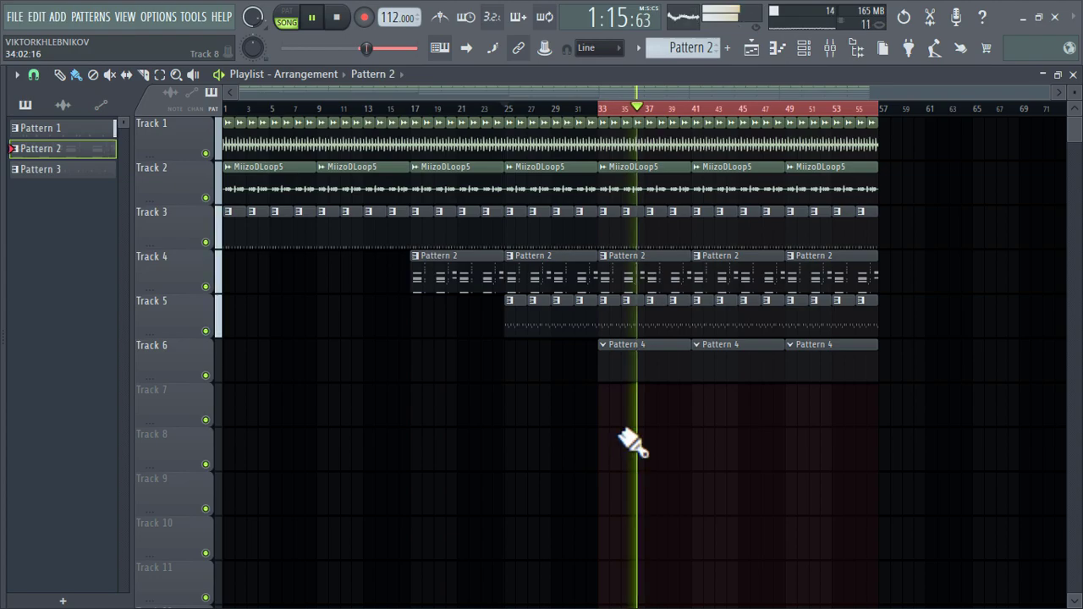
- Add a second Hypersonic 2 channel for Pattern 4 and load the preset jb 23 TUBE 99
{"action": "double_click", "coordinate": [631, 366]}
{"action": "left_click", "coordinate": [343, 301]}
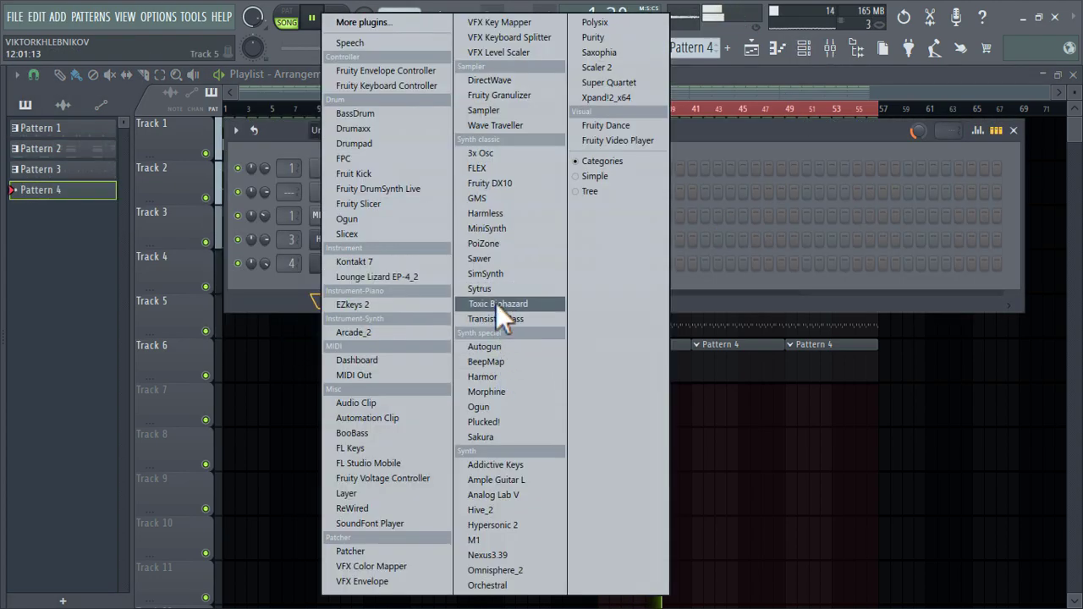
{"action": "left_click", "coordinate": [516, 526]}
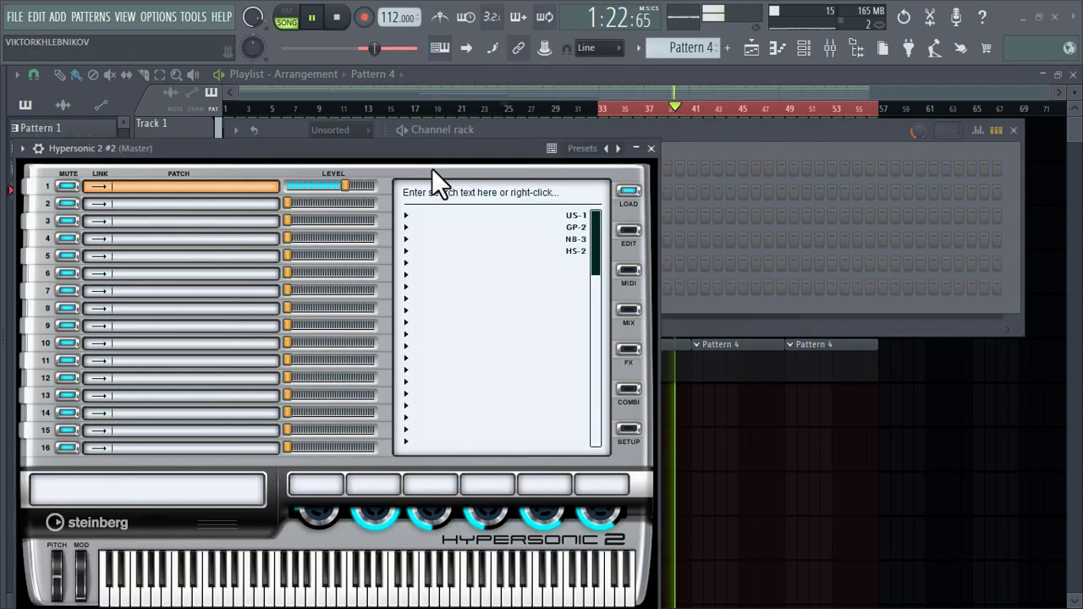
{"action": "left_click", "coordinate": [584, 149]}
{"action": "left_click", "coordinate": [659, 220]}
{"action": "left_click", "coordinate": [651, 148]}
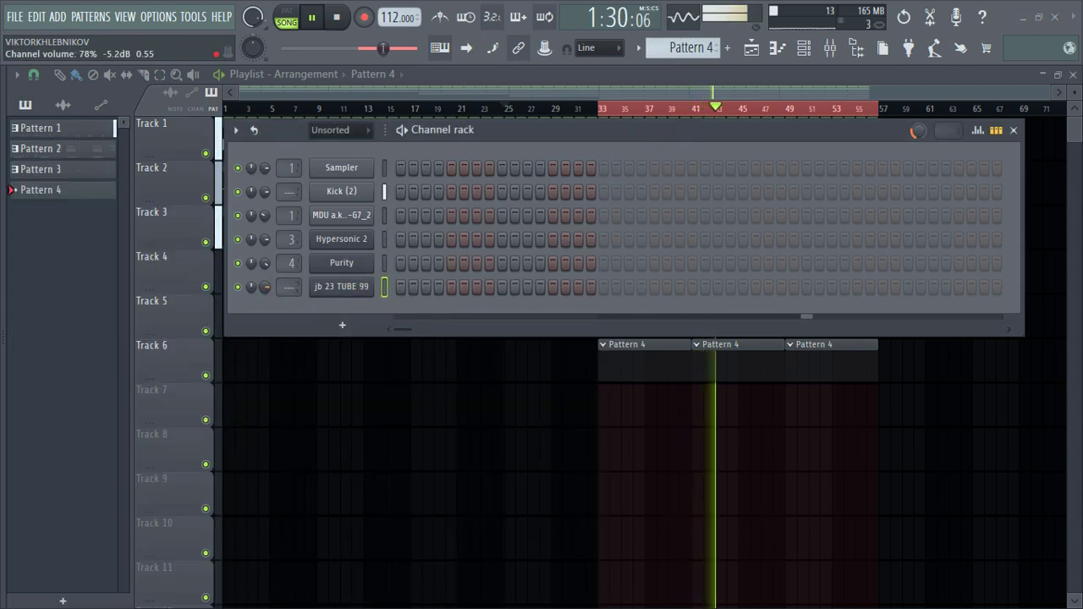
- Draw a one-beat D3 on the last beat of bar 1 and a one-beat F3 starting bar 2 in the jb 23 TUBE 99 channel
{"action": "right_click", "coordinate": [371, 285]}
{"action": "left_click", "coordinate": [395, 287]}
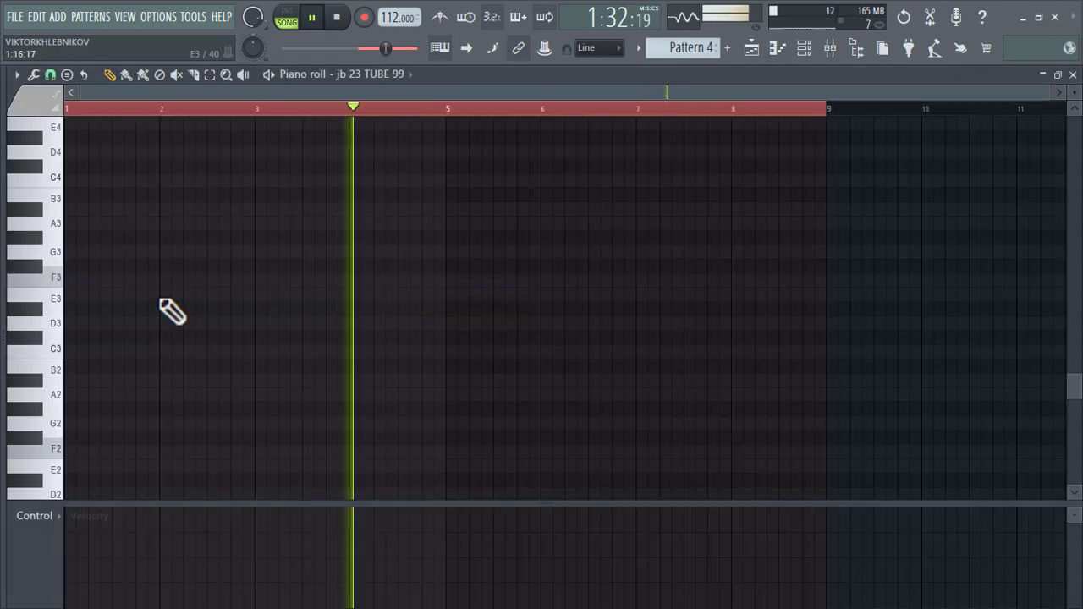
{"action": "left_click_drag", "start_coordinate": [78, 285], "coordinate": [161, 328]}
{"action": "scroll", "coordinate": [162, 329], "scroll_direction": "up", "scroll_amount": 3}
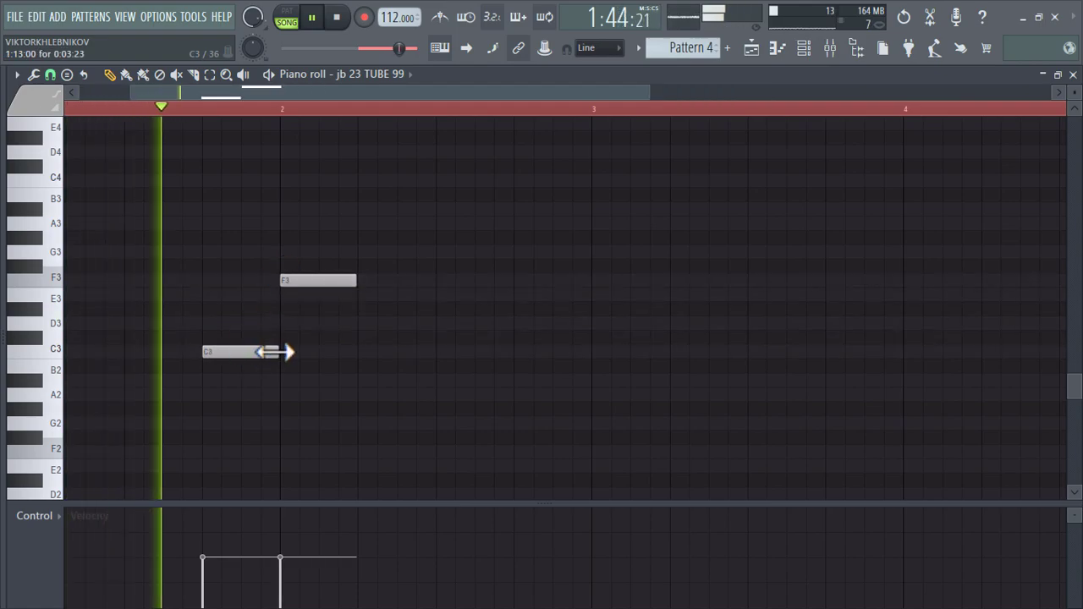
{"action": "scroll", "coordinate": [286, 356], "scroll_direction": "down", "scroll_amount": 2}
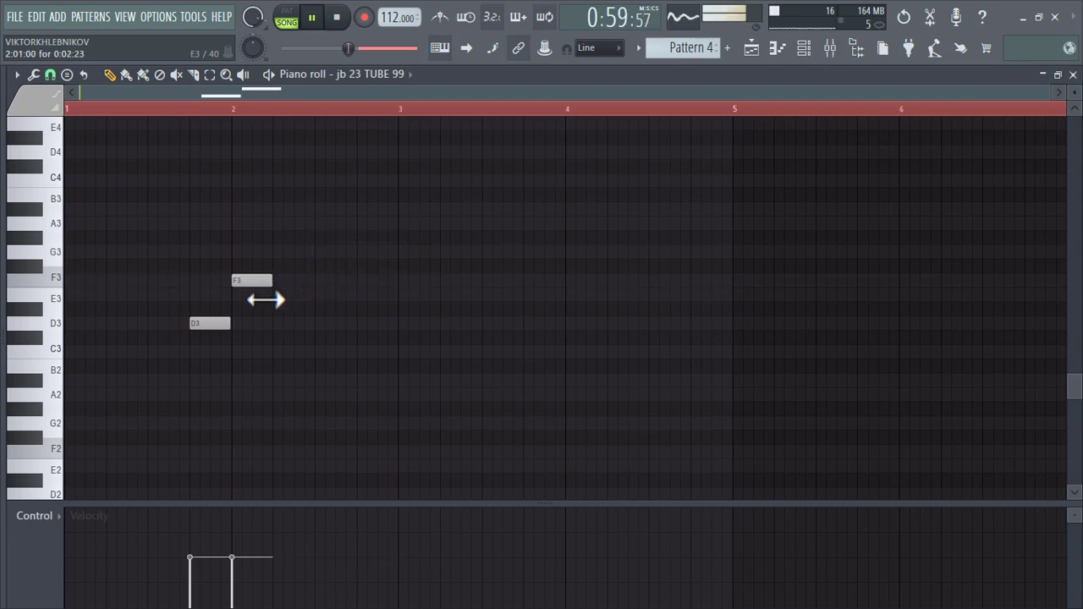
{"action": "left_click", "coordinate": [777, 49]}
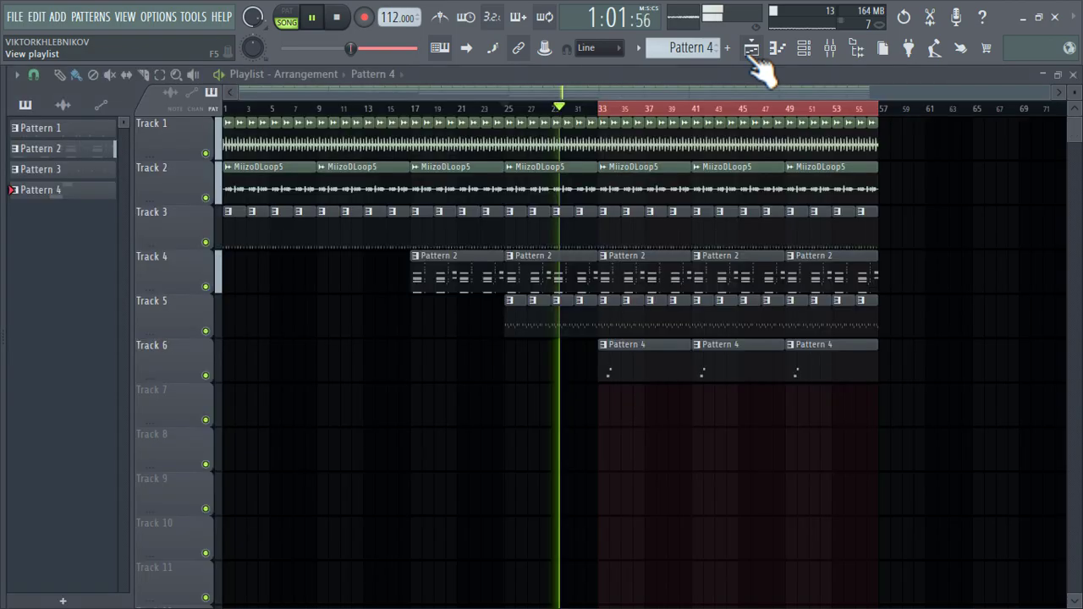
- Transpose all the Purity notes in Pattern 3 up five semitones, putting them on A#4 and A4, and play them back
{"action": "double_click", "coordinate": [621, 319]}
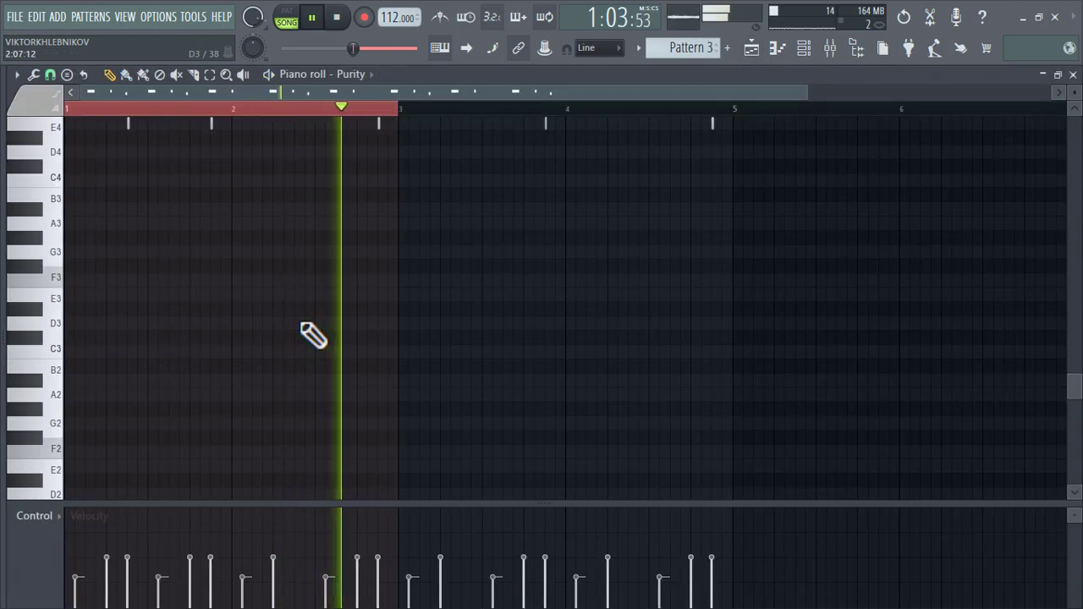
{"action": "scroll", "coordinate": [314, 336], "scroll_direction": "up", "scroll_amount": 4}
{"action": "key", "text": "space"}
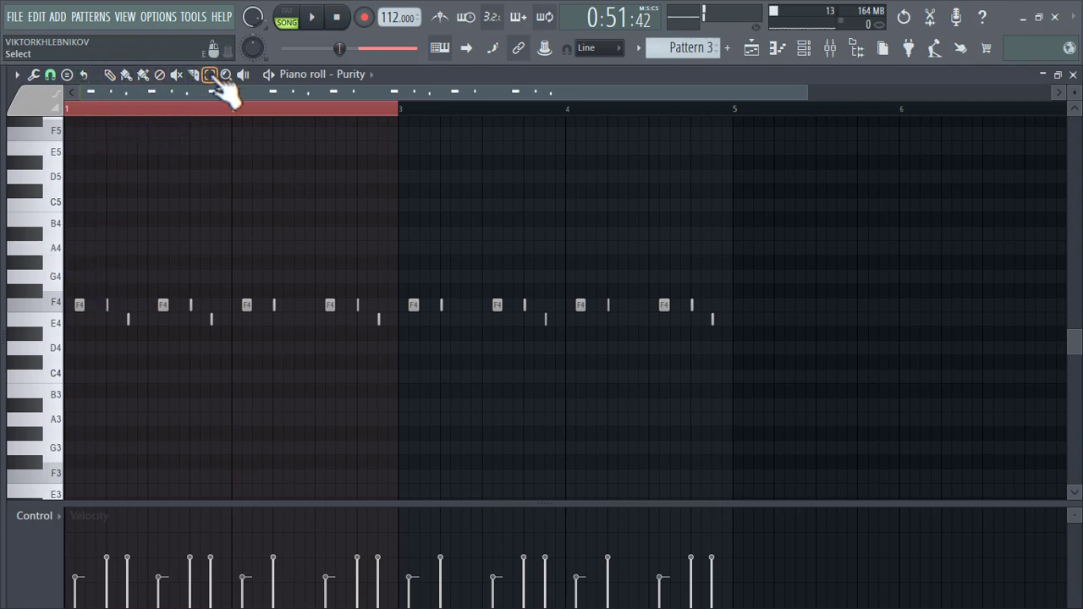
{"action": "left_click_drag", "start_coordinate": [742, 404], "coordinate": [10, 135]}
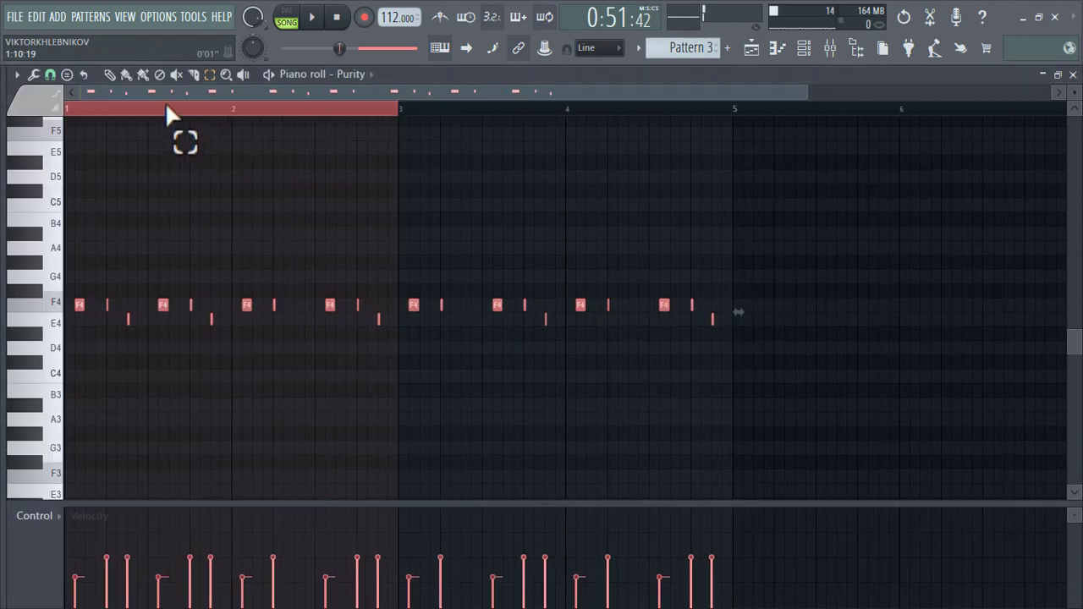
{"action": "left_click_drag", "start_coordinate": [76, 287], "coordinate": [78, 242]}
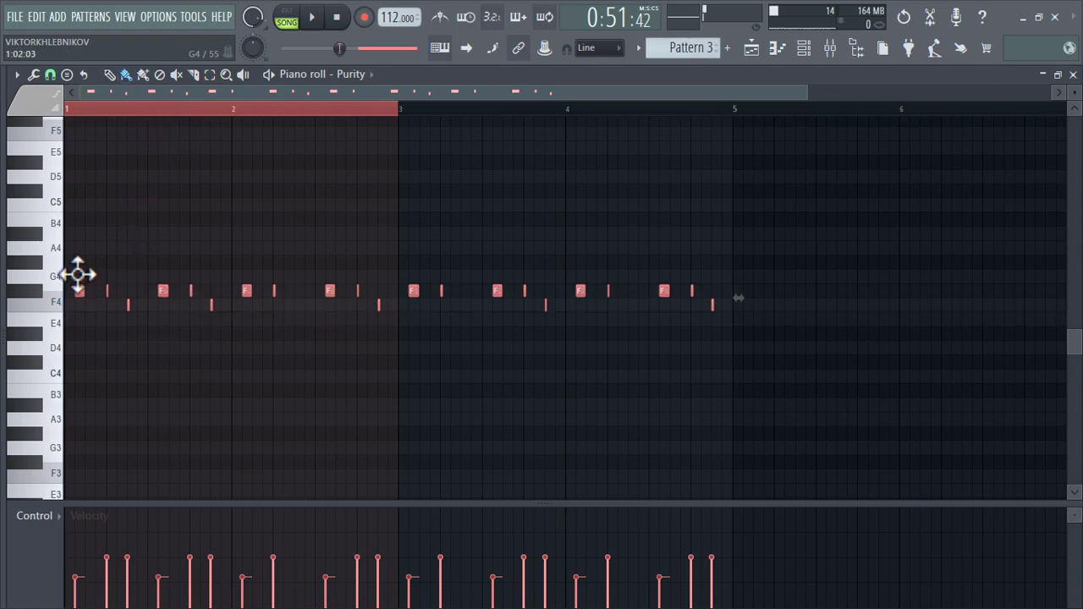
{"action": "key", "text": "space"}
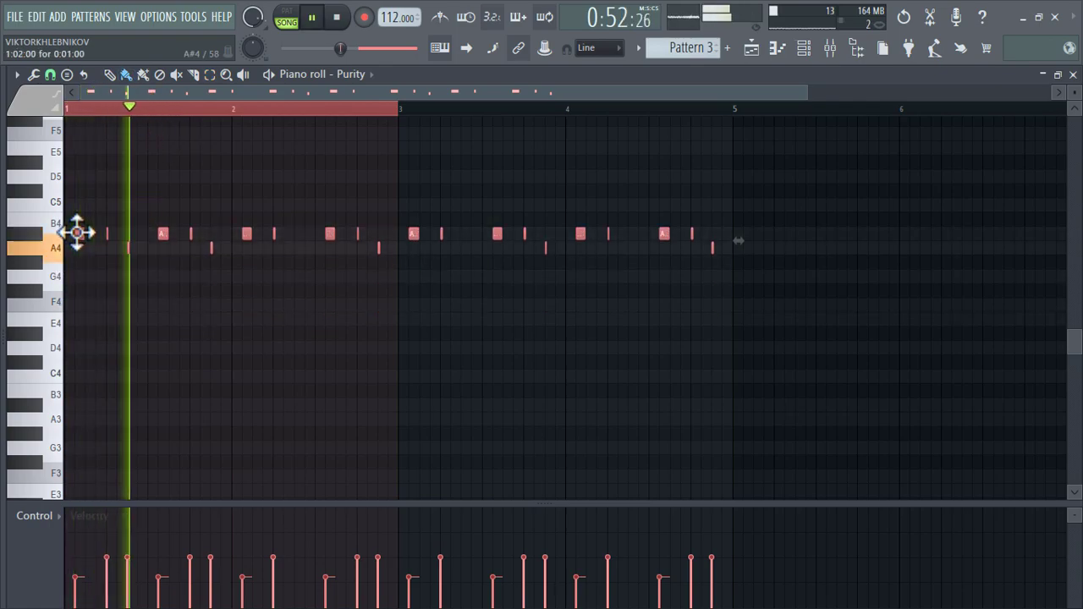
- Set the piano roll's scale highlighting to Minor Natural (Aeolian) and deselect the Purity notes
{"action": "left_click", "coordinate": [16, 74]}
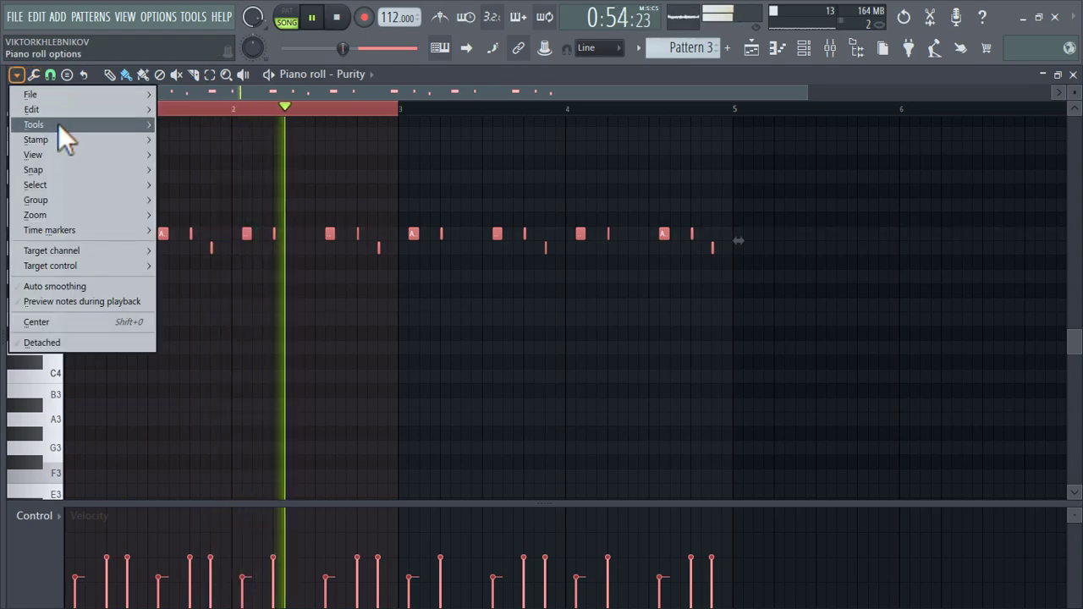
{"action": "mouse_move", "coordinate": [71, 154]}
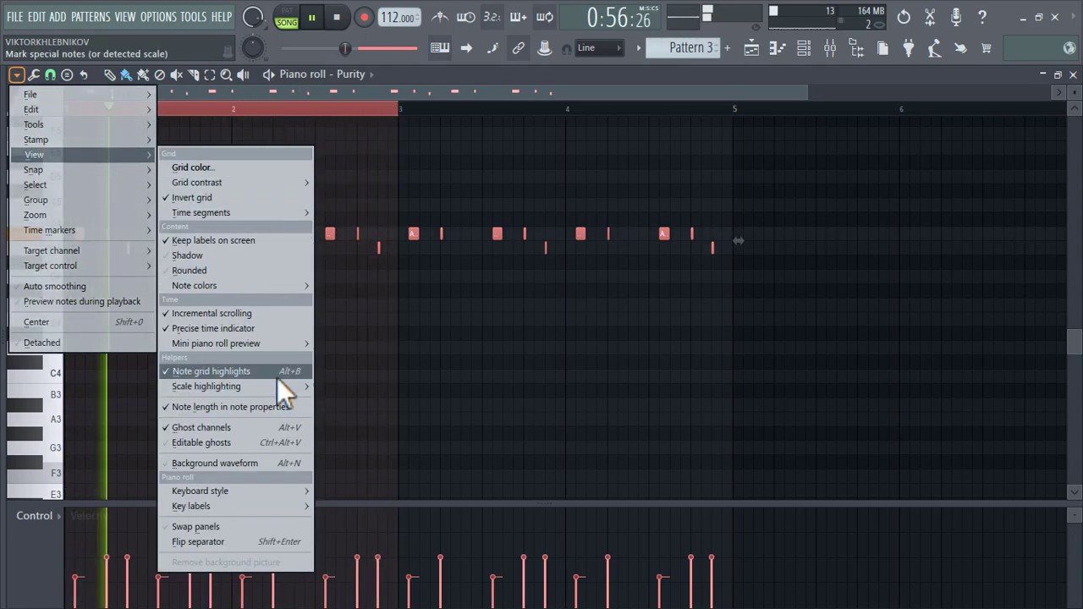
{"action": "mouse_move", "coordinate": [271, 388]}
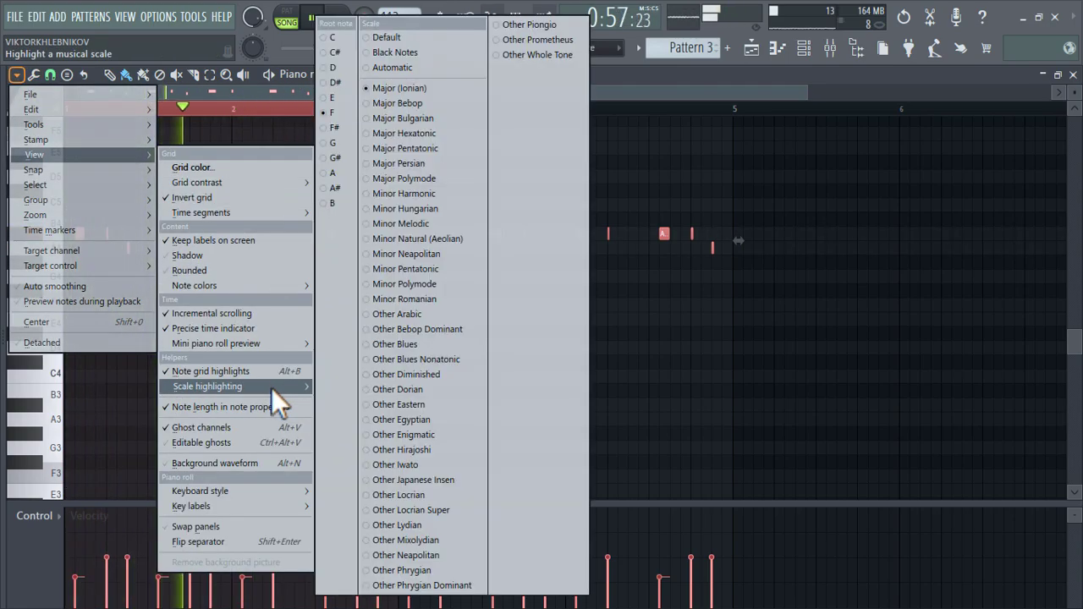
{"action": "left_click", "coordinate": [441, 239]}
{"action": "key", "text": "ctrl+d"}
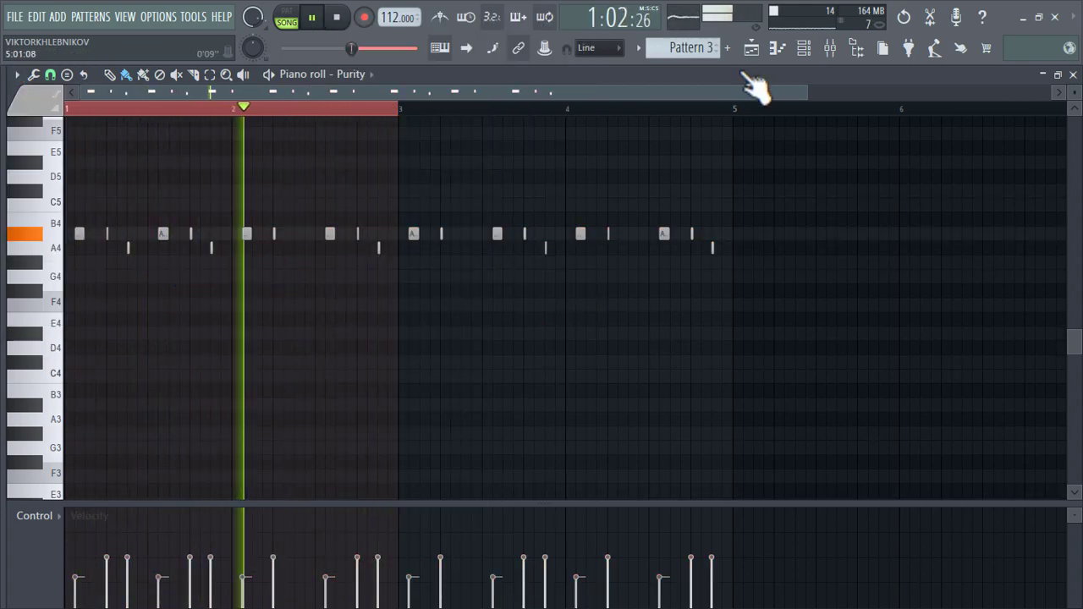
- In Pattern 2, change the bar 1 chord to F3, C#4, F4, G4 and G#4, and adapt the bar 2 stab to F minor
{"action": "key", "text": "F5"}
{"action": "key", "text": "space"}
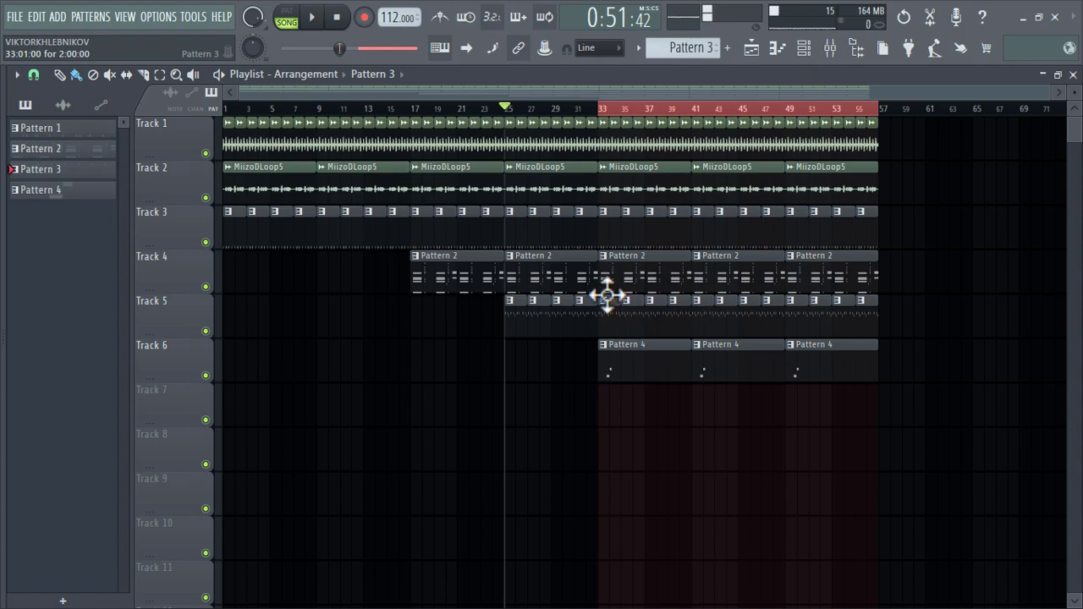
{"action": "double_click", "coordinate": [567, 277]}
{"action": "scroll", "coordinate": [370, 308], "scroll_direction": "down", "scroll_amount": 3}
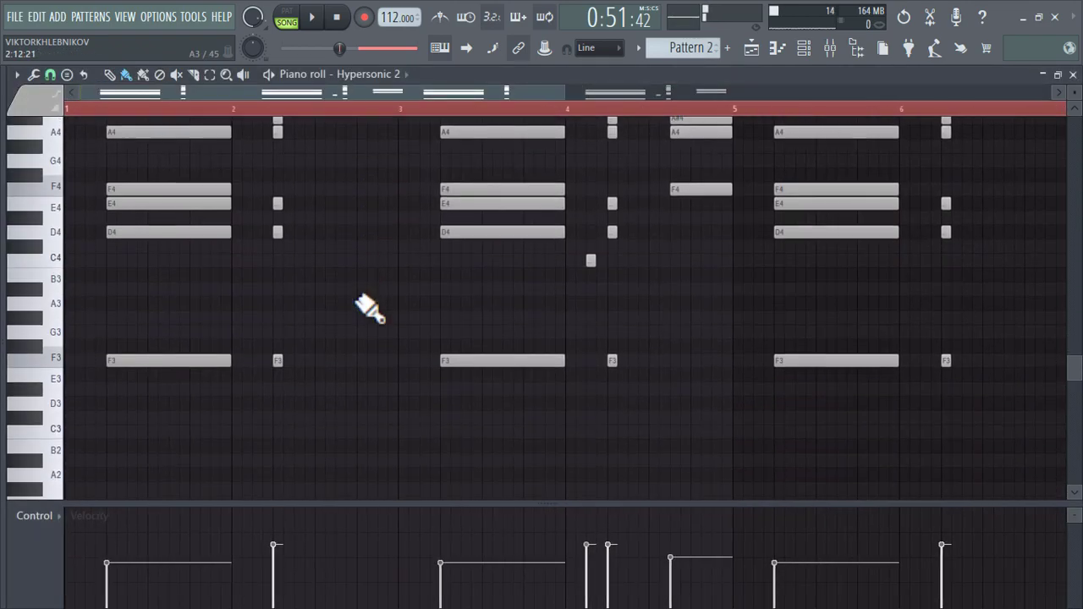
{"action": "scroll", "coordinate": [370, 309], "scroll_direction": "down", "scroll_amount": 2}
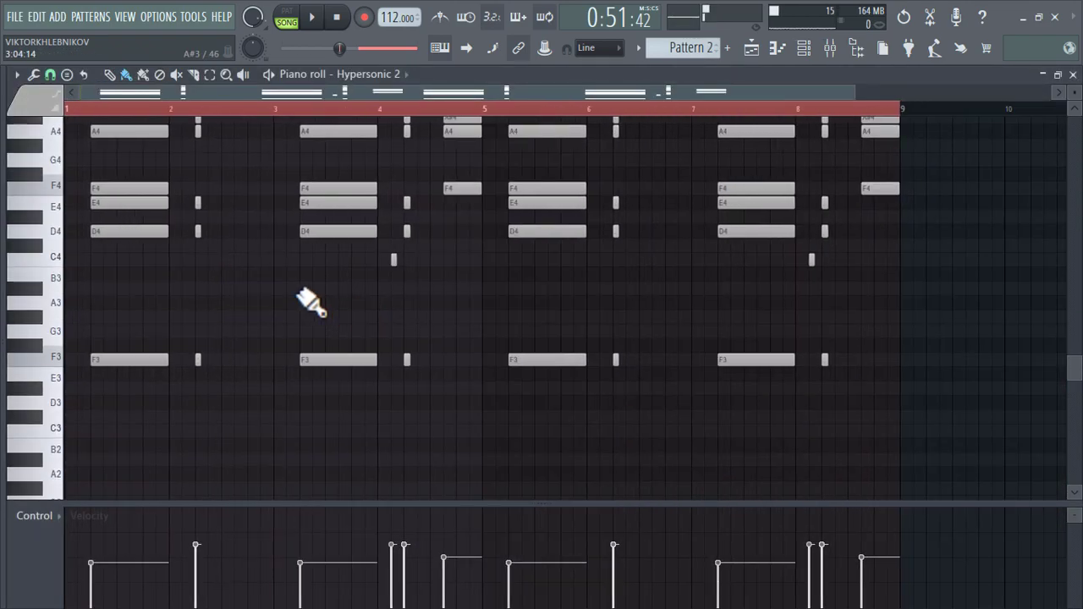
{"action": "scroll", "coordinate": [311, 305], "scroll_direction": "up", "scroll_amount": 1}
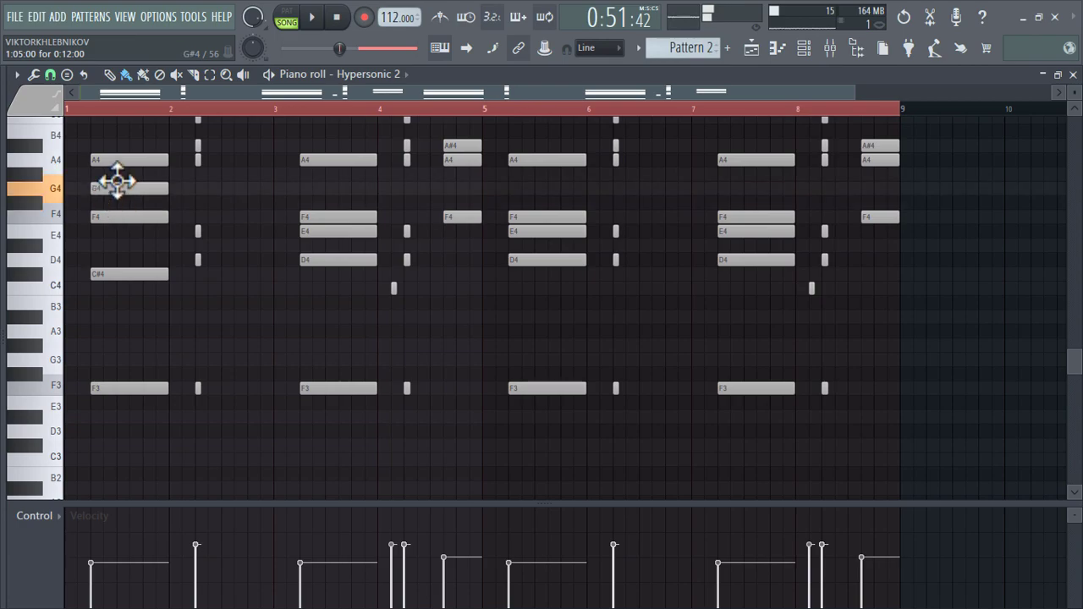
{"action": "scroll", "coordinate": [122, 186], "scroll_direction": "up", "scroll_amount": 5}
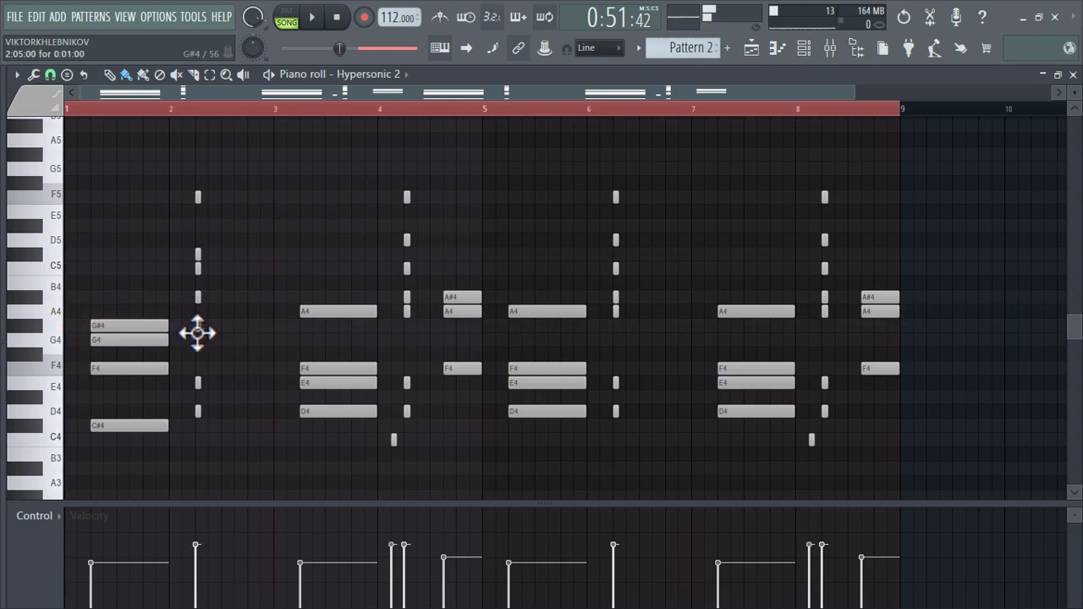
{"action": "scroll", "coordinate": [197, 334], "scroll_direction": "down", "scroll_amount": 2}
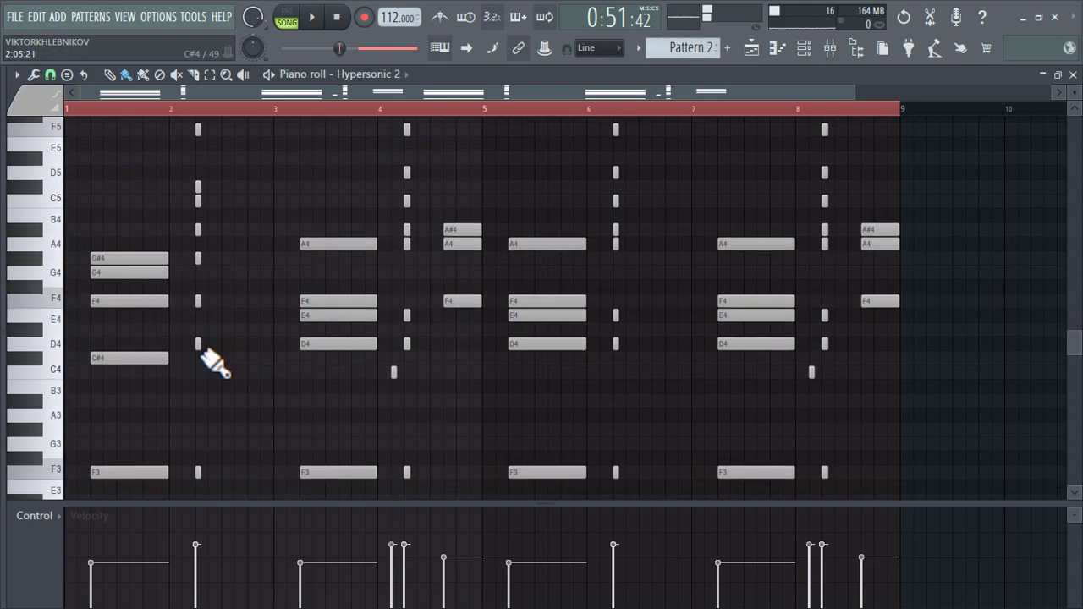
{"action": "scroll", "coordinate": [200, 362], "scroll_direction": "down", "scroll_amount": 3}
{"action": "scroll", "coordinate": [200, 362], "scroll_direction": "up", "scroll_amount": 3}
{"action": "scroll", "coordinate": [200, 361], "scroll_direction": "down", "scroll_amount": 1}
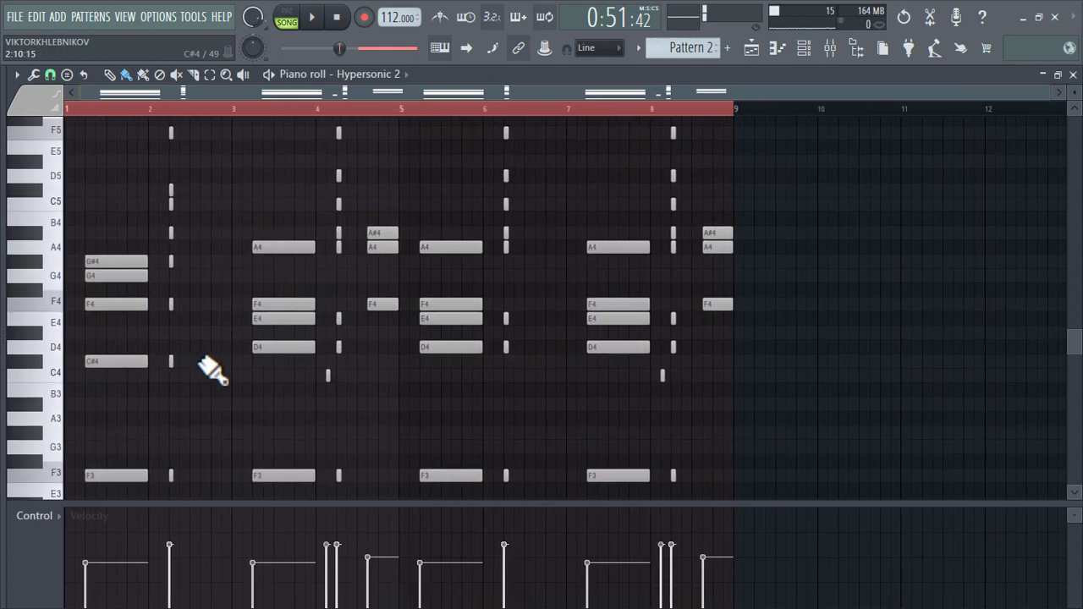
- Delete all Hypersonic 2 notes in Pattern 2 from bar 3 to the end of bar 8
{"action": "left_click", "coordinate": [215, 77]}
{"action": "scroll", "coordinate": [327, 266], "scroll_direction": "up", "scroll_amount": 3}
{"action": "left_click_drag", "start_coordinate": [262, 169], "coordinate": [933, 542]}
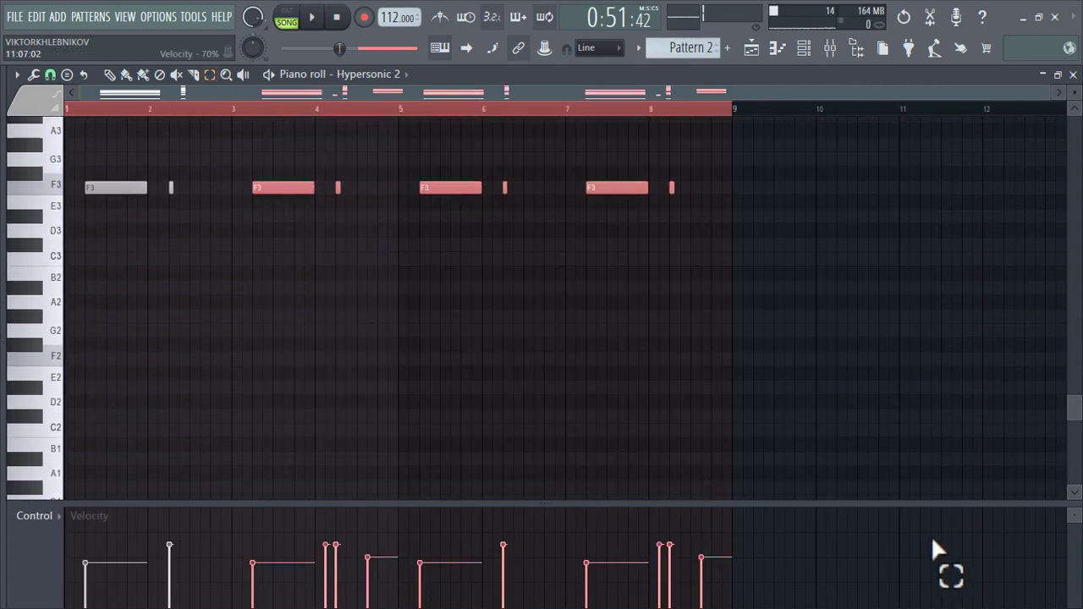
{"action": "key", "text": "Delete"}
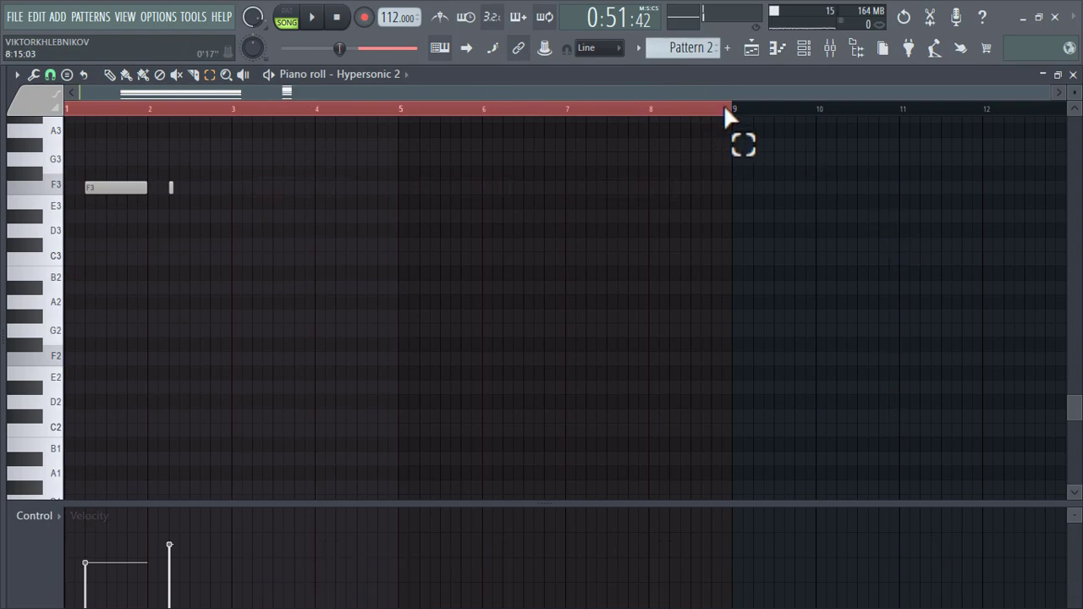
- Duplicate the first two bars of Pattern 2 three times to fill it through bar 8, and start playback
{"action": "left_click_drag", "start_coordinate": [726, 115], "coordinate": [241, 235]}
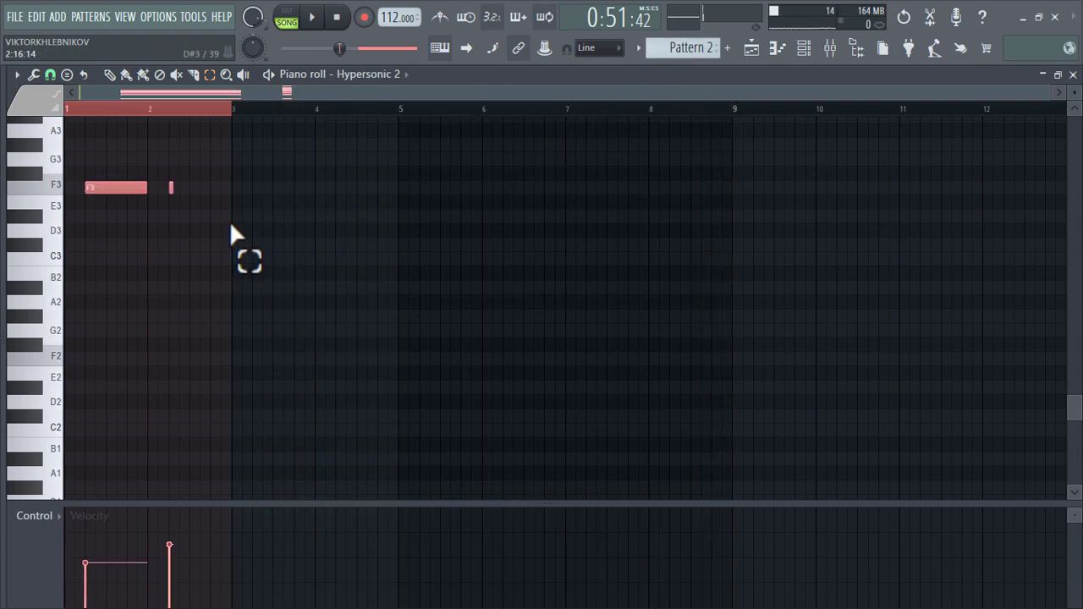
{"action": "key", "text": "ctrl+b"}
{"action": "key", "text": "ctrl+b"}
{"action": "key", "text": "ctrl+b"}
{"action": "key", "text": "space"}
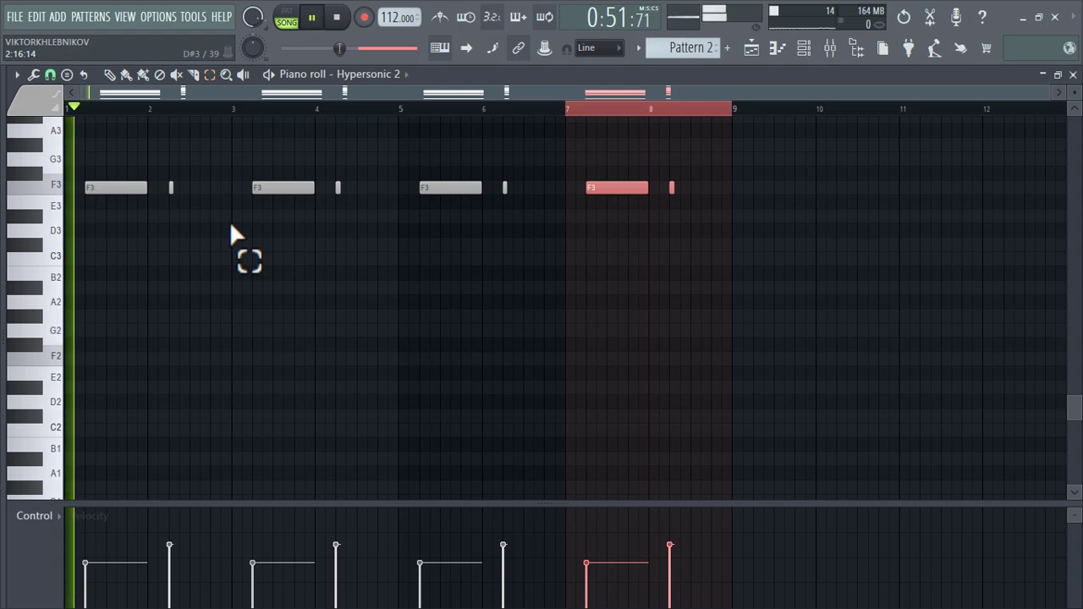
- Paint a short G#4 at the start of bar 3, and a short G4 followed by a longer G#4 late in bar 4
{"action": "left_click", "coordinate": [126, 75]}
{"action": "right_click", "coordinate": [251, 354]}
{"action": "scroll", "coordinate": [254, 360], "scroll_direction": "up", "scroll_amount": 3}
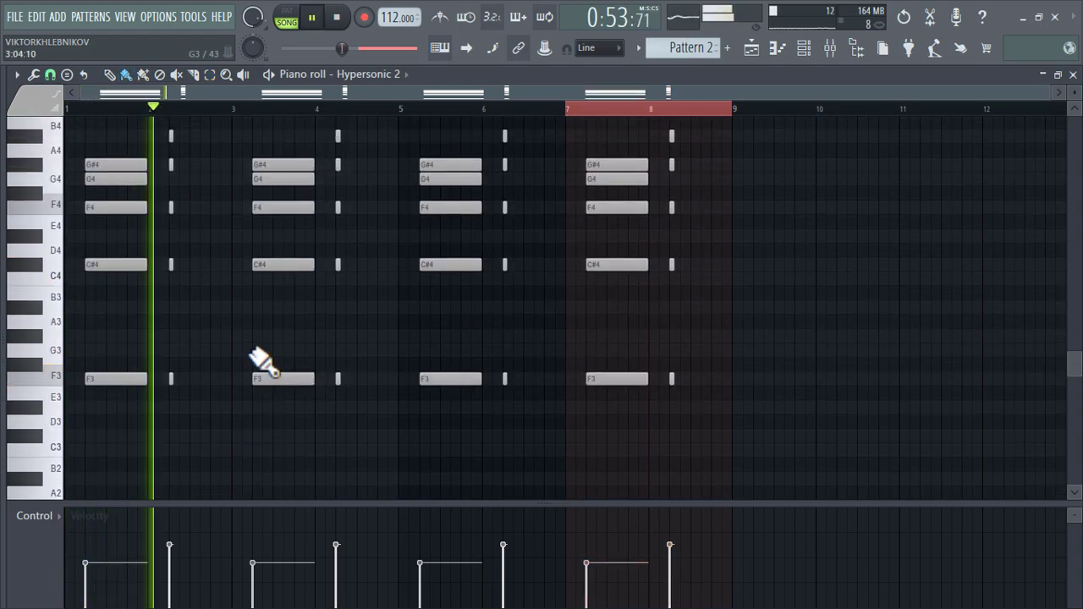
{"action": "scroll", "coordinate": [241, 237], "scroll_direction": "up", "scroll_amount": 1}
{"action": "left_click", "coordinate": [235, 239]}
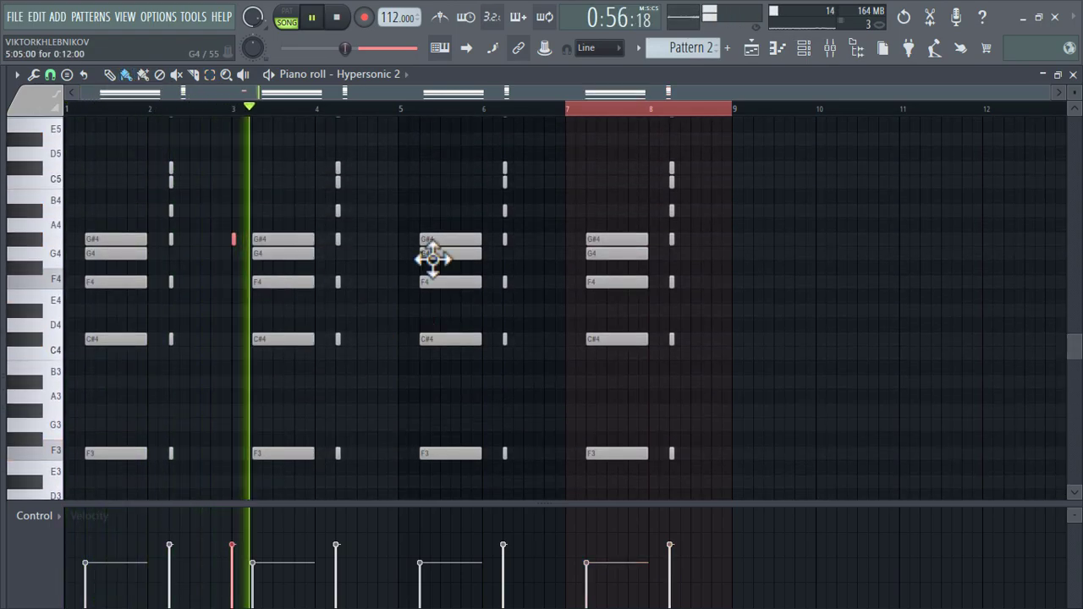
{"action": "left_click", "coordinate": [373, 249]}
{"action": "left_click", "coordinate": [382, 240]}
{"action": "left_click_drag", "start_coordinate": [384, 239], "coordinate": [406, 239]}
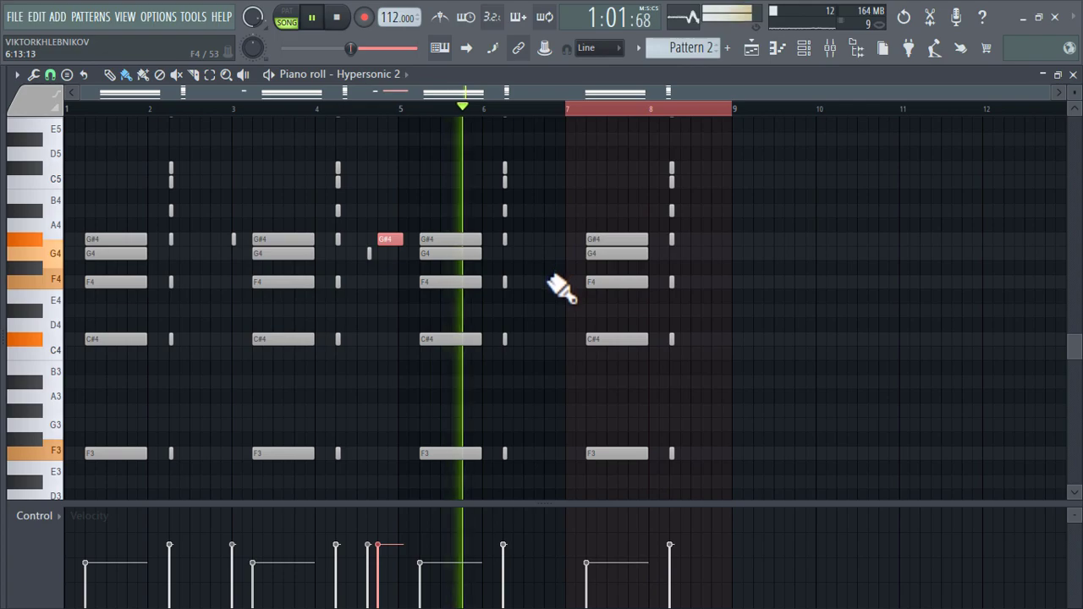
- Paint D#4 and F4 late in bar 6, and F4, G#4 and a higher note midway through bar 8
{"action": "left_click", "coordinate": [555, 282]}
{"action": "left_click", "coordinate": [538, 310]}
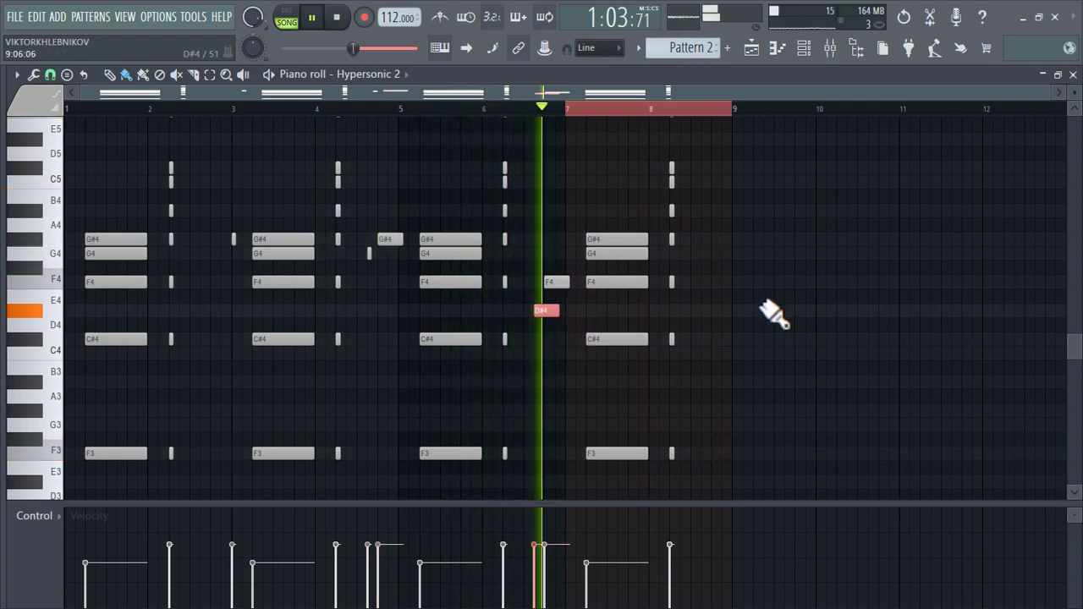
{"action": "left_click", "coordinate": [703, 240]}
{"action": "left_click", "coordinate": [696, 282]}
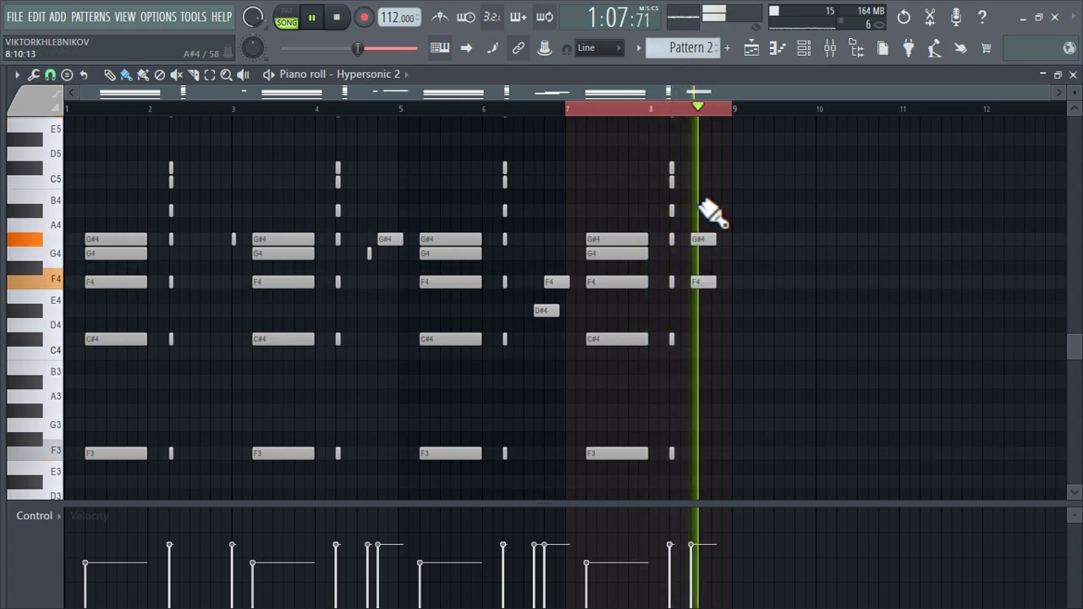
{"action": "left_click", "coordinate": [701, 177]}
- Transpose all the Purity notes in Pattern 3 down nine semitones so they sit on C#4 and C4
{"action": "left_click", "coordinate": [855, 46]}
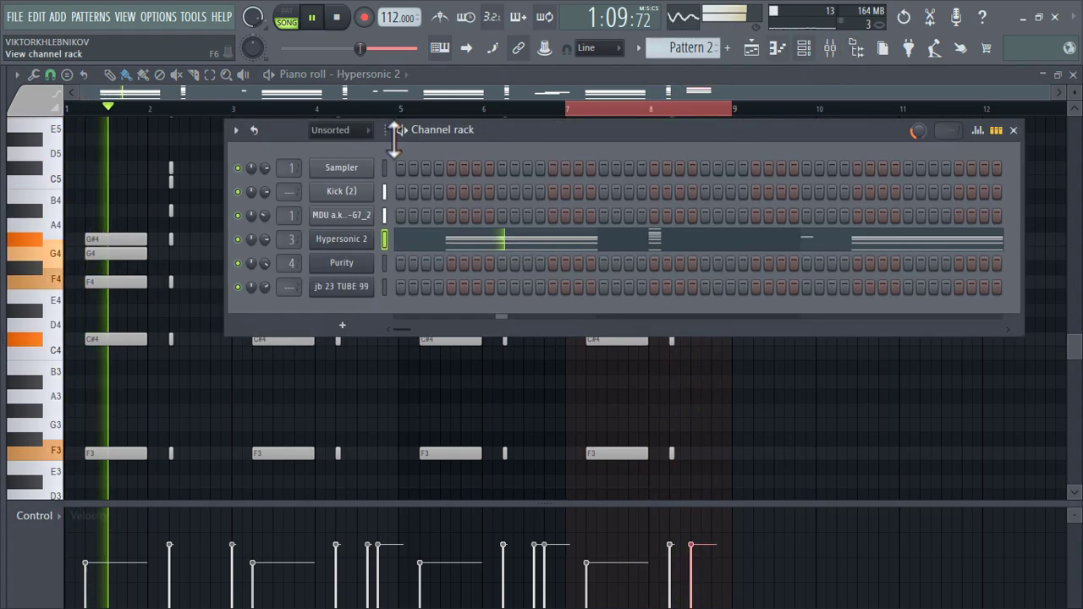
{"action": "left_click", "coordinate": [753, 48]}
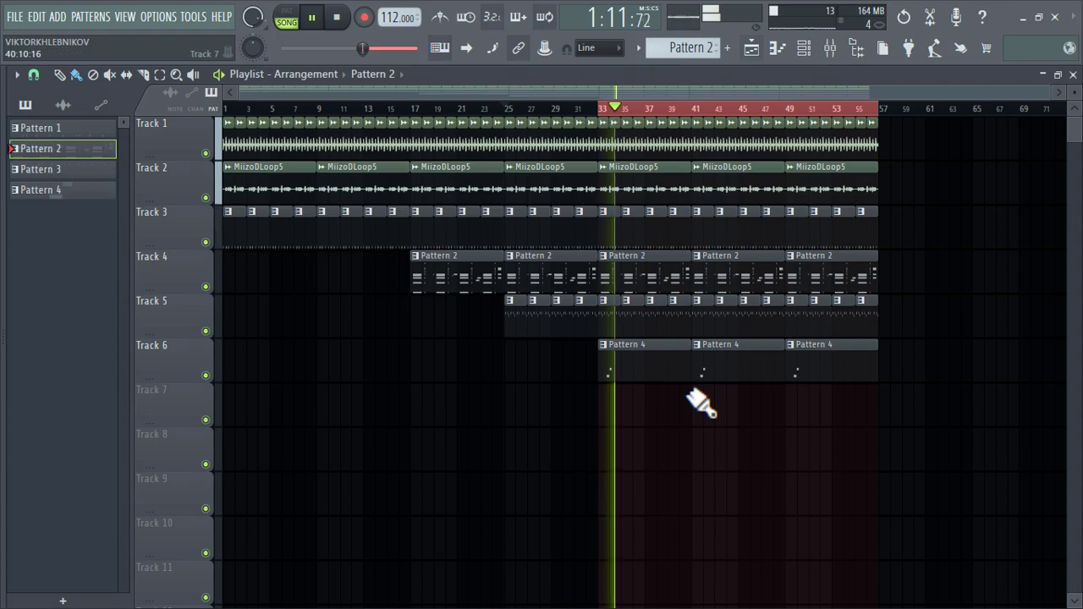
{"action": "double_click", "coordinate": [612, 324]}
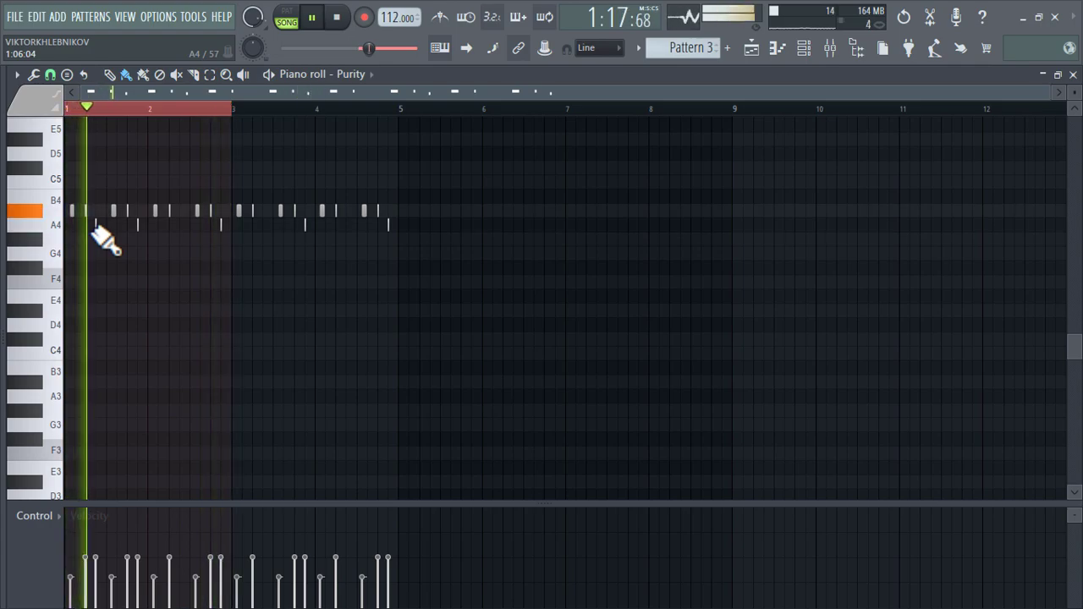
{"action": "key", "text": "Down"}
{"action": "key", "text": "Down"}
{"action": "key", "text": "Down"}
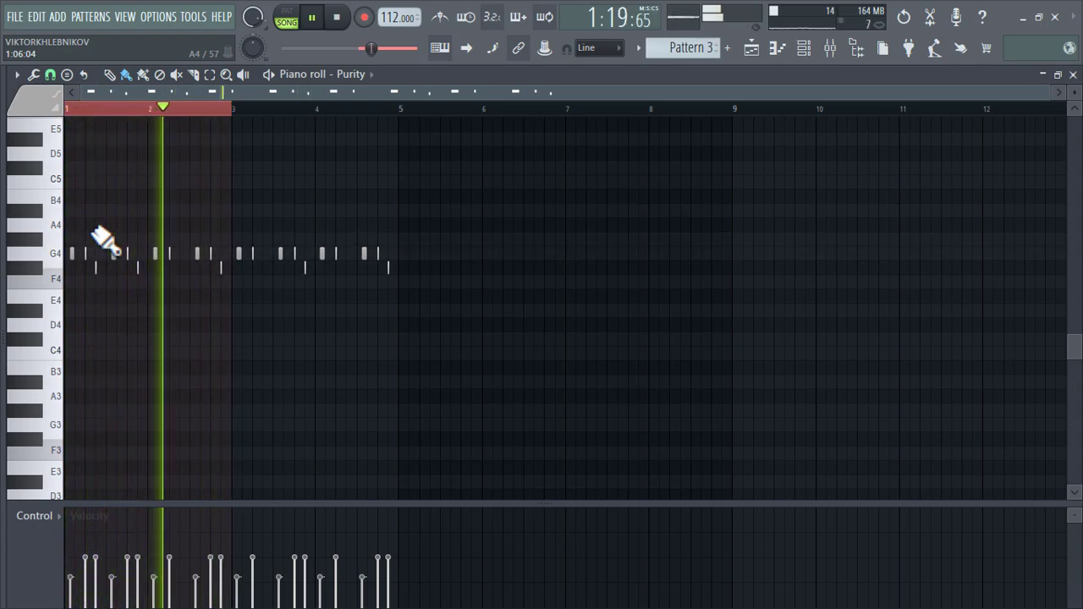
{"action": "key", "text": "Down"}
{"action": "key", "text": "Down"}
{"action": "key", "text": "Down"}
{"action": "key", "text": "Down"}
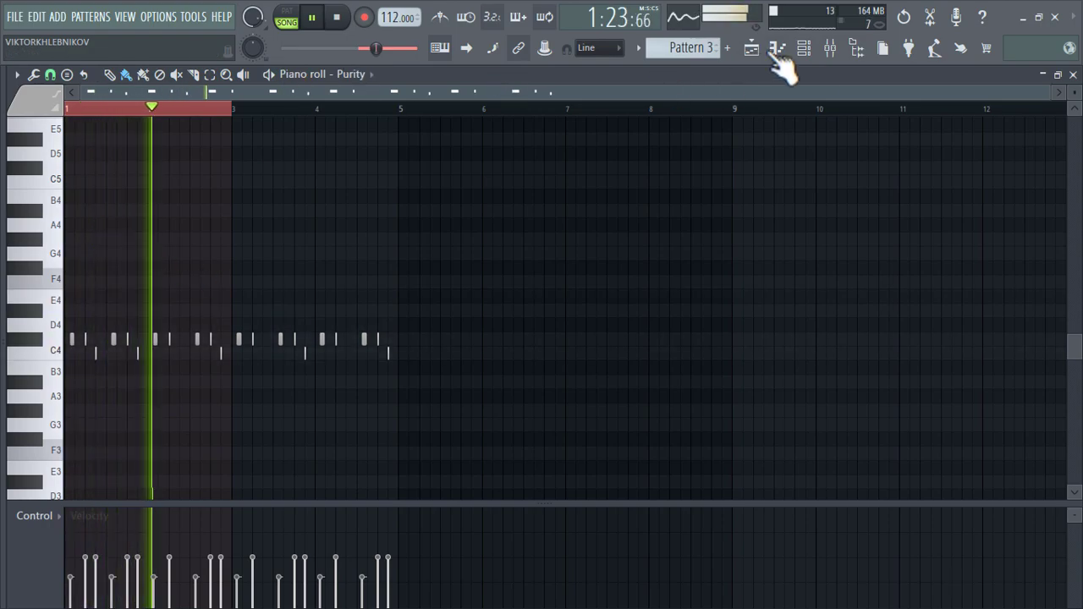
- Check which preset the Purity instrument is using and return to the playlist
{"action": "left_click", "coordinate": [806, 49]}
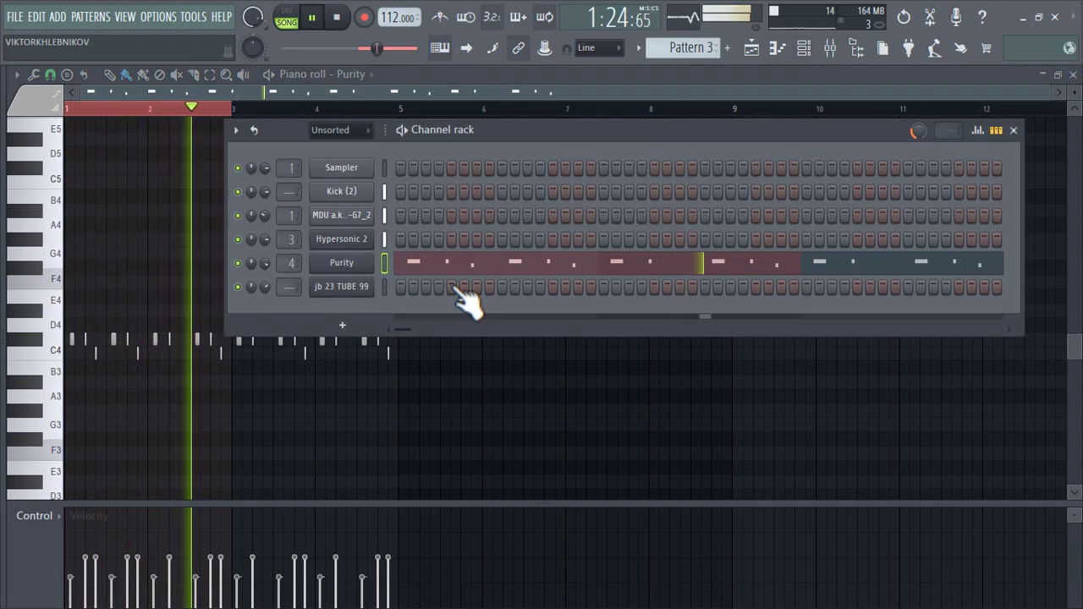
{"action": "left_click", "coordinate": [345, 267]}
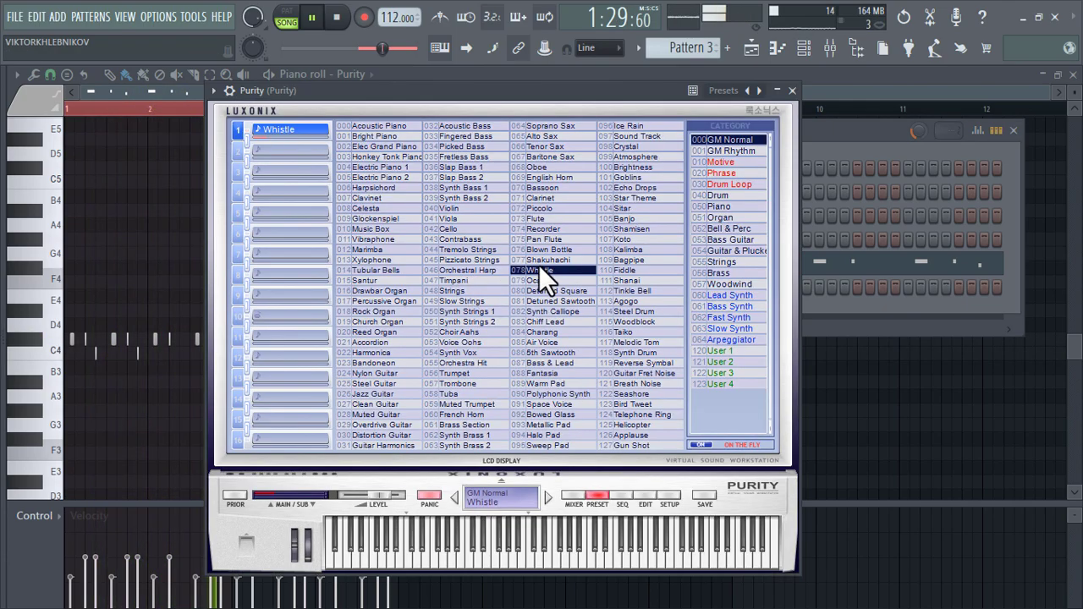
{"action": "left_click", "coordinate": [805, 48]}
{"action": "left_click", "coordinate": [751, 48]}
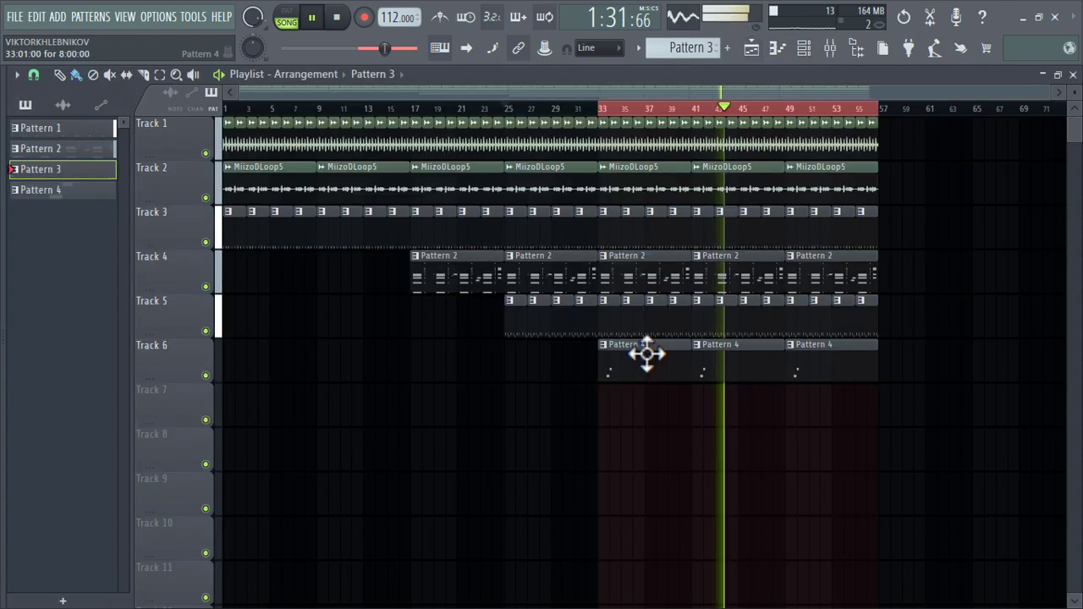
- In Pattern 4's jb 23 TUBE 99 part, lower the D3 before bar 2 to C3 and lengthen the F3 to half a bar
{"action": "double_click", "coordinate": [641, 361]}
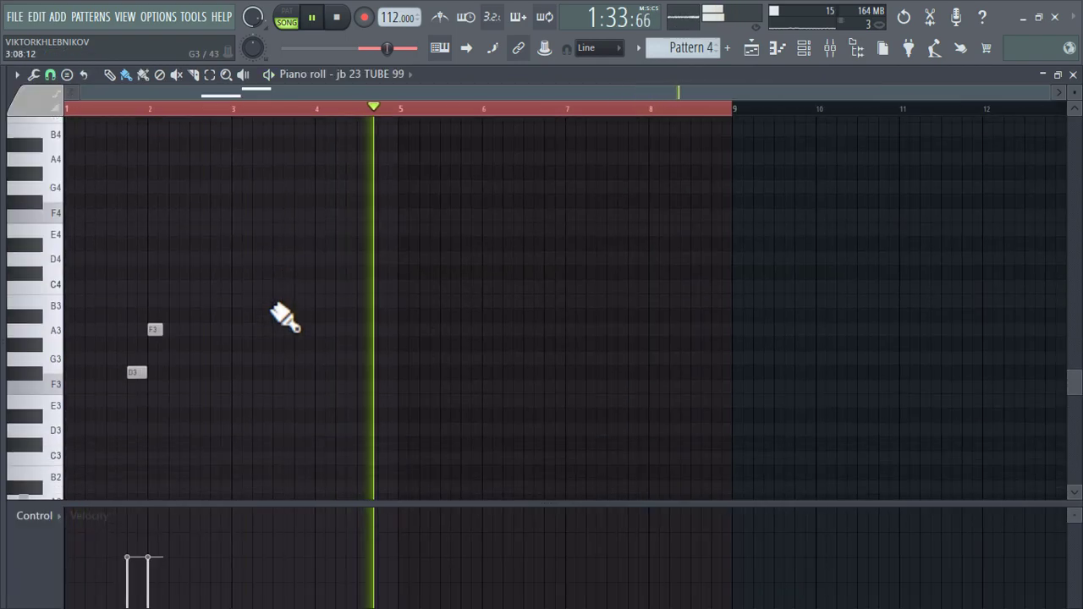
{"action": "scroll", "coordinate": [282, 315], "scroll_direction": "up", "scroll_amount": 1}
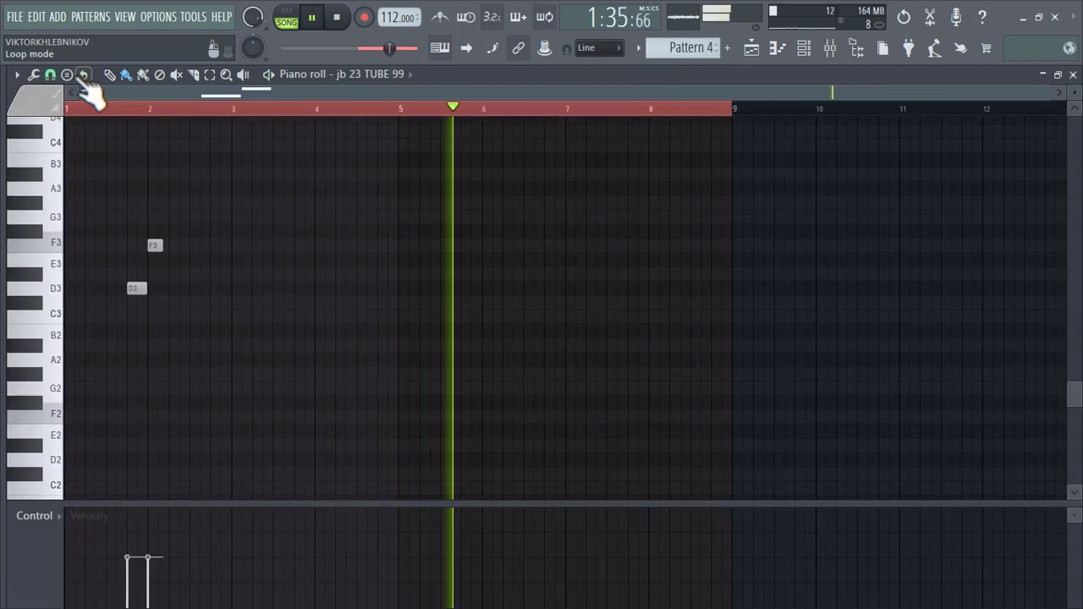
{"action": "scroll", "coordinate": [139, 292], "scroll_direction": "up", "scroll_amount": 4}
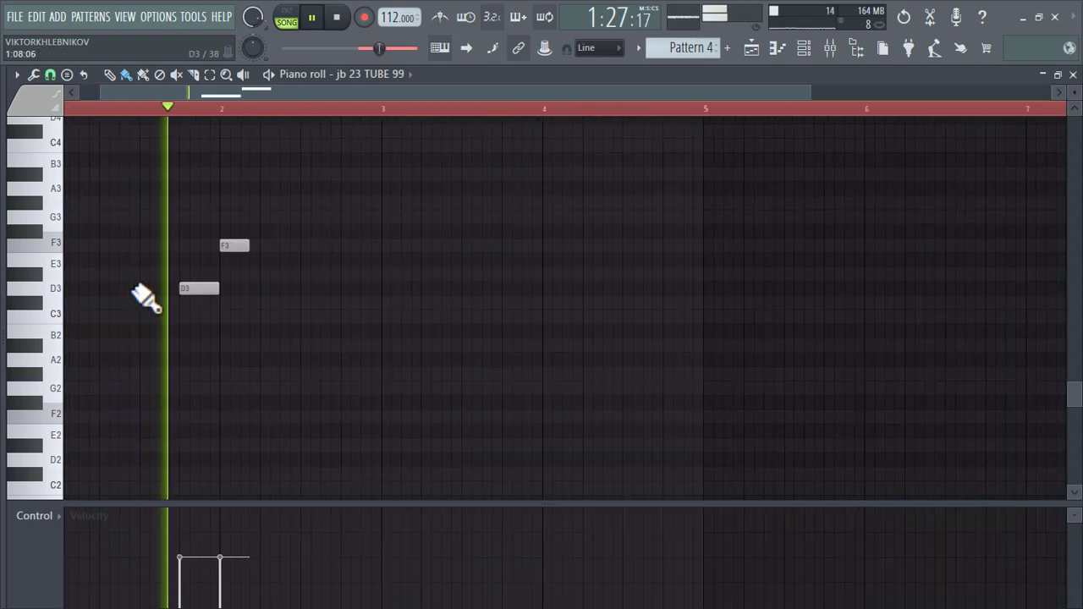
{"action": "scroll", "coordinate": [140, 292], "scroll_direction": "down", "scroll_amount": 2}
{"action": "left_click_drag", "start_coordinate": [193, 293], "coordinate": [198, 329]}
{"action": "key", "text": "space"}
{"action": "key", "text": "space"}
{"action": "left_click_drag", "start_coordinate": [262, 246], "coordinate": [314, 247]}
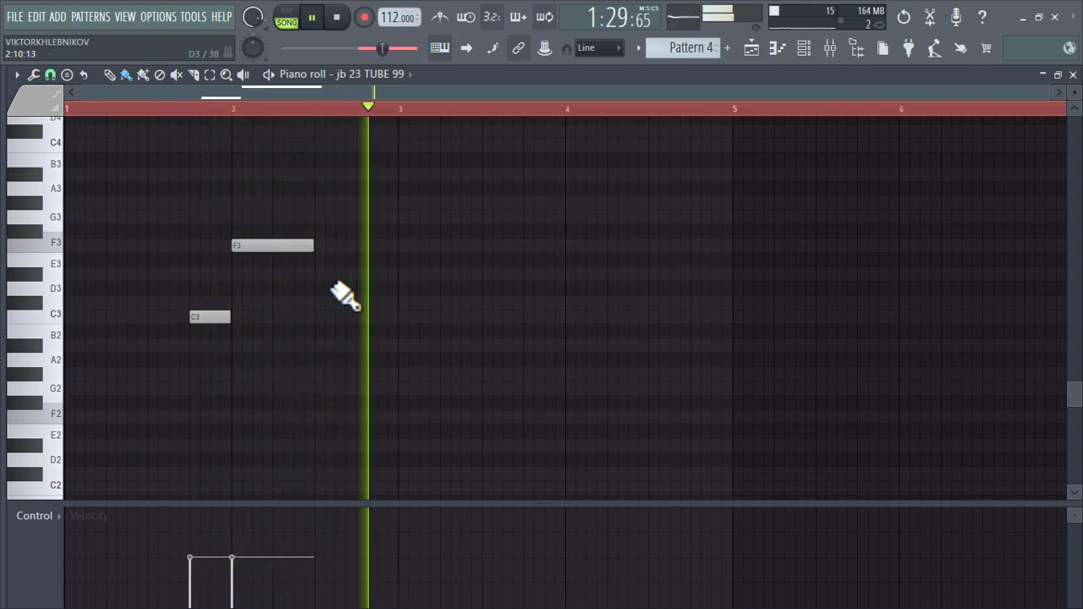
- Paint a C3 at the end of bar 3, then three C#3 notes of decreasing length and a closing C3 across bar 4
{"action": "left_click", "coordinate": [526, 318]}
{"action": "left_click_drag", "start_coordinate": [606, 319], "coordinate": [563, 324]}
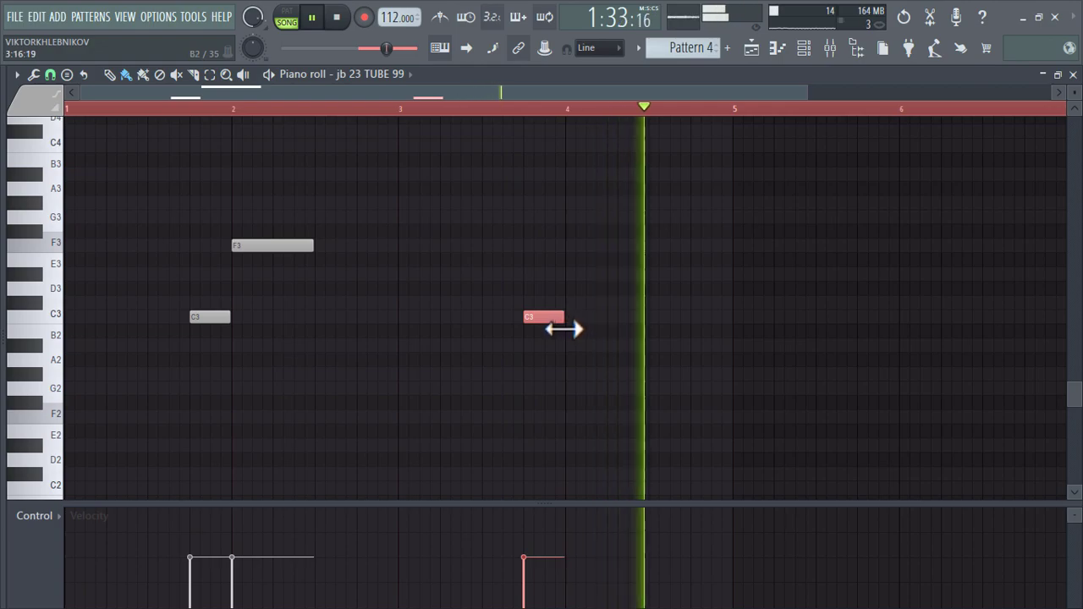
{"action": "left_click", "coordinate": [578, 289]}
{"action": "left_click_drag", "start_coordinate": [595, 289], "coordinate": [622, 302]}
{"action": "left_click", "coordinate": [641, 305]}
{"action": "left_click_drag", "start_coordinate": [692, 305], "coordinate": [668, 314]}
{"action": "left_click", "coordinate": [675, 305]}
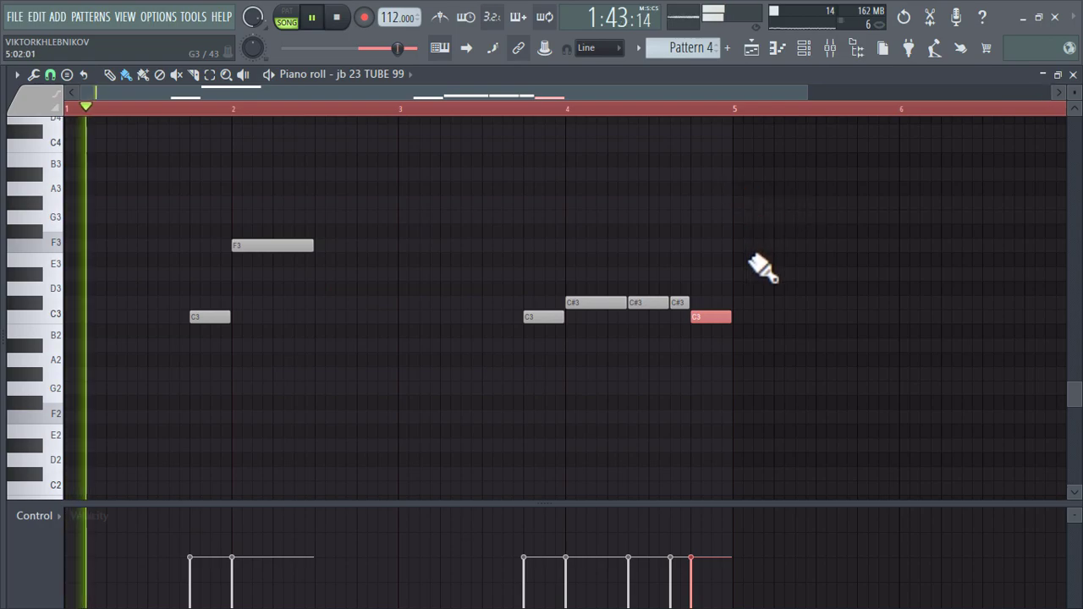
- Paint an F3 at the start of bar 5 and delete the middle C#3 from bar 4
{"action": "scroll", "coordinate": [742, 332], "scroll_direction": "down", "scroll_amount": 2}
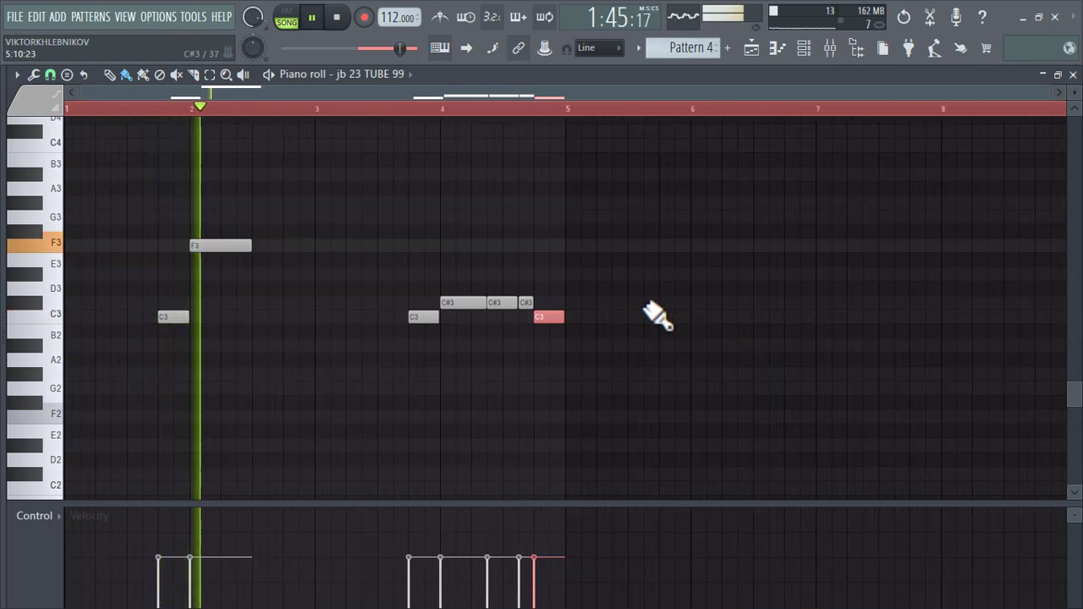
{"action": "left_click", "coordinate": [577, 246]}
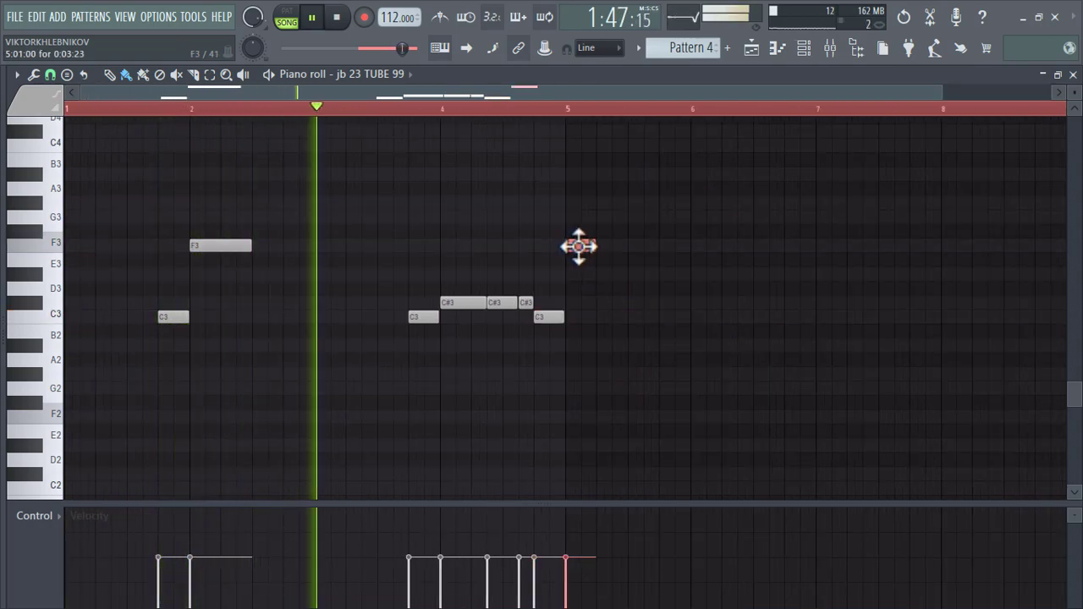
{"action": "scroll", "coordinate": [624, 251], "scroll_direction": "up", "scroll_amount": 2}
{"action": "left_click", "coordinate": [625, 246]}
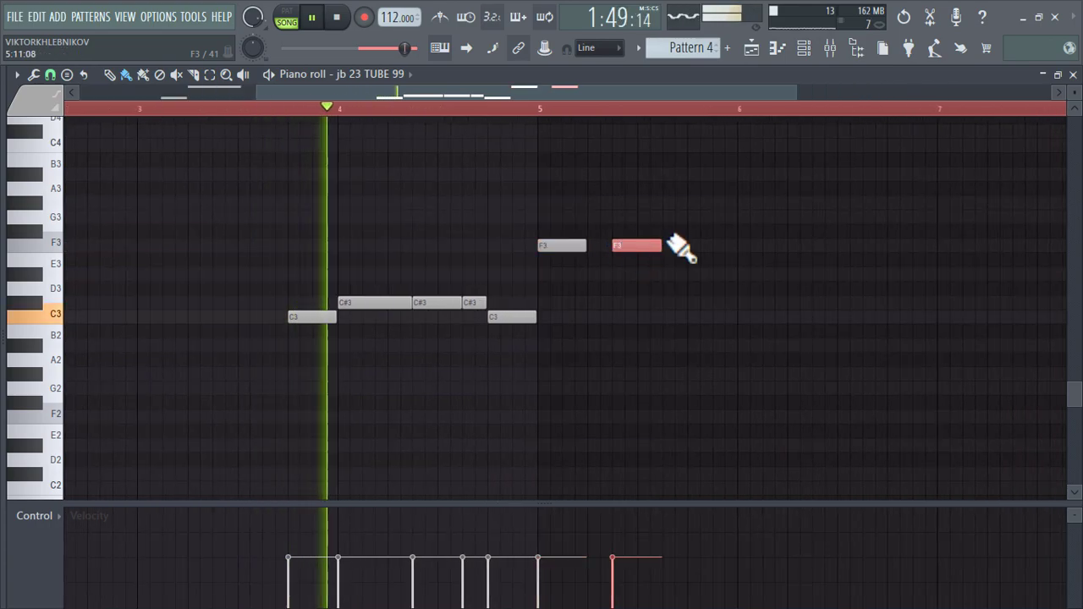
{"action": "left_click_drag", "start_coordinate": [662, 247], "coordinate": [637, 247]}
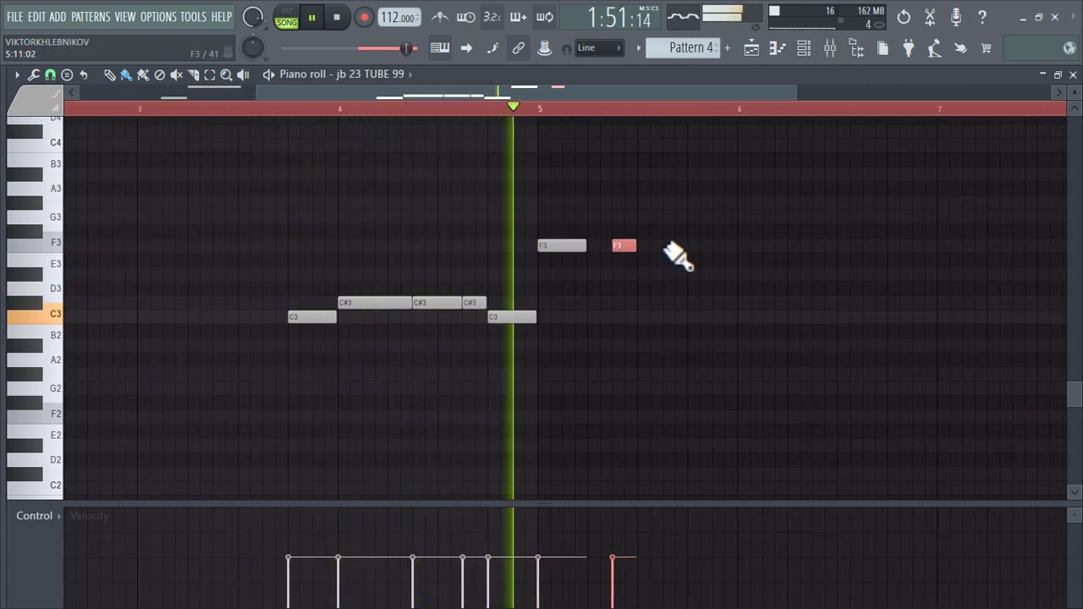
{"action": "right_click", "coordinate": [451, 302]}
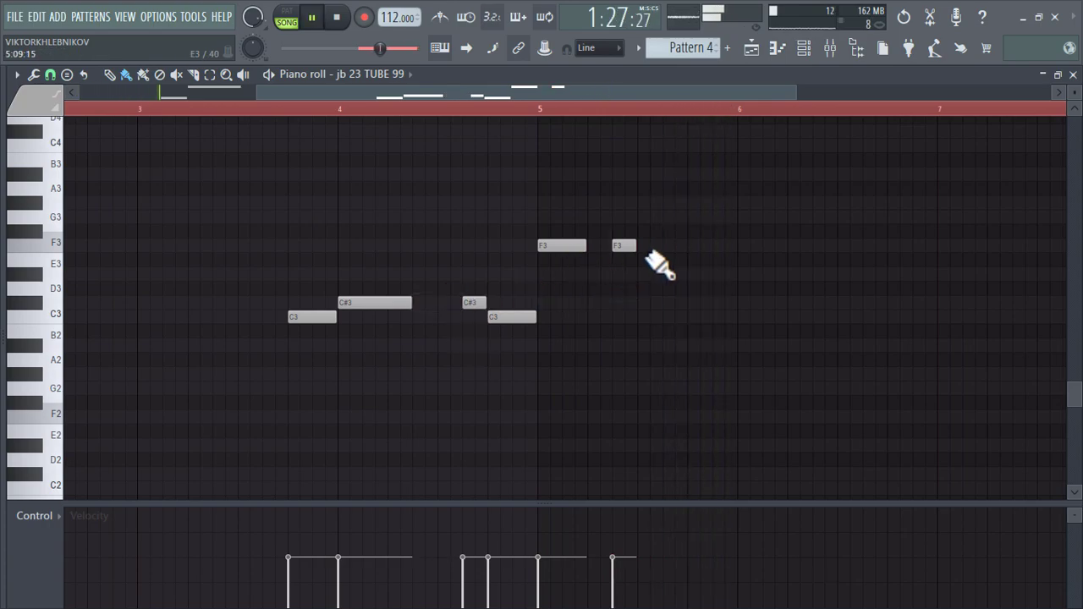
{"action": "scroll", "coordinate": [624, 317], "scroll_direction": "down", "scroll_amount": 3}
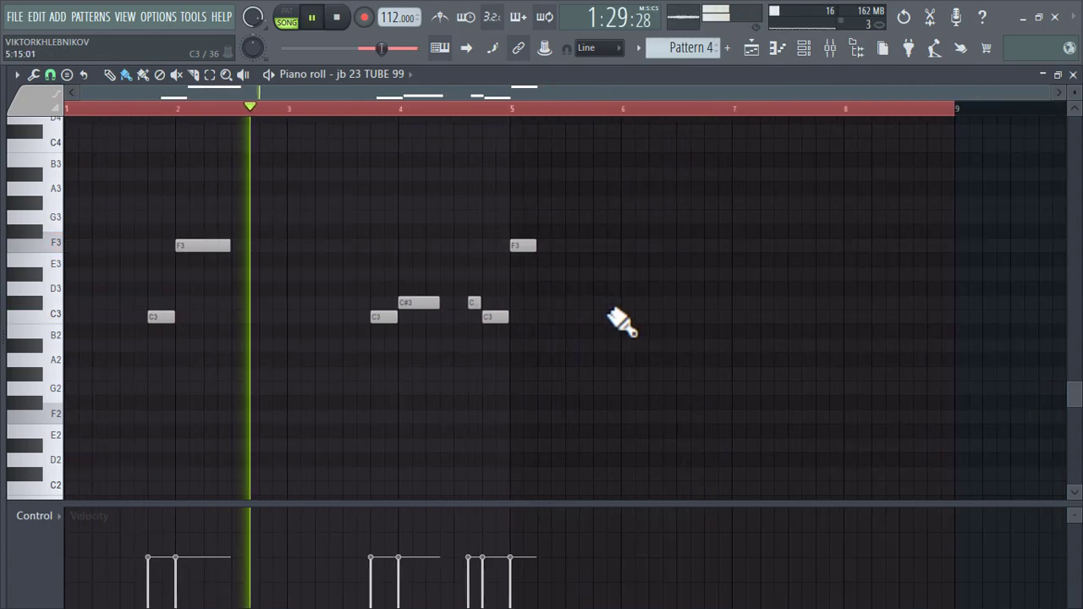
- Duplicate the notes of bars 1 to 4 into bars 5 to 8, leaving the F3 at bar 5 out of the selection
{"action": "key", "text": "ctrl+a"}
{"action": "left_click", "coordinate": [516, 244], "text": "ctrl"}
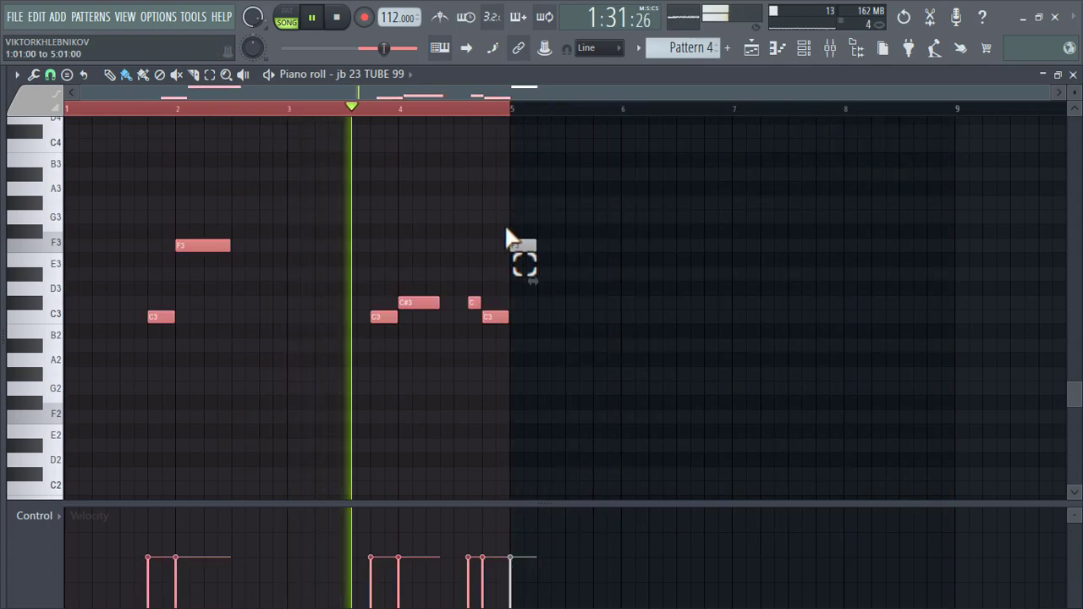
{"action": "key", "text": "ctrl+b"}
{"action": "key", "text": "ctrl+d"}
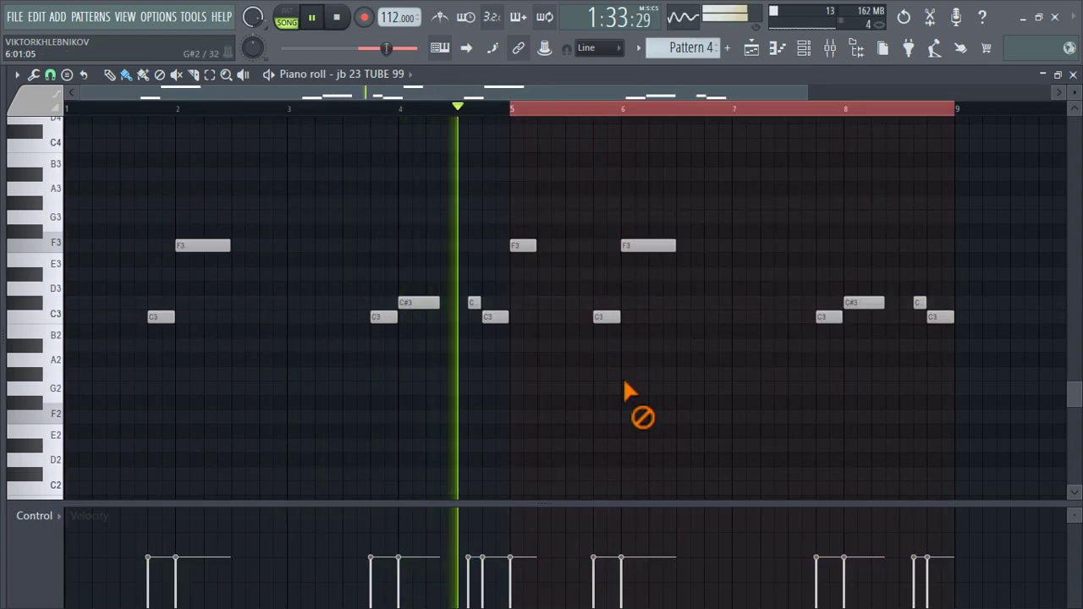
- Paint a short A#2 late in bar 5, a rising G2, G#2 and A#2 late in bar 7, and an A#3 midway through bar 8
{"action": "left_click", "coordinate": [586, 346]}
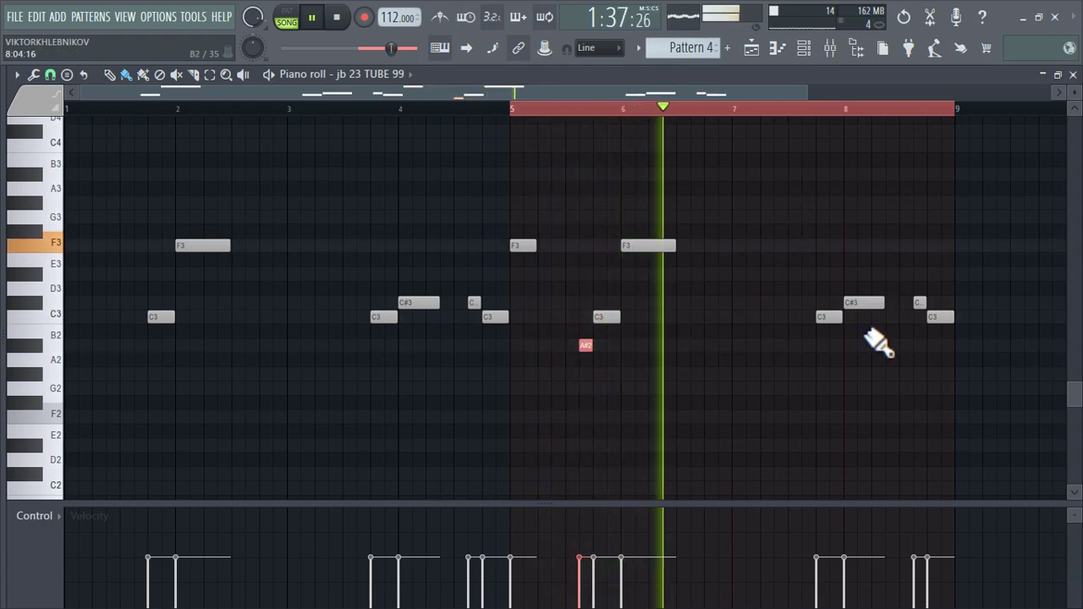
{"action": "left_click", "coordinate": [804, 348]}
{"action": "left_click", "coordinate": [794, 375]}
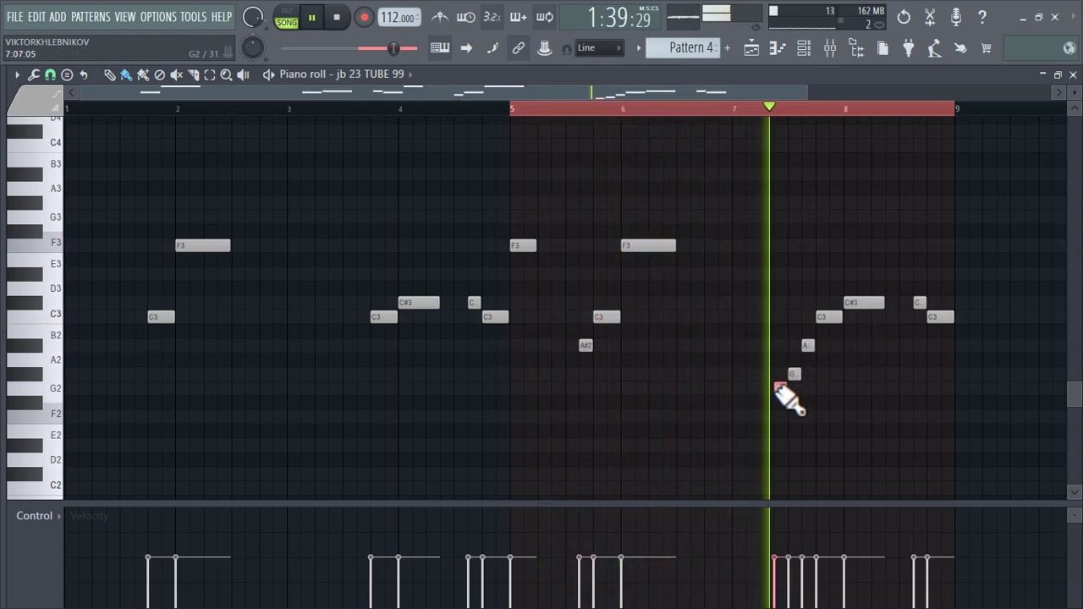
{"action": "left_click", "coordinate": [781, 388]}
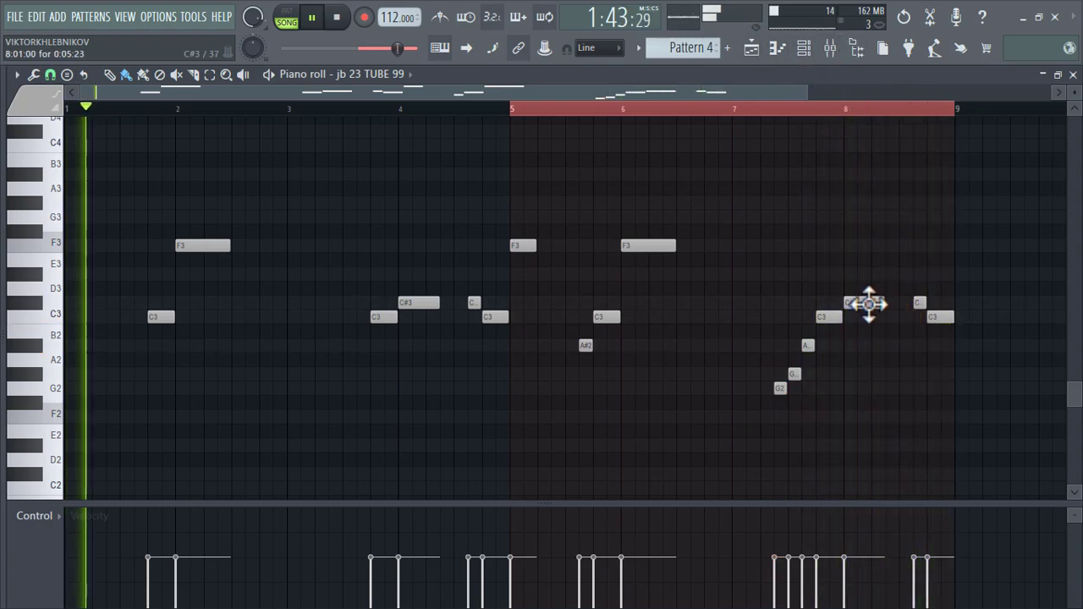
{"action": "scroll", "coordinate": [897, 263], "scroll_direction": "up", "scroll_amount": 2}
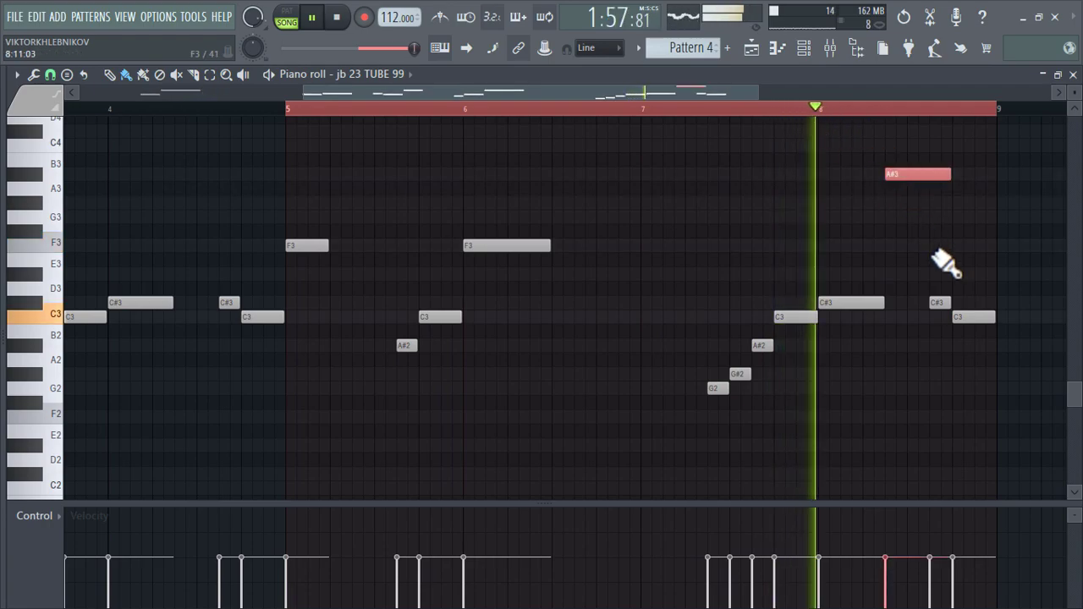
{"action": "left_click_drag", "start_coordinate": [950, 175], "coordinate": [929, 174]}
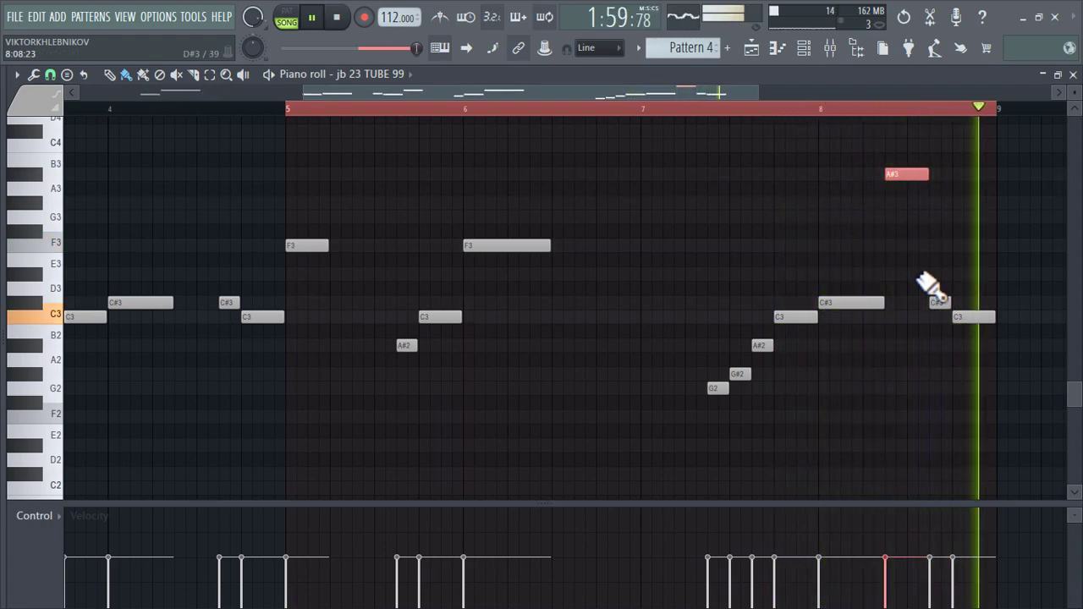
- Place Pattern 5 on Track 7 as three eight-bar clips from bar 33 to bar 57
{"action": "left_click", "coordinate": [775, 50]}
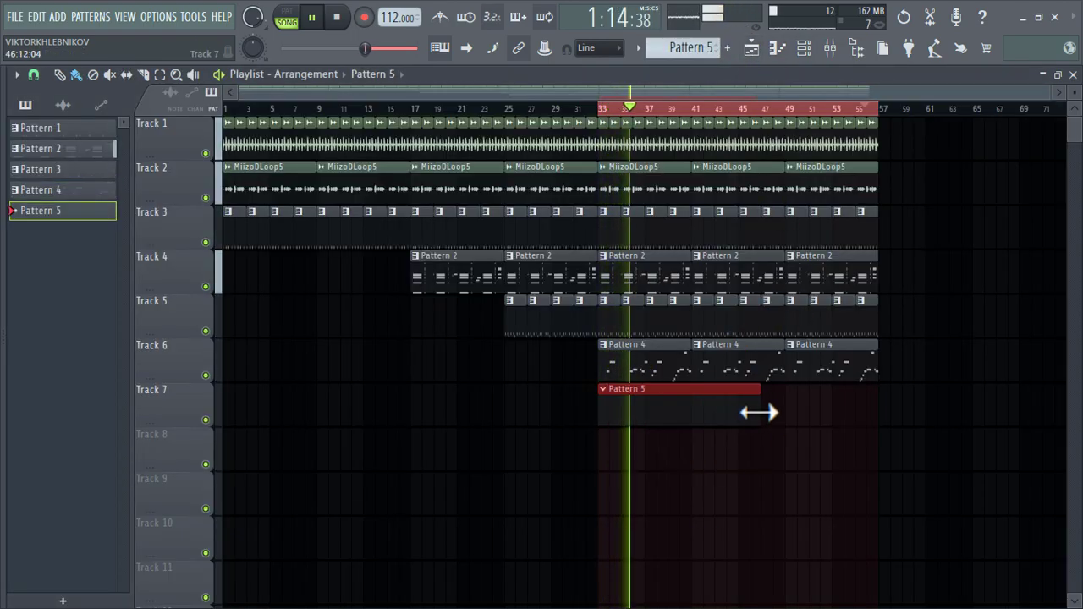
{"action": "left_click_drag", "start_coordinate": [734, 414], "coordinate": [702, 410]}
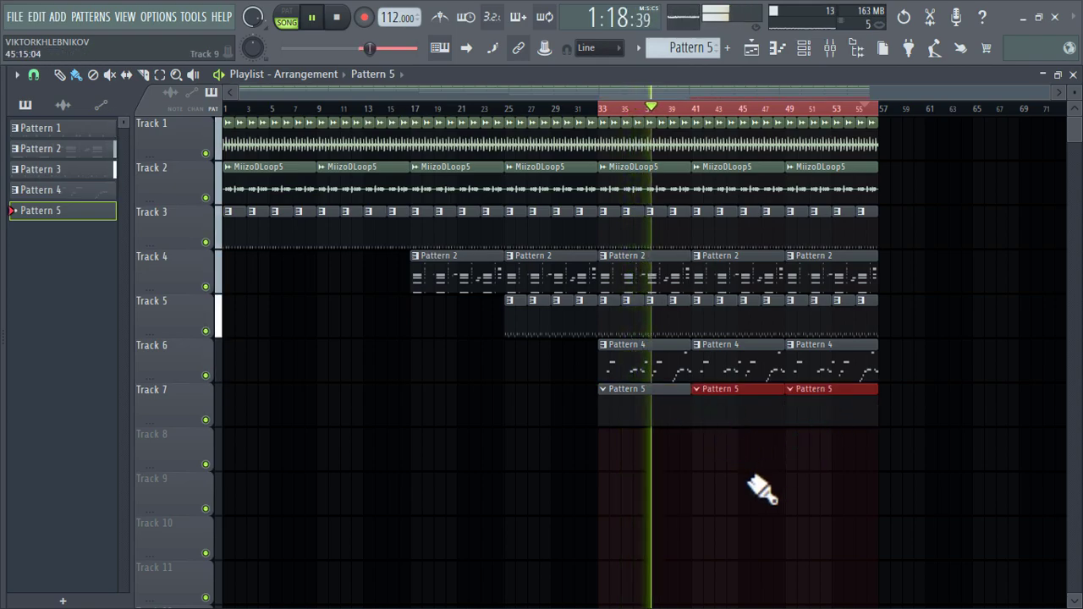
- Add a second Purity instrument to the channel rack and reposition its window so the whole plugin is in view
{"action": "key", "text": "F6"}
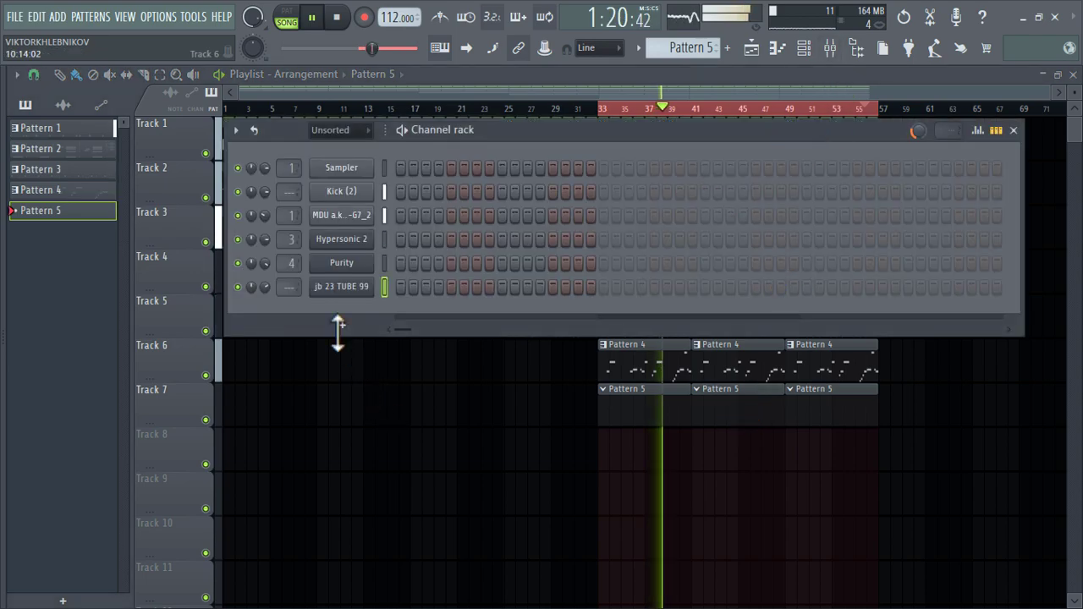
{"action": "left_click", "coordinate": [343, 327]}
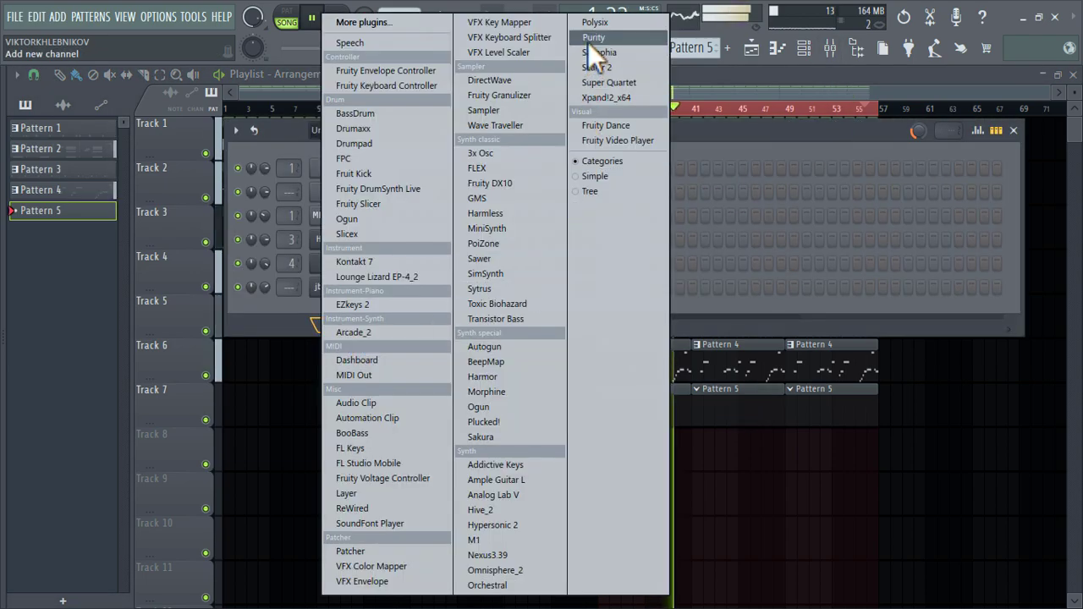
{"action": "left_click", "coordinate": [590, 38]}
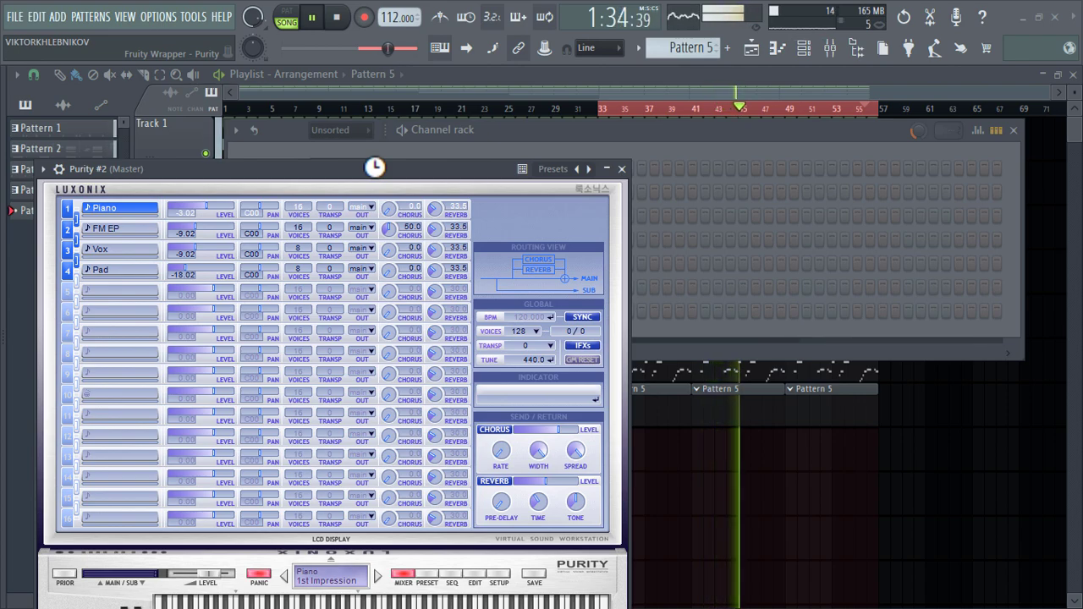
{"action": "left_click_drag", "start_coordinate": [373, 188], "coordinate": [402, 83]}
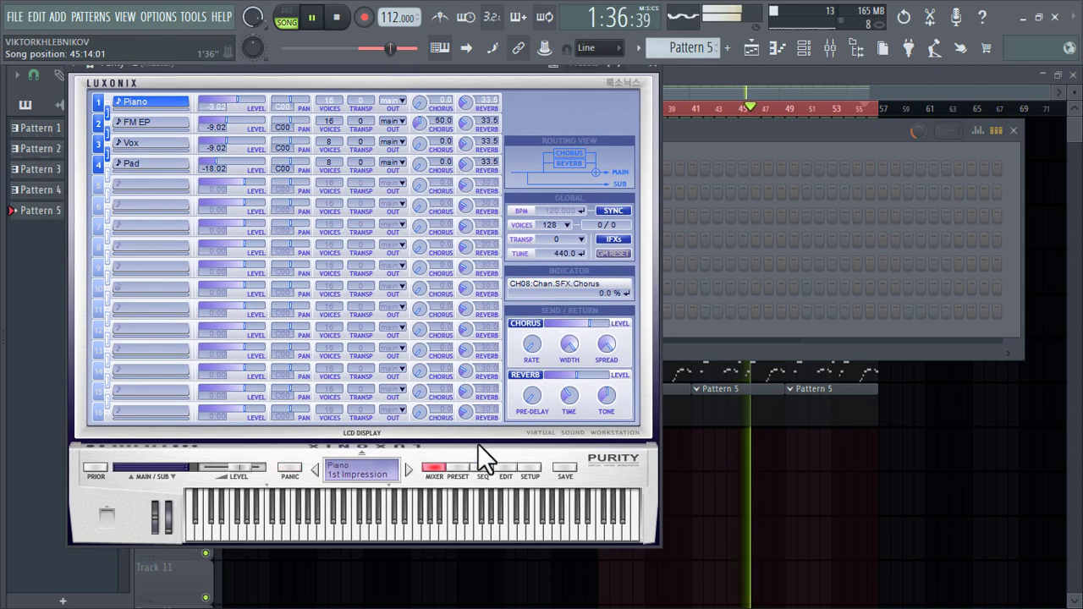
- Load the Sine Lead preset from the Lead Synth category into Purity #2 and route the channel to mixer track 5
{"action": "left_click", "coordinate": [458, 467]}
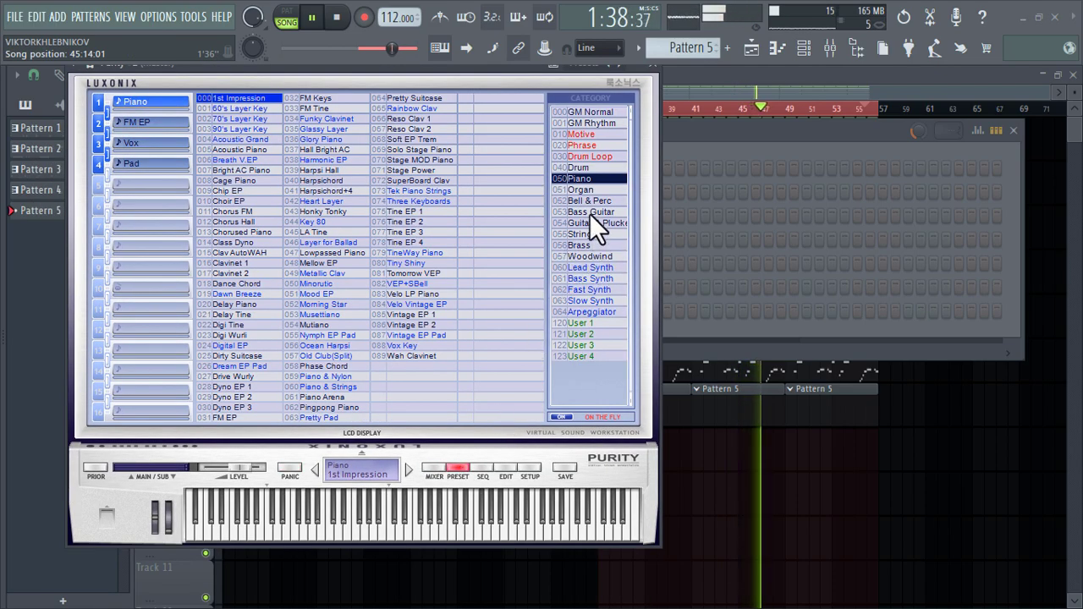
{"action": "left_click", "coordinate": [584, 267]}
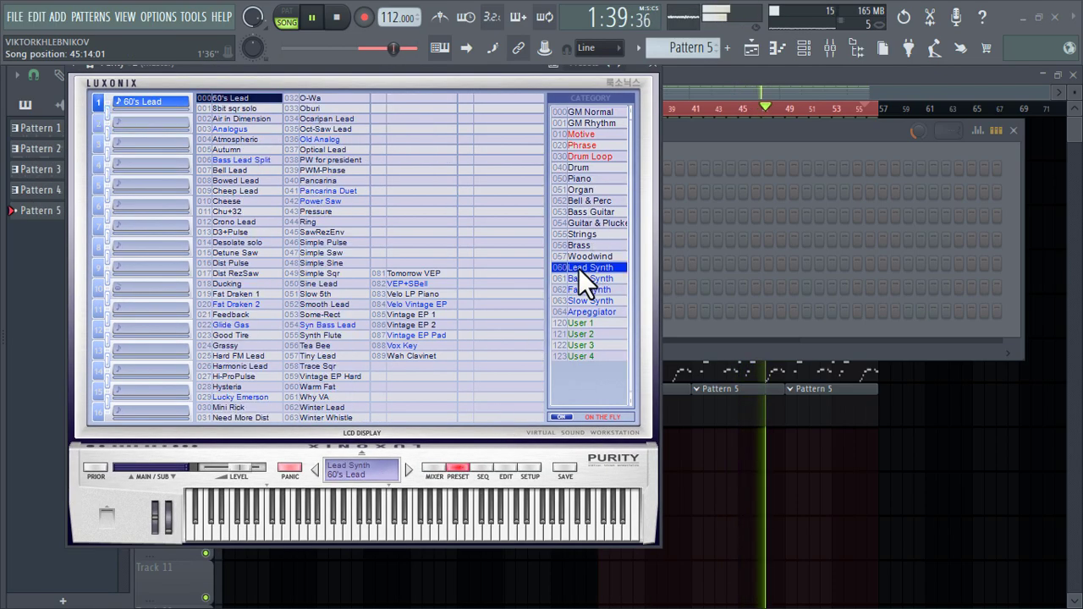
{"action": "left_click", "coordinate": [325, 282]}
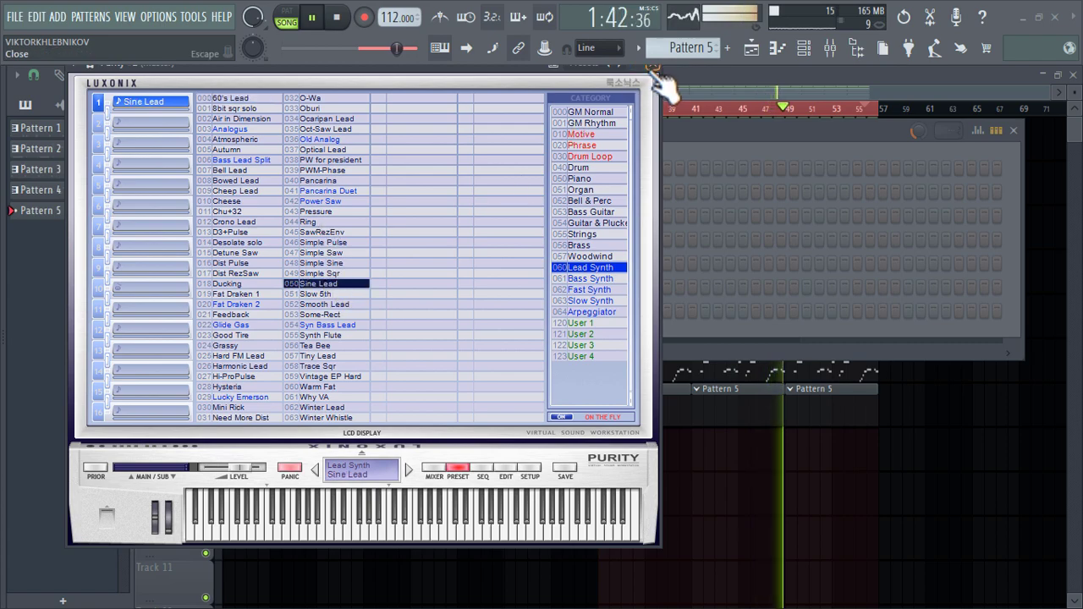
{"action": "left_click", "coordinate": [652, 68]}
{"action": "key", "text": "ctrl+l"}
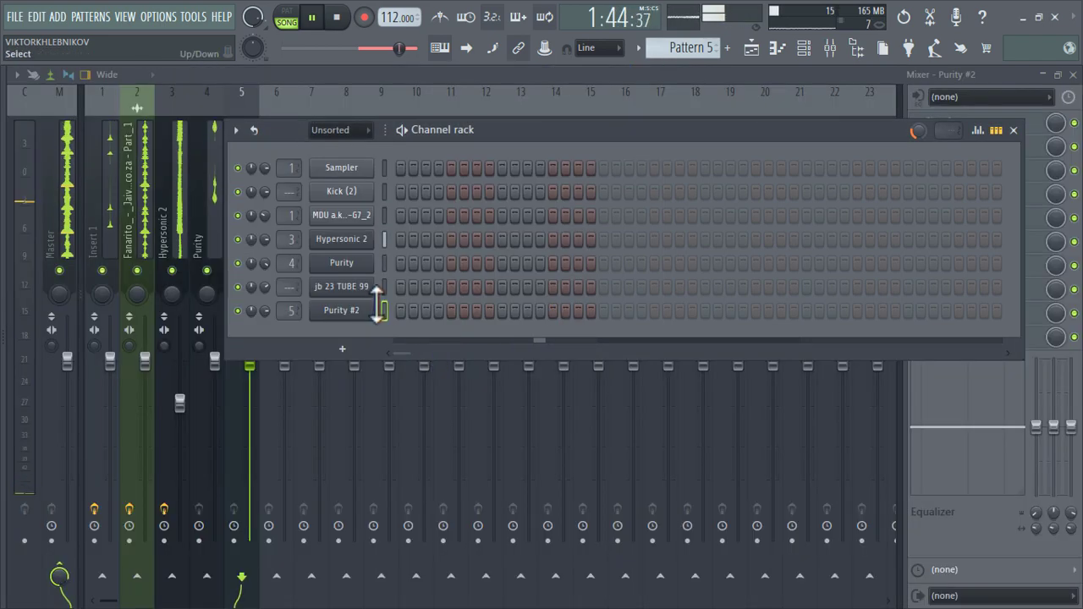
{"action": "key", "text": "ctrl+l"}
- Open the piano roll for Purity #2 and paint overlapping F4, G4 and G#4 notes in bar 1, followed by a long F4 through bar 2
{"action": "right_click", "coordinate": [359, 311]}
{"action": "left_click", "coordinate": [417, 315]}
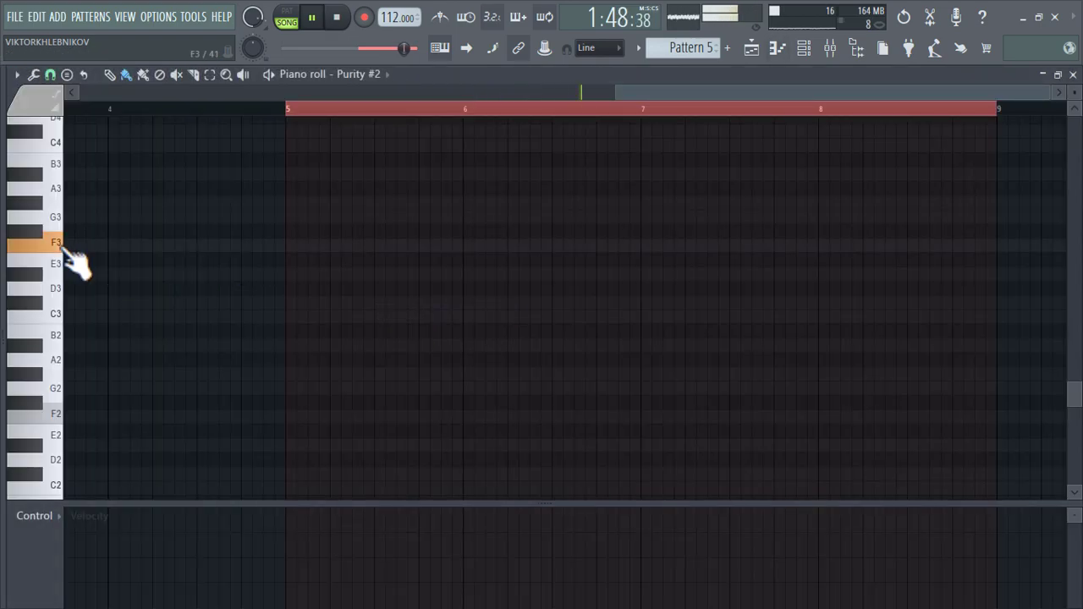
{"action": "scroll", "coordinate": [64, 250], "scroll_direction": "up", "scroll_amount": 3}
{"action": "scroll", "coordinate": [64, 209], "scroll_direction": "up", "scroll_amount": 2}
{"action": "left_click", "coordinate": [151, 207]}
{"action": "scroll", "coordinate": [163, 215], "scroll_direction": "left", "scroll_amount": 1}
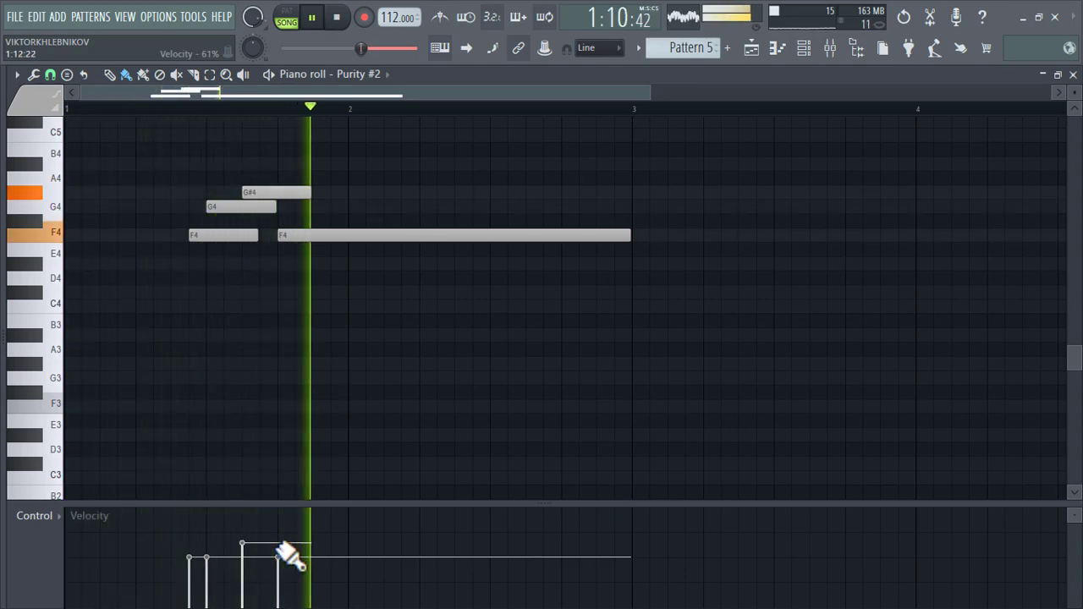
- Replace the phrase with a short A#5, C6, C#6 and a longer F6 running into bar 2, and lower the A#5's velocity
{"action": "scroll", "coordinate": [314, 334], "scroll_direction": "up", "scroll_amount": 2}
{"action": "right_click", "coordinate": [308, 318]}
{"action": "scroll", "coordinate": [243, 347], "scroll_direction": "up", "scroll_amount": 4}
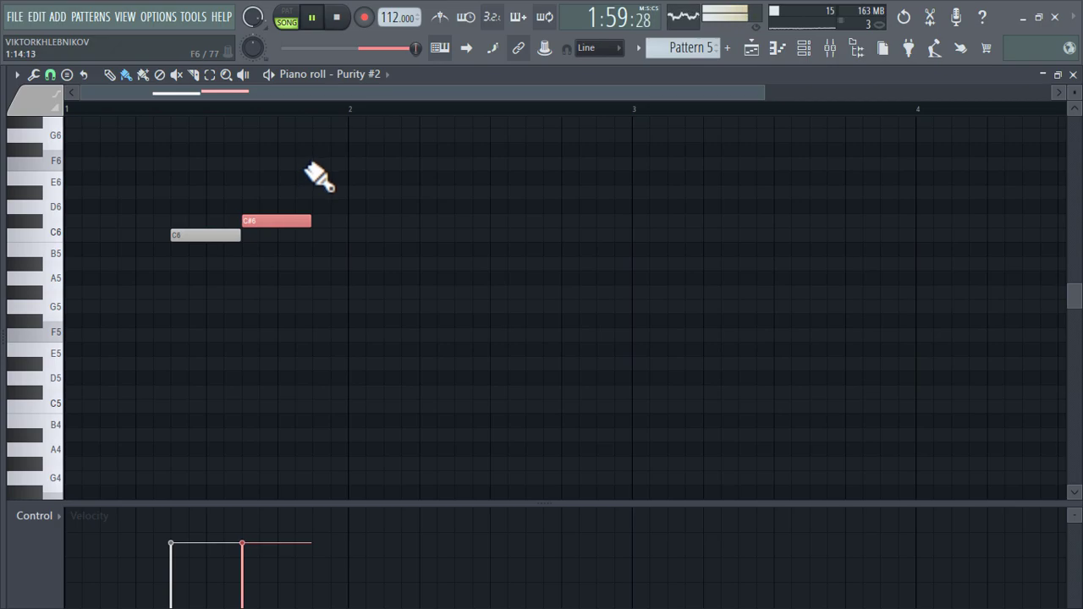
{"action": "left_click_drag", "start_coordinate": [379, 165], "coordinate": [490, 166]}
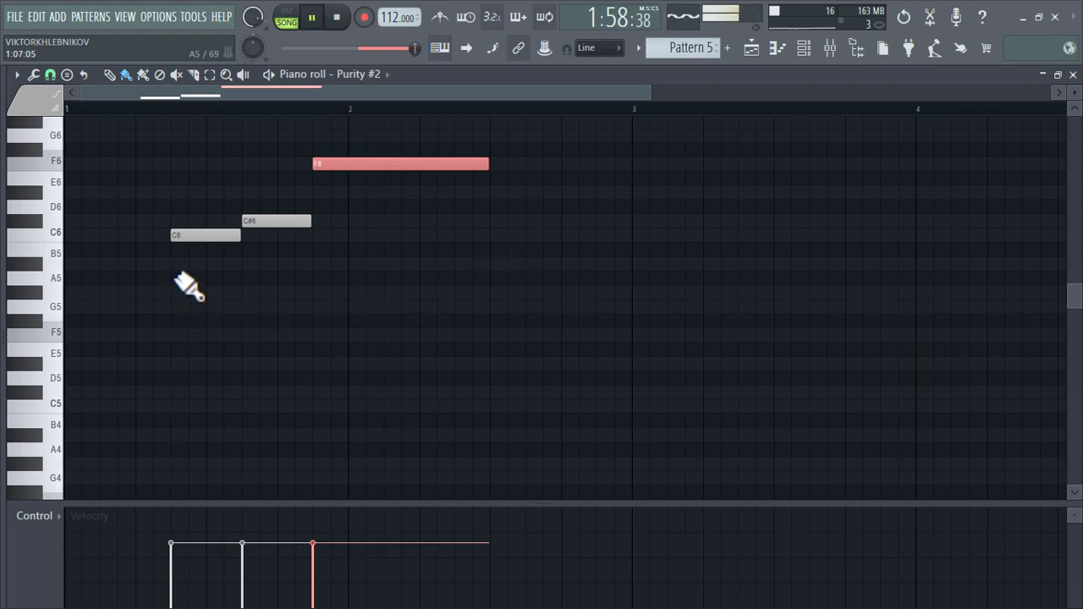
{"action": "left_click_drag", "start_coordinate": [326, 264], "coordinate": [170, 264]}
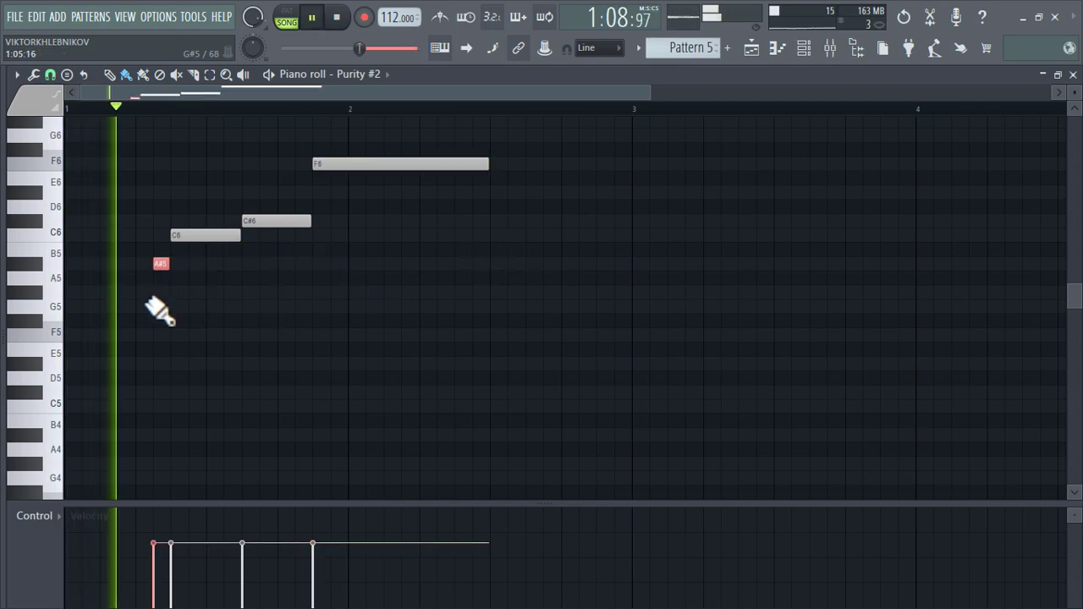
{"action": "left_click_drag", "start_coordinate": [147, 566], "coordinate": [153, 592]}
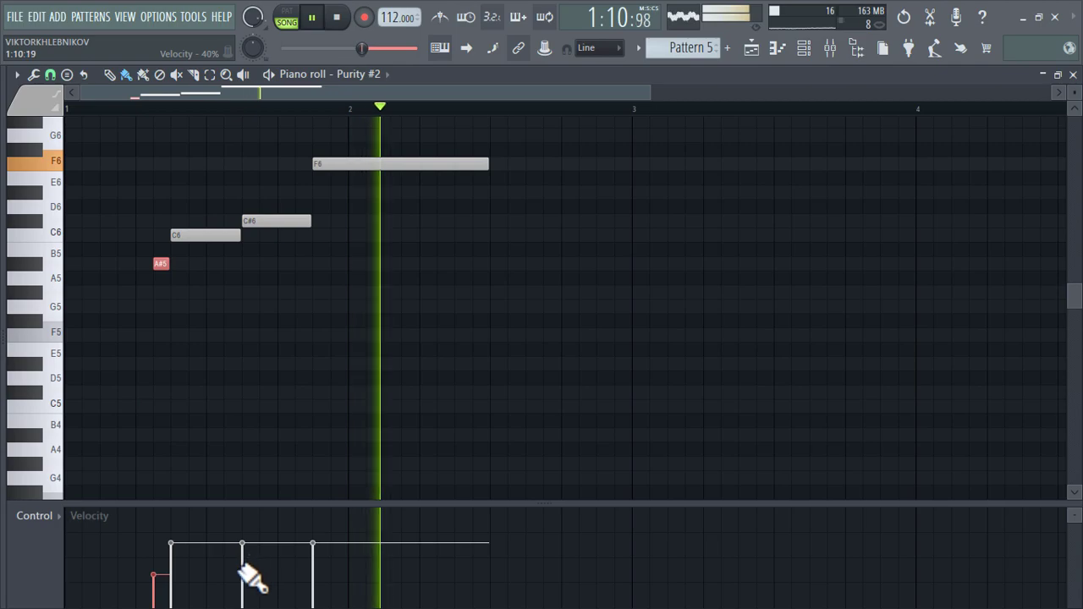
- Taper the velocities downward across C6, C#6 and F6, and duplicate the two-bar phrase into bars 3 and 4
{"action": "left_click", "coordinate": [257, 329], "text": "ctrl"}
{"action": "mouse_move", "coordinate": [194, 556]}
{"action": "left_mouse_down"}
{"action": "mouse_move", "coordinate": [245, 546]}
{"action": "mouse_move", "coordinate": [313, 554]}
{"action": "mouse_move", "coordinate": [318, 569]}
{"action": "left_mouse_up"}
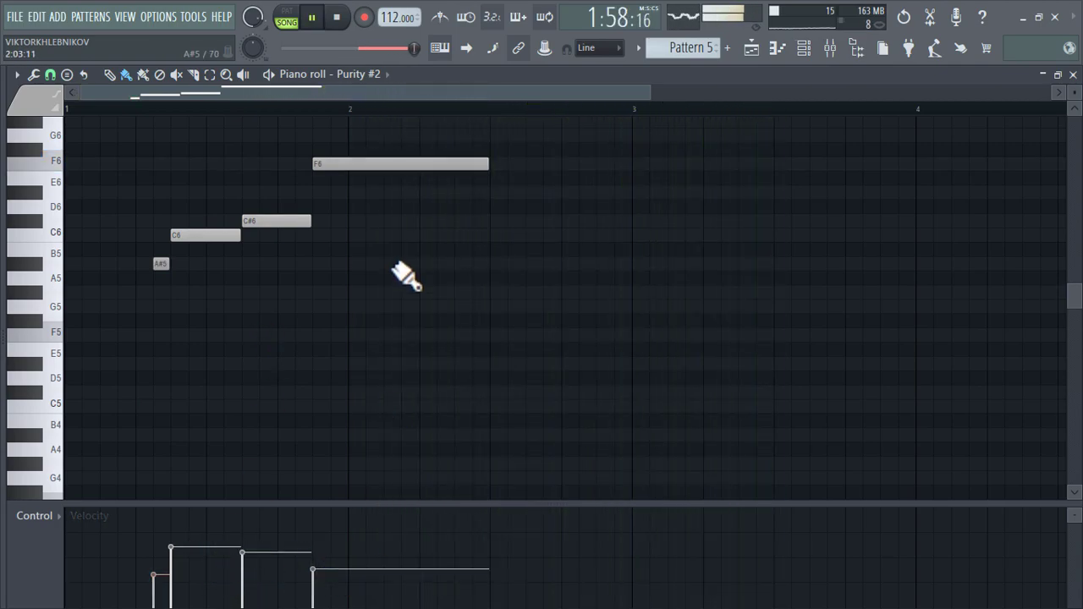
{"action": "scroll", "coordinate": [398, 269], "scroll_direction": "down", "scroll_amount": 3}
{"action": "left_click_drag", "start_coordinate": [895, 107], "coordinate": [4, 109]}
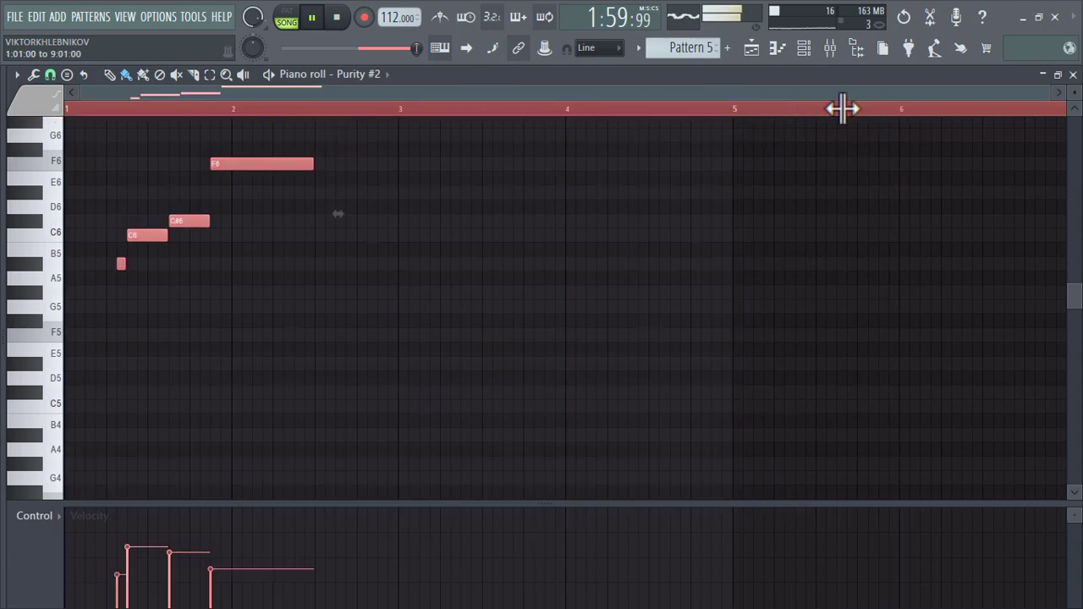
{"action": "left_click_drag", "start_coordinate": [997, 107], "coordinate": [394, 156]}
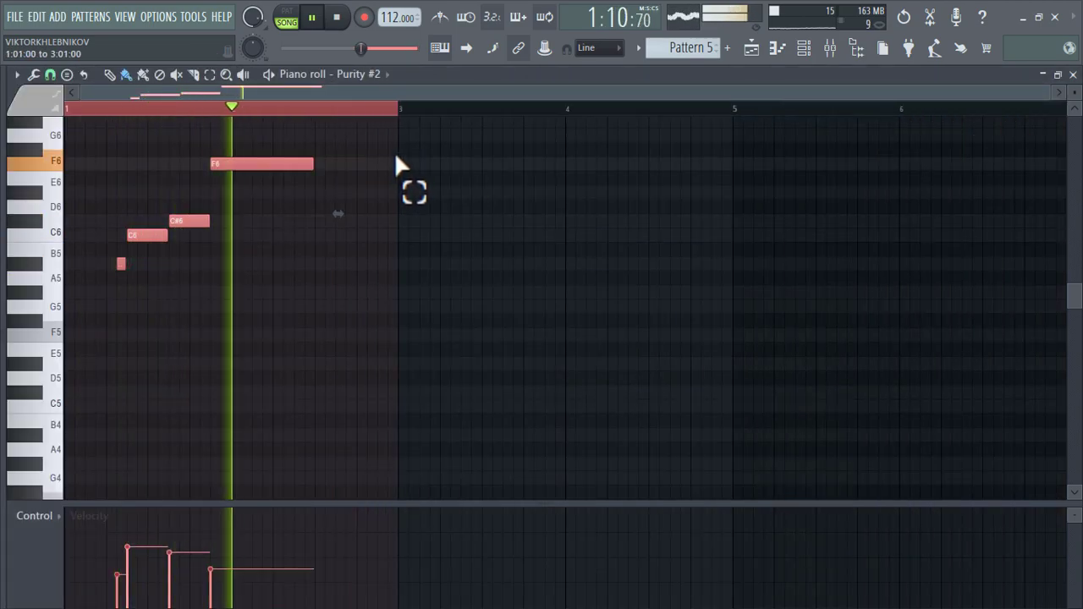
{"action": "key", "text": "ctrl+b"}
- Lower the long final note of the repeated phrase to F5 and duplicate all four bars into bars 5 to 8
{"action": "left_click_drag", "start_coordinate": [597, 167], "coordinate": [587, 347]}
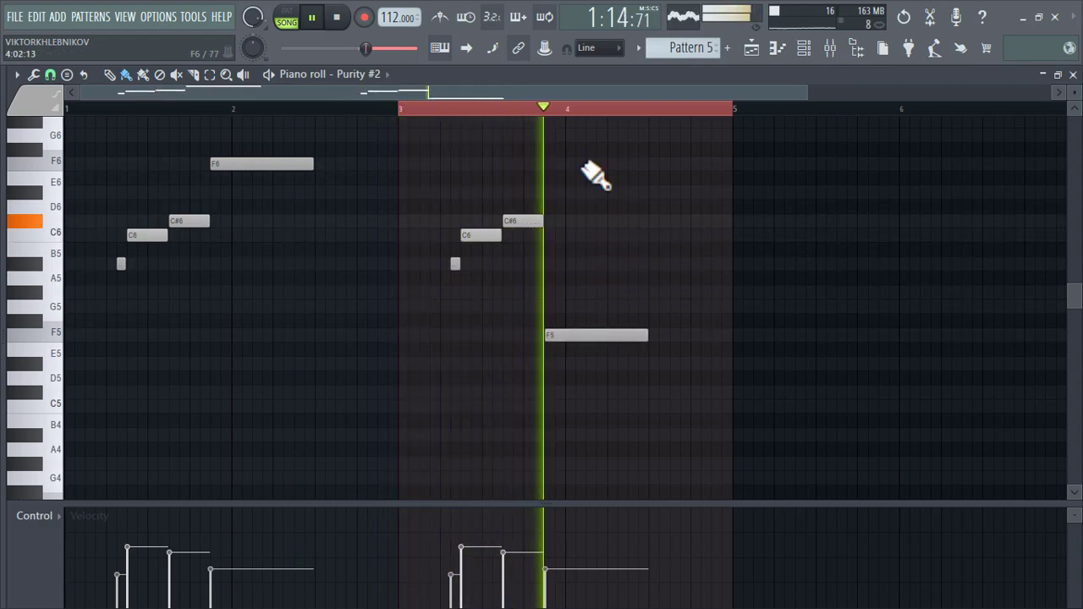
{"action": "key", "text": "ctrl+a"}
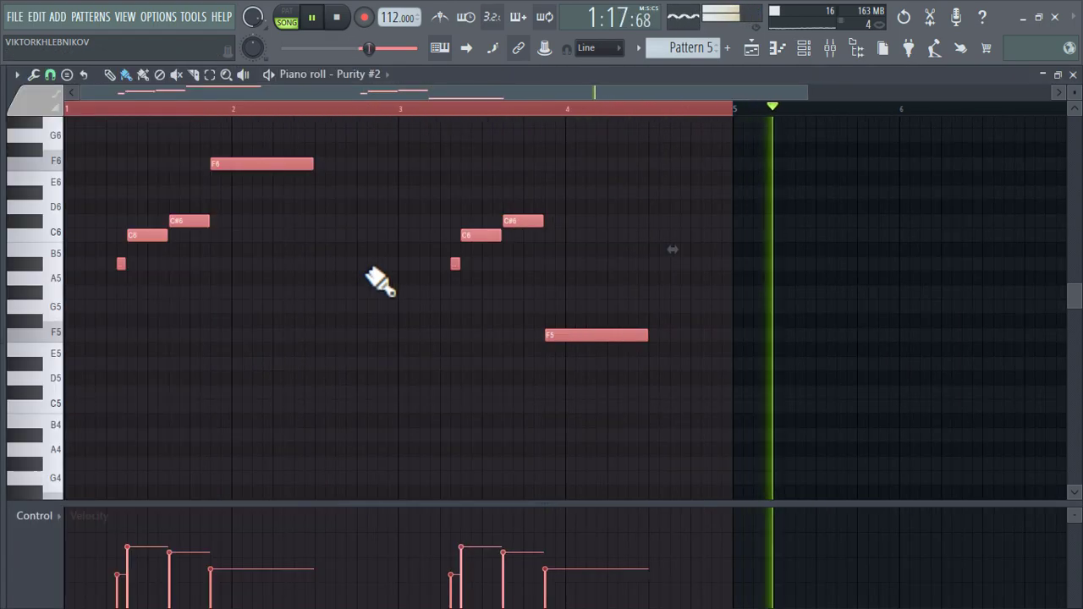
{"action": "key", "text": "ctrl+b"}
{"action": "scroll", "coordinate": [370, 273], "scroll_direction": "down", "scroll_amount": 2}
{"action": "right_click", "coordinate": [403, 354]}
- Solo the Purity #2 mixer track and lower its volume to 52%
{"action": "left_click", "coordinate": [831, 50]}
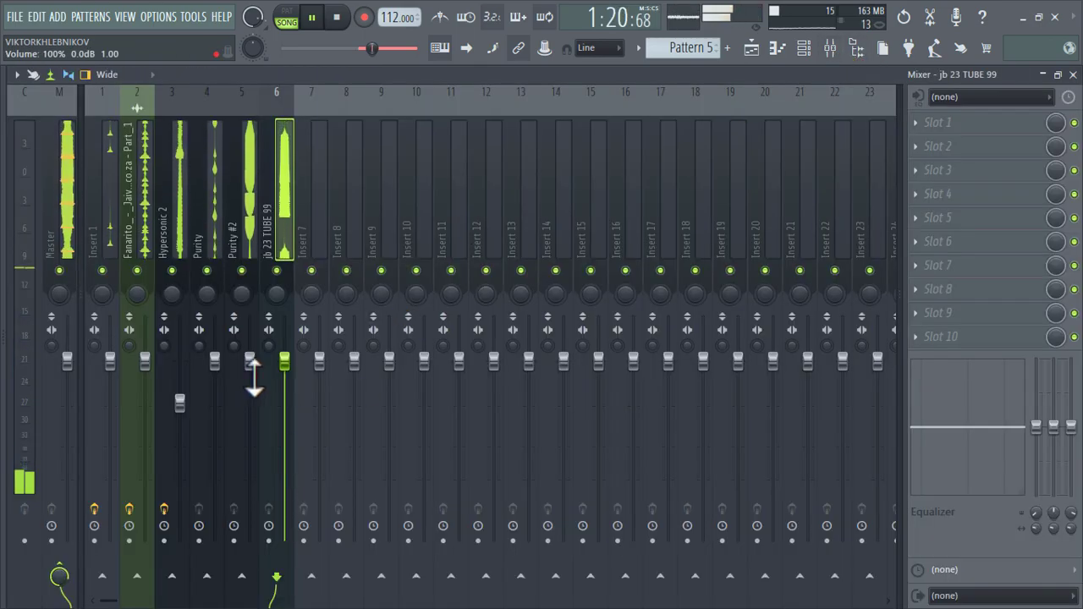
{"action": "left_click", "coordinate": [808, 50]}
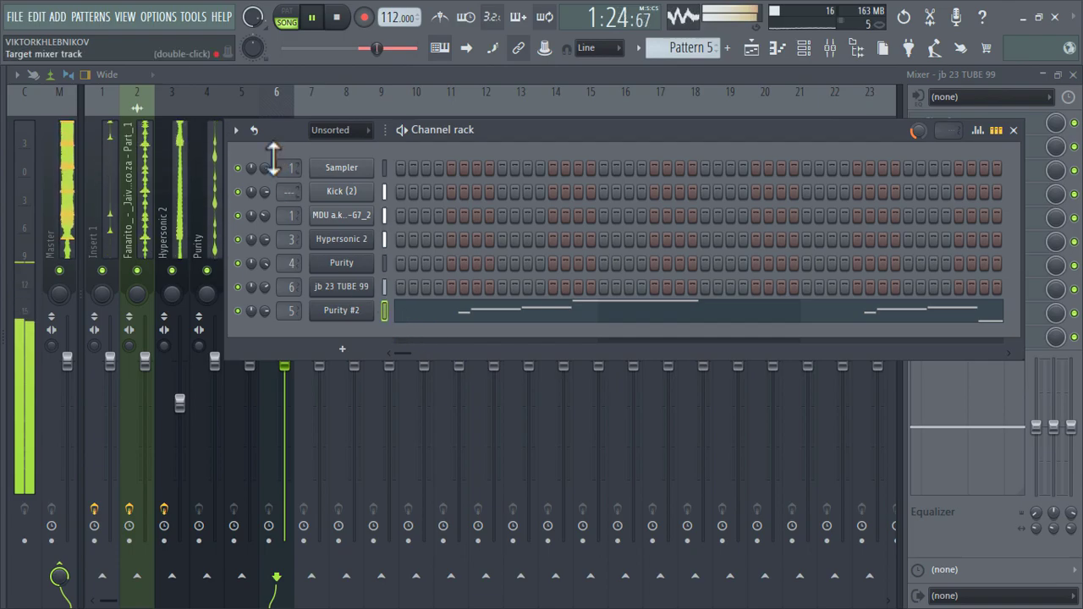
{"action": "left_click", "coordinate": [252, 108]}
{"action": "right_click", "coordinate": [242, 271]}
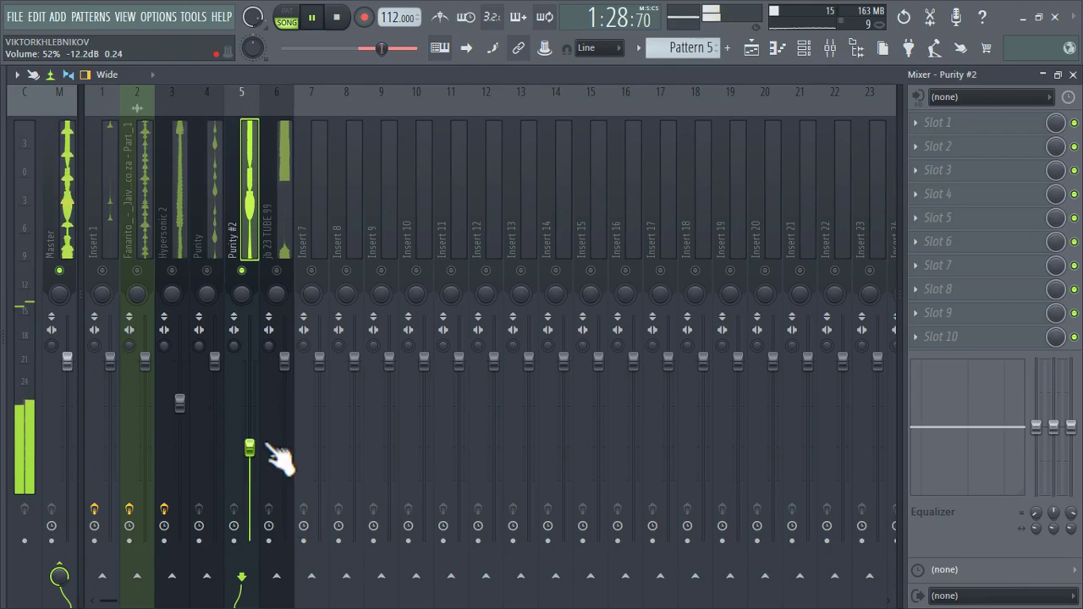
- Insert Fruity Reeverb 2 in slot 4 of the Purity #2 track with a 123% wet level, reduce the track volume further and unsolo it
{"action": "left_click", "coordinate": [931, 195]}
{"action": "left_click", "coordinate": [441, 294]}
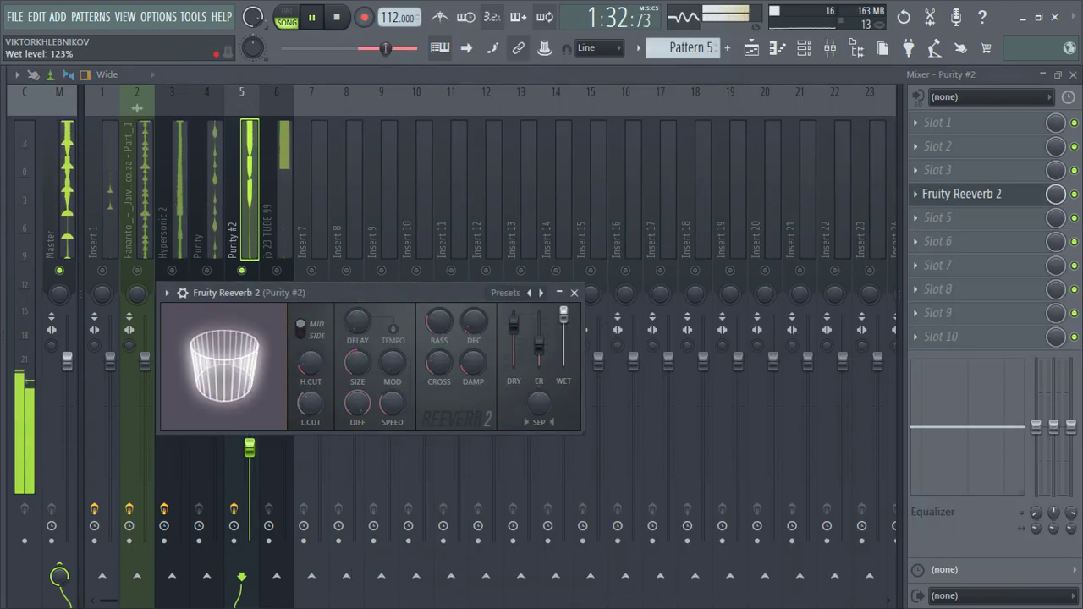
{"action": "left_click", "coordinate": [254, 174]}
{"action": "right_click", "coordinate": [242, 271]}
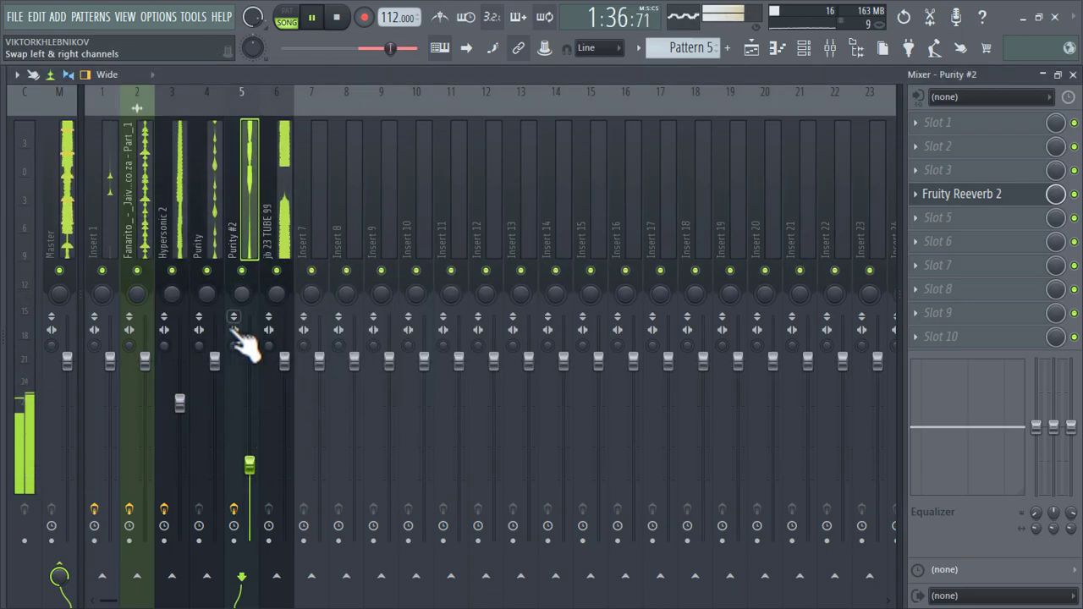
- Create the empty Pattern 6 and place it on Track 8 of the playlist starting at bar 49
{"action": "left_click", "coordinate": [750, 48]}
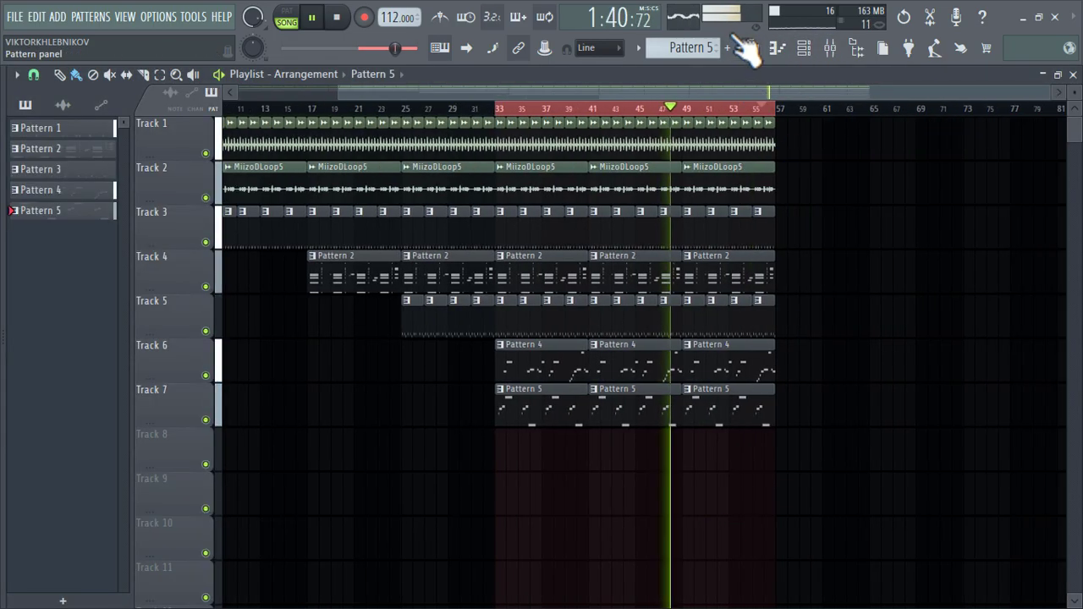
{"action": "left_click_drag", "start_coordinate": [714, 47], "coordinate": [713, 42]}
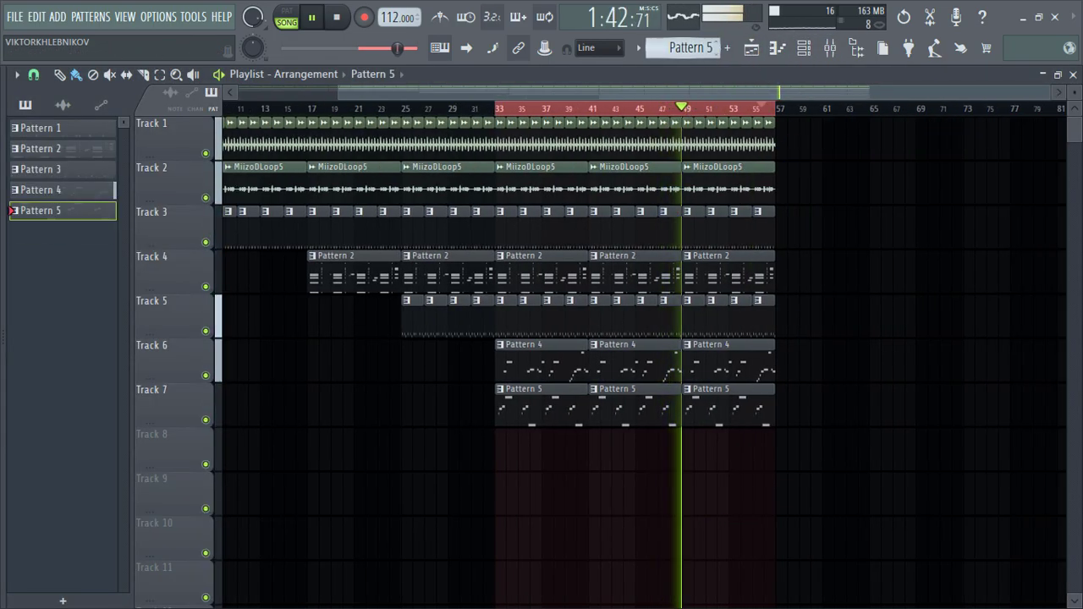
{"action": "left_click", "coordinate": [627, 451]}
{"action": "right_click", "coordinate": [628, 451]}
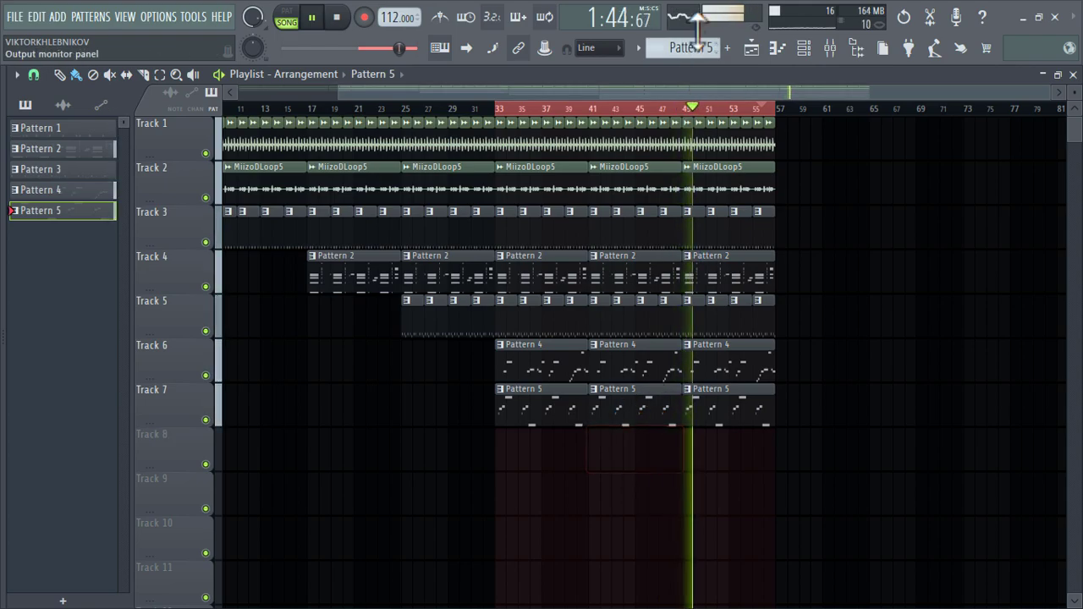
{"action": "left_click_drag", "start_coordinate": [707, 49], "coordinate": [706, 46]}
{"action": "left_click", "coordinate": [696, 460]}
{"action": "left_click_drag", "start_coordinate": [691, 459], "coordinate": [739, 461]}
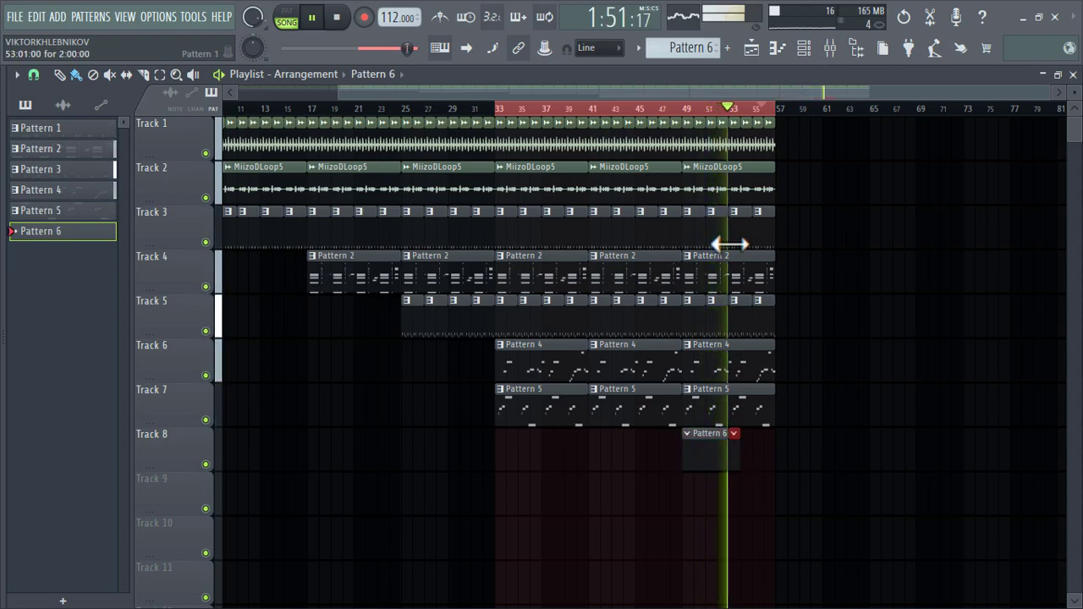
- Duplicate the playlist section from bar 49 to 57 so it repeats at bar 57, and set the playback loop to bars 49 to 65
{"action": "left_click", "coordinate": [519, 110], "text": "ctrl"}
{"action": "left_click_drag", "start_coordinate": [519, 110], "coordinate": [685, 167]}
{"action": "key", "text": "ctrl+b"}
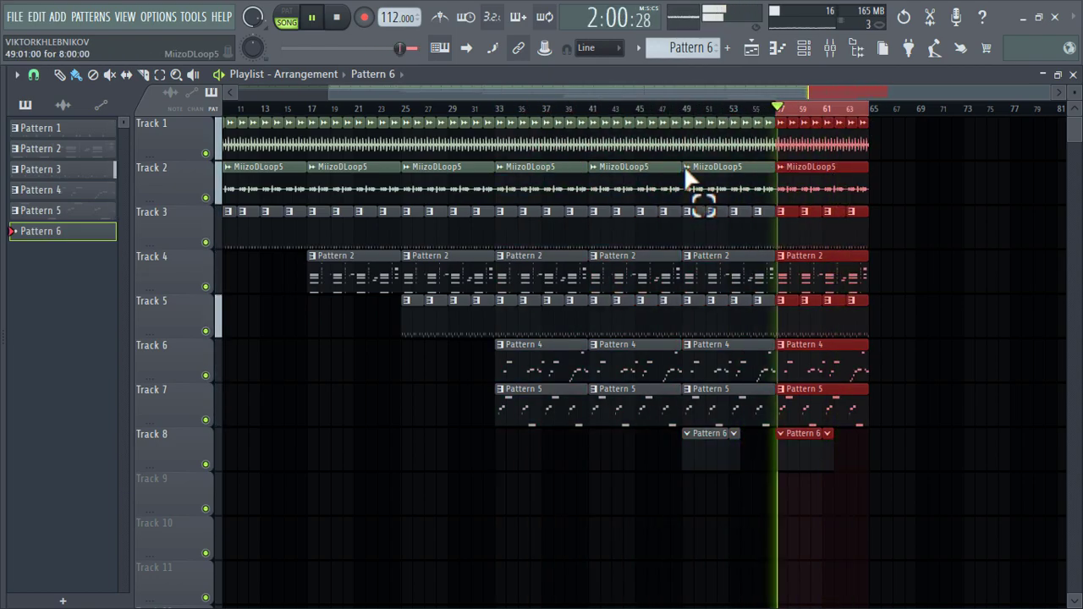
{"action": "left_click_drag", "start_coordinate": [780, 110], "coordinate": [683, 129]}
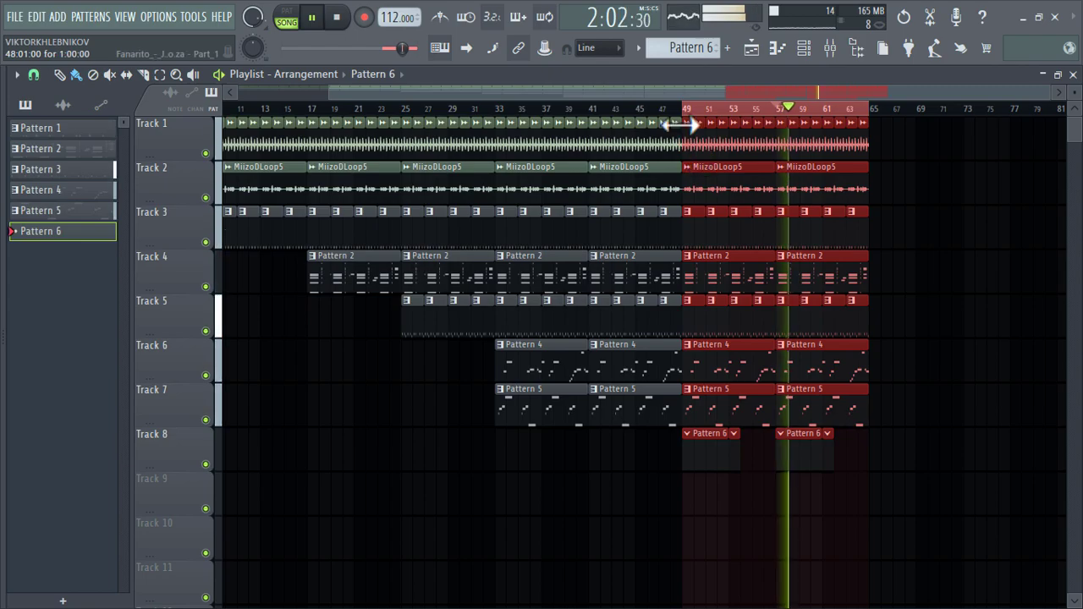
{"action": "right_click", "coordinate": [785, 519]}
- Add an M1 instrument to the channel rack for Pattern 6
{"action": "key", "text": "F6"}
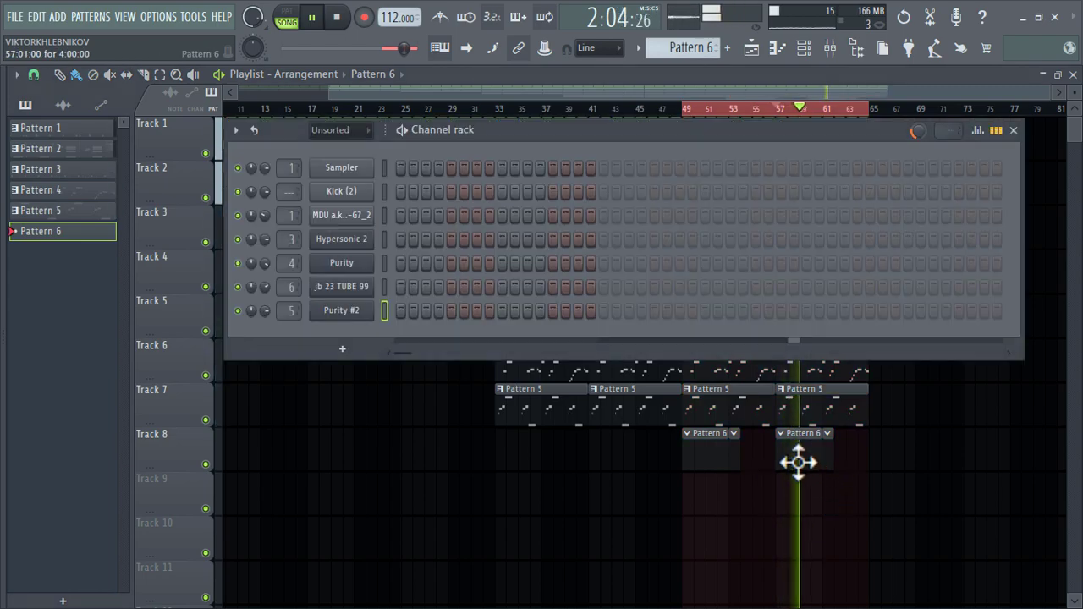
{"action": "left_click", "coordinate": [360, 350]}
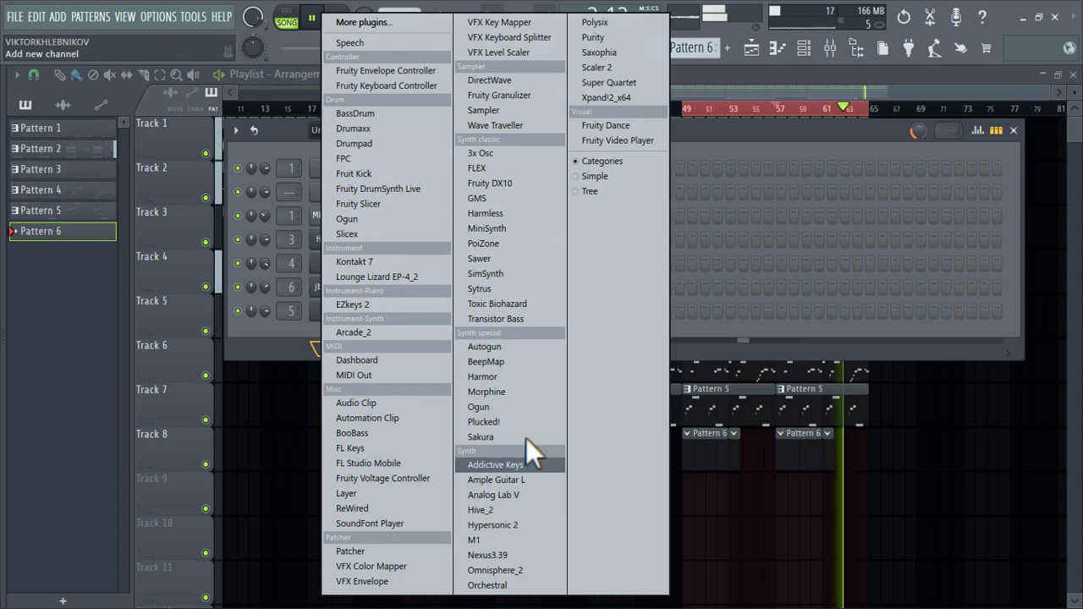
{"action": "left_click", "coordinate": [495, 540]}
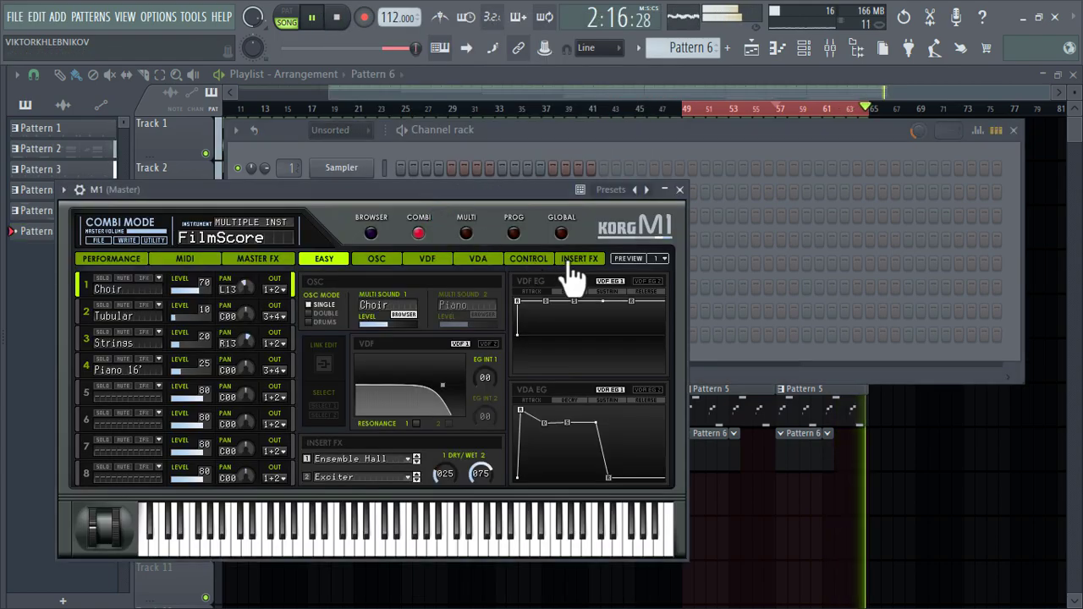
- Load the Mallets preset in the M1 and route the channel to mixer track 7
{"action": "left_click", "coordinate": [612, 192]}
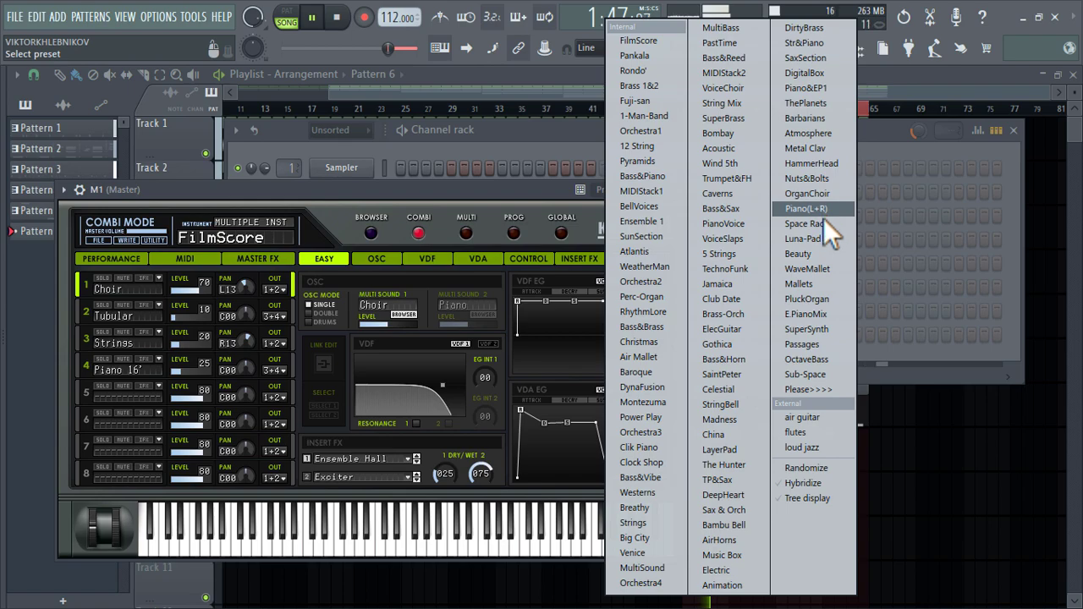
{"action": "left_click", "coordinate": [827, 283]}
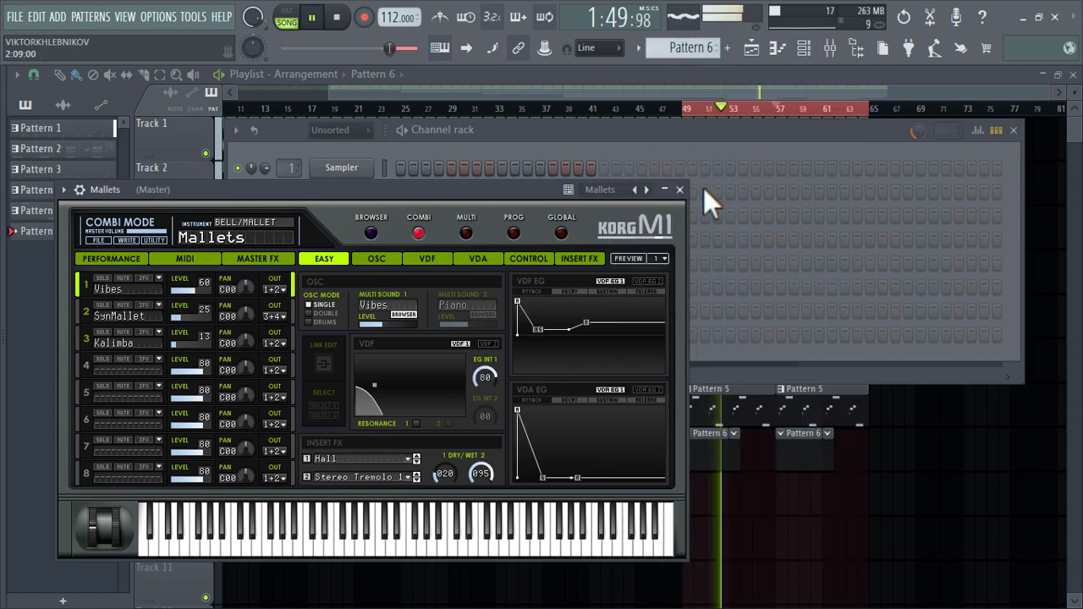
{"action": "left_click", "coordinate": [705, 188]}
{"action": "key", "text": "F9"}
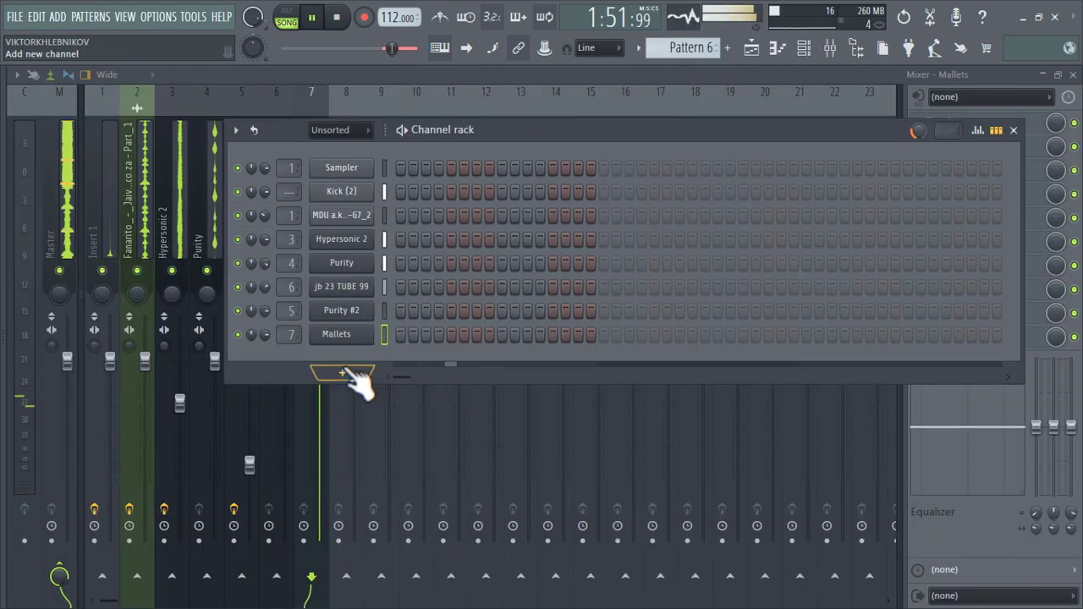
- Open the piano roll for the Mallets channel and paint five short, spaced C6 notes across bars 1 and 2
{"action": "right_click", "coordinate": [329, 335]}
{"action": "left_click", "coordinate": [398, 334]}
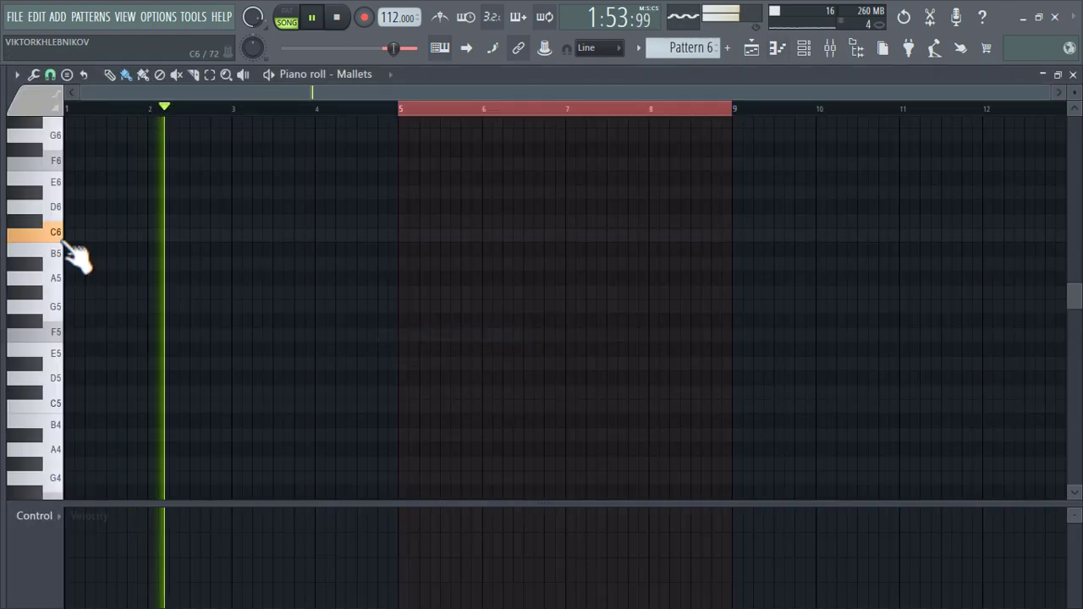
{"action": "scroll", "coordinate": [63, 243], "scroll_direction": "up", "scroll_amount": 3}
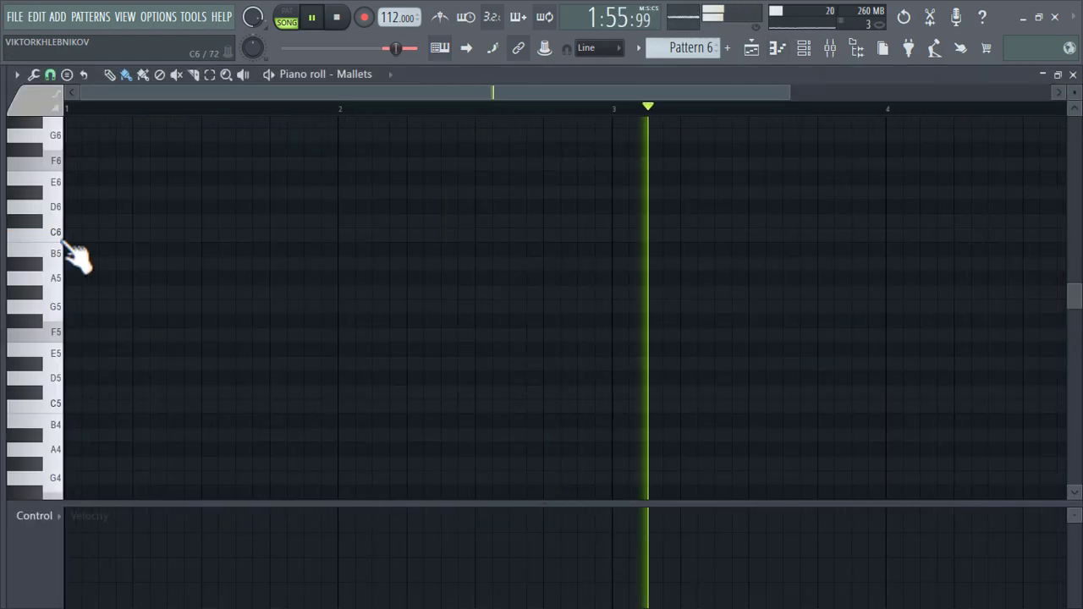
{"action": "left_click", "coordinate": [125, 237]}
{"action": "left_click_drag", "start_coordinate": [282, 238], "coordinate": [129, 238]}
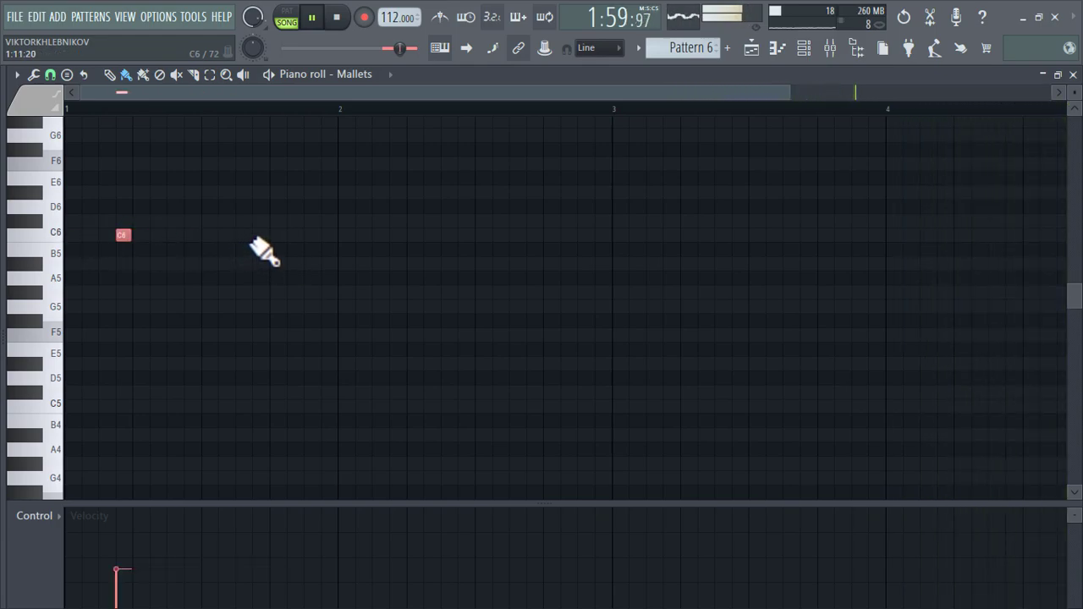
{"action": "left_click", "coordinate": [258, 236]}
{"action": "left_click", "coordinate": [397, 235]}
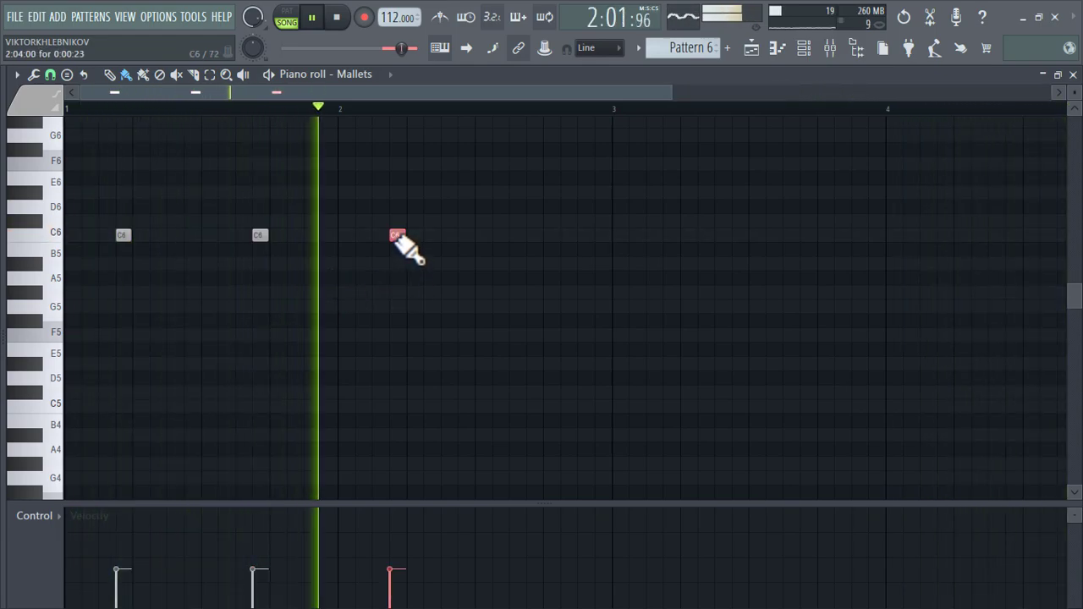
{"action": "left_click", "coordinate": [534, 236]}
{"action": "left_click", "coordinate": [579, 237]}
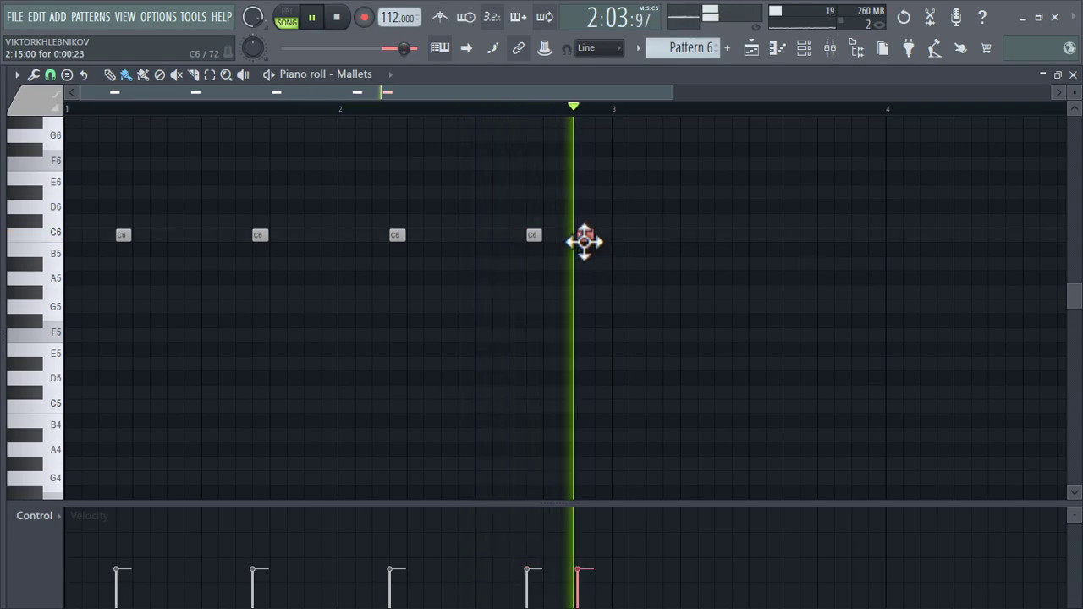
- Duplicate the two bars of C6 notes into bars 3 and 4
{"action": "scroll", "coordinate": [610, 266], "scroll_direction": "down", "scroll_amount": 3, "text": "ctrl"}
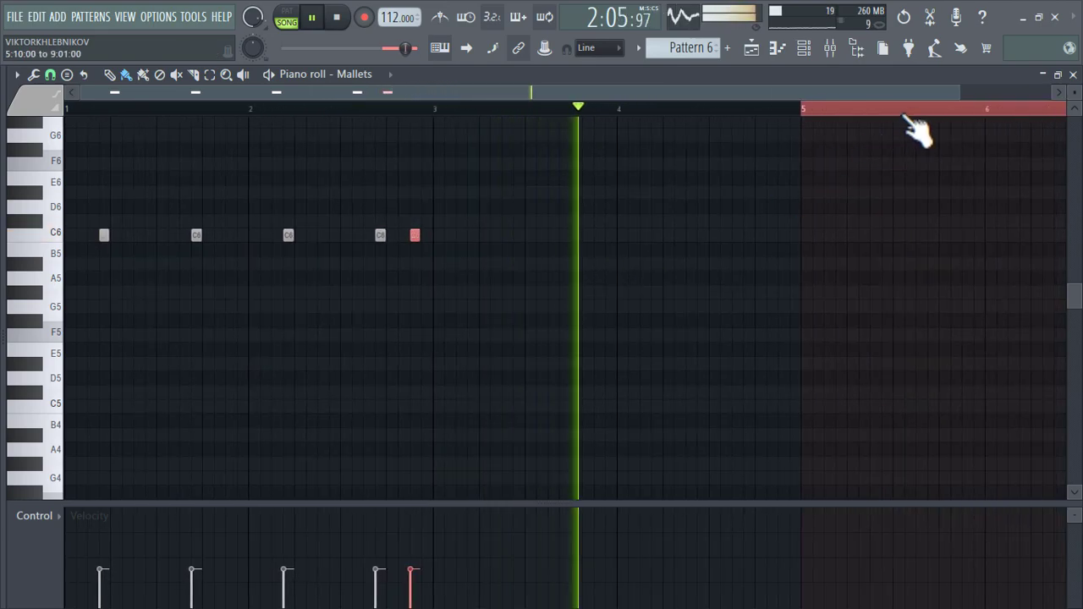
{"action": "left_click_drag", "start_coordinate": [905, 114], "coordinate": [12, 220]}
{"action": "left_click_drag", "start_coordinate": [1020, 112], "coordinate": [435, 211]}
{"action": "key", "text": "ctrl+b"}
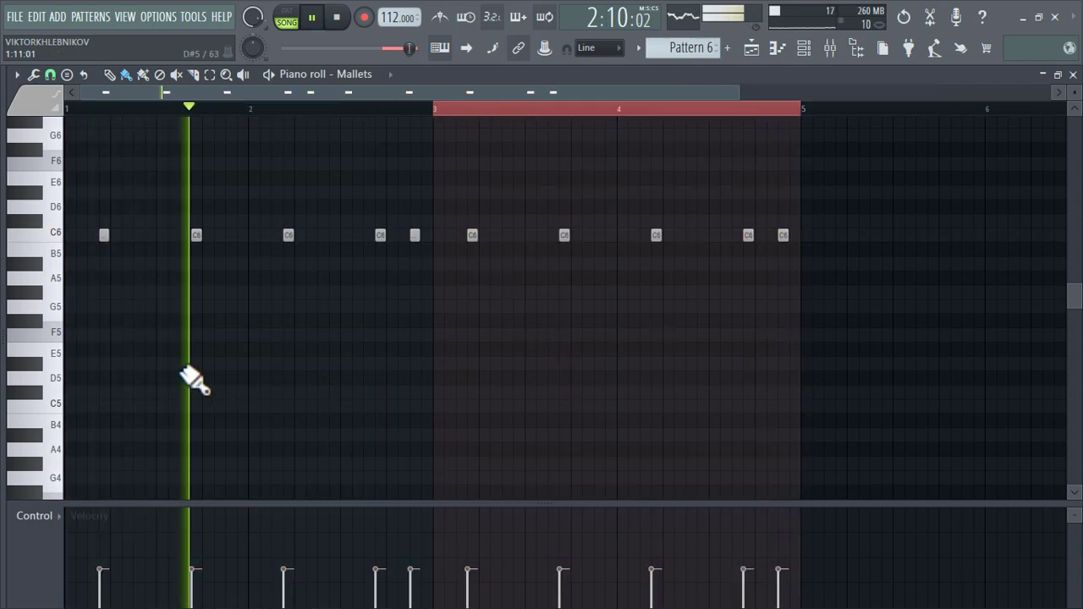
- Audition the M1 presets in reverse order for the Mallets channel and load the SaxSection preset
{"action": "left_click", "coordinate": [804, 48]}
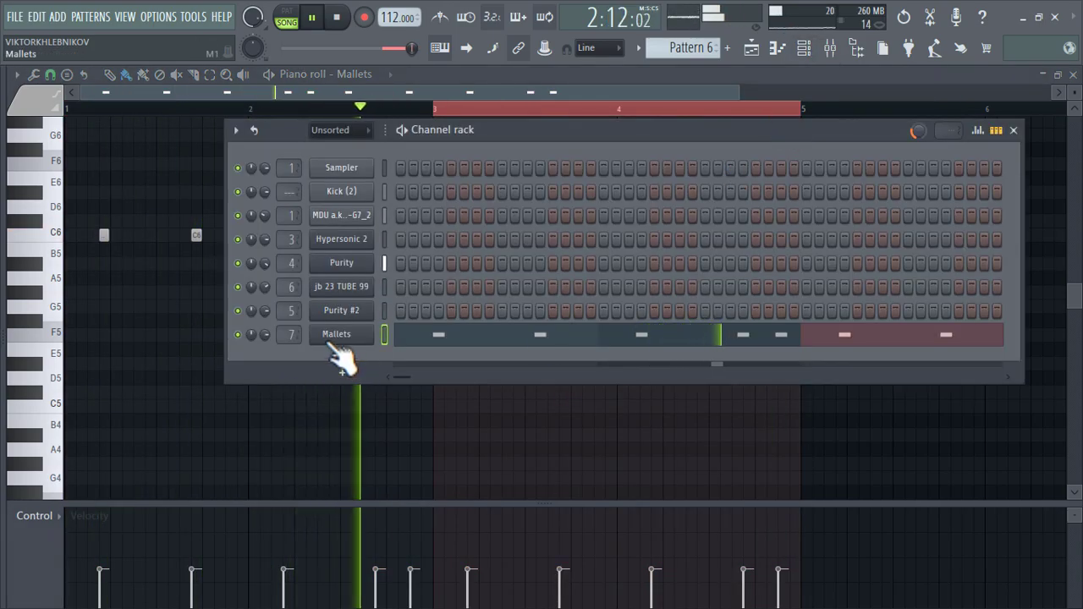
{"action": "left_click", "coordinate": [342, 334]}
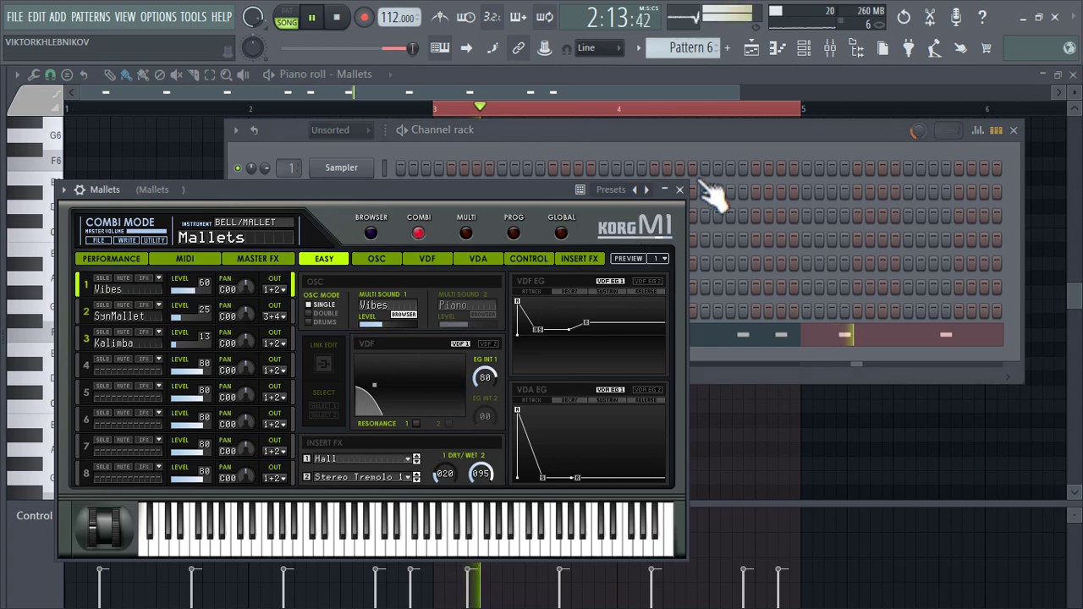
{"action": "left_click", "coordinate": [636, 189]}
{"action": "left_click", "coordinate": [636, 189]}
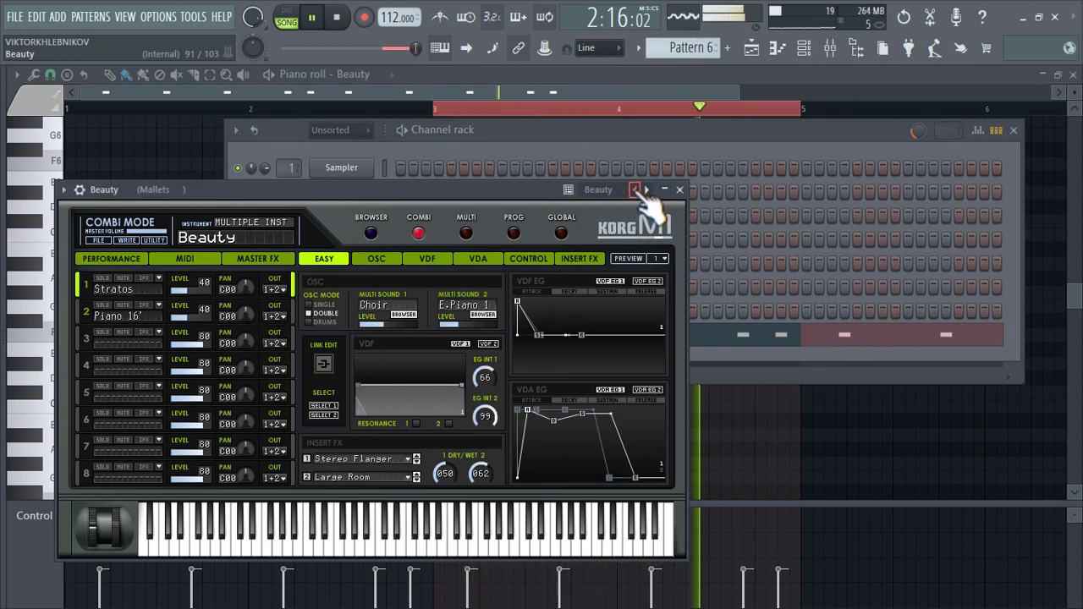
{"action": "left_click", "coordinate": [636, 190]}
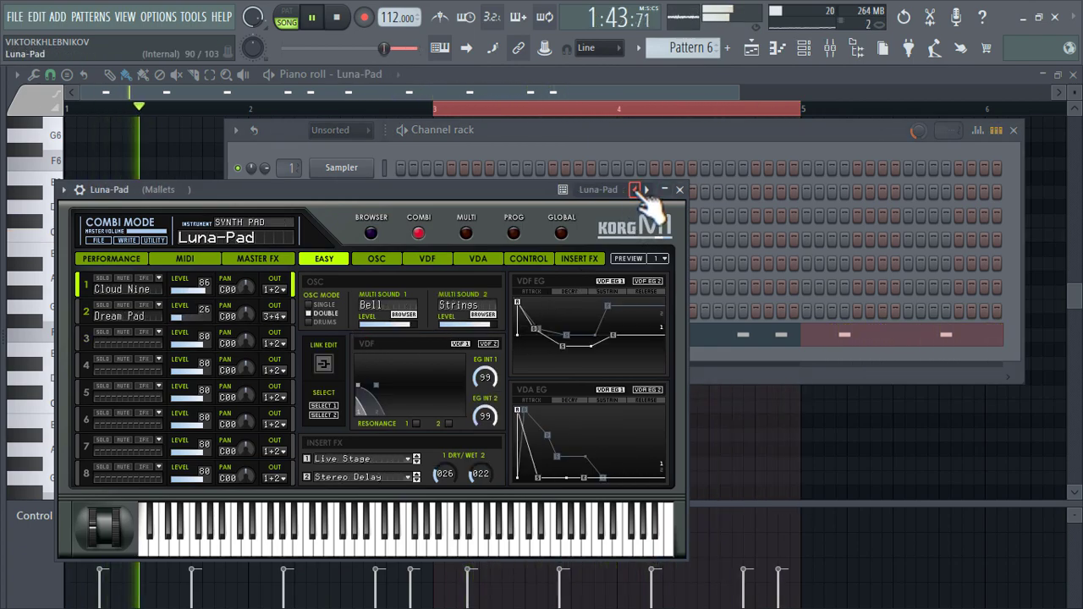
{"action": "left_click", "coordinate": [636, 190]}
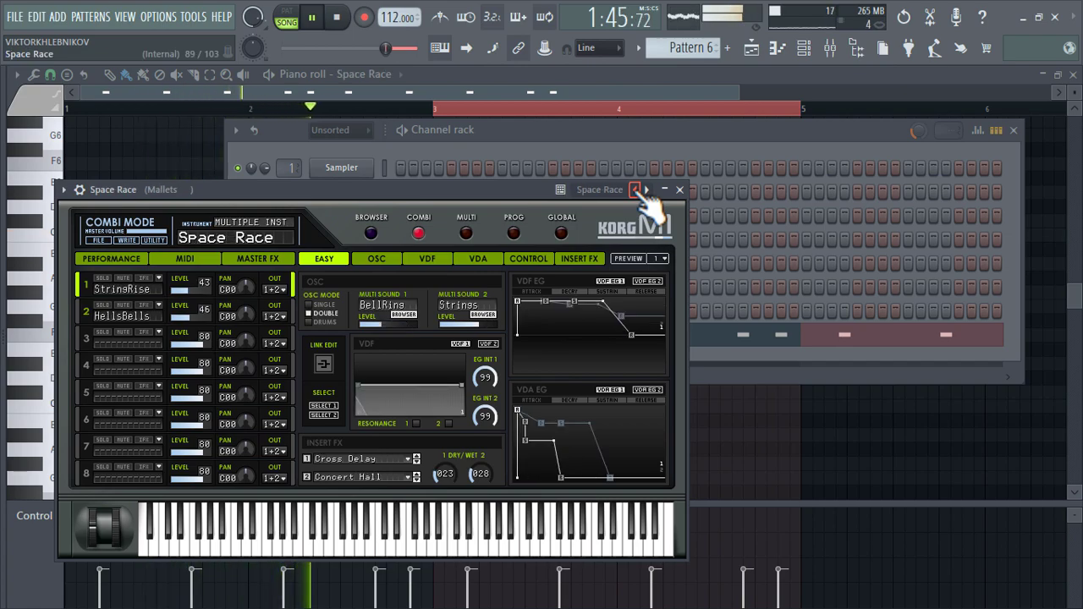
{"action": "left_click", "coordinate": [636, 190]}
{"action": "left_click", "coordinate": [635, 189]}
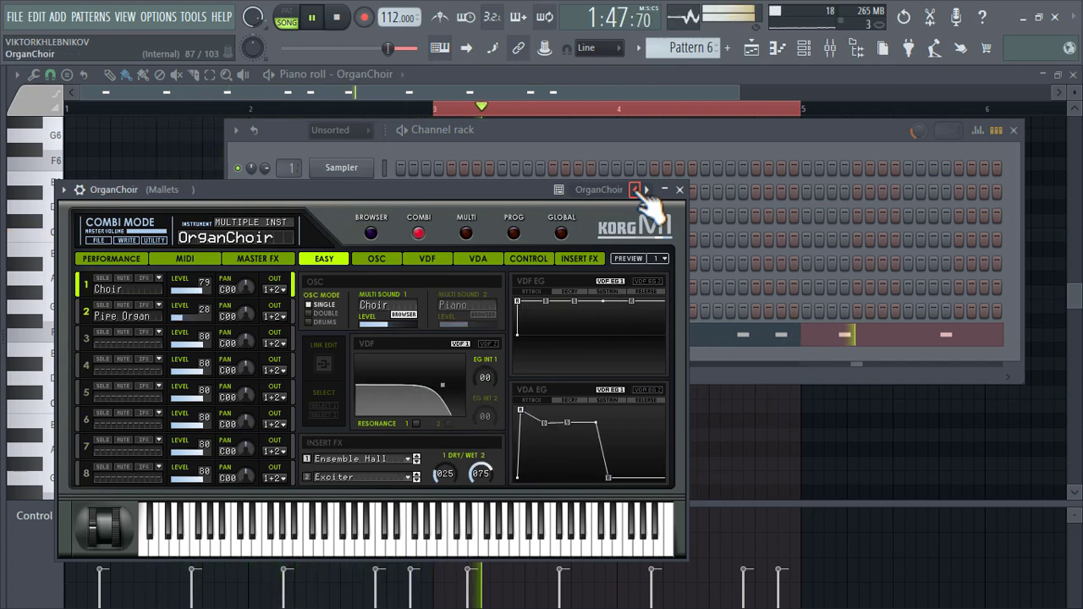
{"action": "left_click", "coordinate": [636, 189]}
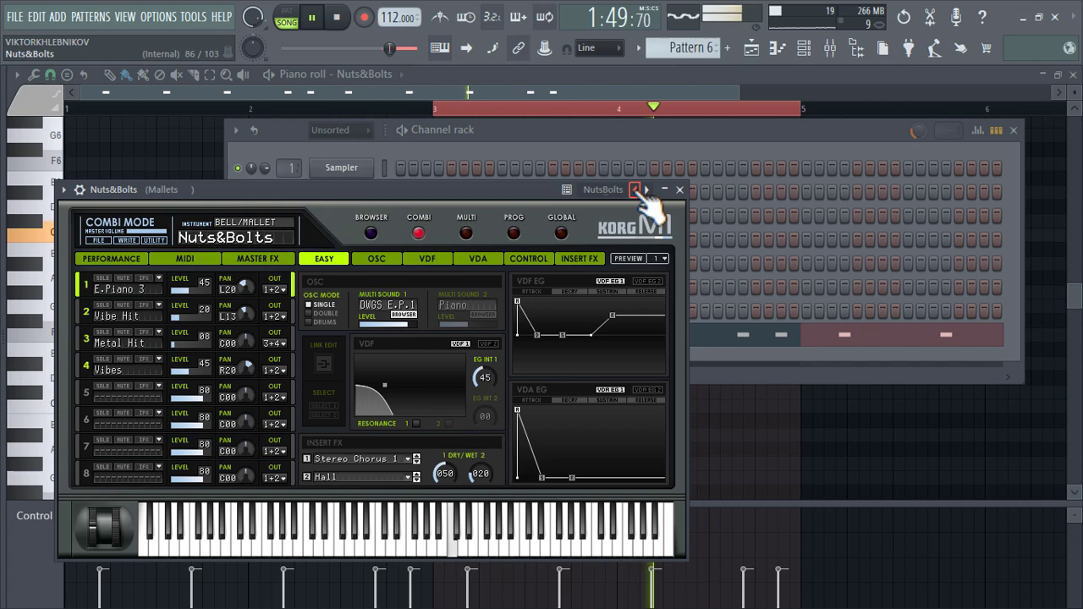
{"action": "left_click", "coordinate": [636, 190]}
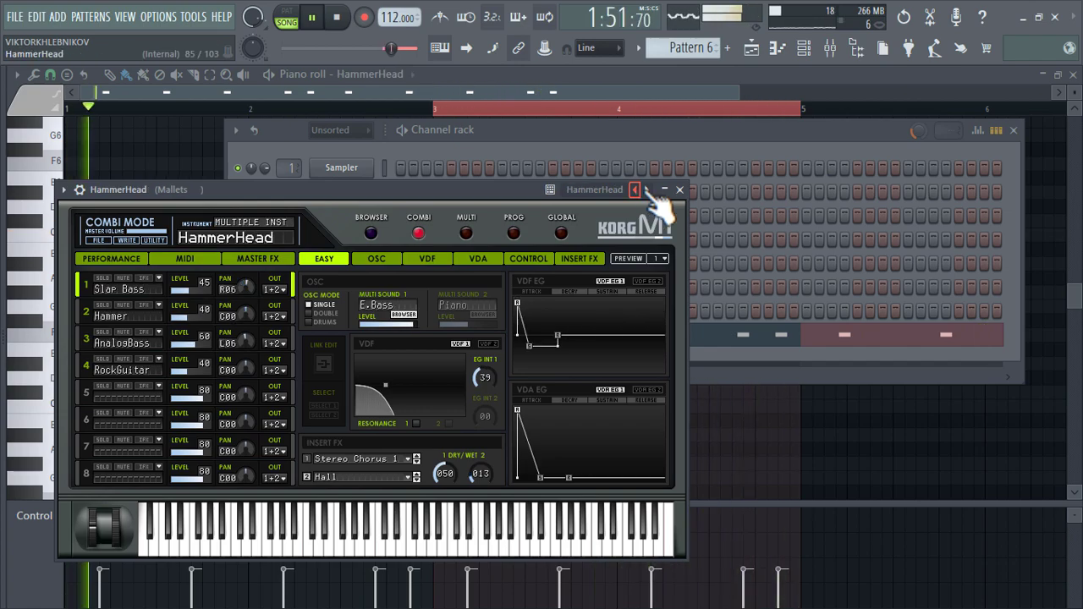
{"action": "left_click", "coordinate": [636, 190]}
{"action": "left_click", "coordinate": [635, 190]}
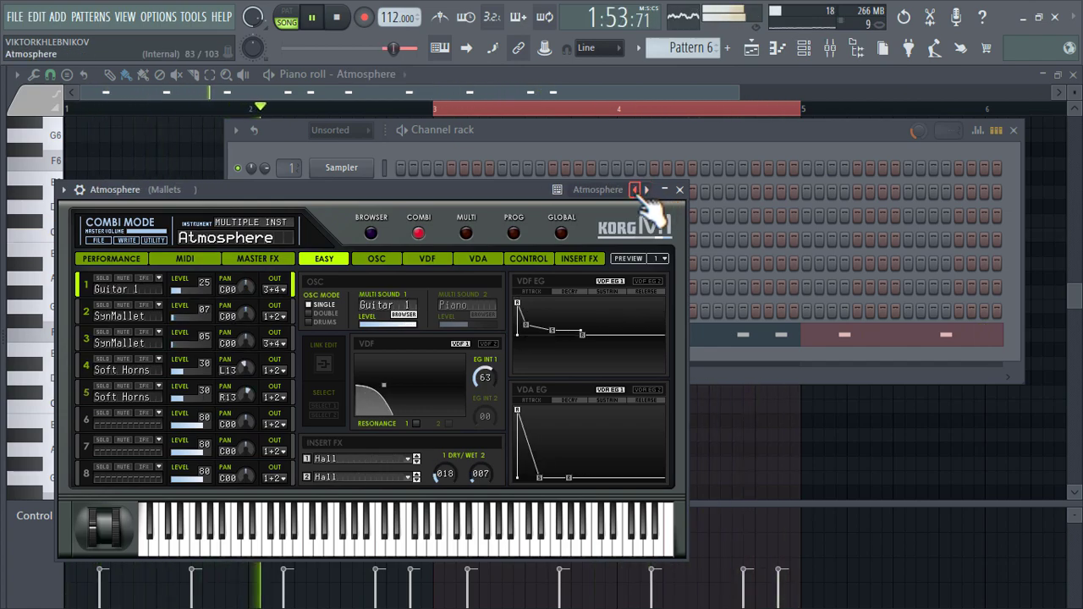
{"action": "left_click", "coordinate": [636, 190]}
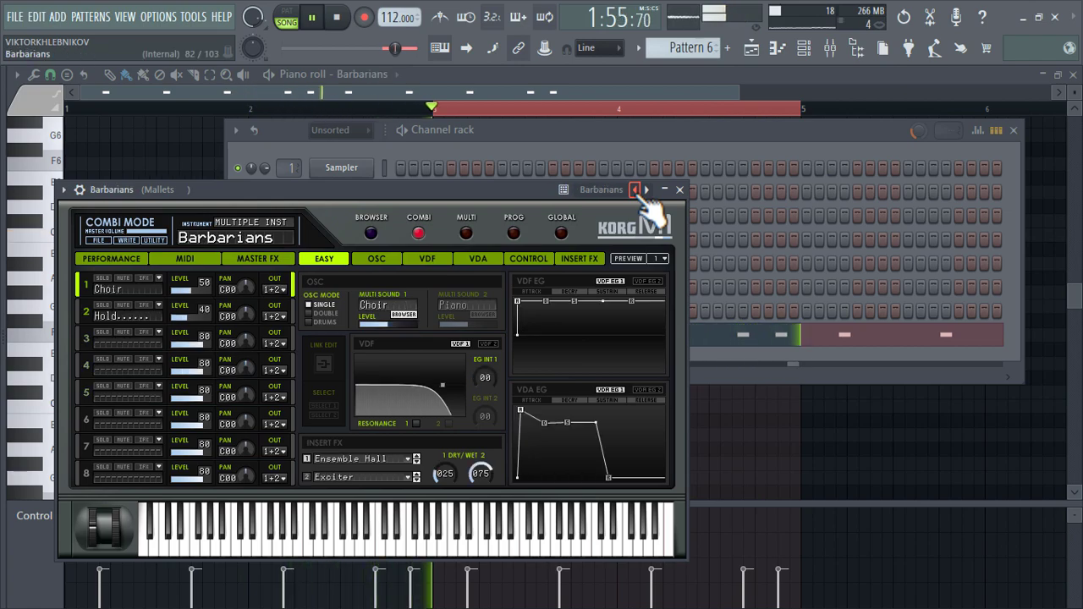
{"action": "left_click", "coordinate": [636, 190]}
{"action": "left_click", "coordinate": [636, 189]}
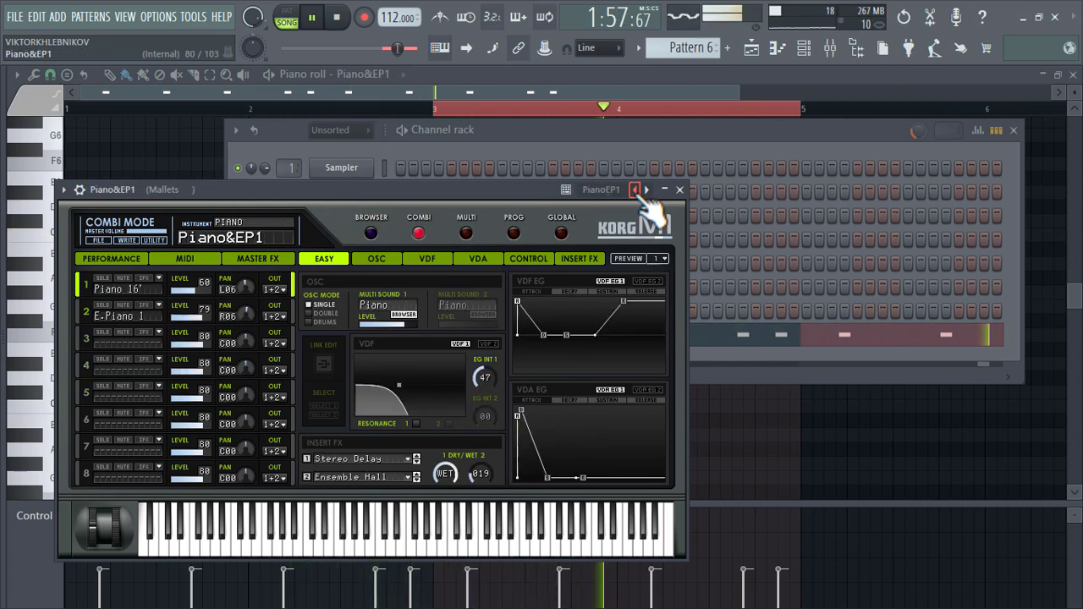
{"action": "left_click", "coordinate": [635, 189]}
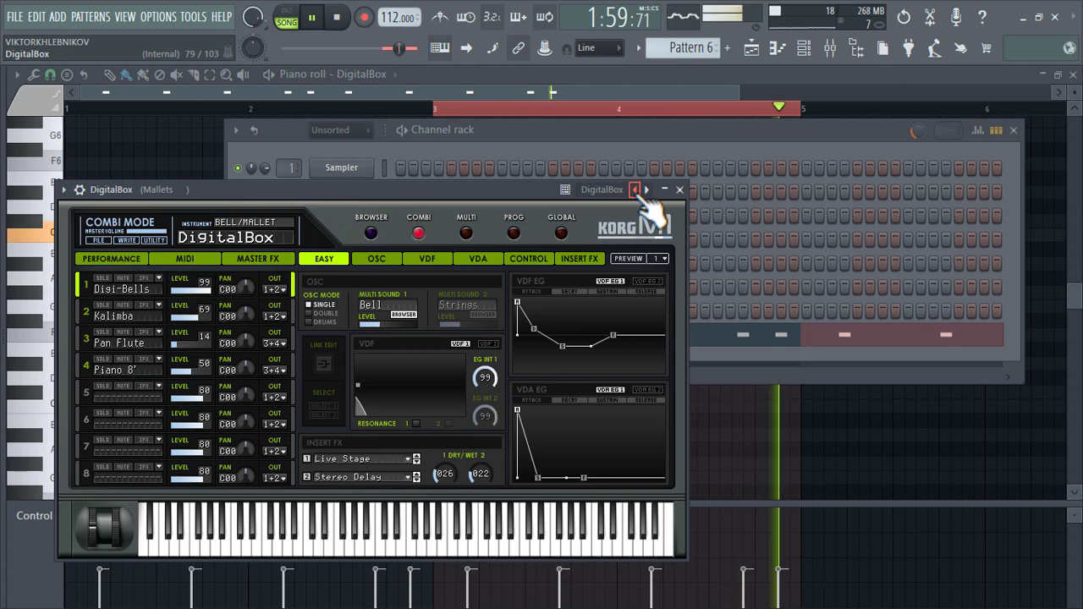
{"action": "left_click", "coordinate": [636, 189]}
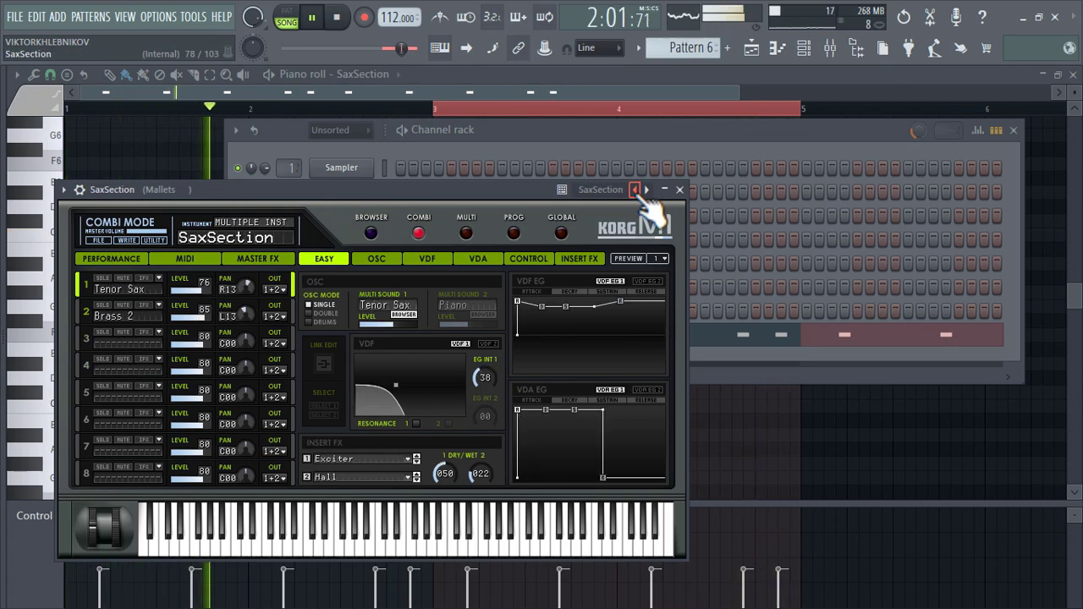
{"action": "left_click", "coordinate": [679, 190]}
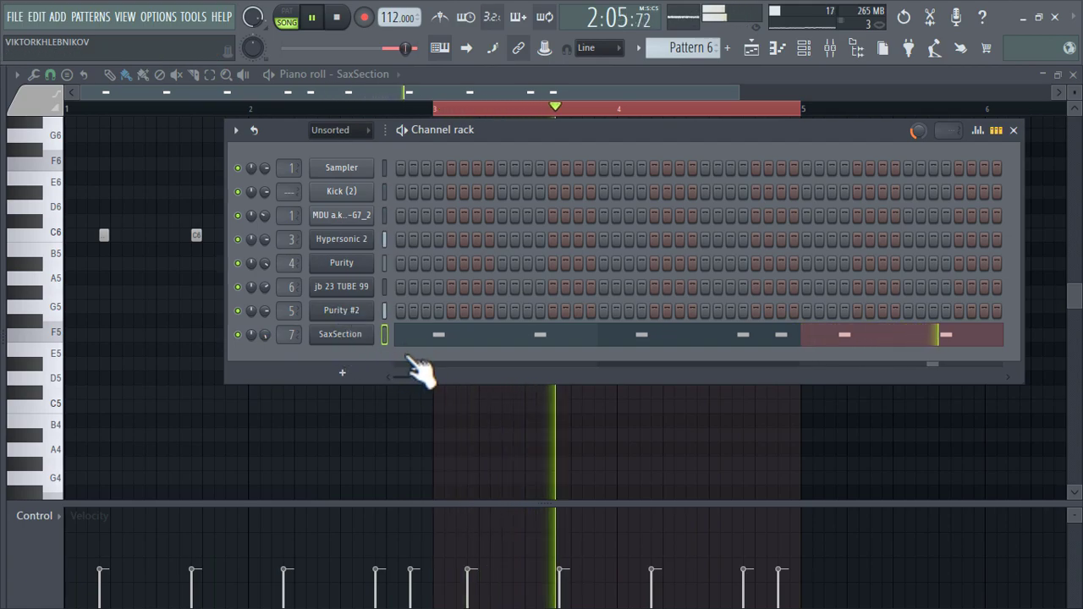
- Extend the Pattern 6 clips on Track 8 back to bar 41 and set the playlist's loop range to bars 33–65
{"action": "left_click", "coordinate": [752, 48]}
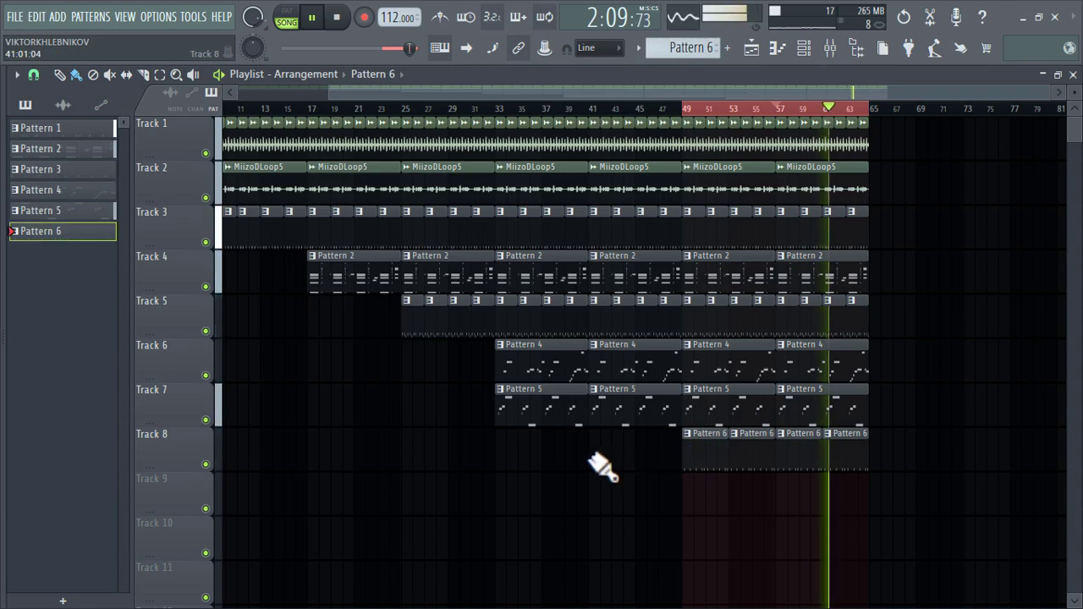
{"action": "left_click_drag", "start_coordinate": [604, 465], "coordinate": [652, 479]}
{"action": "scroll", "coordinate": [680, 538], "scroll_direction": "down", "scroll_amount": 2}
{"action": "left_click_drag", "start_coordinate": [748, 107], "coordinate": [551, 108]}
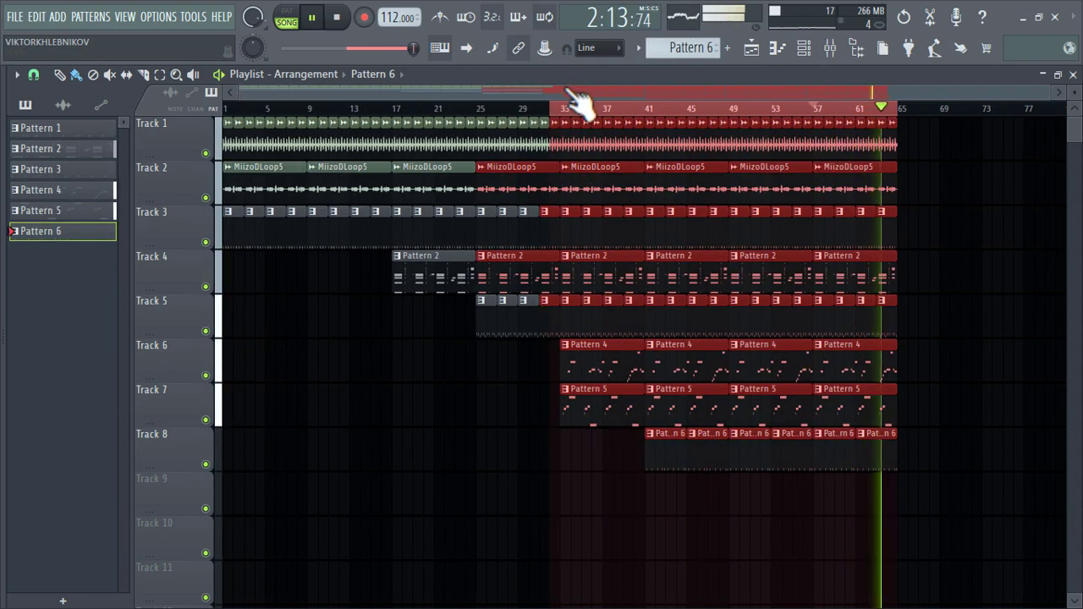
{"action": "left_click", "coordinate": [612, 515]}
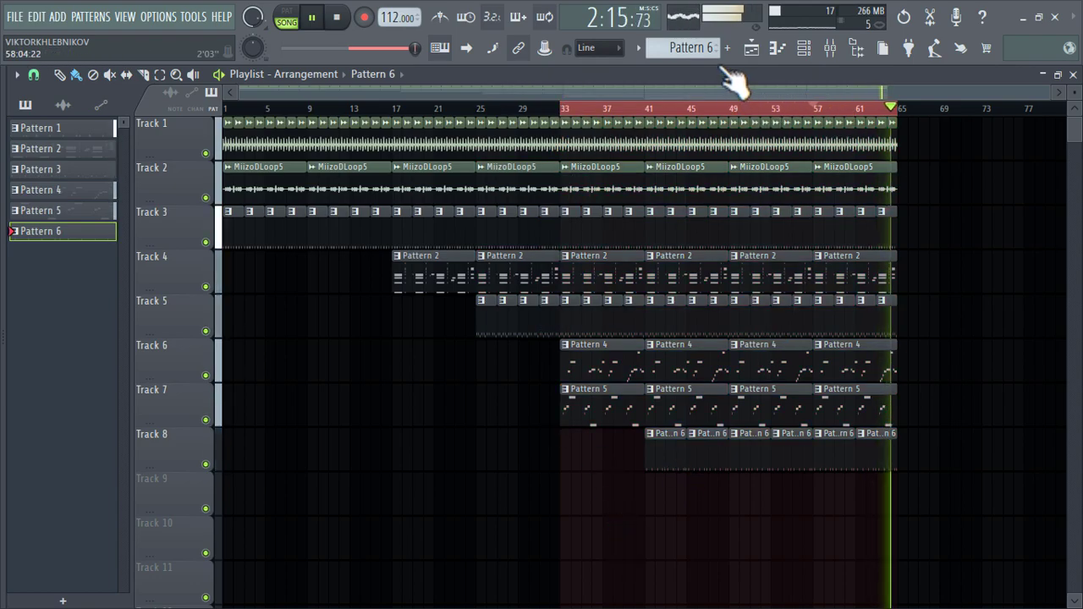
- Create Pattern 7 and place it on Track 9 starting at bar 33 and running to bar 49
{"action": "key", "text": "F4"}
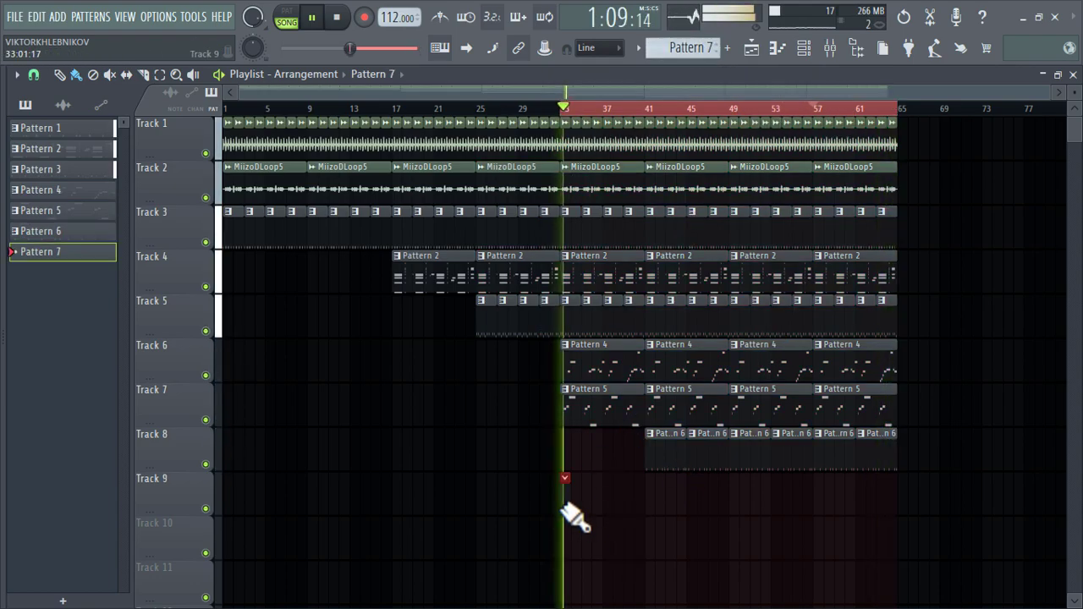
{"action": "left_click_drag", "start_coordinate": [577, 501], "coordinate": [738, 513]}
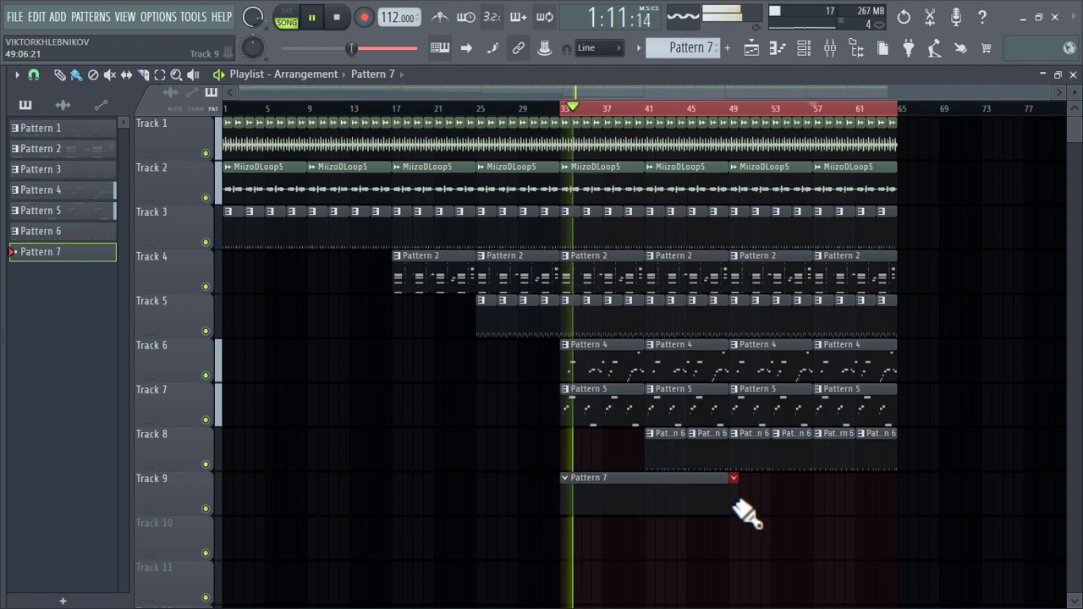
- Add another Purity instrument to the channel rack and load its Synth Flute preset from the Lead Synth category
{"action": "key", "text": "F6"}
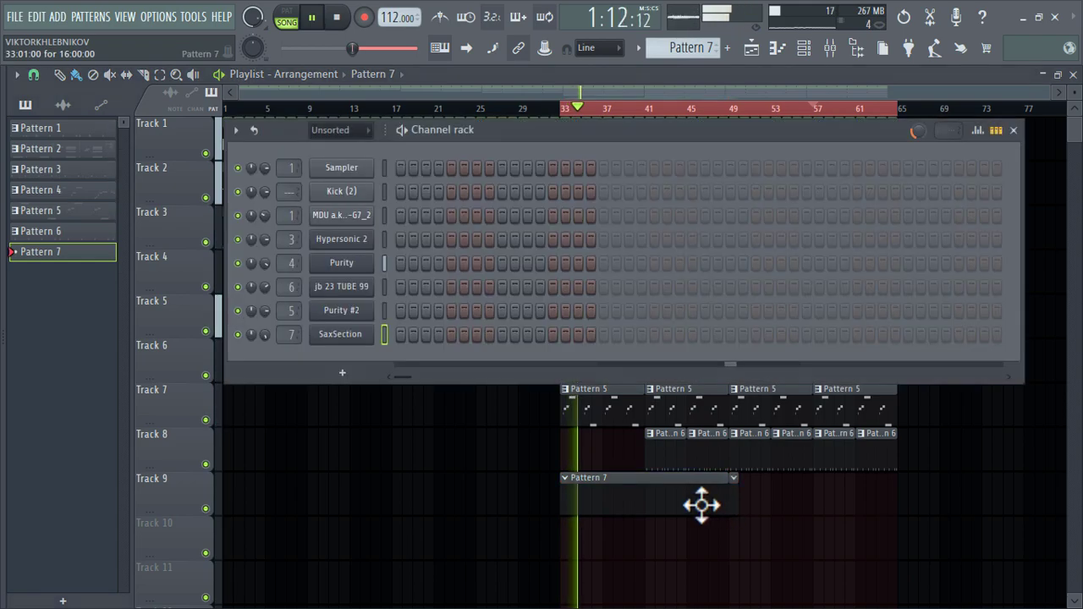
{"action": "left_click", "coordinate": [342, 371]}
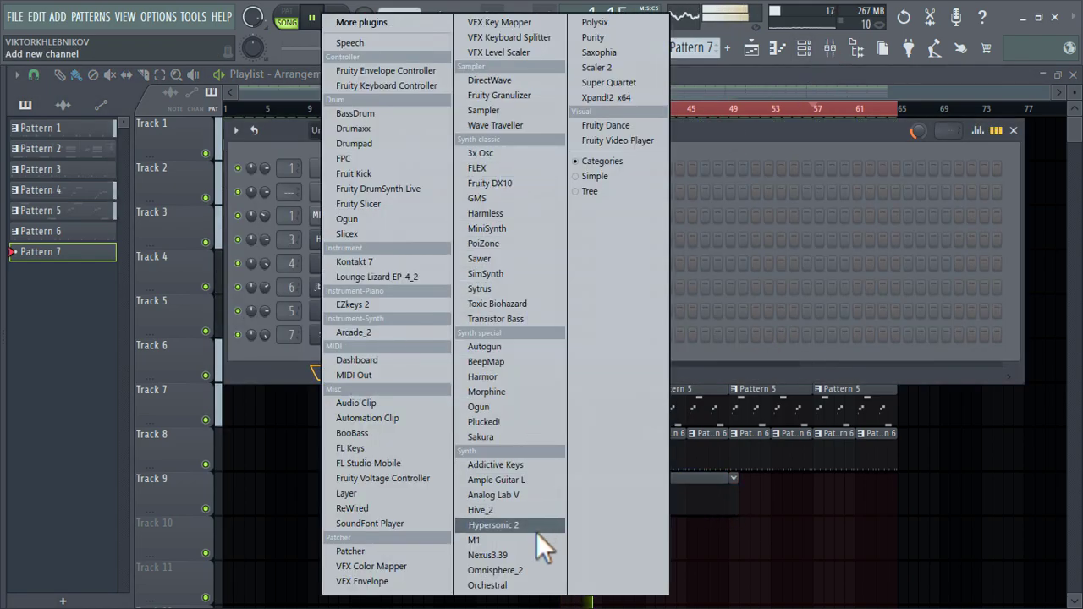
{"action": "left_click", "coordinate": [606, 51]}
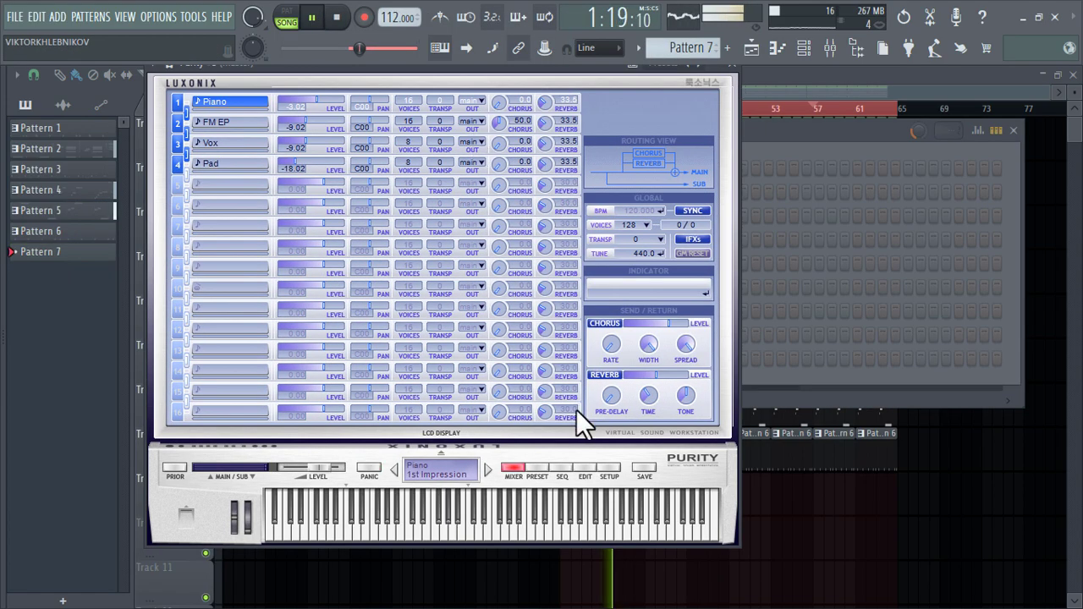
{"action": "left_click", "coordinate": [532, 466]}
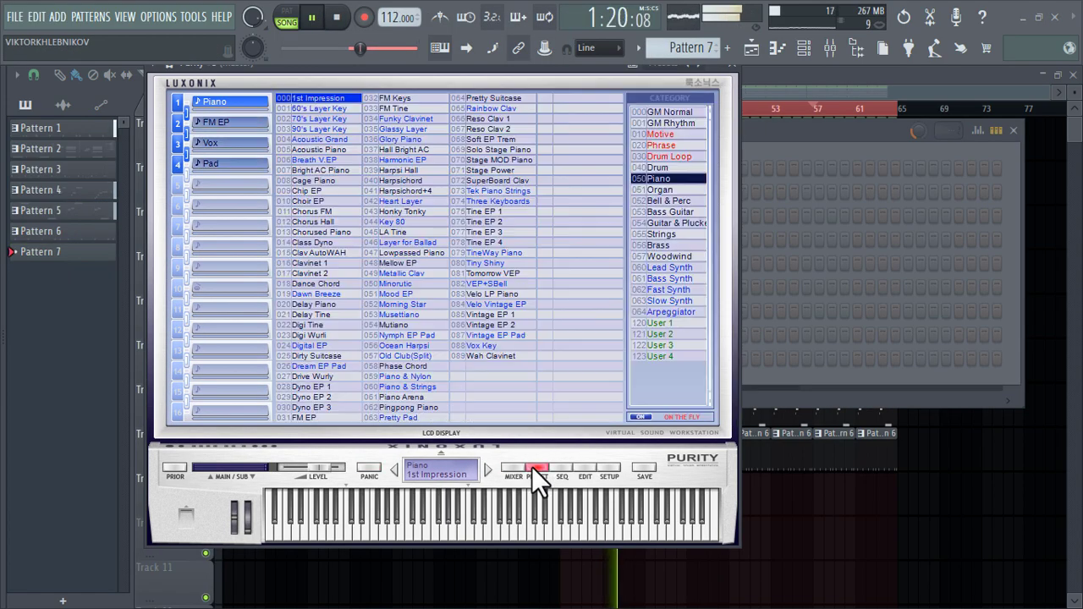
{"action": "left_click", "coordinate": [677, 267]}
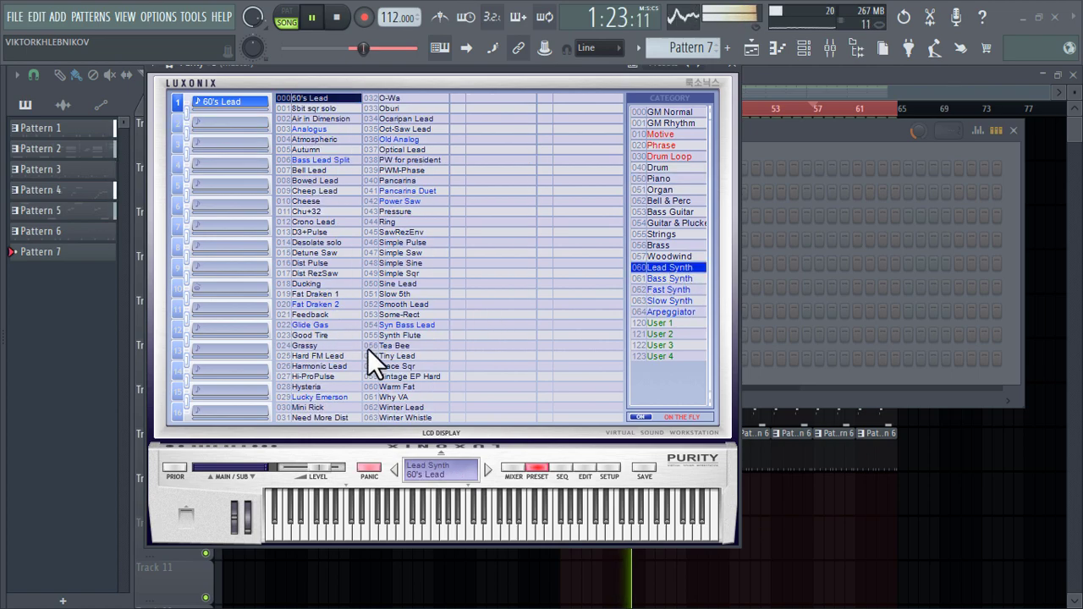
{"action": "left_click", "coordinate": [407, 336]}
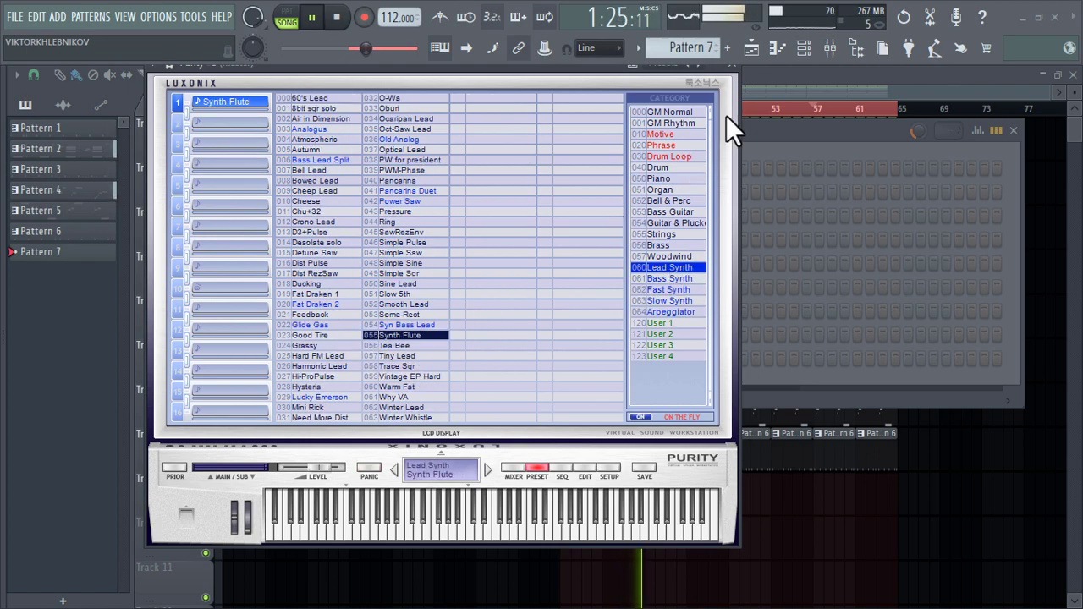
{"action": "left_click", "coordinate": [732, 66]}
- Set the typing keyboard's root note to F# and its layout to Minor Natural (Aeolian)
{"action": "right_click", "coordinate": [439, 48]}
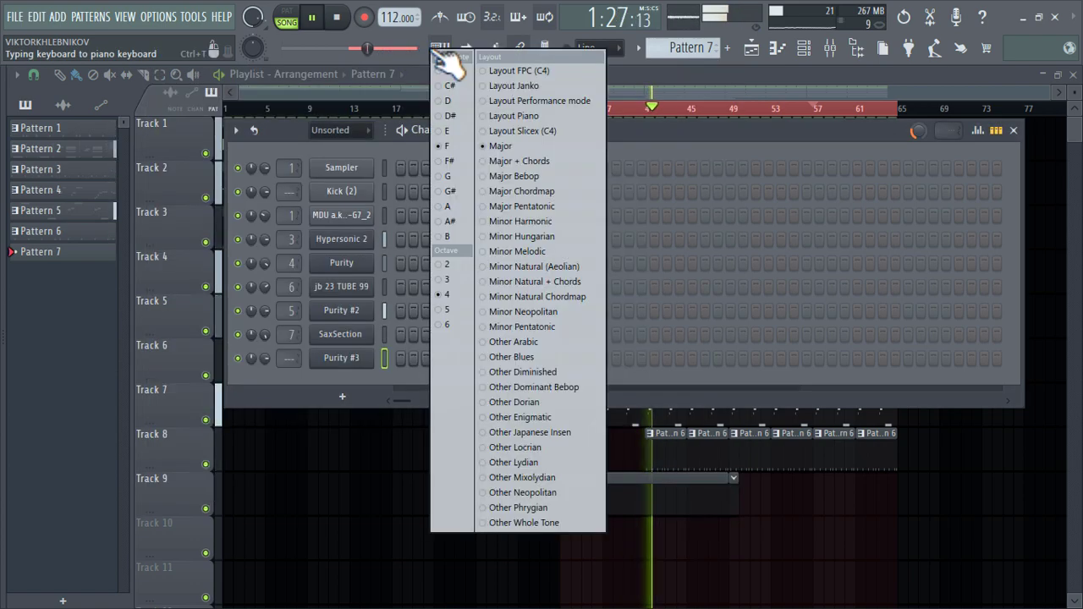
{"action": "left_click", "coordinate": [458, 159]}
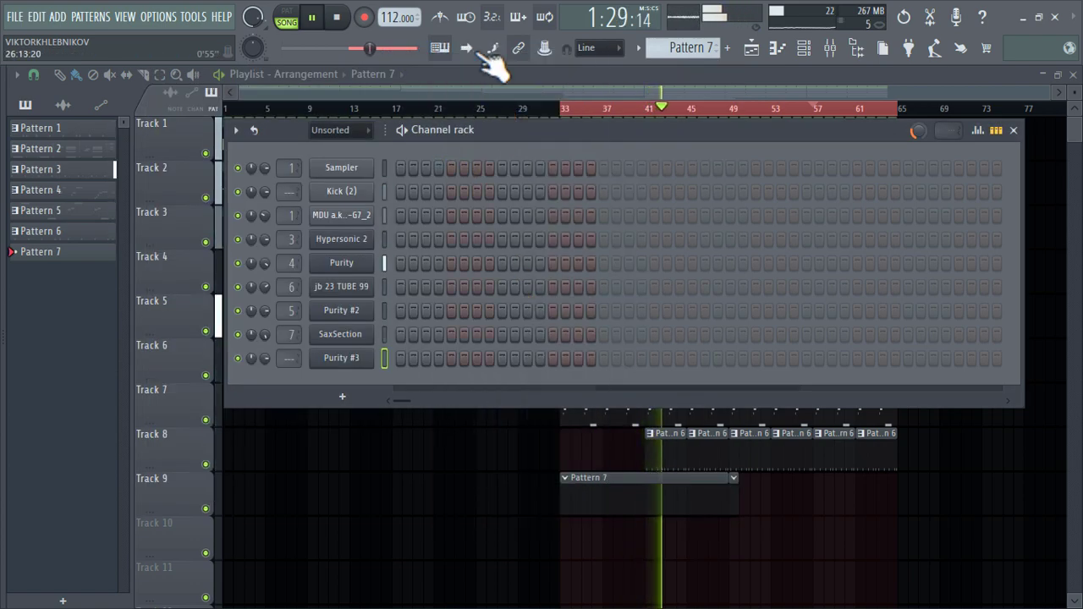
{"action": "right_click", "coordinate": [444, 47]}
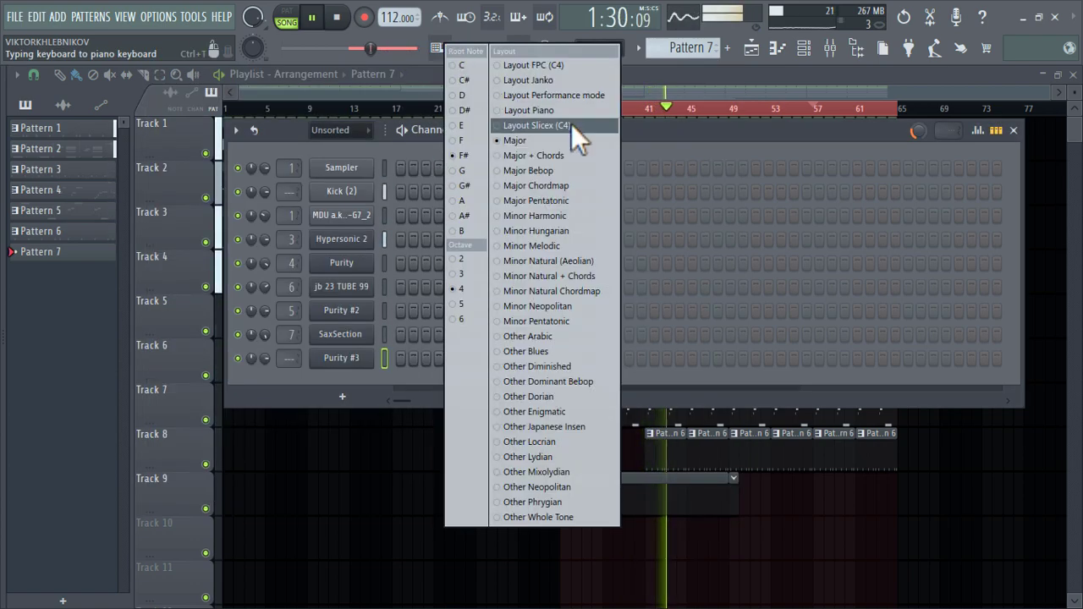
{"action": "left_click", "coordinate": [564, 260]}
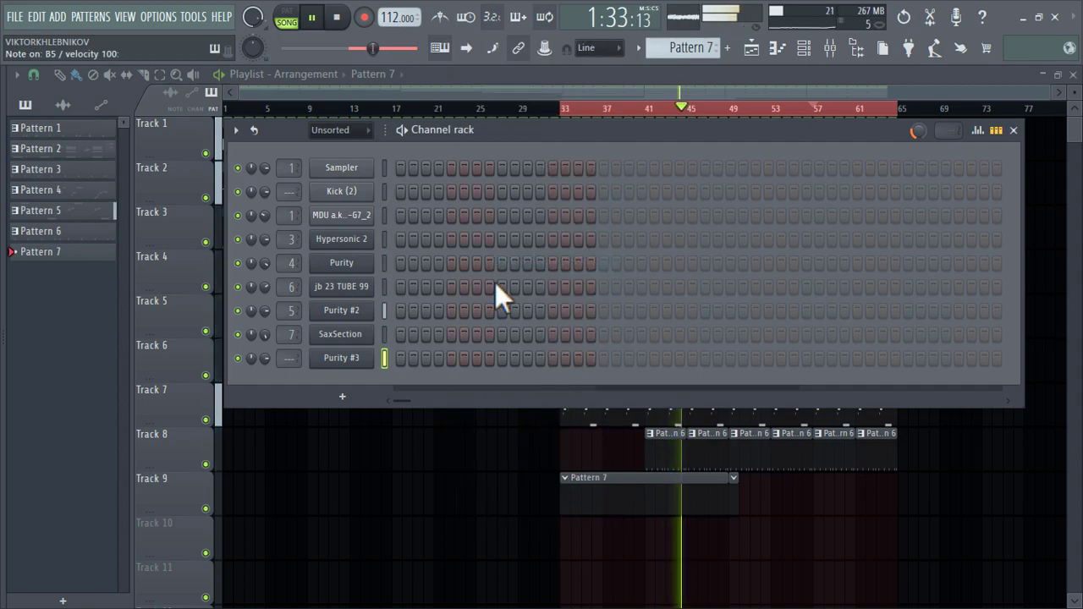
- Route the Purity #3 channel to mixer track 8 and open its piano roll
{"action": "key", "text": "ctrl+l"}
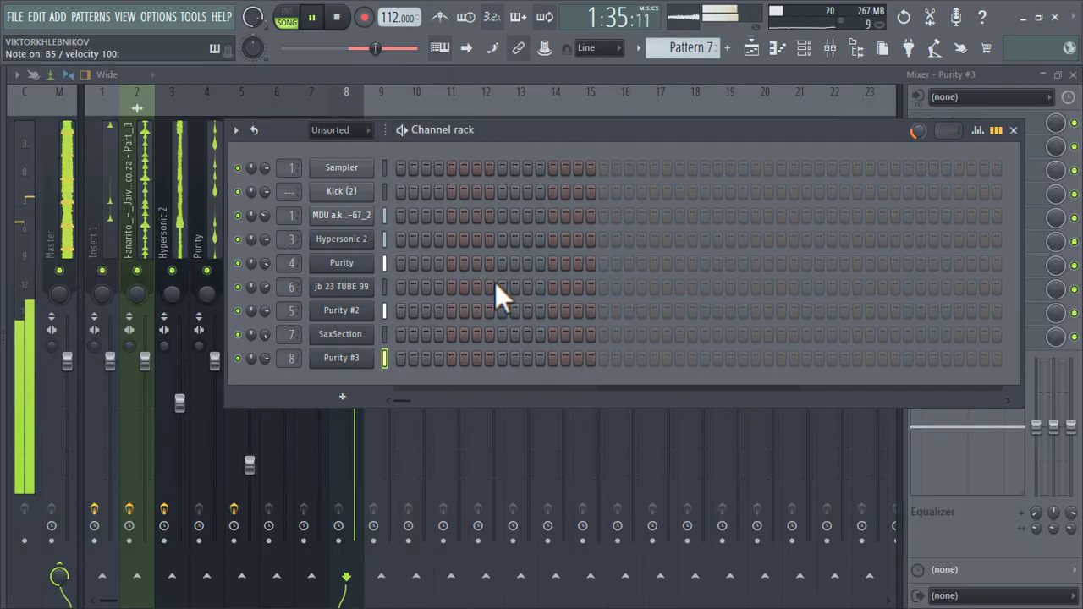
{"action": "right_click", "coordinate": [377, 357]}
{"action": "left_click", "coordinate": [403, 362]}
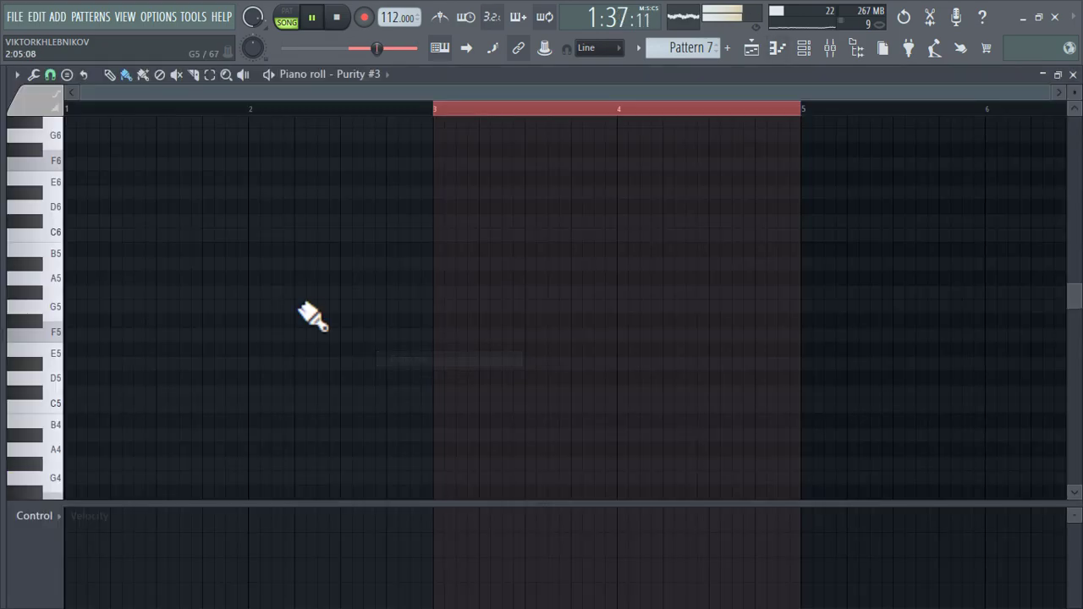
- Change the typing keyboard's root note to F and record a Purity #3 melody into Pattern 7 from bar 33
{"action": "right_click", "coordinate": [457, 48]}
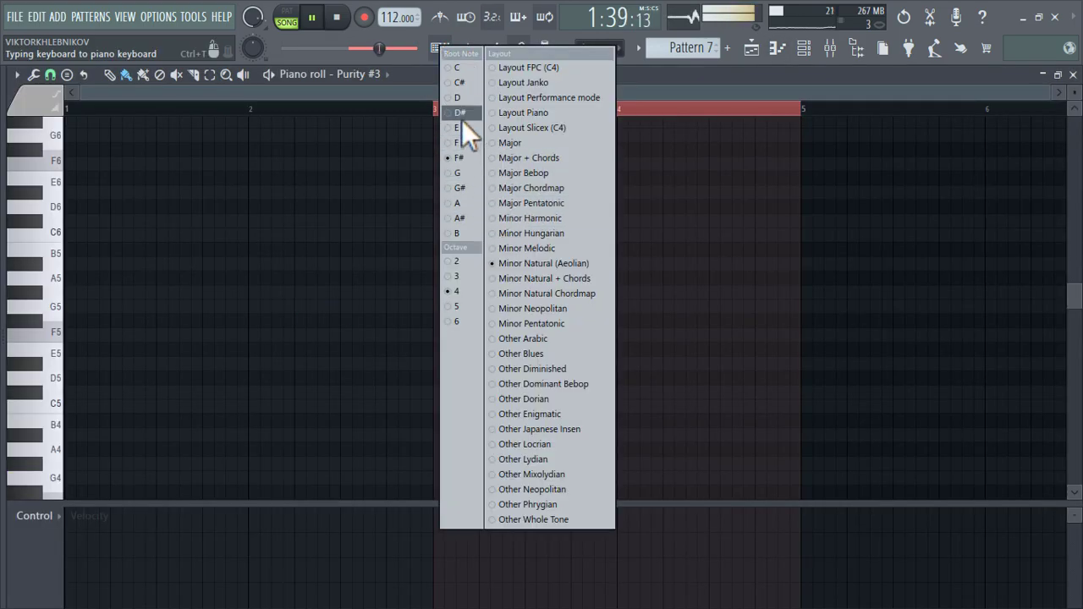
{"action": "left_click", "coordinate": [458, 143]}
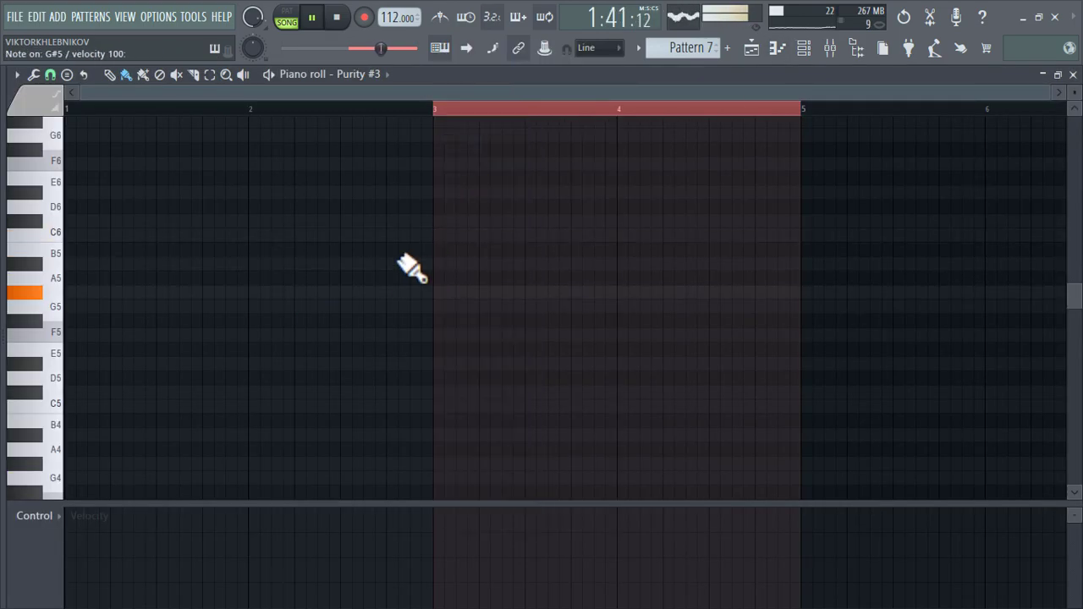
{"action": "left_click", "coordinate": [751, 47]}
{"action": "key", "text": "space"}
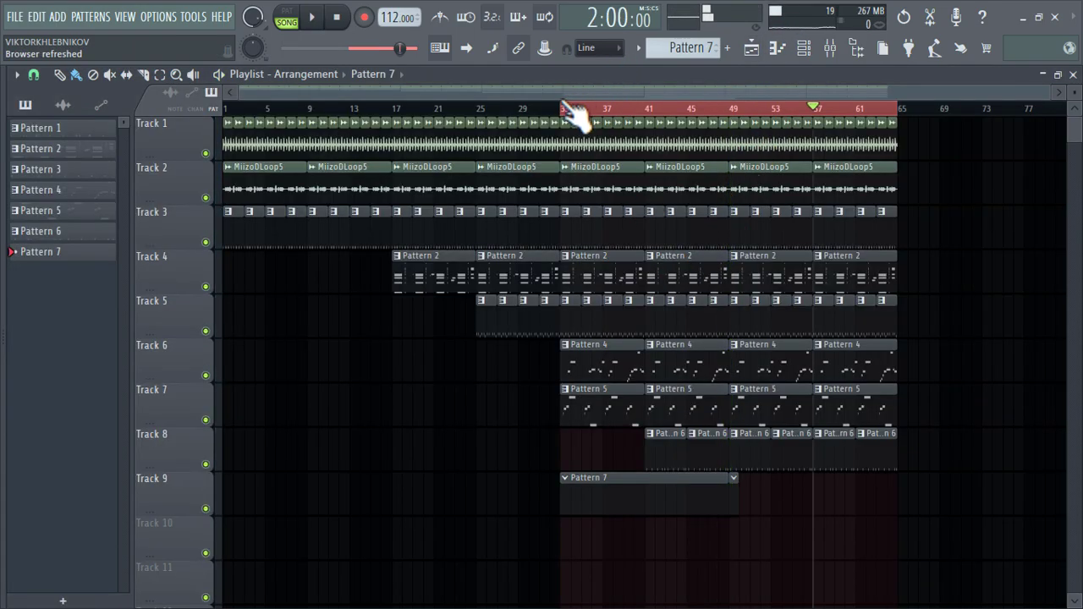
{"action": "key", "text": "space"}
{"action": "left_click", "coordinate": [555, 387]}
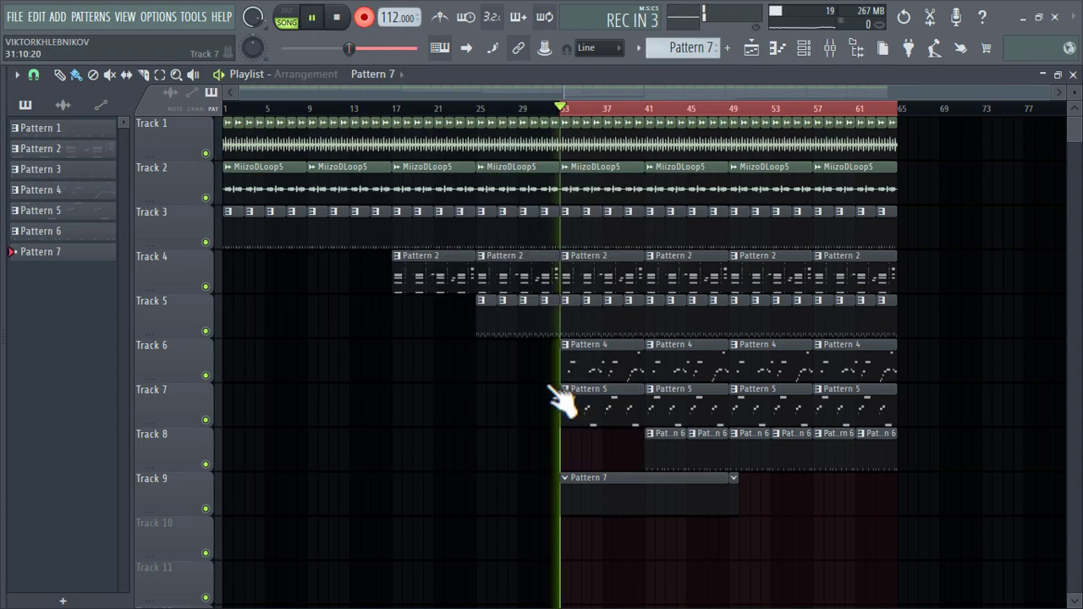
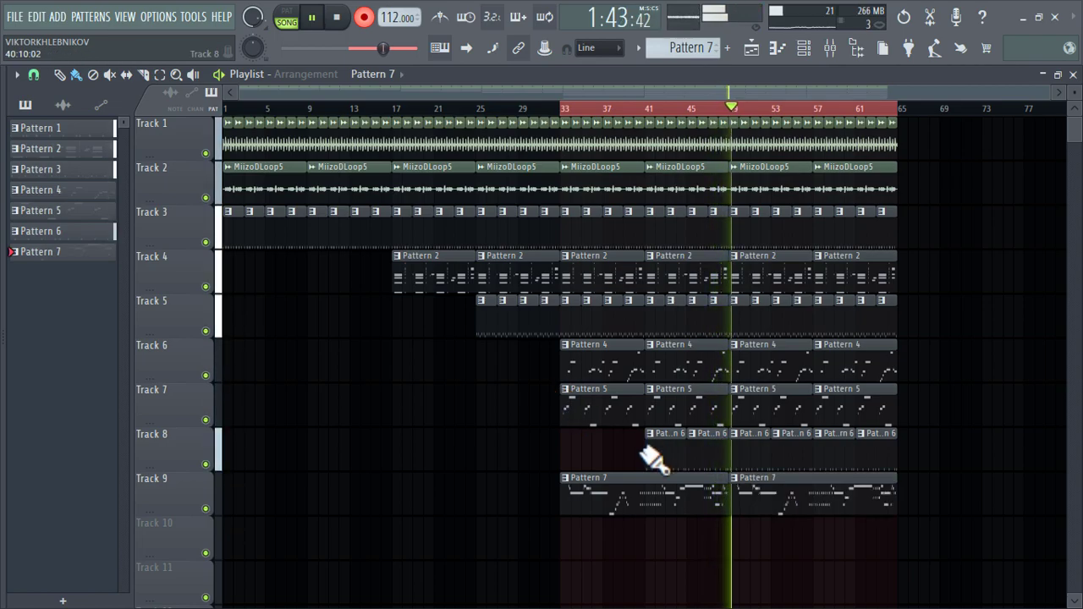
- Open the recorded Pattern 7 melody in the piano roll and quantize its notes with the Default template, including end times
{"action": "double_click", "coordinate": [633, 505]}
{"action": "key", "text": "alt+q"}
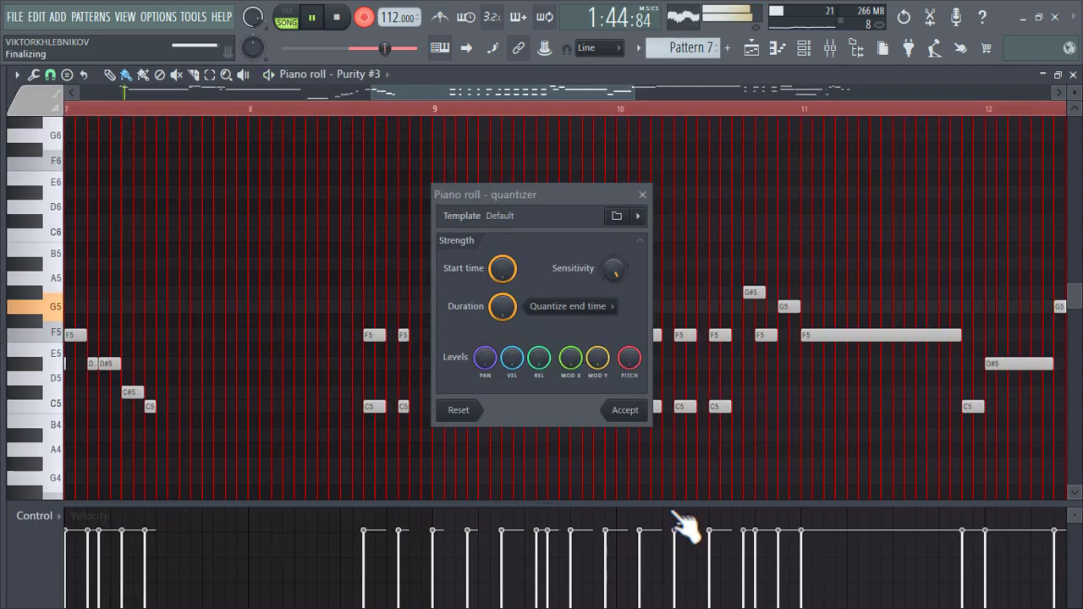
{"action": "left_click", "coordinate": [635, 411]}
- Randomize the velocity levels of the Purity #3 melody notes
{"action": "key", "text": "alt+r"}
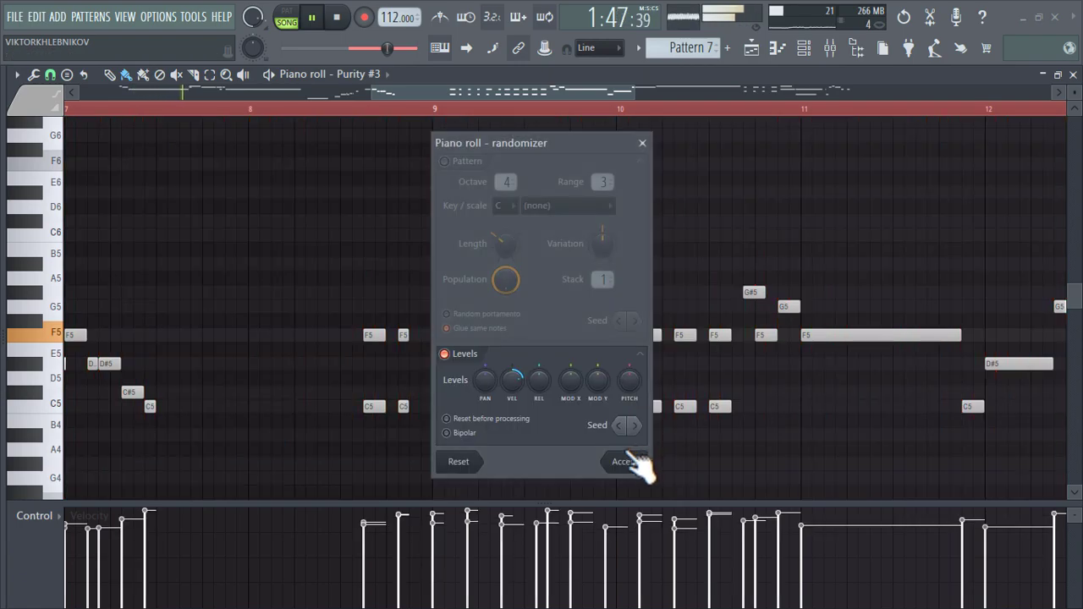
- Randomize the velocities of the Purity #3 notes in Pattern 7 and strum their start times
{"action": "left_click", "coordinate": [626, 463]}
{"action": "key", "text": "alt+s"}
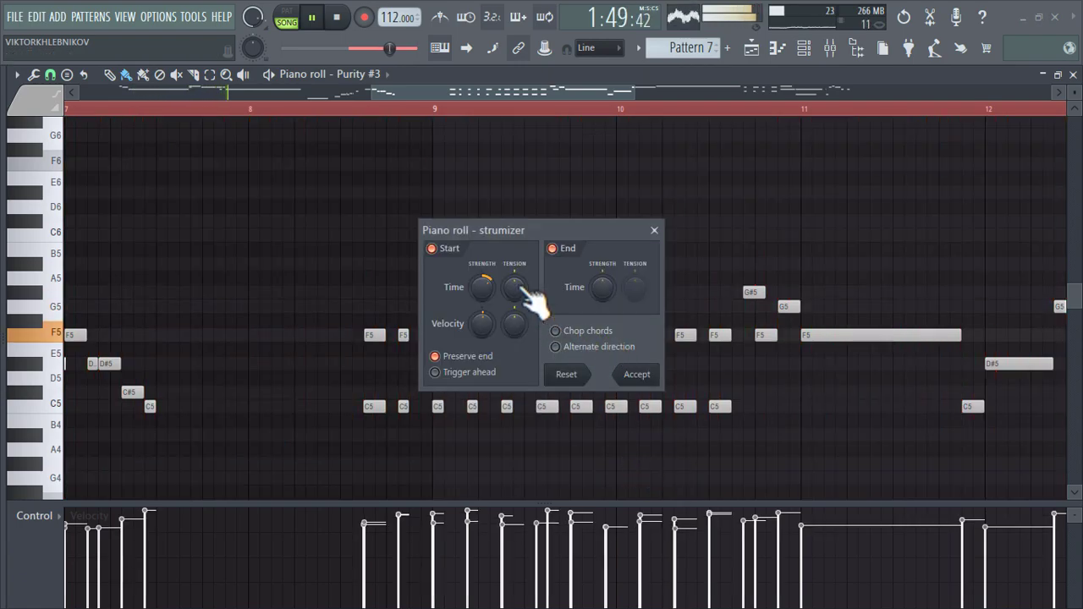
{"action": "left_click", "coordinate": [639, 377]}
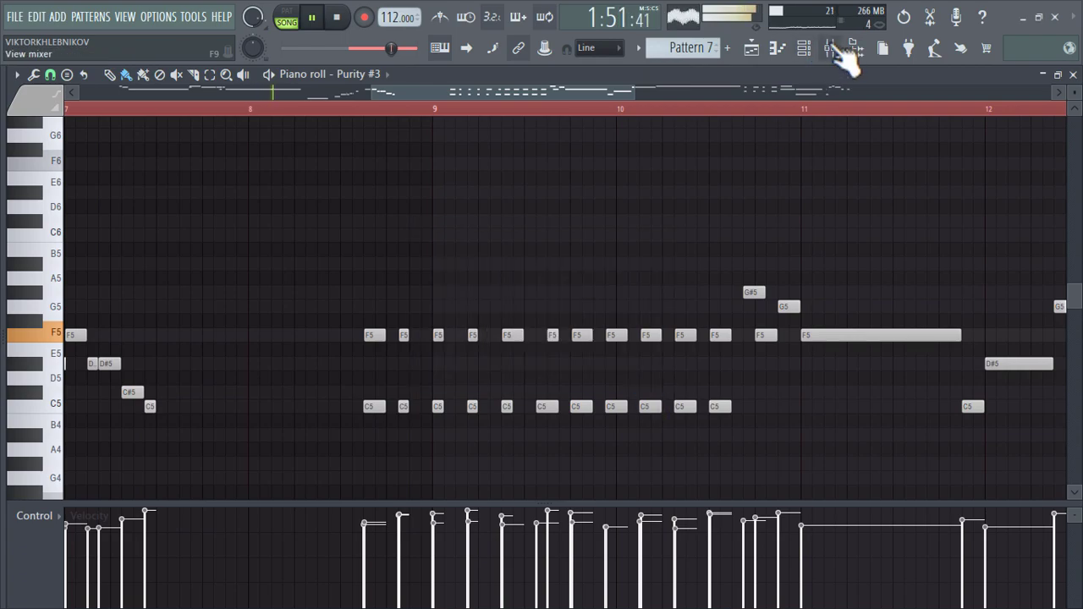
- Lower the Purity #3 mixer volume and add Fruity parametric EQ 2 using the 40Hz cut preset, with the high-pass band moved to about 267 Hz
{"action": "left_click", "coordinate": [842, 49]}
{"action": "left_click_drag", "start_coordinate": [356, 364], "coordinate": [354, 448]}
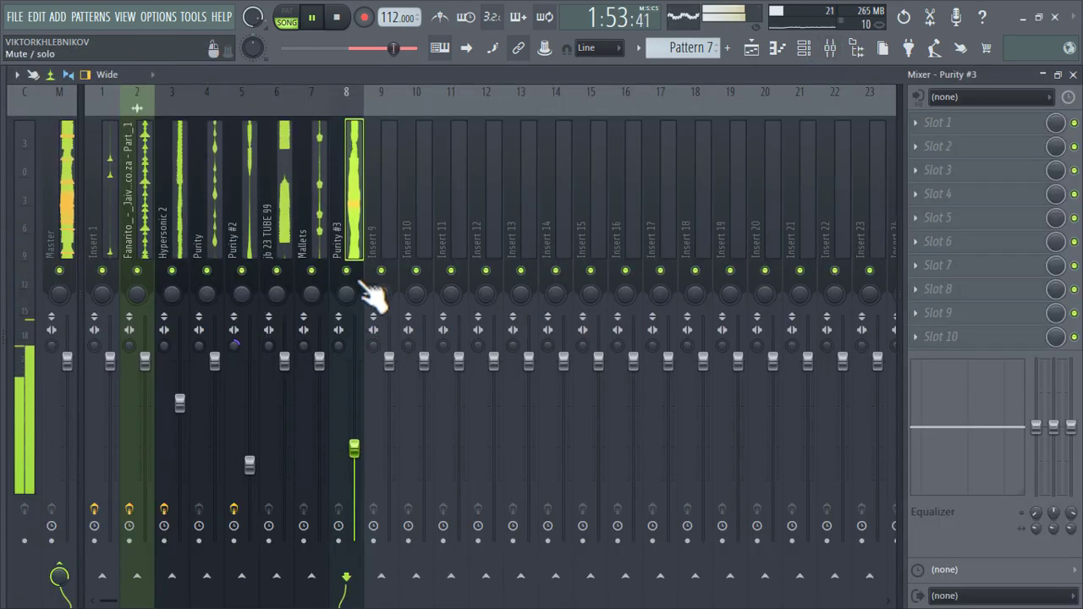
{"action": "left_click", "coordinate": [989, 127]}
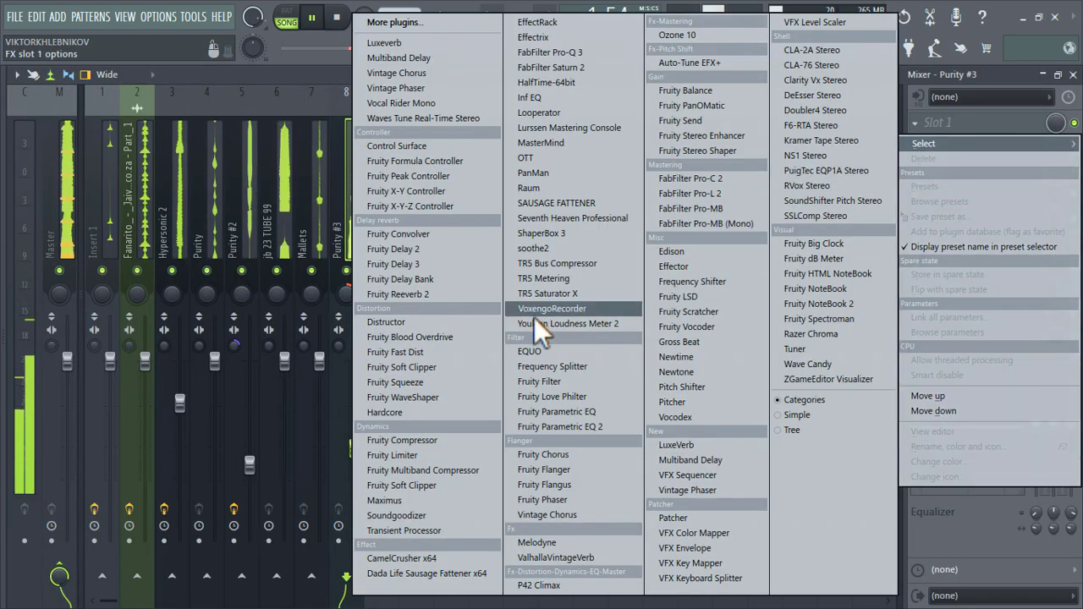
{"action": "left_click", "coordinate": [557, 426]}
{"action": "left_click", "coordinate": [527, 190]}
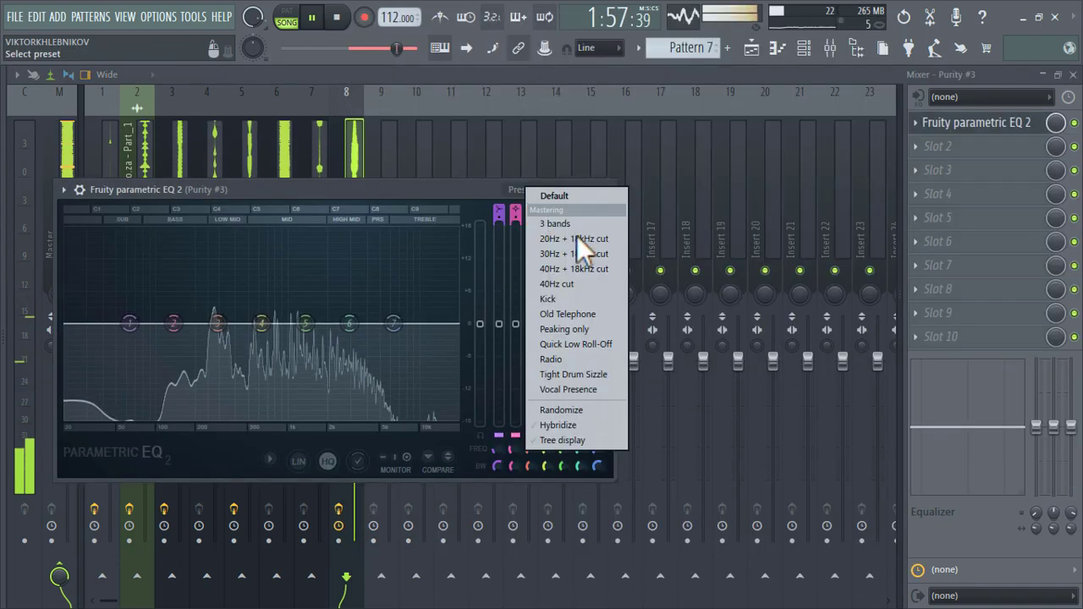
{"action": "left_click", "coordinate": [602, 282]}
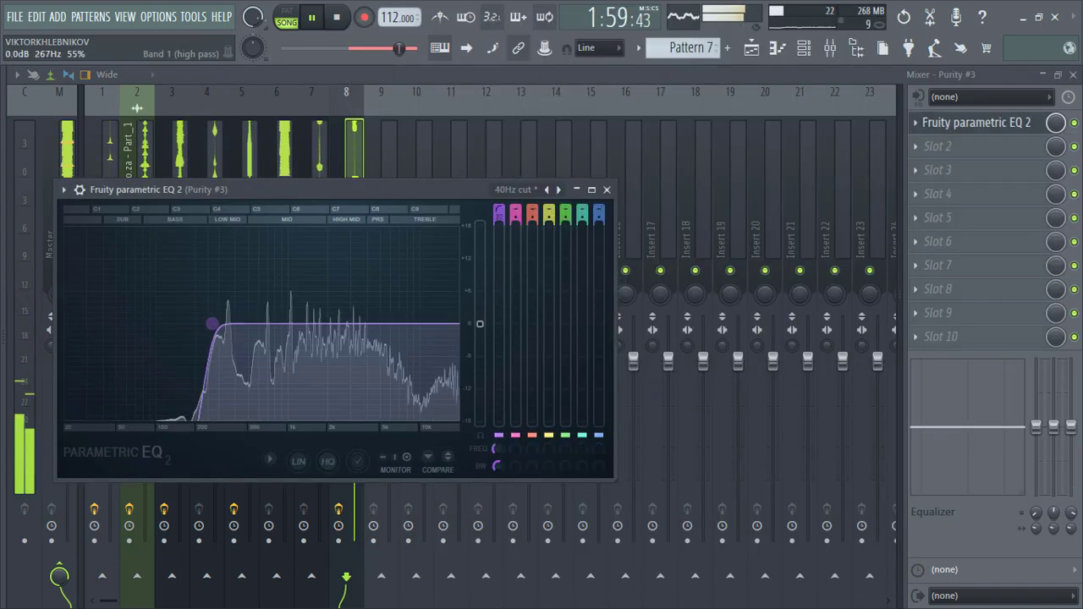
{"action": "left_click", "coordinate": [821, 99]}
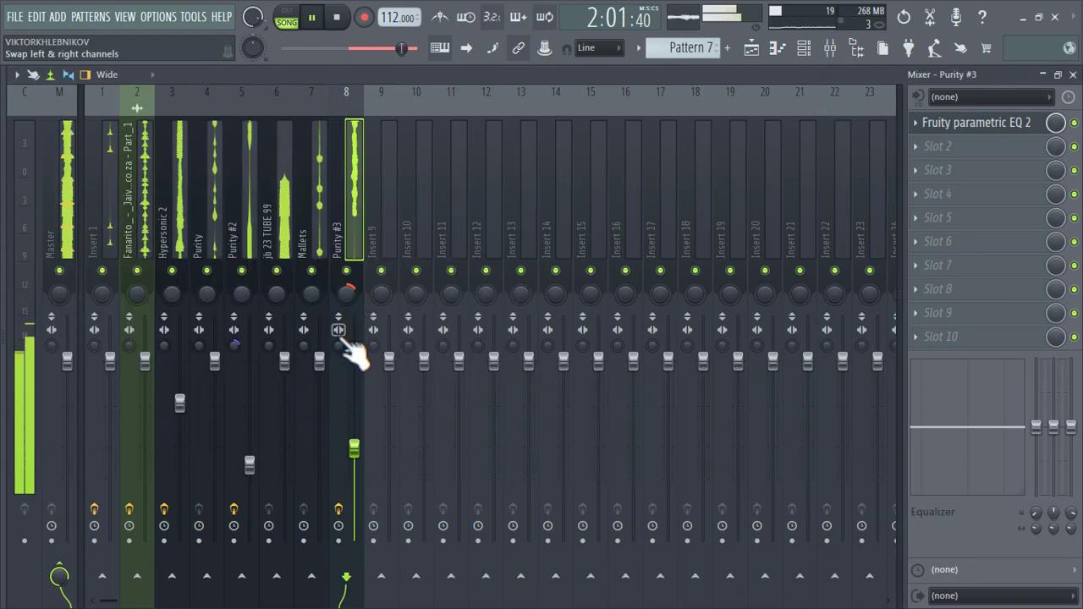
- Add Fruity delay bank to Purity #3's second effect slot at about 23% mix and raise the track volume slightly
{"action": "left_click", "coordinate": [987, 149]}
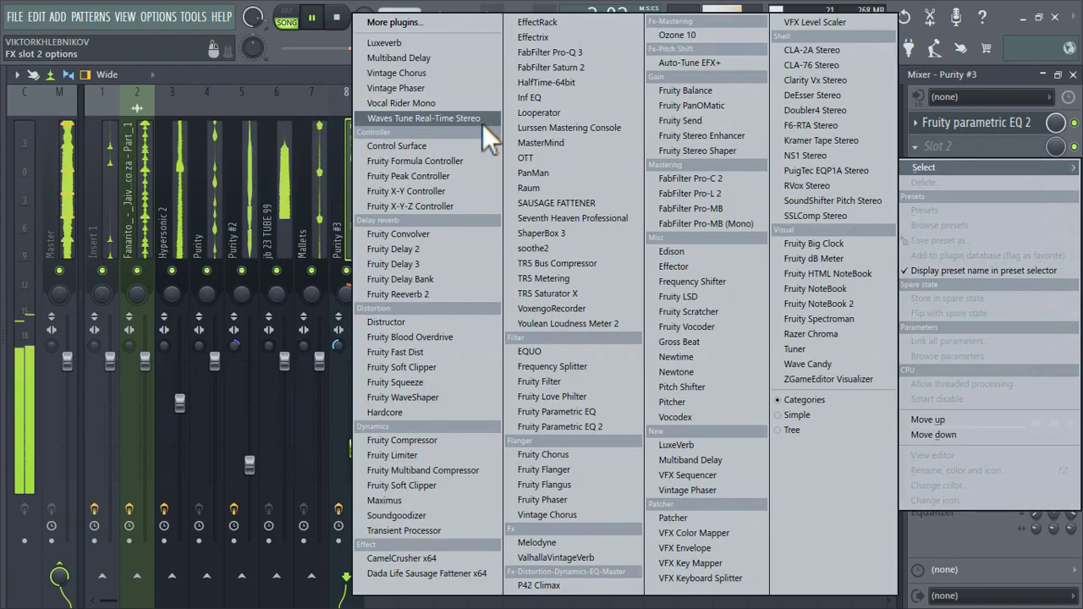
{"action": "left_click", "coordinate": [435, 279]}
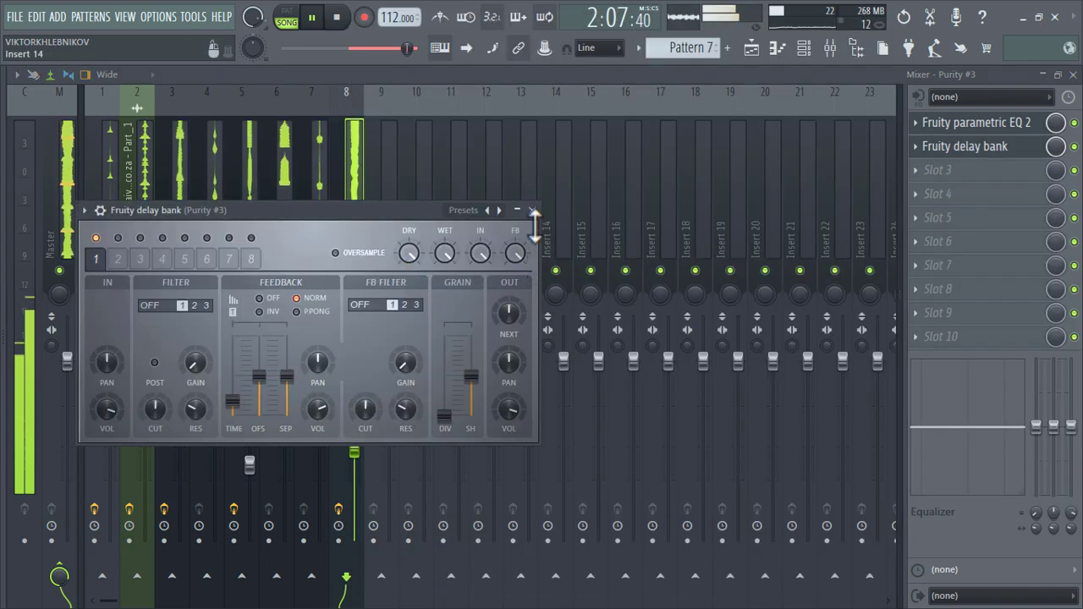
{"action": "left_click", "coordinate": [532, 211]}
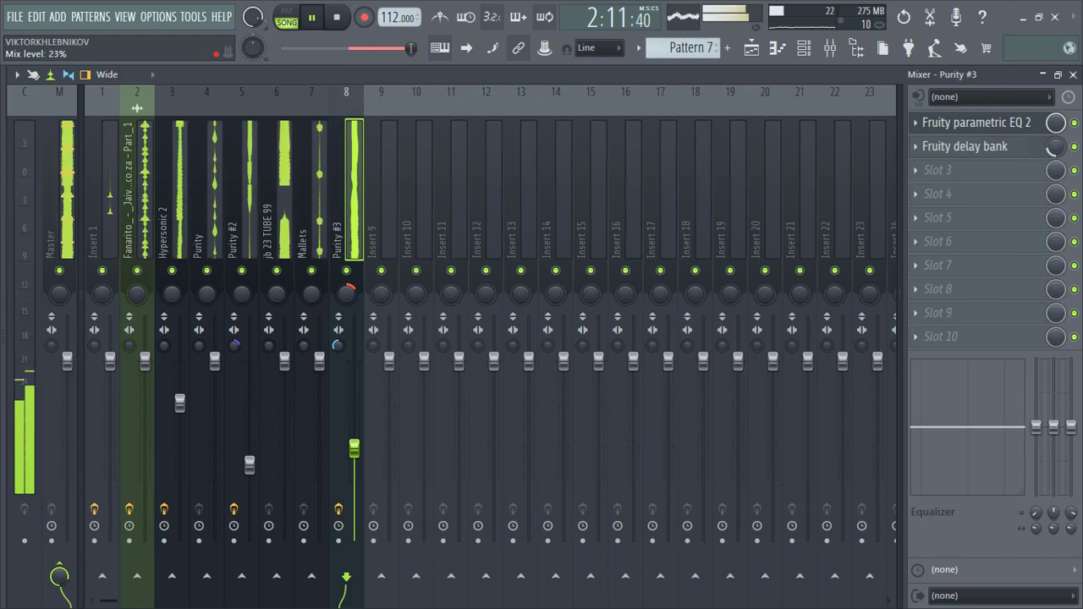
{"action": "left_click_drag", "start_coordinate": [355, 447], "coordinate": [355, 442]}
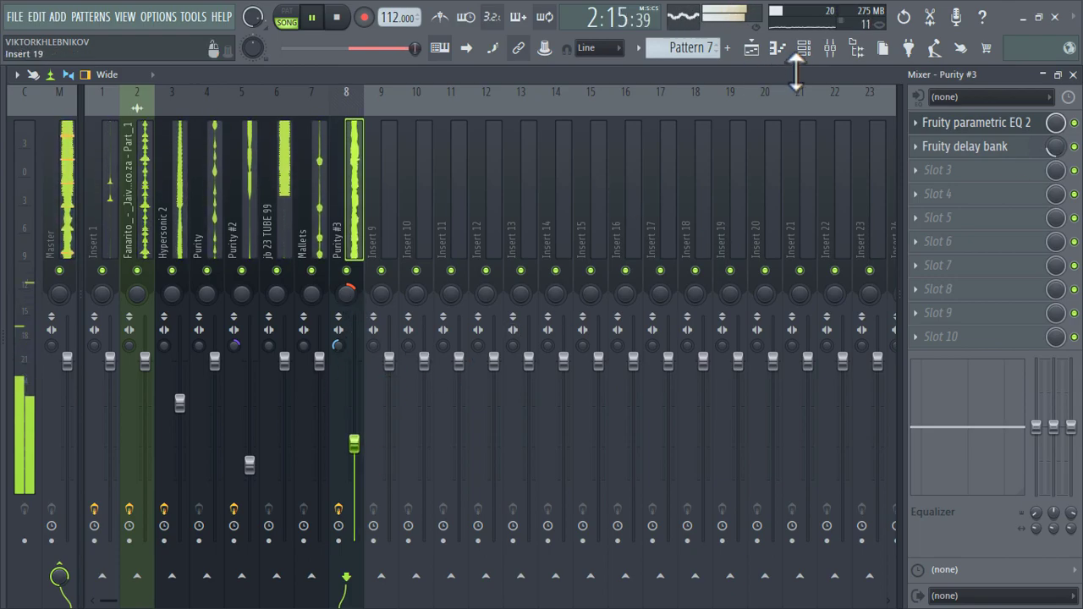
- Make the second Pattern 7 clip on Track 9 of the playlist unique
{"action": "left_click", "coordinate": [755, 51]}
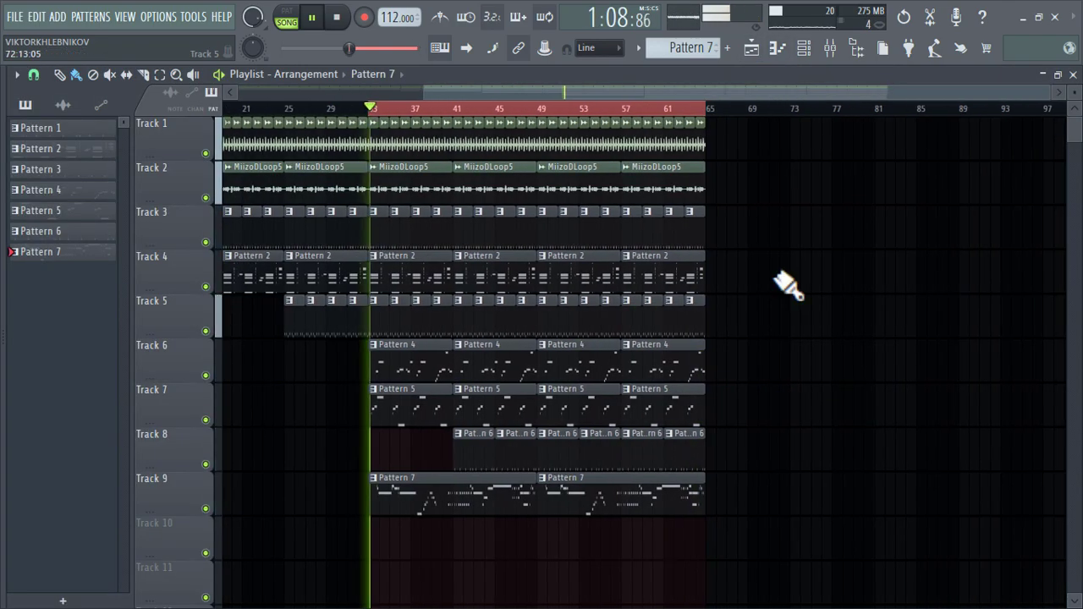
{"action": "scroll", "coordinate": [612, 535], "scroll_direction": "left", "scroll_amount": 5}
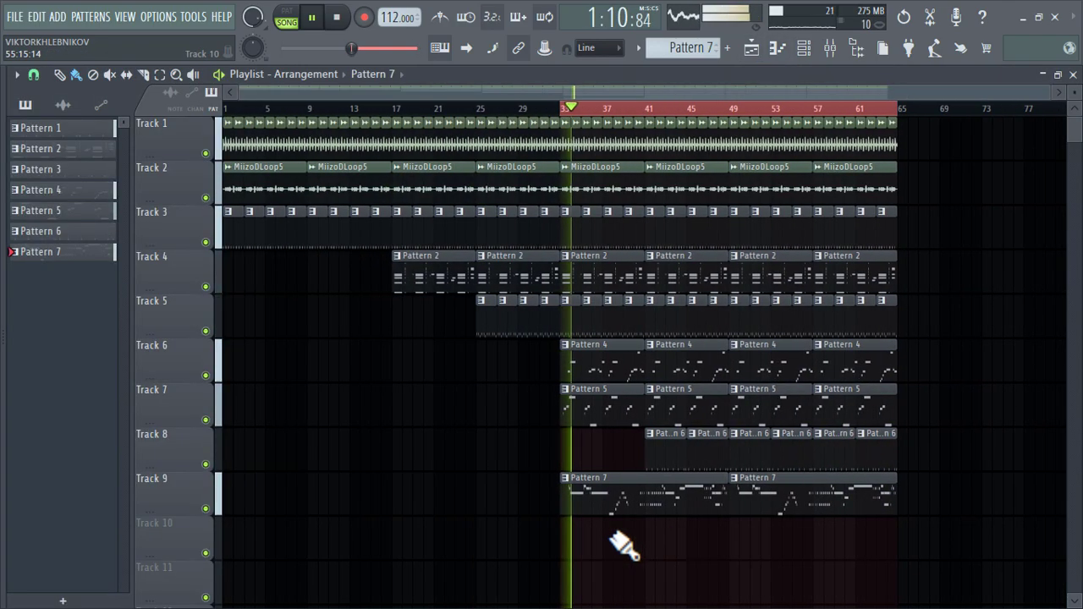
{"action": "scroll", "coordinate": [805, 365], "scroll_direction": "right", "scroll_amount": 3}
{"action": "left_click", "coordinate": [622, 481]}
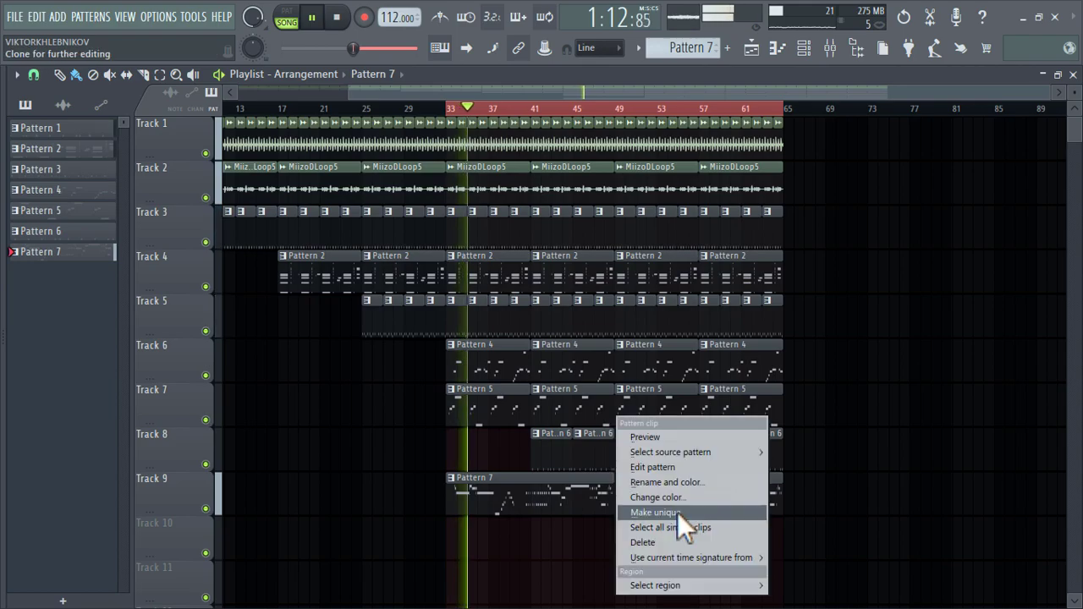
{"action": "left_click", "coordinate": [675, 510]}
- Open the new Pattern 8 clip and copy the notes of its Purity #3 channel
{"action": "double_click", "coordinate": [675, 501]}
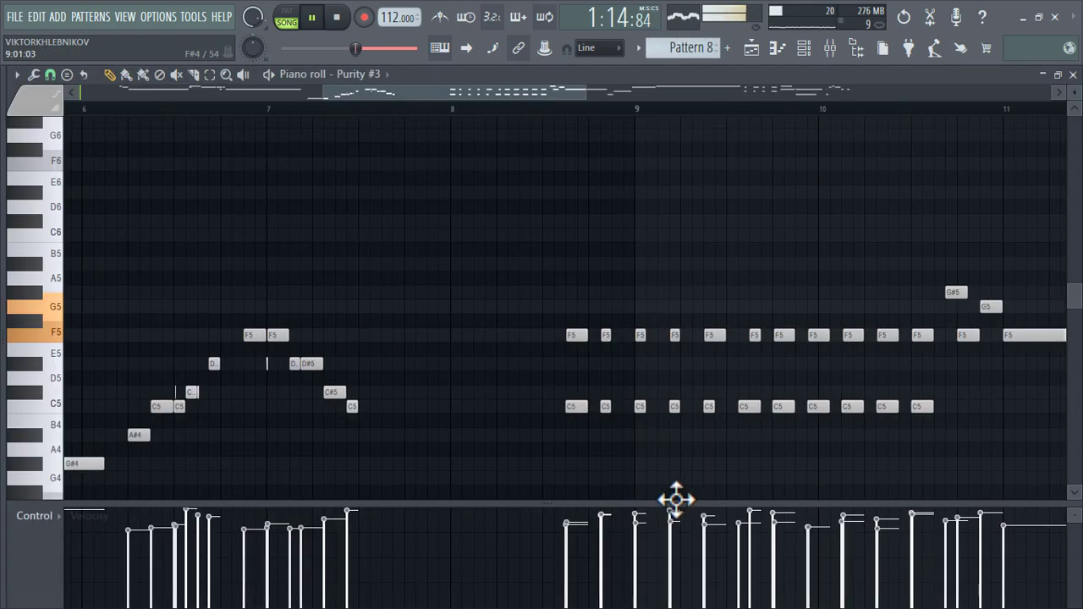
{"action": "left_click", "coordinate": [809, 53]}
{"action": "right_click", "coordinate": [370, 359]}
{"action": "left_click", "coordinate": [546, 374]}
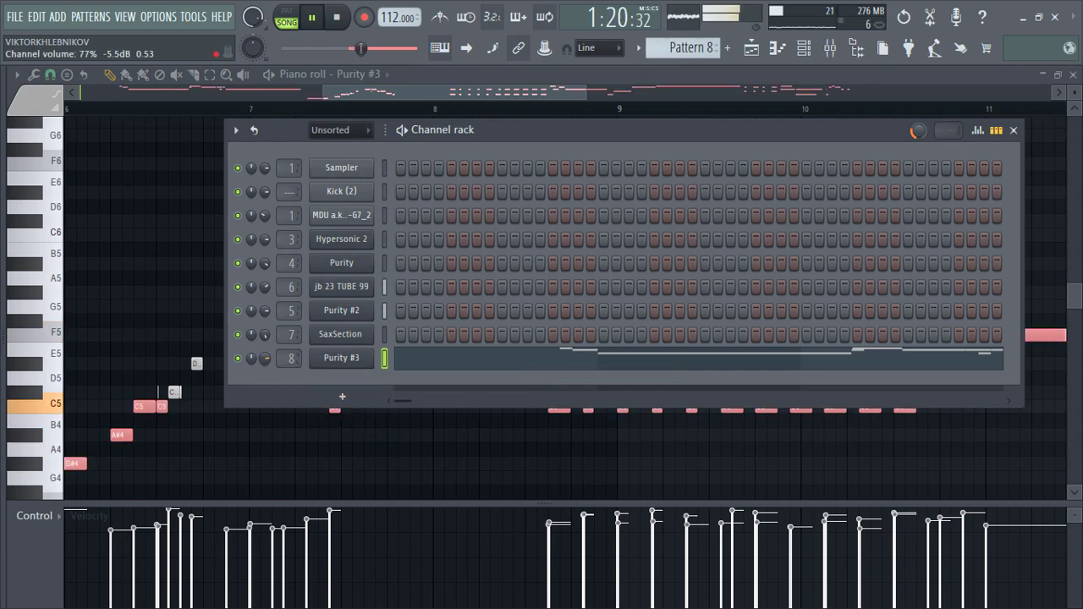
- Add a Sytrus channel and load its Jupiter preset
{"action": "left_click", "coordinate": [343, 397]}
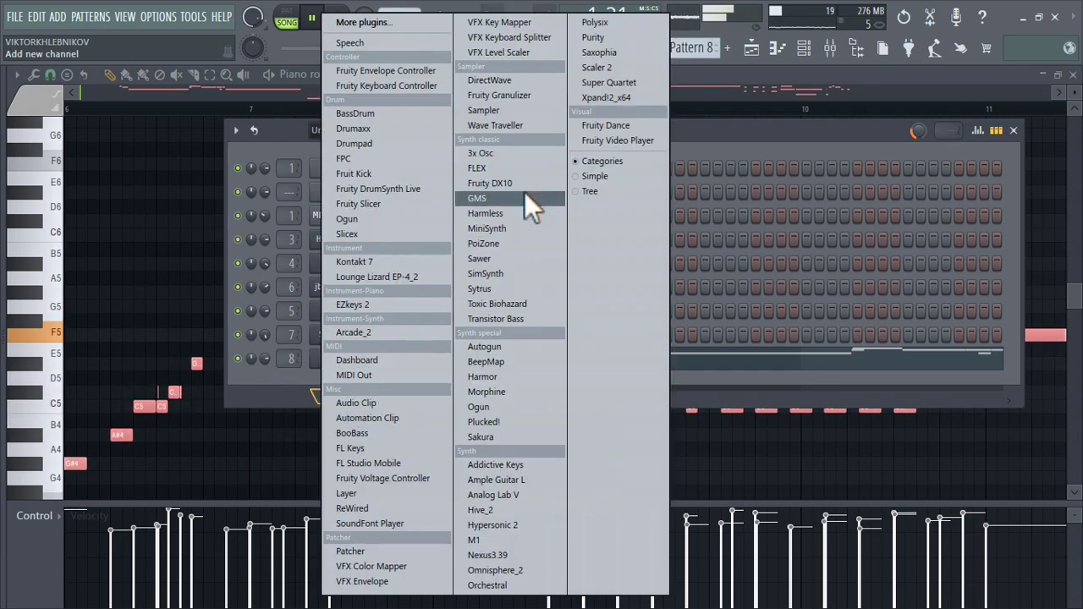
{"action": "left_click", "coordinate": [510, 287]}
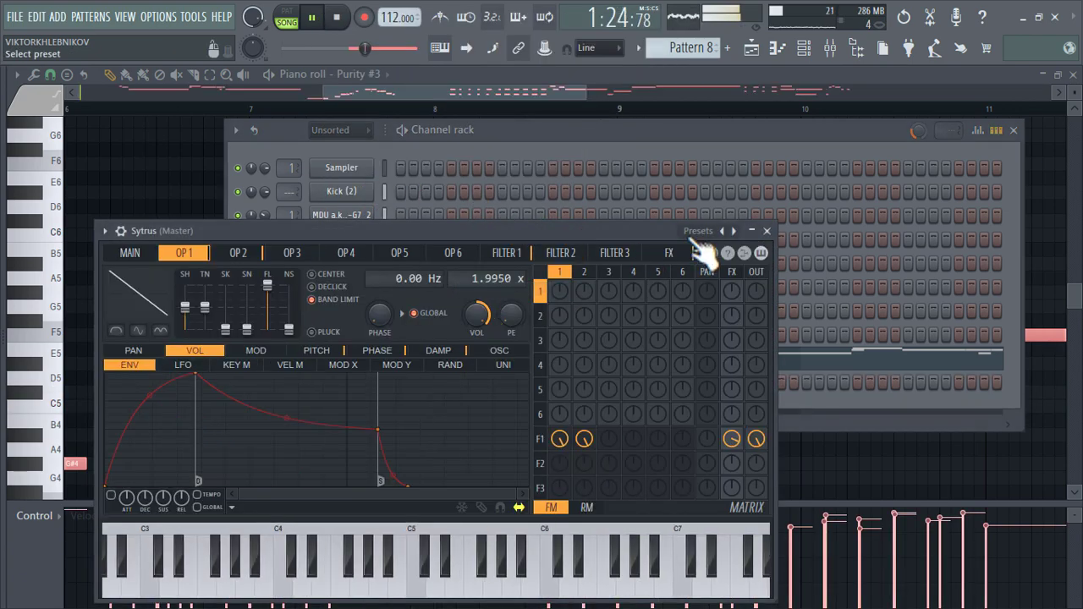
{"action": "left_click", "coordinate": [696, 239]}
{"action": "left_click", "coordinate": [637, 160]}
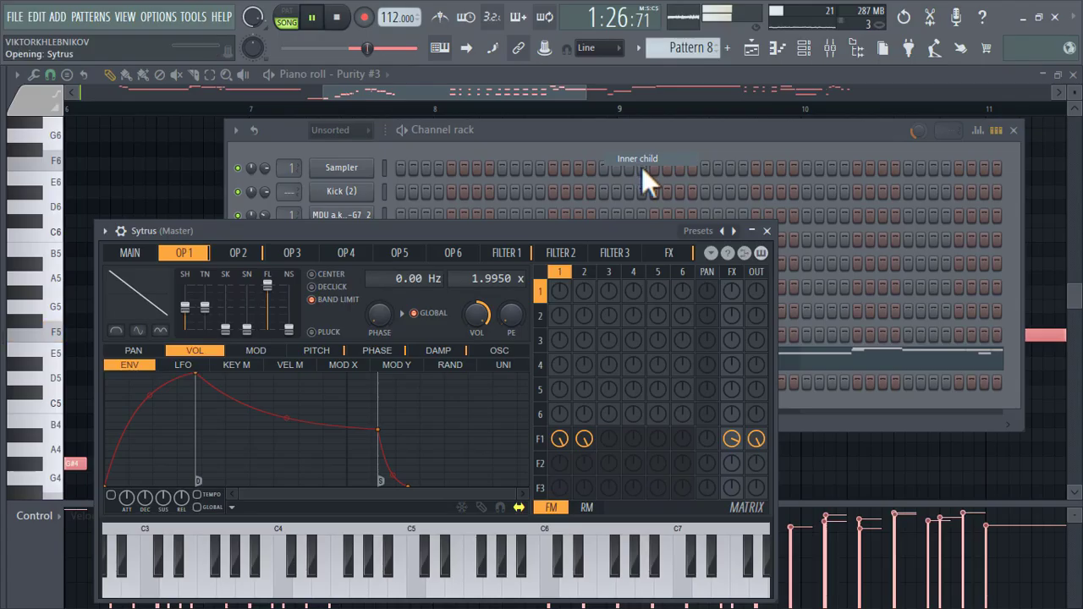
{"action": "left_click", "coordinate": [723, 231]}
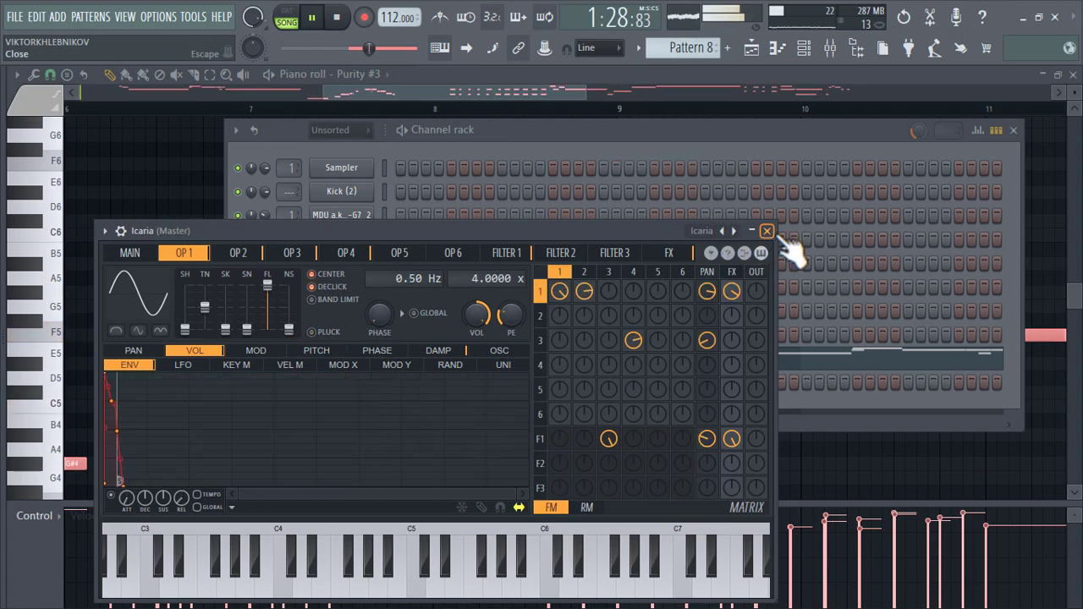
{"action": "left_click", "coordinate": [734, 231]}
{"action": "left_click", "coordinate": [734, 231]}
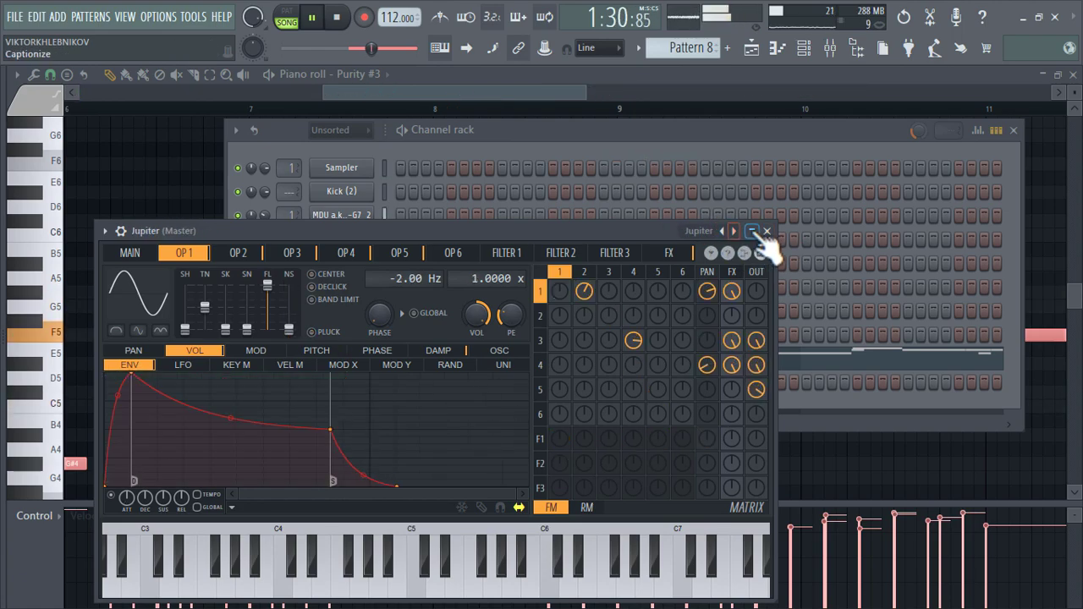
{"action": "left_click", "coordinate": [752, 231]}
- Paste the copied notes into the Jupiter channel and route it to a free mixer track
{"action": "right_click", "coordinate": [345, 388]}
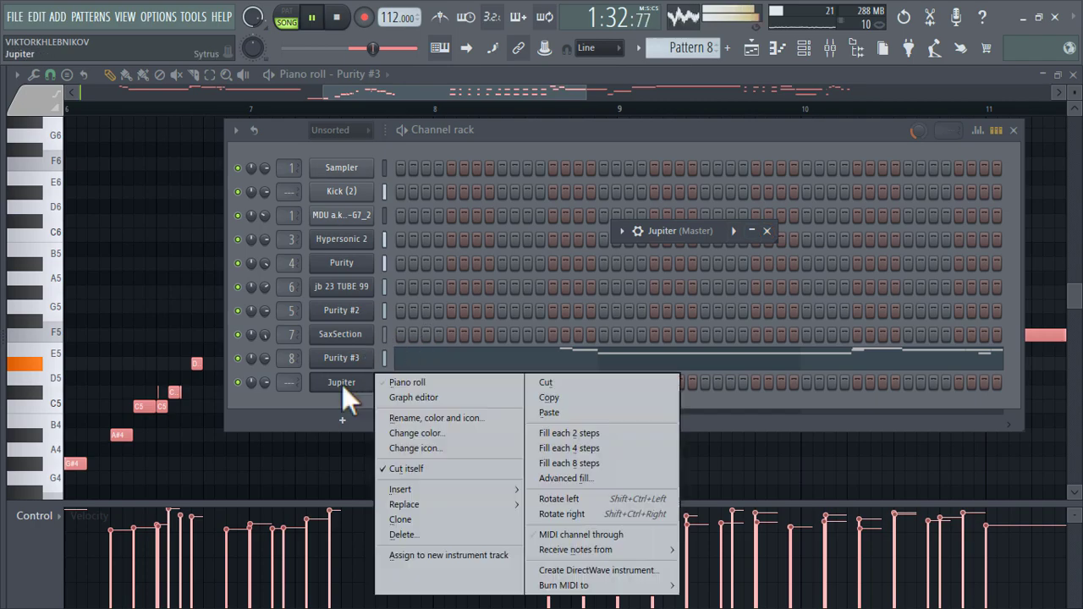
{"action": "left_click", "coordinate": [557, 407]}
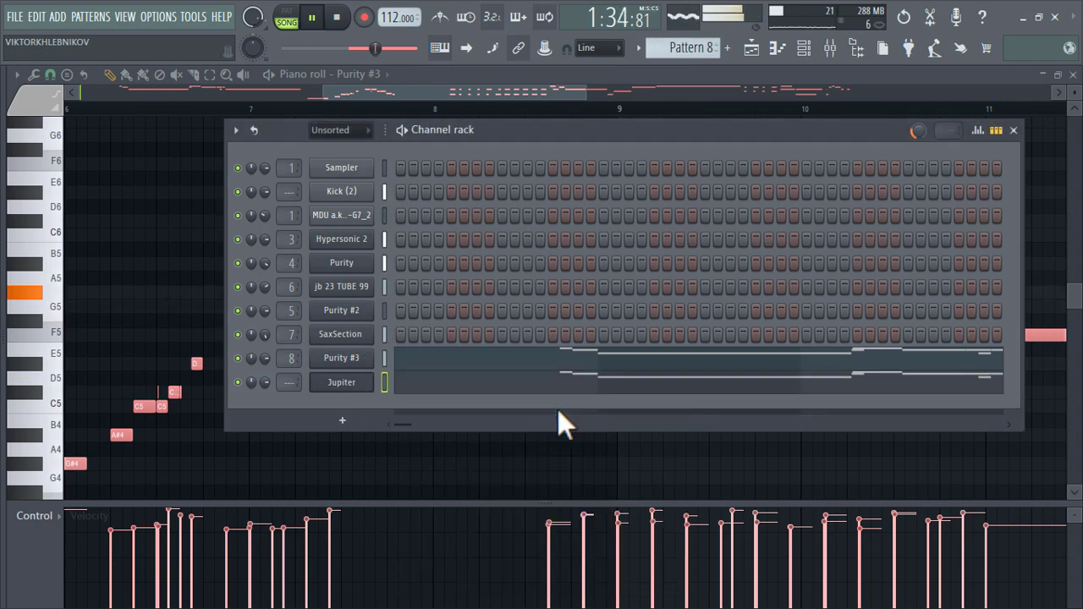
{"action": "key", "text": "ctrl+l"}
- Set Jupiter's stereo separation to 100% separated and add Fruity parametric EQ in slot 2 with the 90 and 250 Hz bands lowered
{"action": "left_click", "coordinate": [832, 49]}
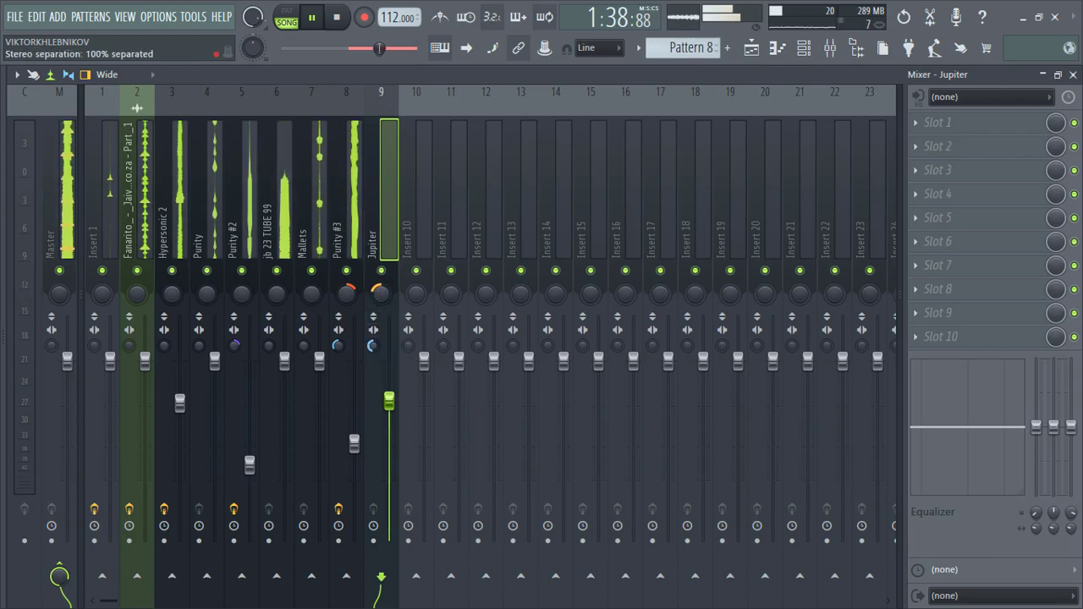
{"action": "left_click", "coordinate": [982, 146]}
{"action": "left_click", "coordinate": [594, 413]}
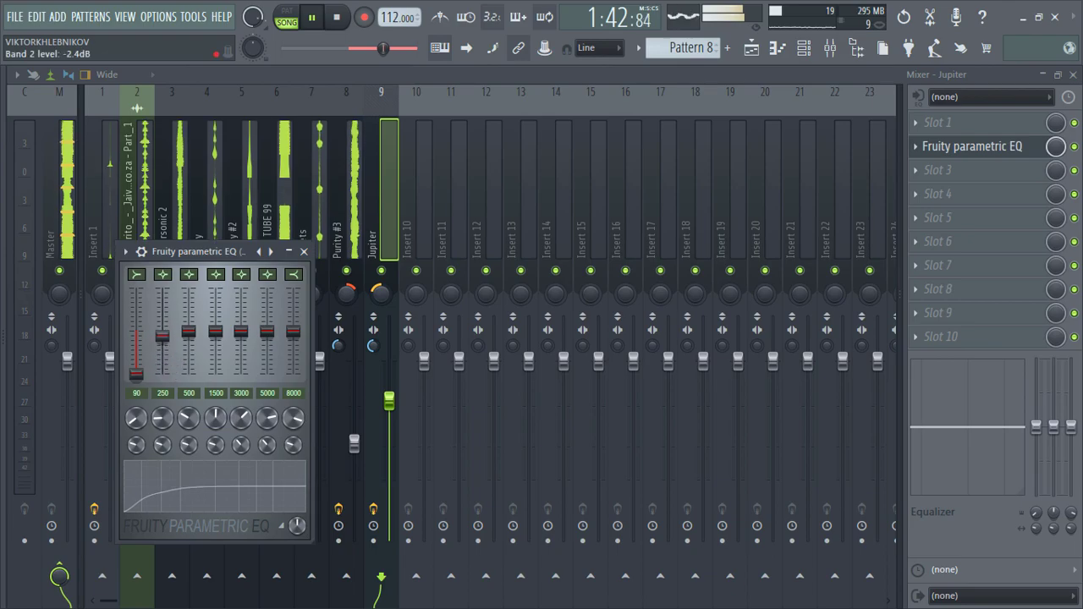
- Add Fruity Reeverb 2 to Jupiter's slot 3 with a raised wet level and low cut, and reduce the slot's mix level
{"action": "left_click", "coordinate": [978, 179]}
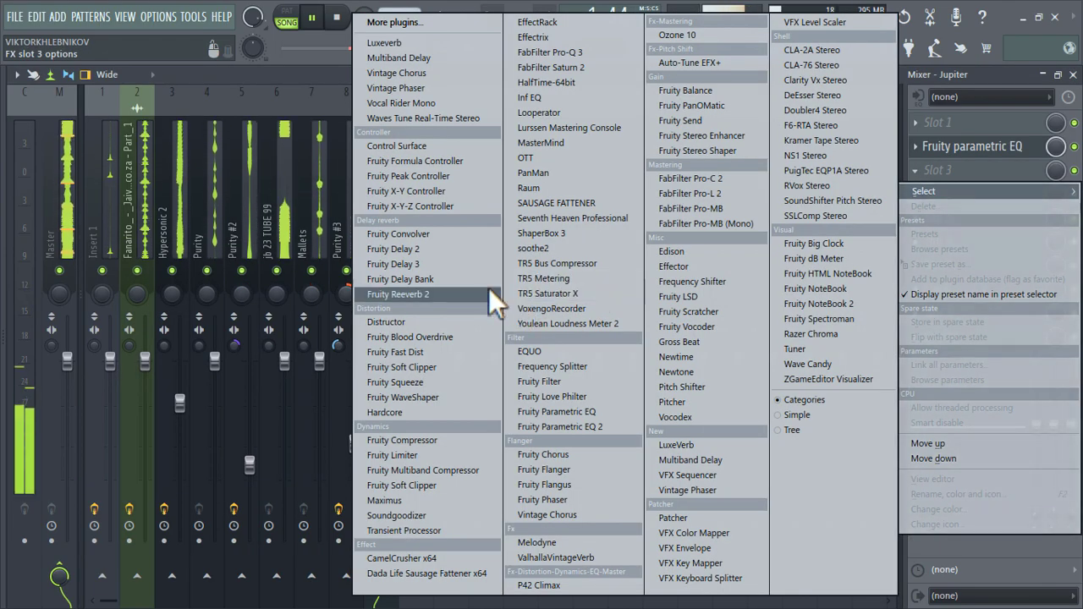
{"action": "left_click", "coordinate": [460, 294]}
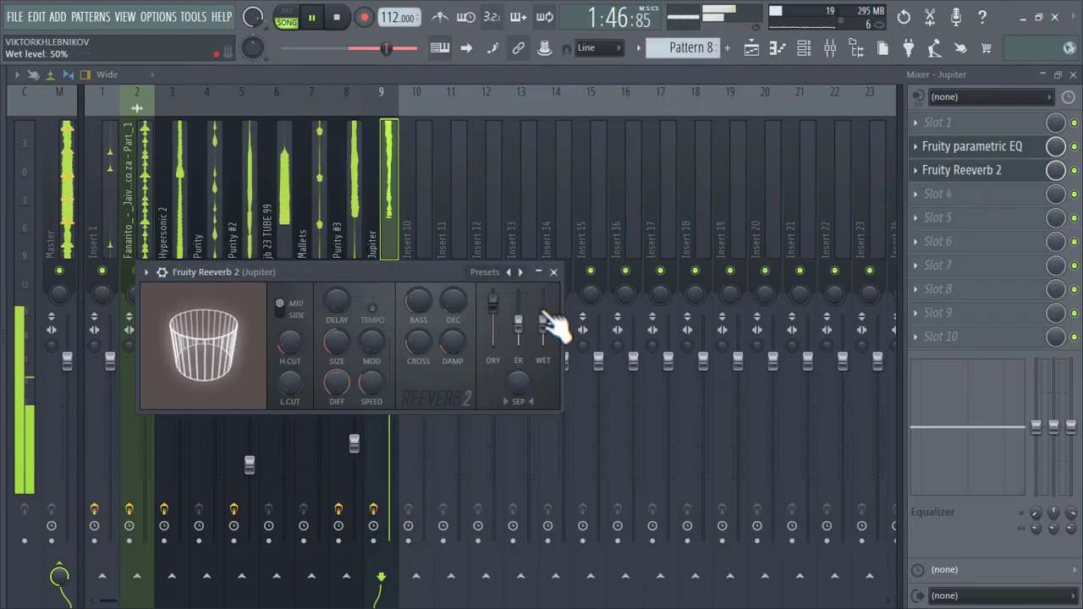
{"action": "left_click_drag", "start_coordinate": [545, 315], "coordinate": [543, 292]}
{"action": "left_click_drag", "start_coordinate": [290, 382], "coordinate": [290, 347]}
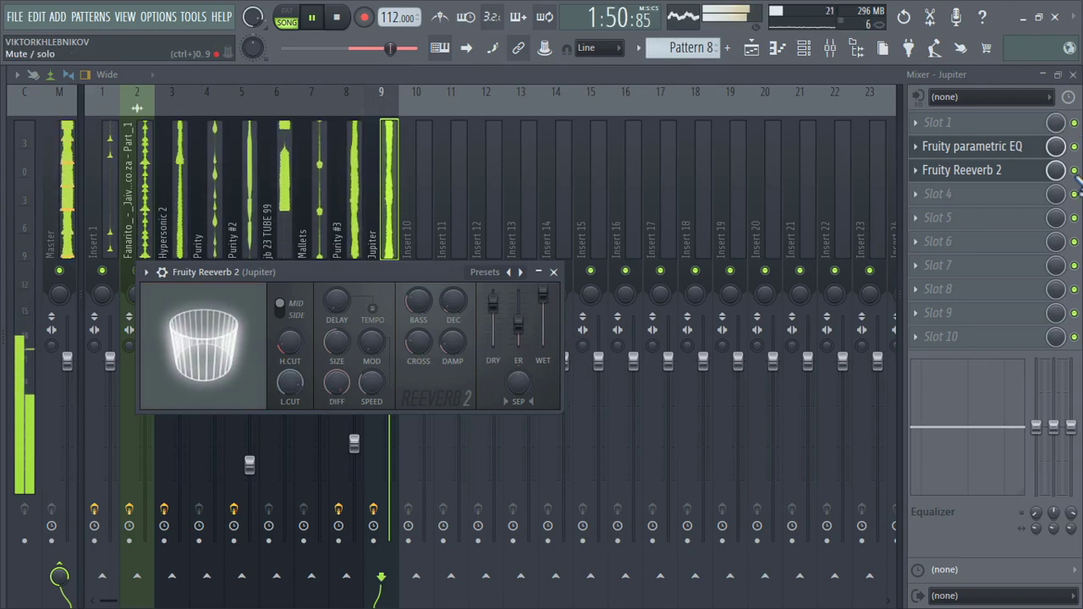
{"action": "left_click_drag", "start_coordinate": [1055, 171], "coordinate": [1056, 200]}
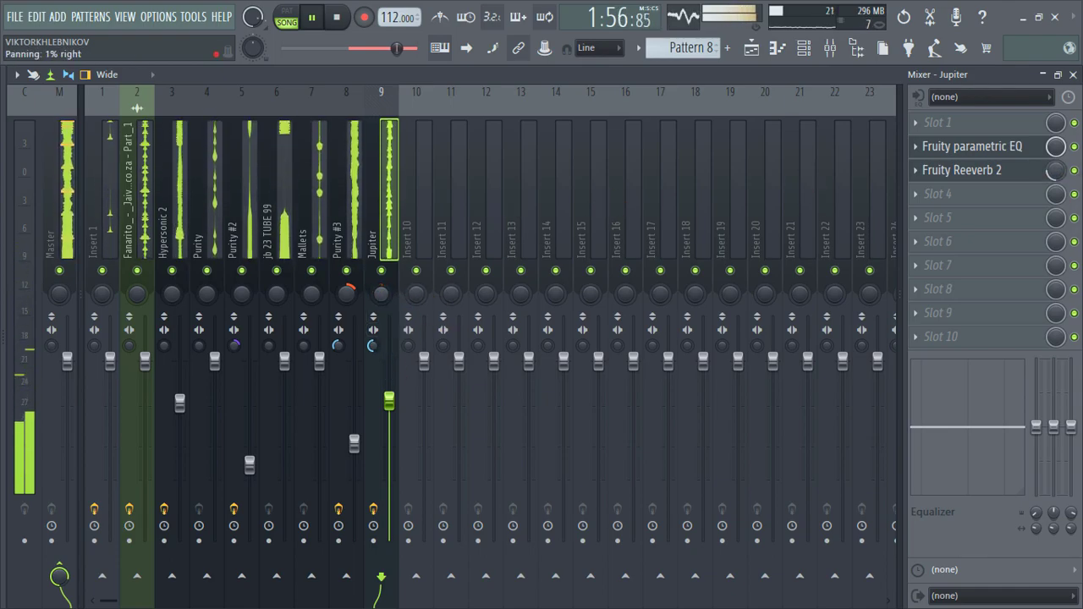
- Extend the Pattern 6 clips on Track 8 of the playlist from bar 65 up to bar 81
{"action": "left_click", "coordinate": [755, 49]}
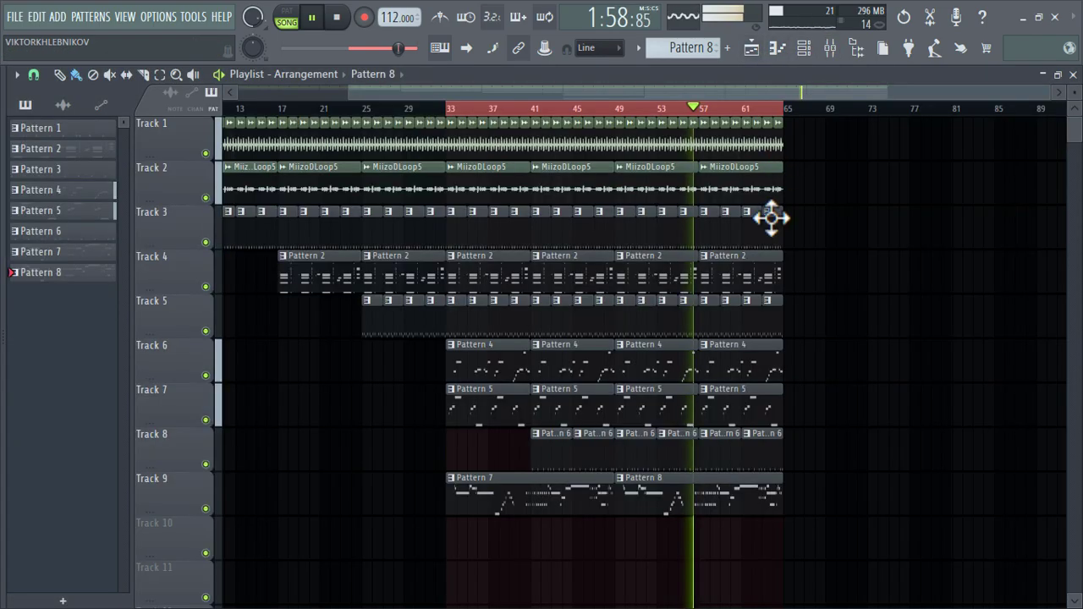
{"action": "left_click", "coordinate": [774, 457]}
{"action": "left_click_drag", "start_coordinate": [792, 457], "coordinate": [926, 460]}
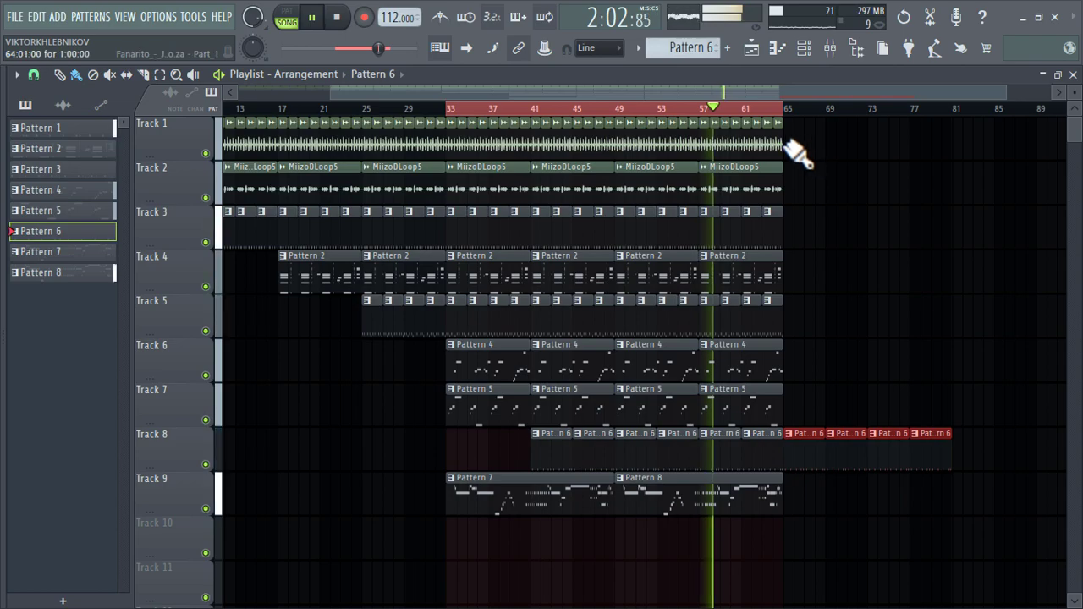
- Extend the audio loop clips on Track 1 and the MiizoDLoop5 clips on Track 2 up to bar 81
{"action": "left_click", "coordinate": [756, 142]}
{"action": "left_click_drag", "start_coordinate": [796, 149], "coordinate": [940, 165]}
{"action": "left_click", "coordinate": [770, 186]}
{"action": "left_click_drag", "start_coordinate": [791, 181], "coordinate": [872, 200]}
- Extend the pattern clips on Track 3 and the Pattern 3 clips on Track 5 up to bar 81
{"action": "left_click", "coordinate": [778, 237]}
{"action": "left_click_drag", "start_coordinate": [787, 233], "coordinate": [948, 248]}
{"action": "left_click", "coordinate": [779, 315]}
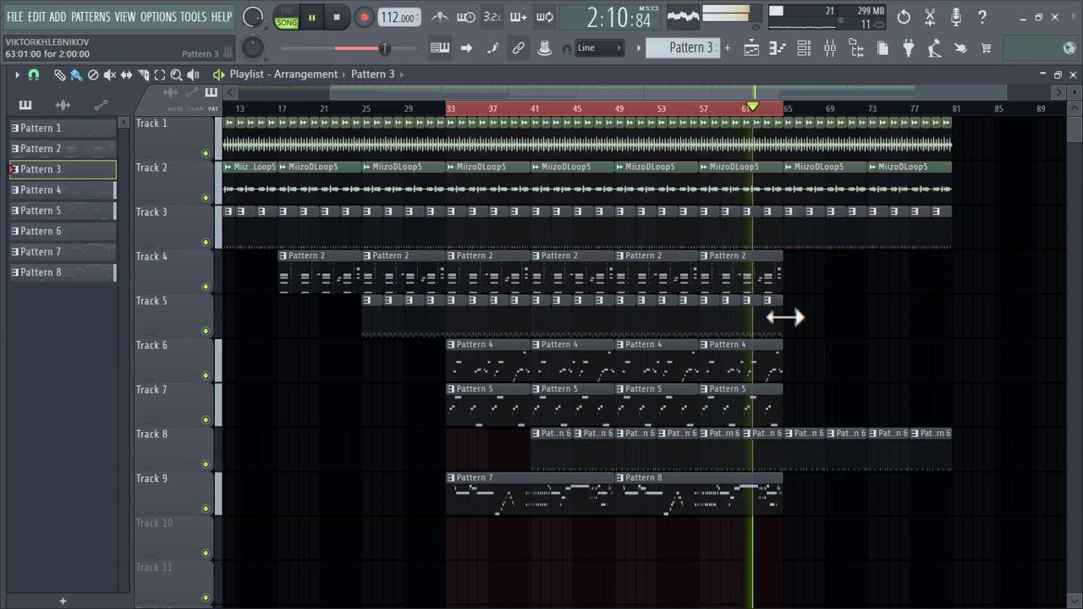
{"action": "left_click_drag", "start_coordinate": [792, 320], "coordinate": [928, 328]}
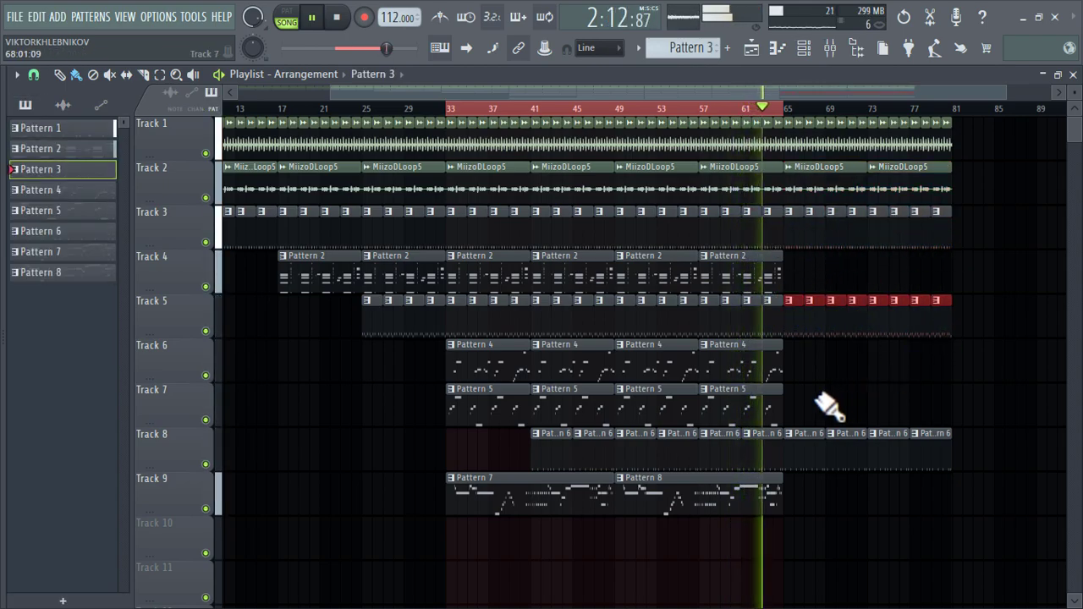
- Copy the Purity #2 channel's notes from Pattern 5 and return to the playlist
{"action": "double_click", "coordinate": [762, 410]}
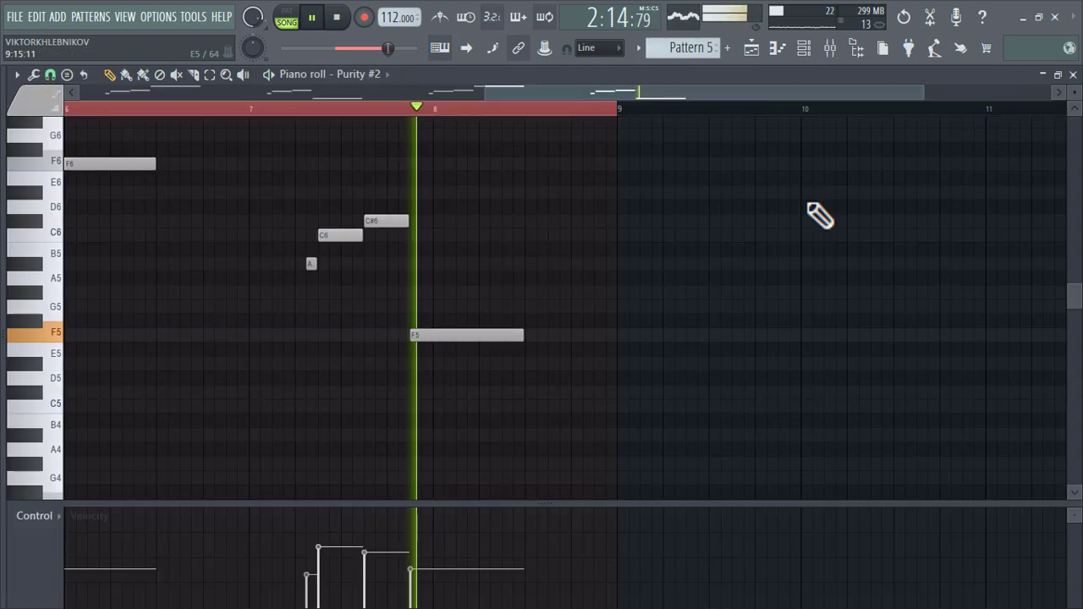
{"action": "left_click", "coordinate": [805, 47]}
{"action": "right_click", "coordinate": [350, 312]}
{"action": "left_click", "coordinate": [529, 326]}
{"action": "left_click", "coordinate": [755, 49]}
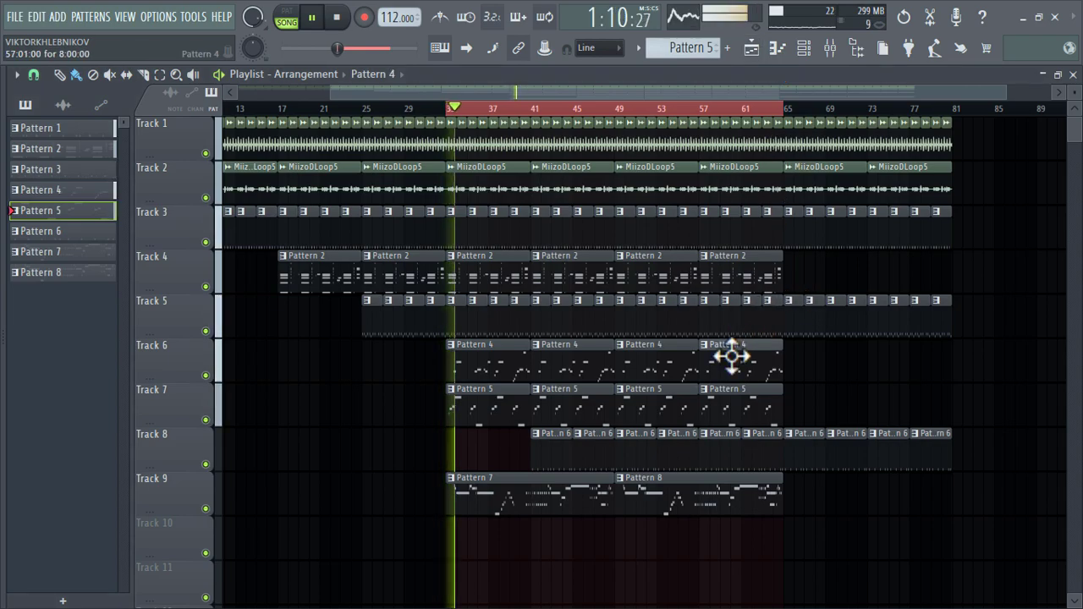
- Copy the jb 23 TUBE 99 channel's notes from Pattern 4 and return to the playlist
{"action": "double_click", "coordinate": [732, 356]}
{"action": "left_click", "coordinate": [804, 48]}
{"action": "right_click", "coordinate": [369, 291]}
{"action": "left_click", "coordinate": [569, 314]}
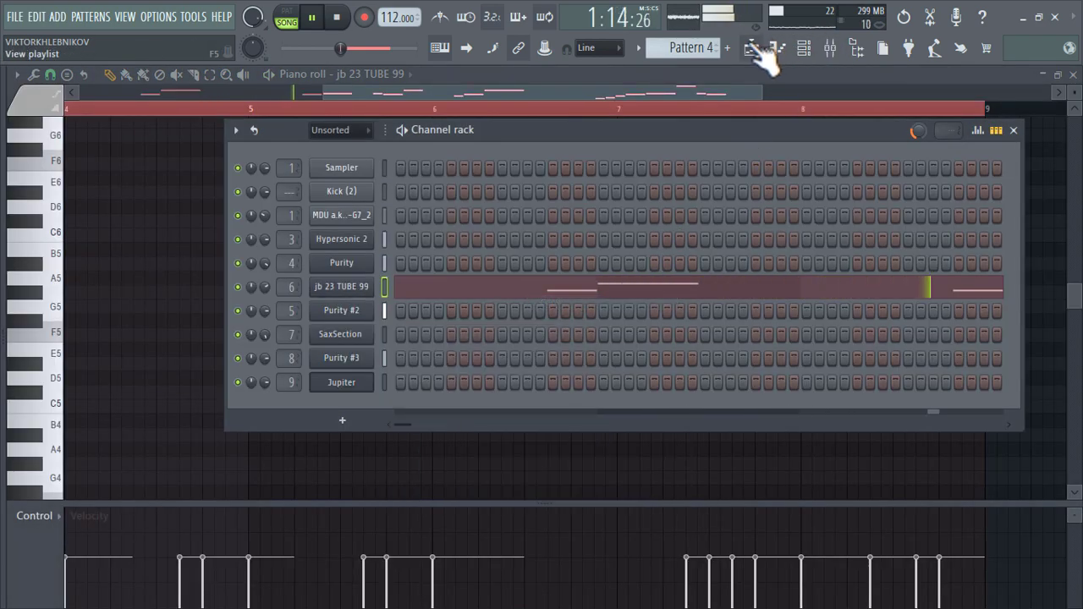
{"action": "left_click", "coordinate": [756, 49]}
{"action": "scroll", "coordinate": [704, 47], "scroll_direction": "down", "scroll_amount": 1}
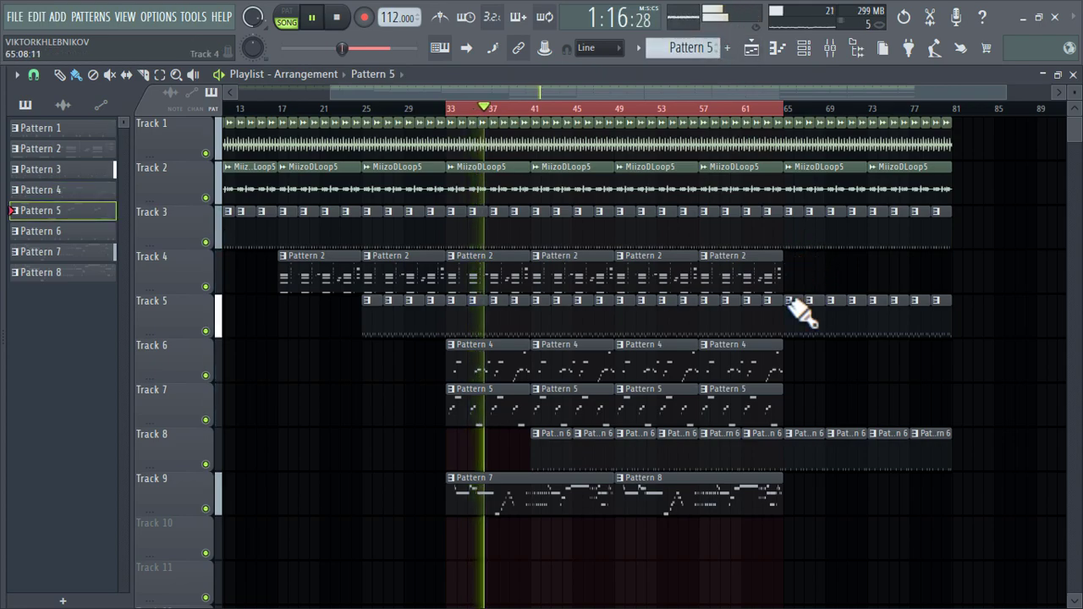
{"action": "left_click", "coordinate": [804, 393]}
{"action": "right_click", "coordinate": [835, 404]}
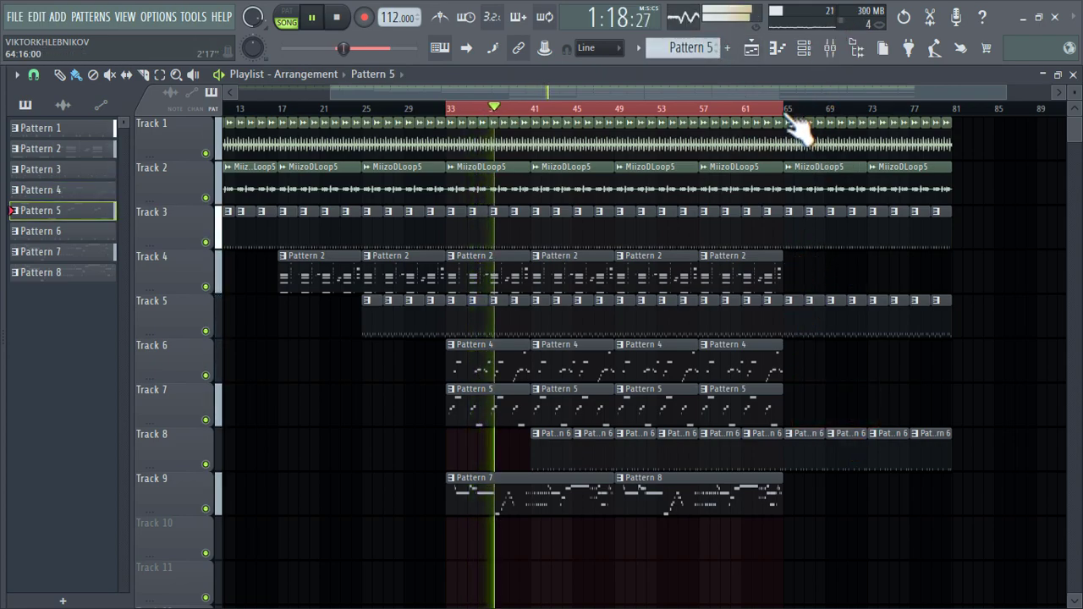
- Extend the playlist's loop selection from bar 65 to bar 81
{"action": "left_click_drag", "start_coordinate": [789, 109], "coordinate": [957, 134]}
{"action": "right_click", "coordinate": [966, 240]}
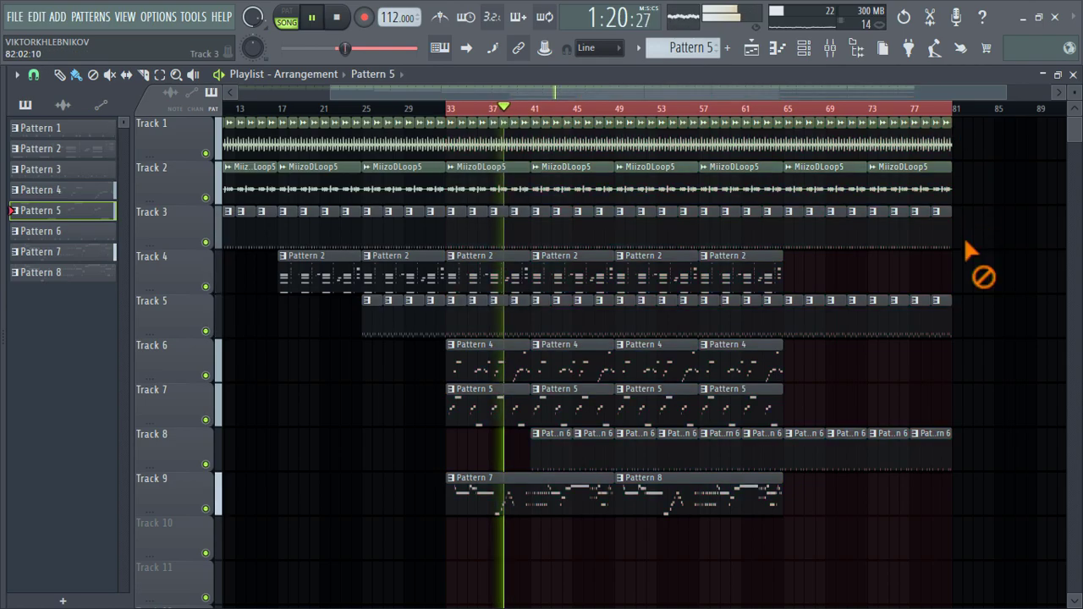
{"action": "scroll", "coordinate": [965, 240], "scroll_direction": "down", "scroll_amount": 1}
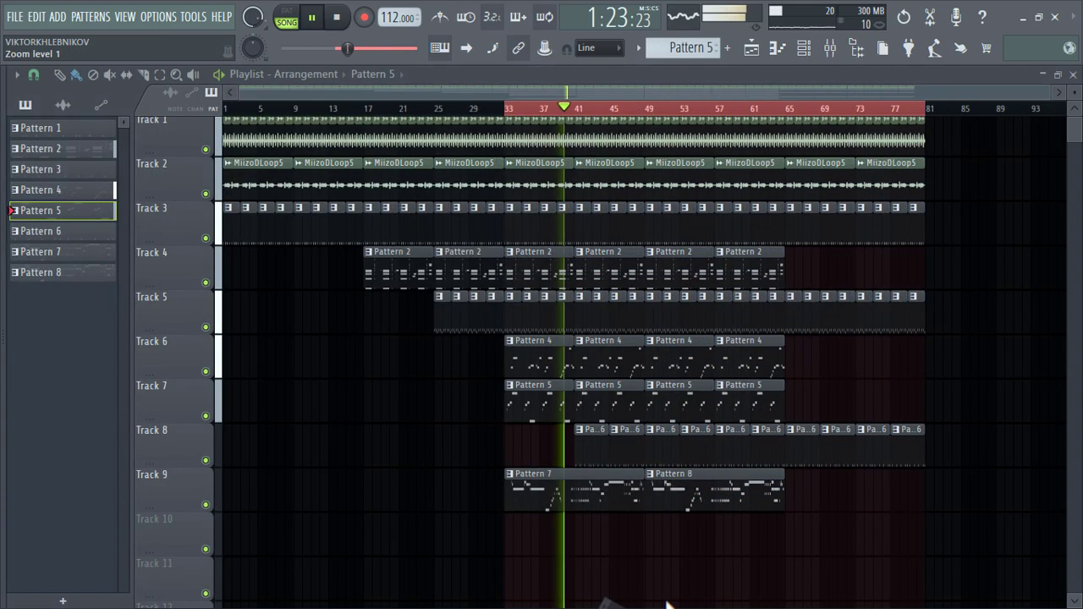
- Place Crash OX clips on Track 10 at bars 1, 17, 33, 49 and 65
{"action": "left_click_drag", "start_coordinate": [667, 605], "coordinate": [650, 530]}
{"action": "left_click", "coordinate": [792, 533]}
{"action": "left_click", "coordinate": [508, 534]}
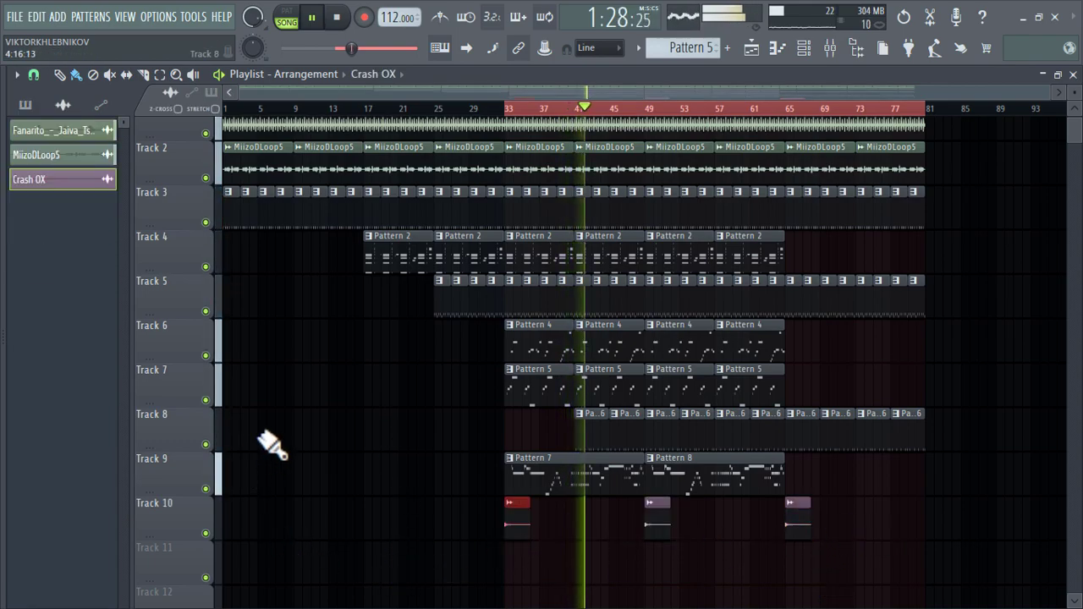
{"action": "left_click_drag", "start_coordinate": [235, 431], "coordinate": [213, 522]}
{"action": "left_click", "coordinate": [356, 565]}
{"action": "left_click_drag", "start_coordinate": [357, 567], "coordinate": [375, 521]}
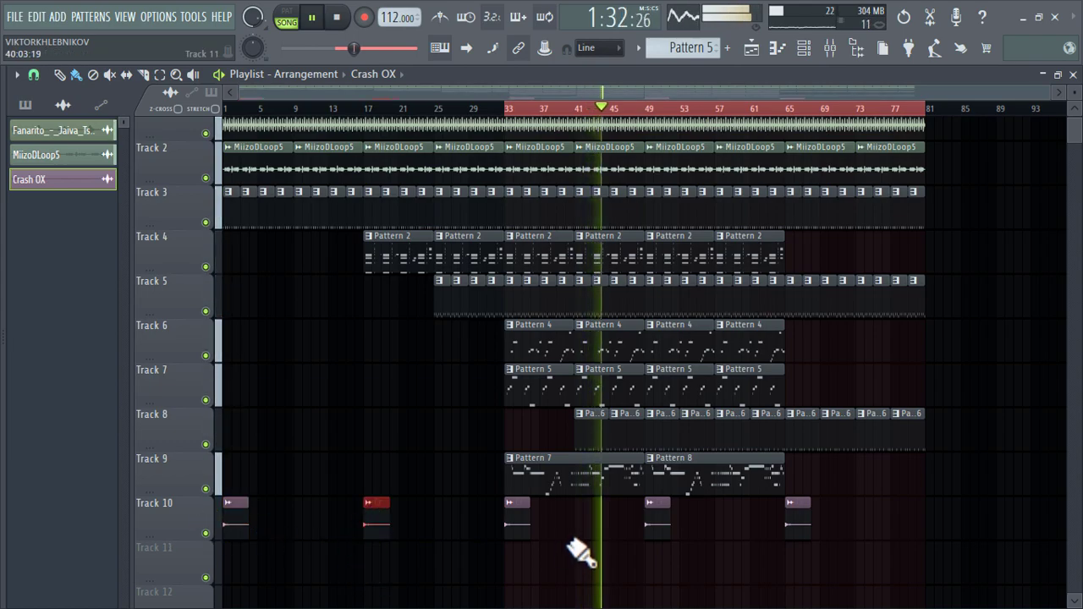
{"action": "double_click", "coordinate": [760, 386]}
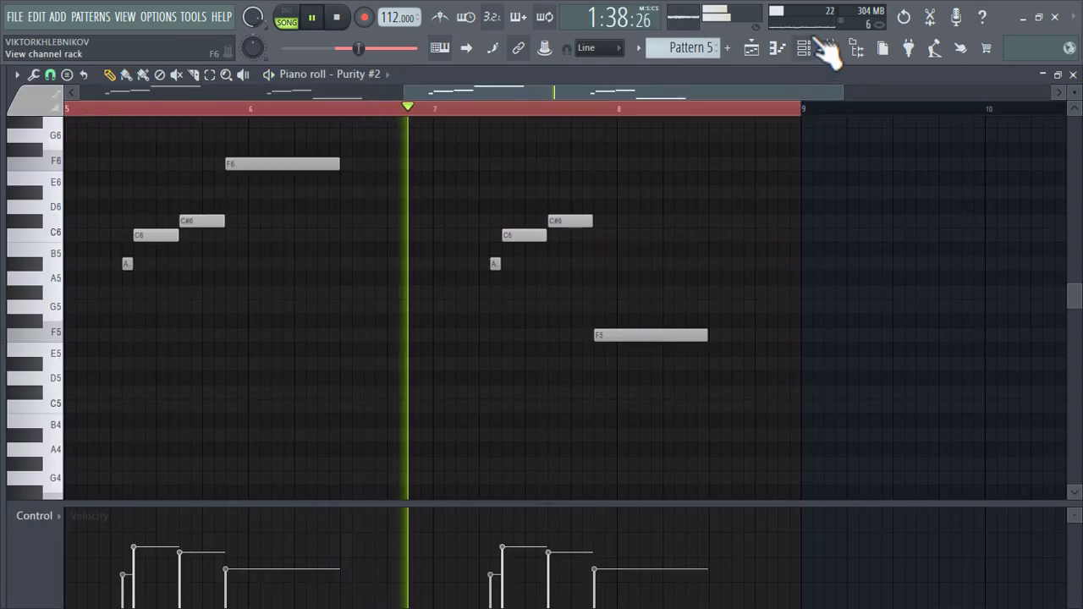
{"action": "left_click", "coordinate": [820, 47]}
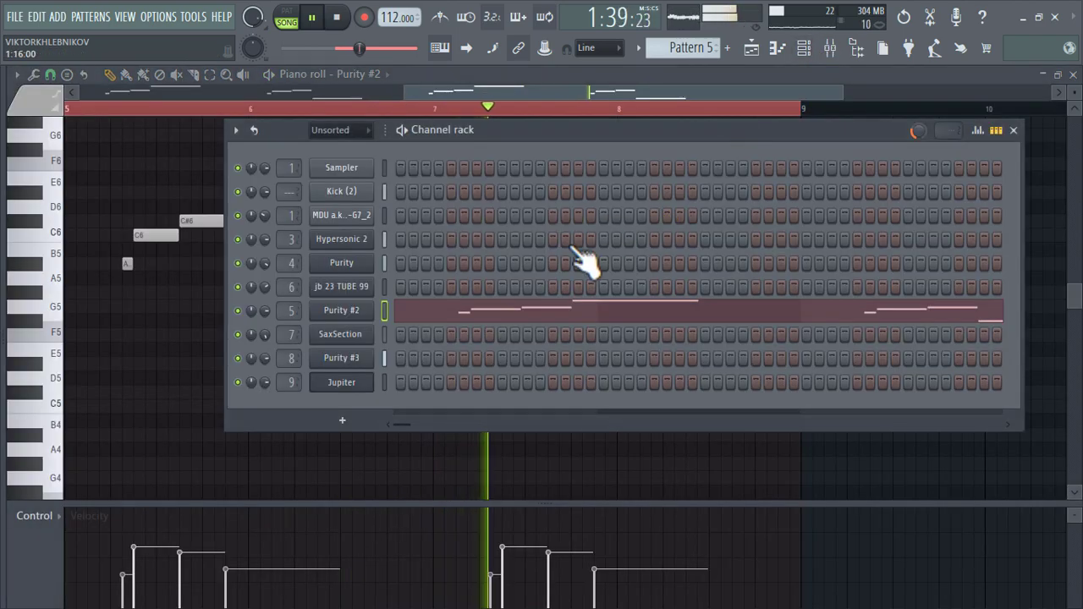
{"action": "left_click", "coordinate": [752, 48]}
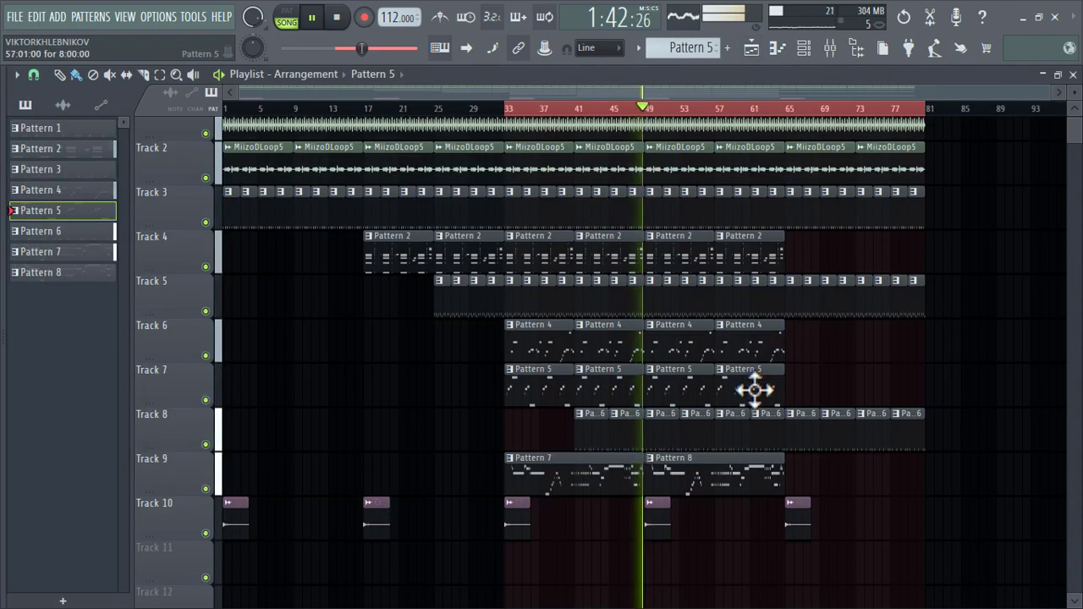
- Open Pattern 4 again, copy the notes of its jb 23 TUBE 99 channel and go back to the playlist
{"action": "double_click", "coordinate": [753, 350]}
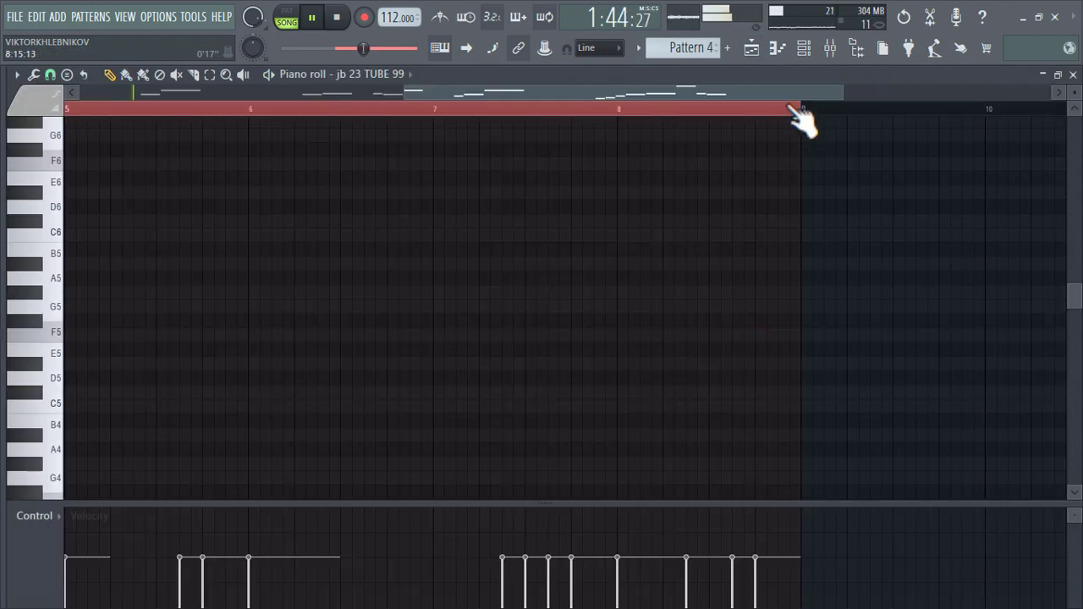
{"action": "left_click", "coordinate": [808, 51]}
{"action": "right_click", "coordinate": [369, 292]}
{"action": "left_click", "coordinate": [622, 303]}
{"action": "left_click", "coordinate": [753, 50]}
{"action": "scroll", "coordinate": [690, 48], "scroll_direction": "down", "scroll_amount": 1}
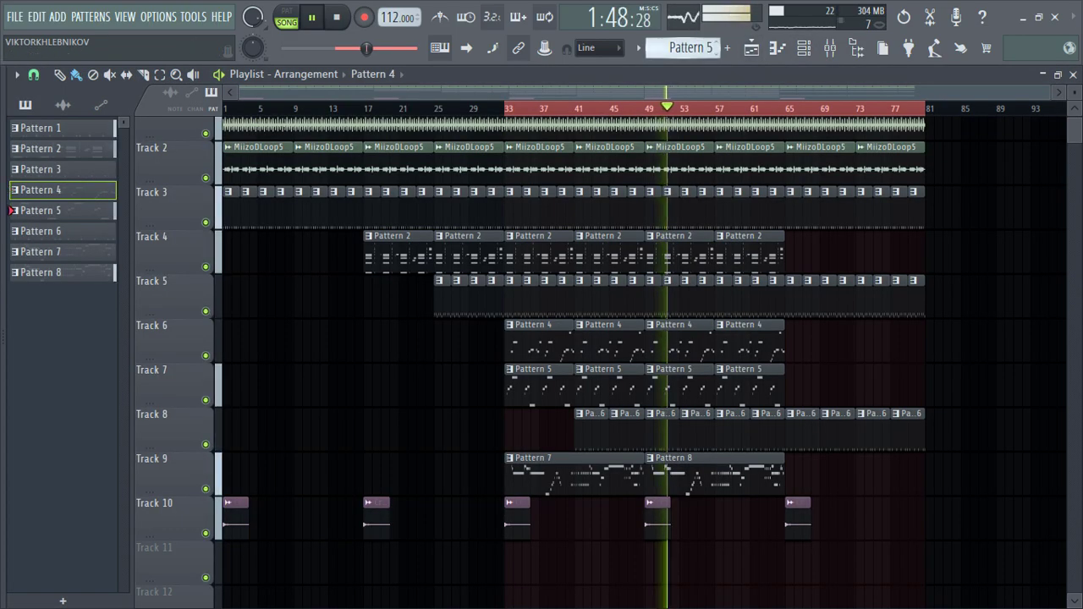
{"action": "left_click", "coordinate": [796, 342]}
{"action": "right_click", "coordinate": [810, 326]}
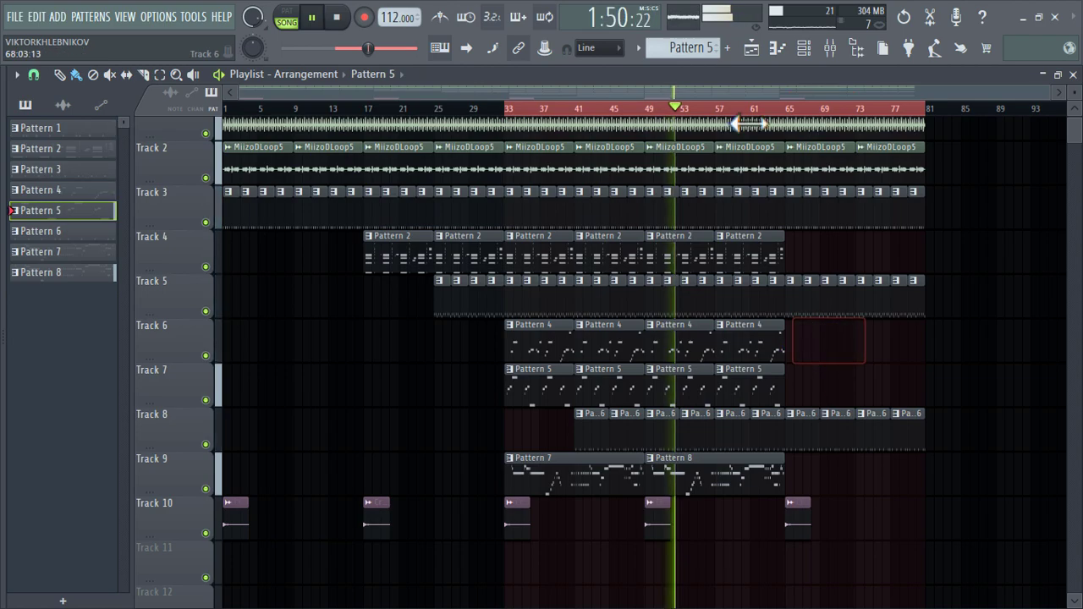
- Switch to the new Pattern 9 and place two of its clips on Track 6 from bar 65 to bar 81
{"action": "left_click_drag", "start_coordinate": [702, 47], "coordinate": [701, 20]}
{"action": "left_click", "coordinate": [796, 339]}
{"action": "left_click_drag", "start_coordinate": [796, 351], "coordinate": [861, 351]}
{"action": "left_click", "coordinate": [868, 351]}
- Open Pattern 9 and add a Fruity DX10 channel with the Private School Piano 2 preset
{"action": "double_click", "coordinate": [835, 350]}
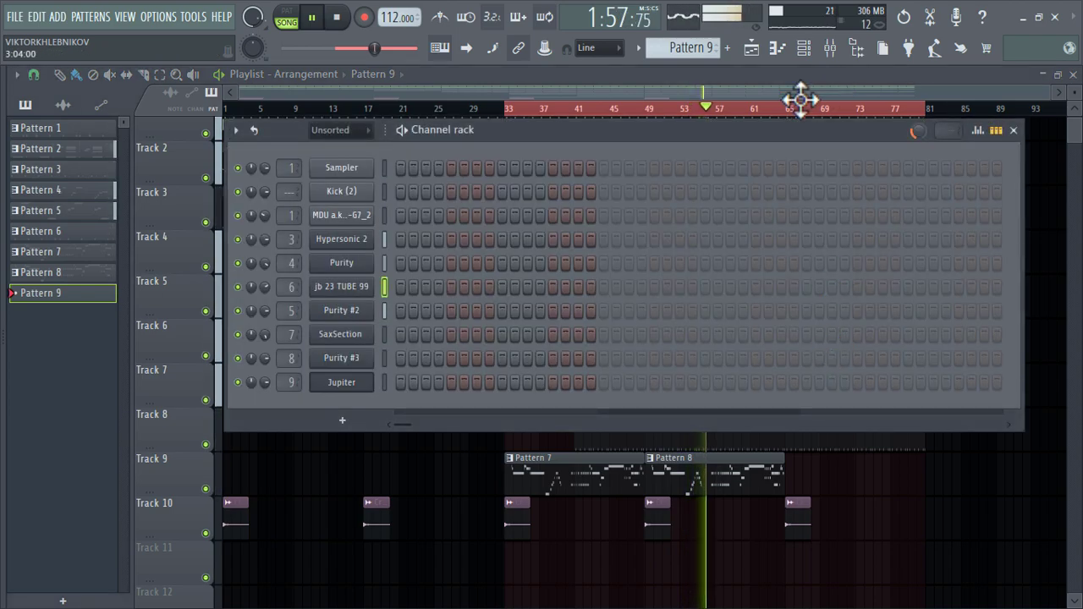
{"action": "left_click", "coordinate": [352, 424]}
{"action": "left_click", "coordinate": [517, 189]}
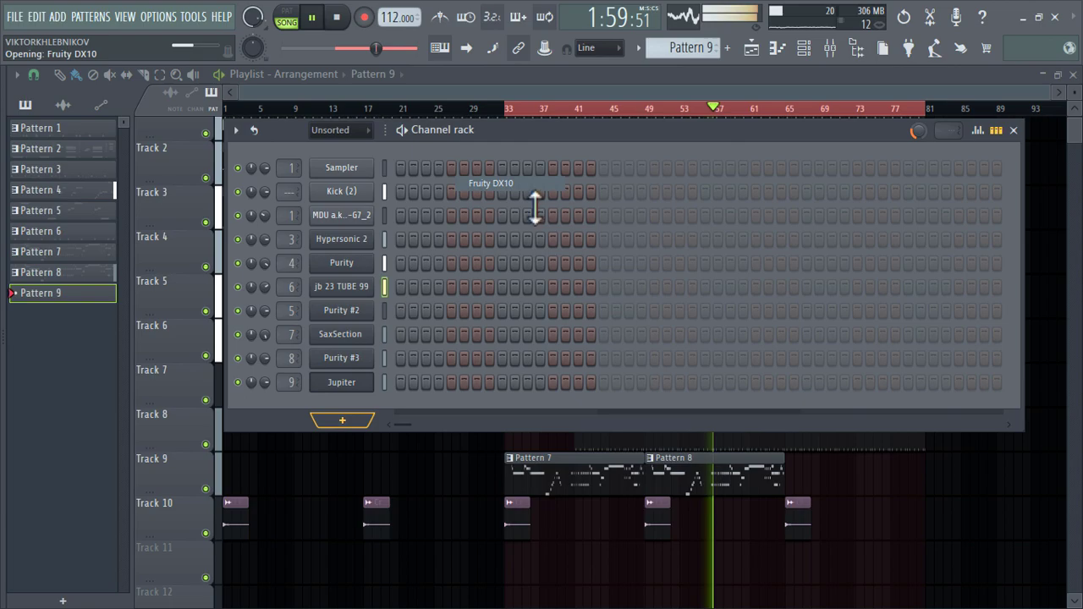
{"action": "right_click", "coordinate": [514, 273]}
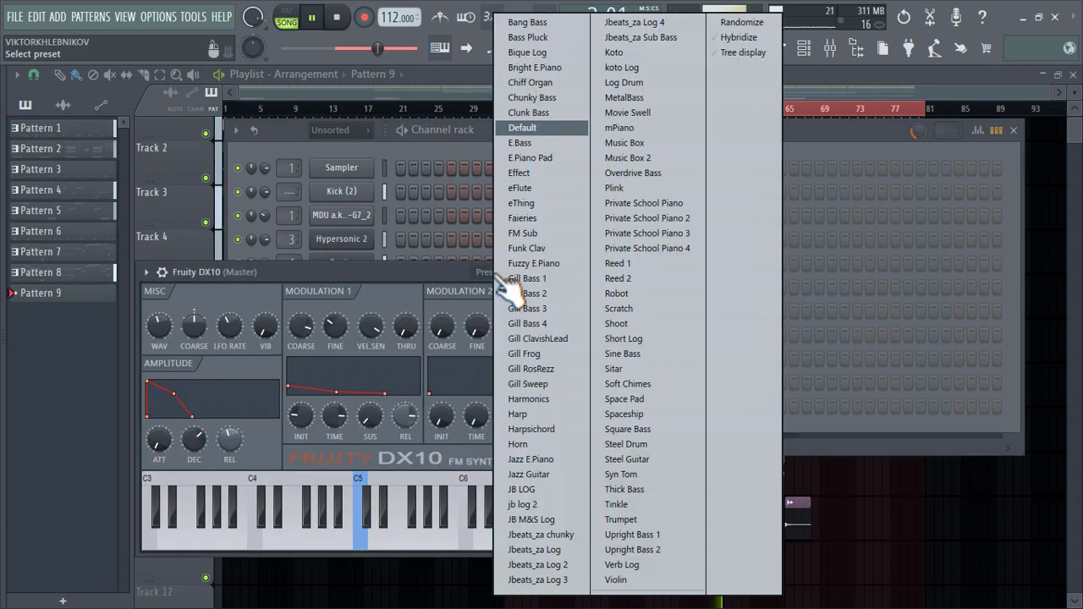
{"action": "left_click", "coordinate": [630, 218]}
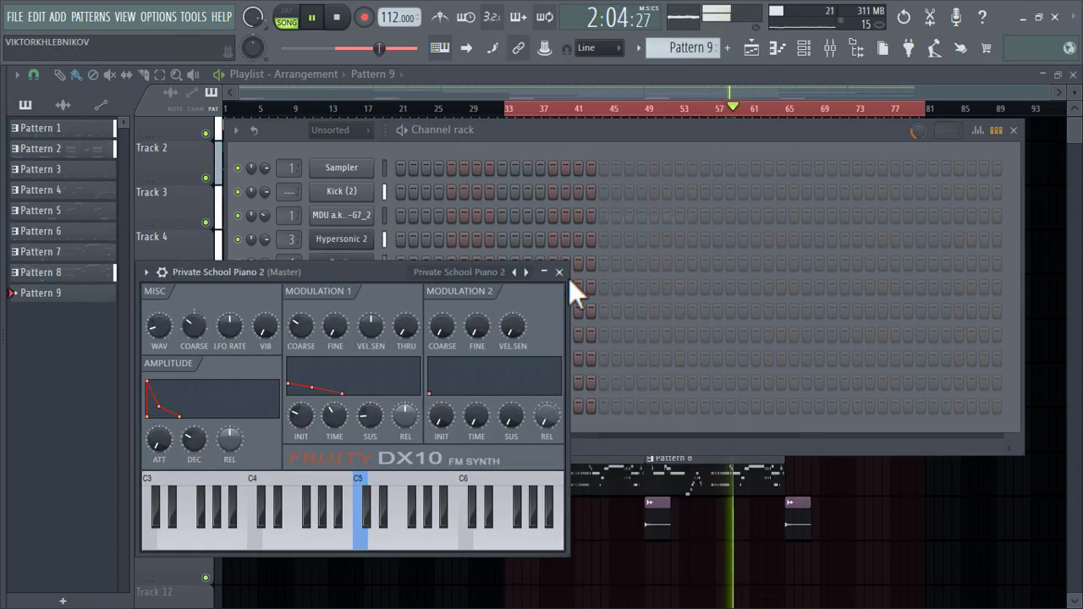
{"action": "left_click", "coordinate": [560, 273]}
- Paste the copied notes into the Private School Piano 2 channel and route it to mixer track 10
{"action": "right_click", "coordinate": [362, 408]}
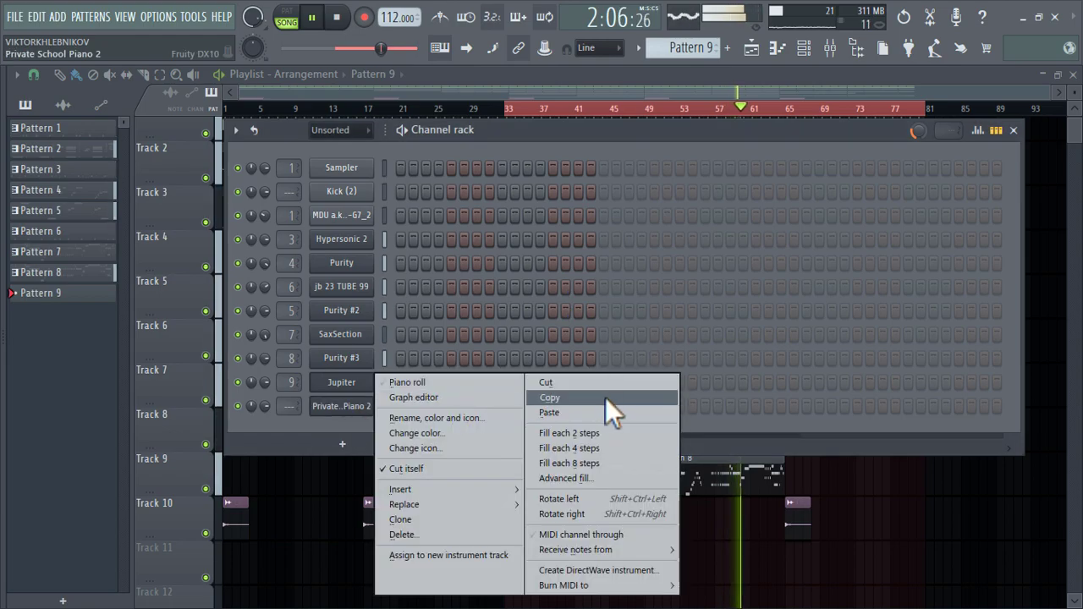
{"action": "left_click", "coordinate": [600, 408]}
{"action": "key", "text": "ctrl+l"}
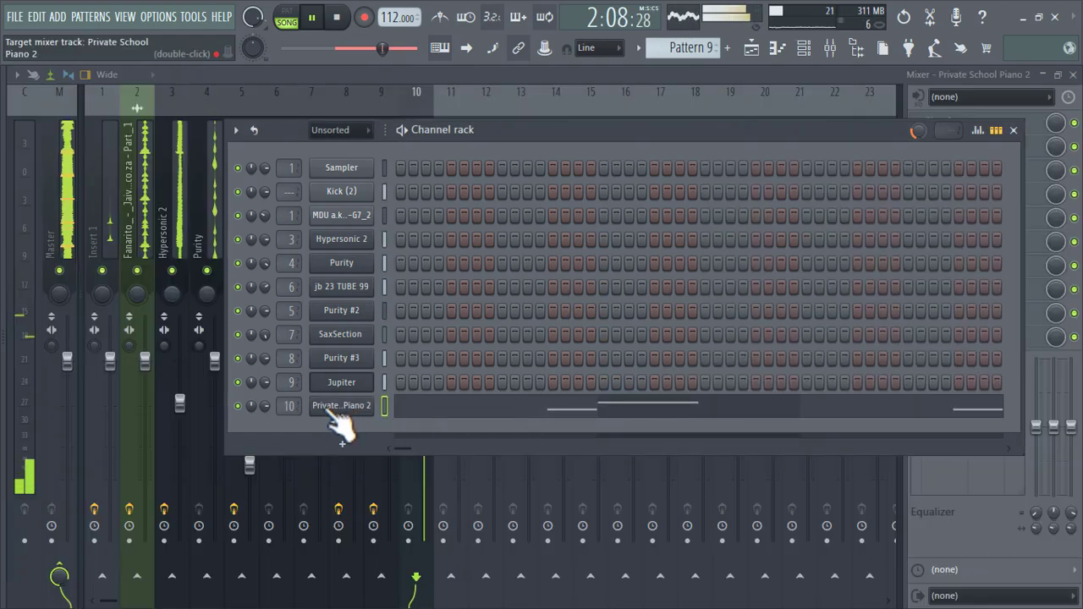
- Raise the velocity of all Private School Piano 2 notes to 100% in the piano roll
{"action": "left_click", "coordinate": [436, 407]}
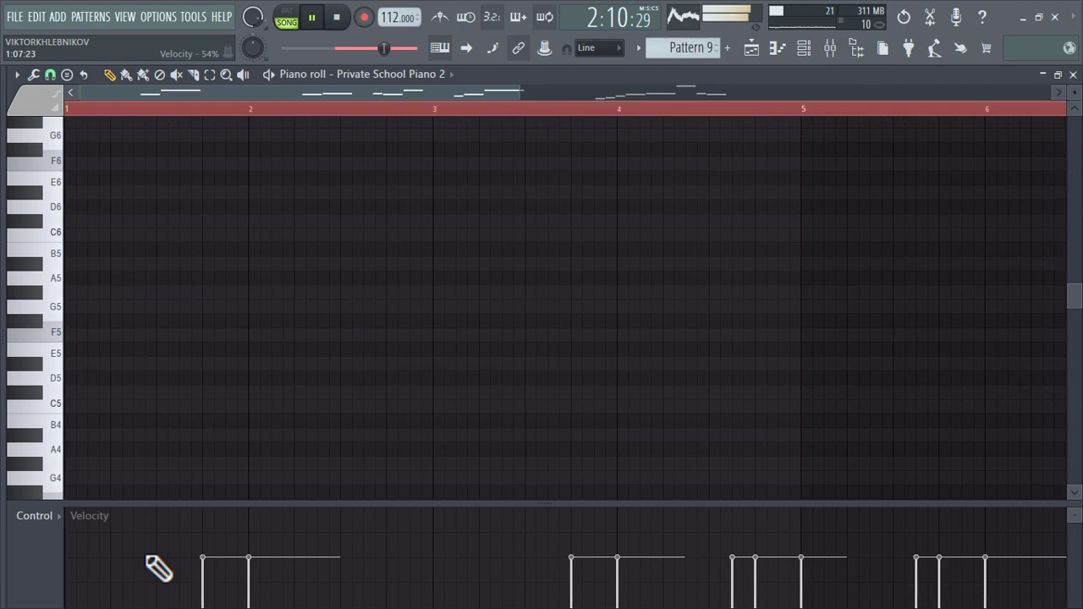
{"action": "mouse_move", "coordinate": [663, 127]}
{"action": "left_mouse_down"}
{"action": "mouse_move", "coordinate": [1082, 123]}
{"action": "mouse_move", "coordinate": [516, 114]}
{"action": "mouse_move", "coordinate": [1081, 118]}
{"action": "left_mouse_up"}
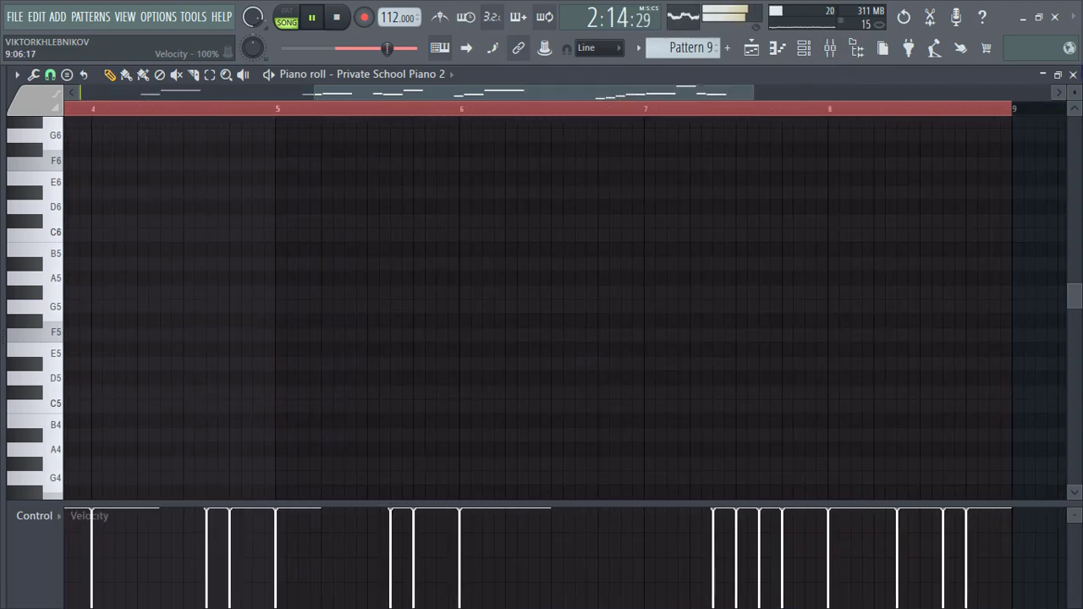
- Add two short F3 notes in bar 2, after the long F3 note
{"action": "scroll", "coordinate": [639, 238], "scroll_direction": "down", "scroll_amount": 5}
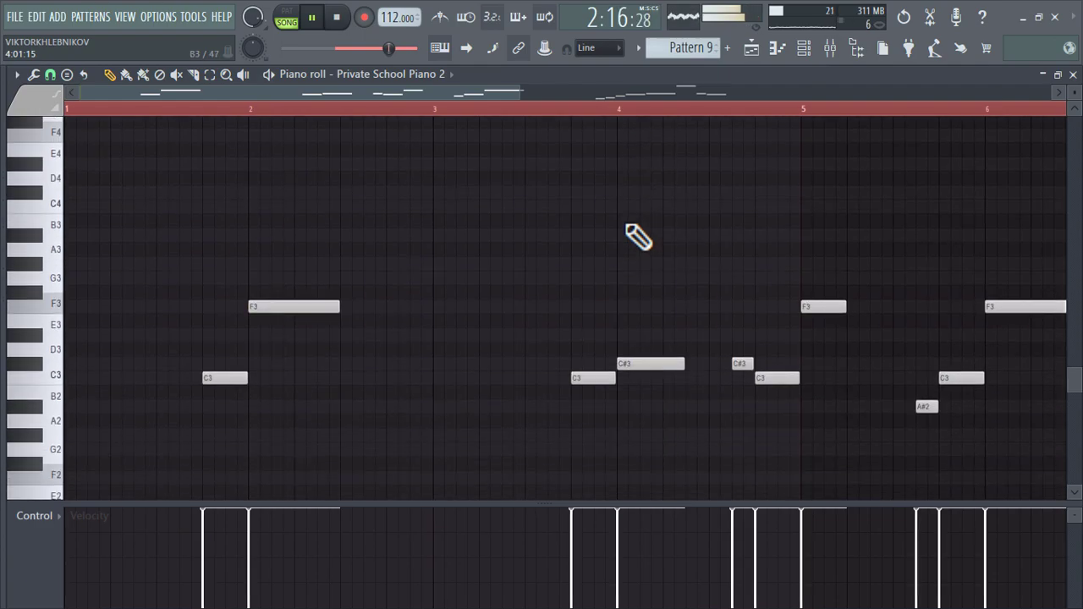
{"action": "left_click", "coordinate": [356, 310]}
{"action": "left_click_drag", "start_coordinate": [357, 310], "coordinate": [369, 310]}
{"action": "left_click", "coordinate": [404, 311]}
- Add short G#2 and A#2 notes in bar 3 and a short C#3 note in bar 4
{"action": "scroll", "coordinate": [474, 404], "scroll_direction": "down", "scroll_amount": 3}
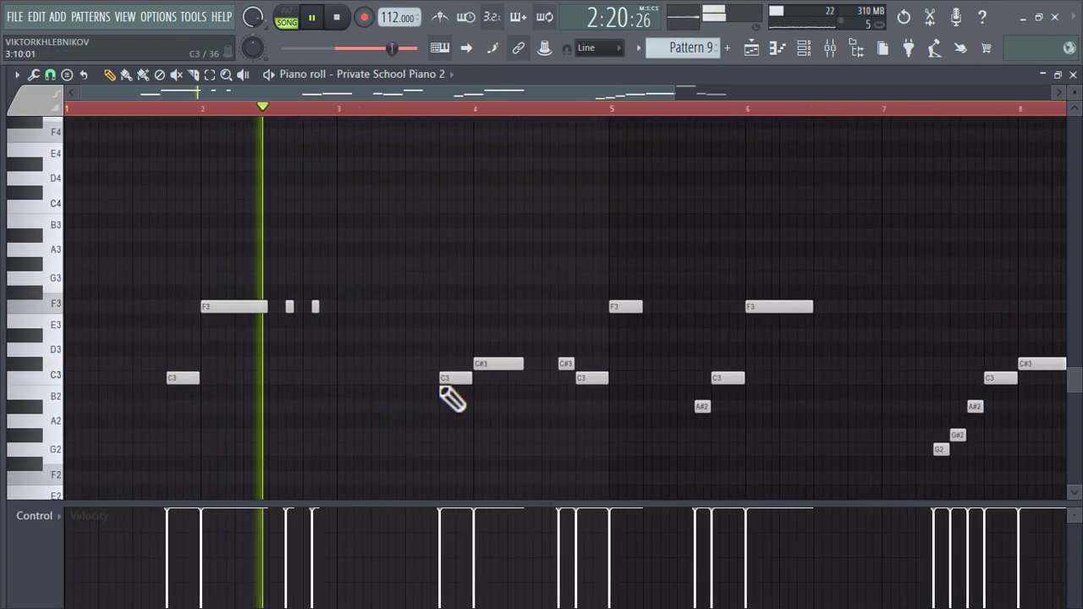
{"action": "scroll", "coordinate": [382, 397], "scroll_direction": "down", "scroll_amount": 2}
{"action": "left_click", "coordinate": [416, 340]}
{"action": "left_click", "coordinate": [409, 370]}
{"action": "left_click", "coordinate": [546, 298]}
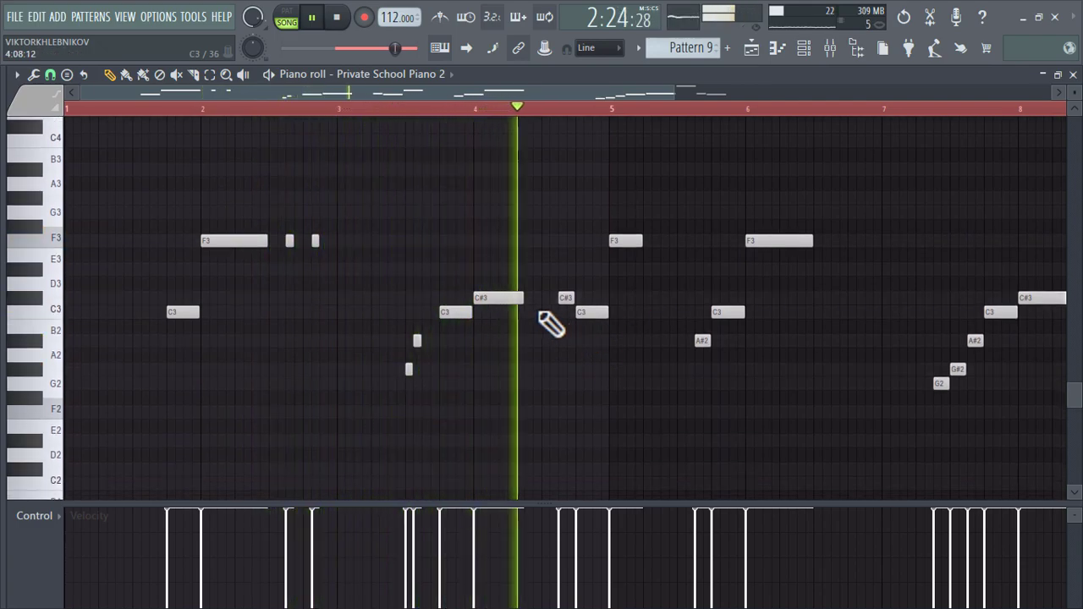
- Add a short A#3 note in bar 5 and a short C#3 note at the start of bar 7
{"action": "scroll", "coordinate": [578, 332], "scroll_direction": "right", "scroll_amount": 2}
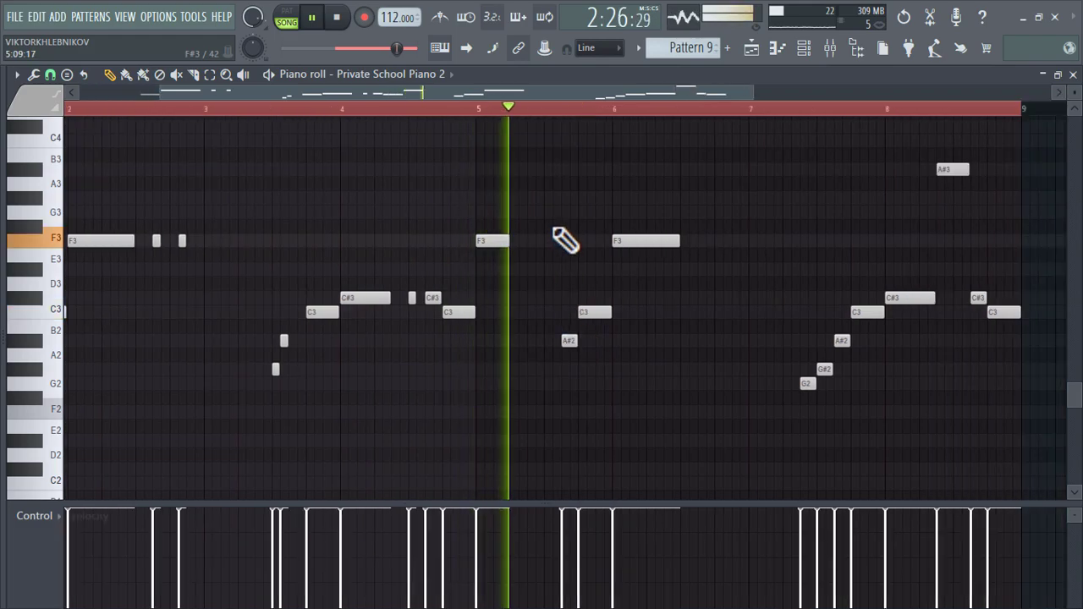
{"action": "left_click", "coordinate": [548, 169]}
{"action": "scroll", "coordinate": [599, 243], "scroll_direction": "right", "scroll_amount": 2}
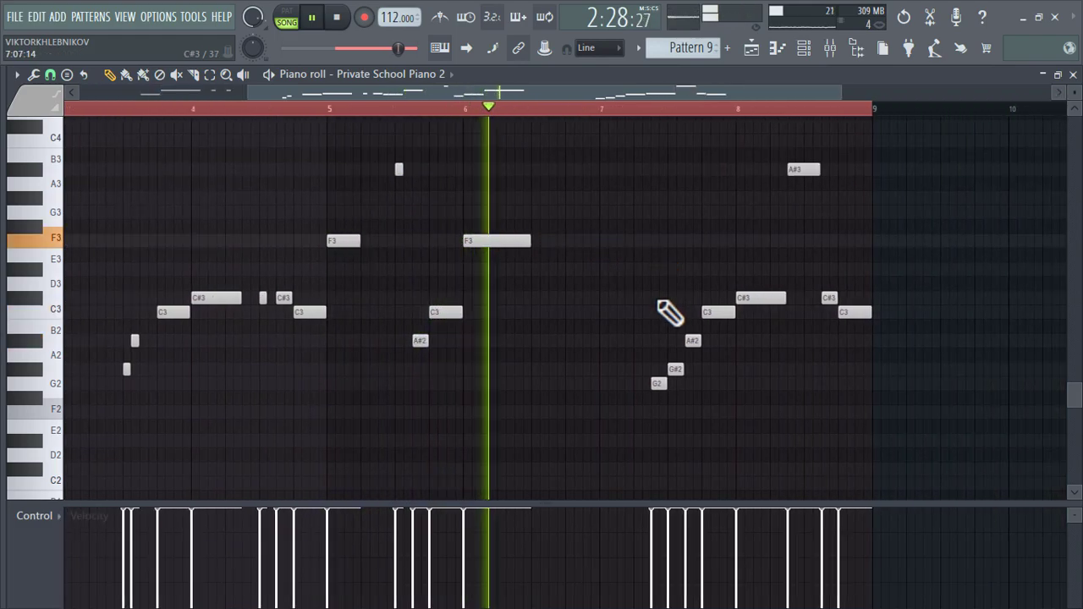
{"action": "scroll", "coordinate": [680, 310], "scroll_direction": "right", "scroll_amount": 2}
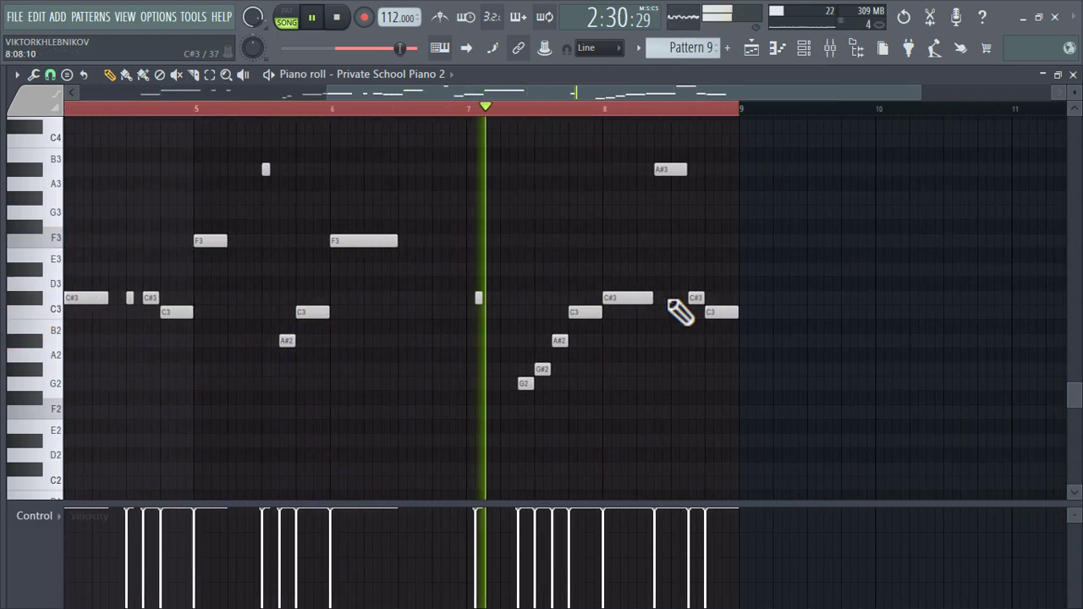
- Shorten the long C#3 note in bar 8, add a second C#3 right behind it, and return to the playlist
{"action": "scroll", "coordinate": [682, 310], "scroll_direction": "down", "scroll_amount": 4}
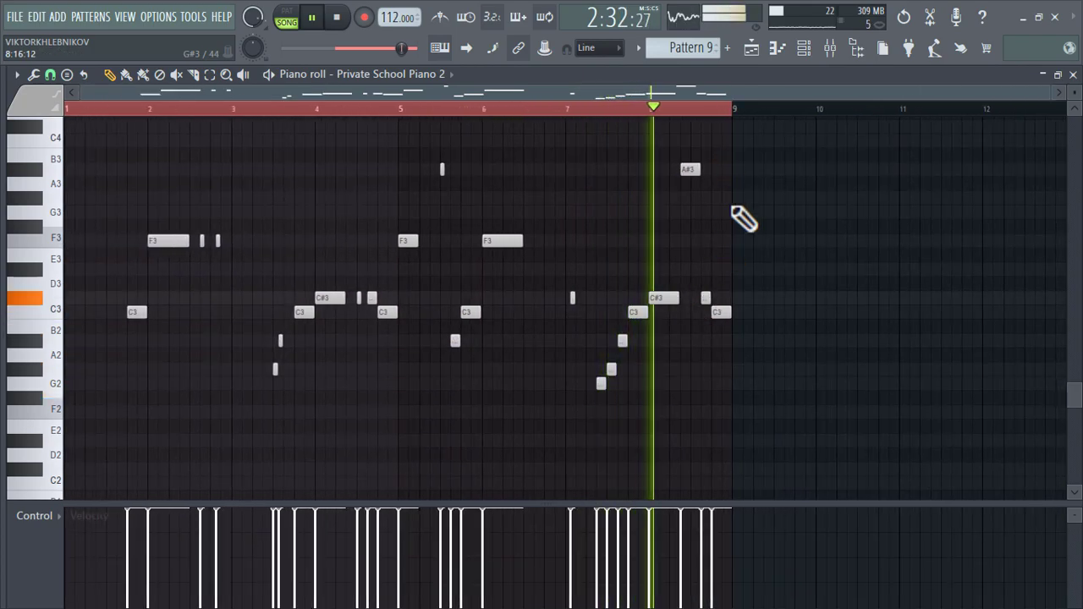
{"action": "scroll", "coordinate": [745, 217], "scroll_direction": "up", "scroll_amount": 4}
{"action": "left_click_drag", "start_coordinate": [647, 300], "coordinate": [625, 306]}
{"action": "left_click", "coordinate": [625, 302]}
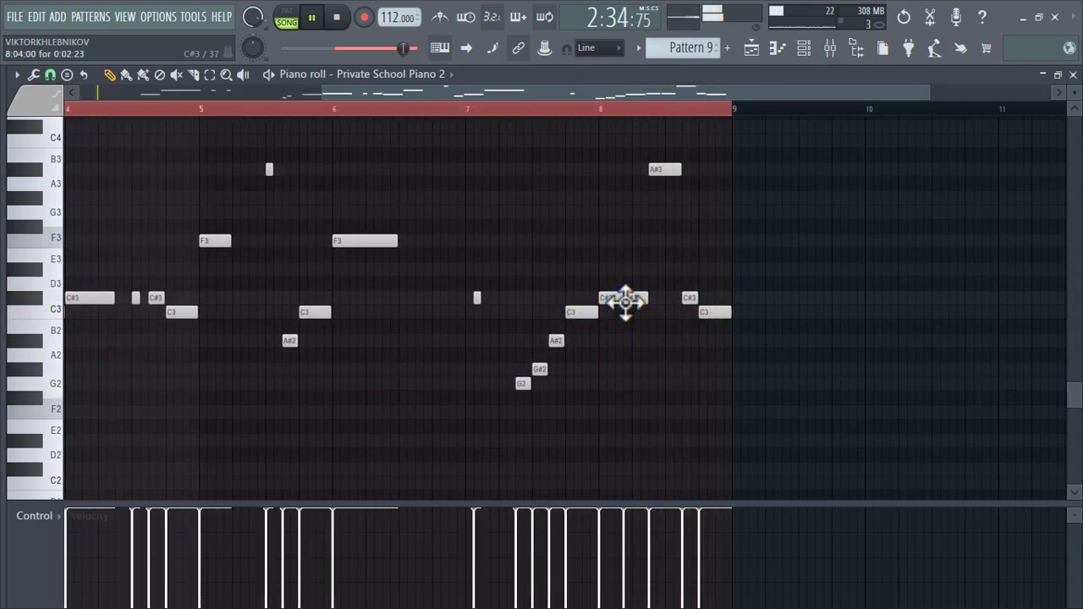
{"action": "left_click", "coordinate": [752, 53]}
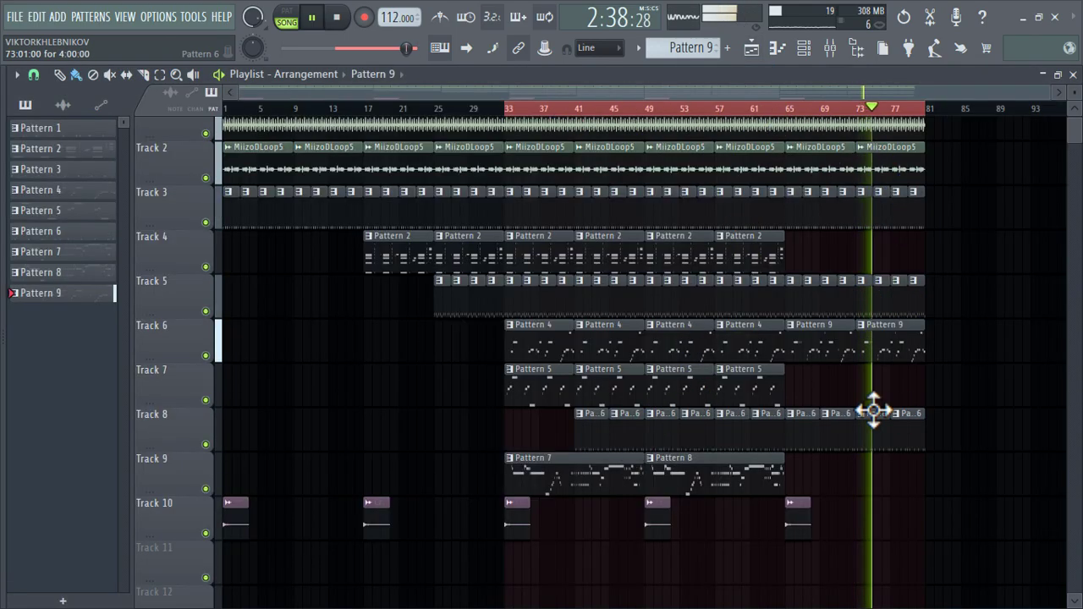
- Reopen Pattern 9 and copy the Private School Piano 2 channel's notes
{"action": "double_click", "coordinate": [817, 356]}
{"action": "left_click", "coordinate": [810, 49]}
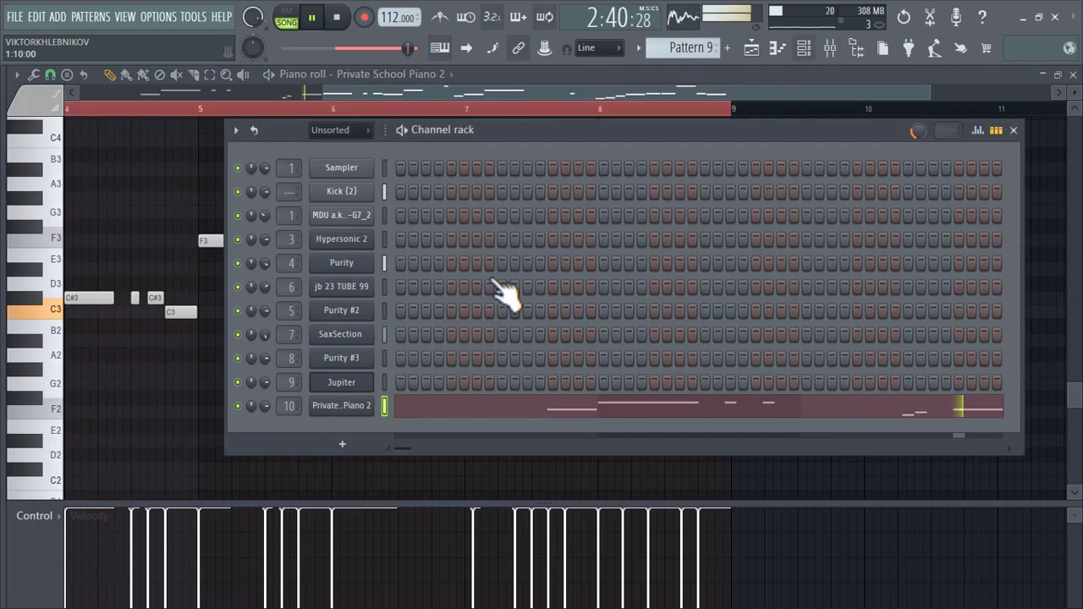
{"action": "right_click", "coordinate": [351, 408]}
{"action": "left_click", "coordinate": [590, 392]}
- Add another Fruity DX10 channel with the Clunk Bass preset and its amplitude decay at 0%
{"action": "left_click", "coordinate": [342, 444]}
{"action": "left_click", "coordinate": [532, 181]}
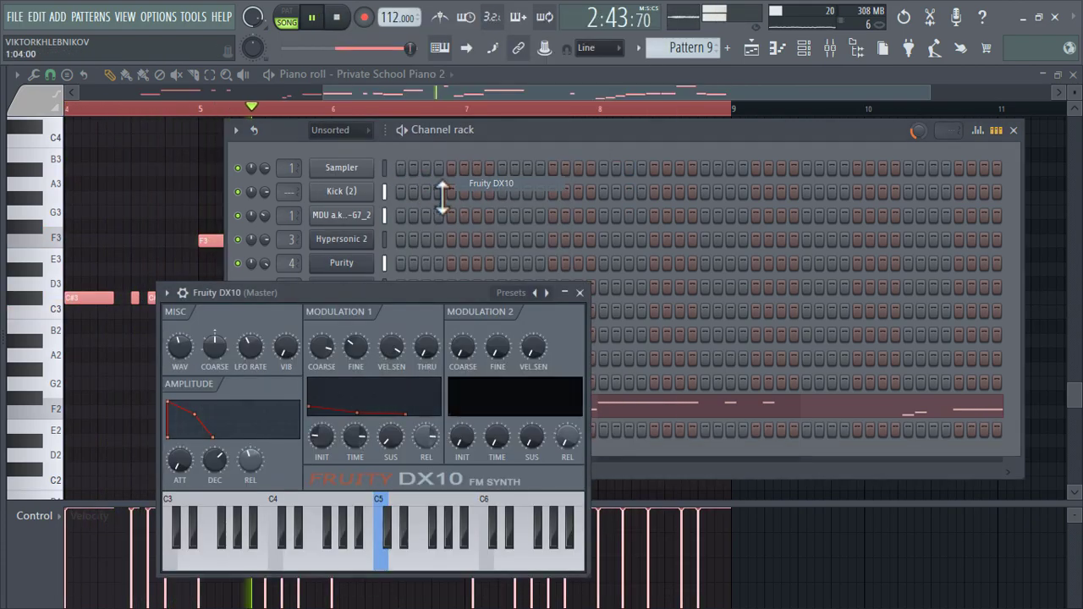
{"action": "left_click", "coordinate": [511, 292]}
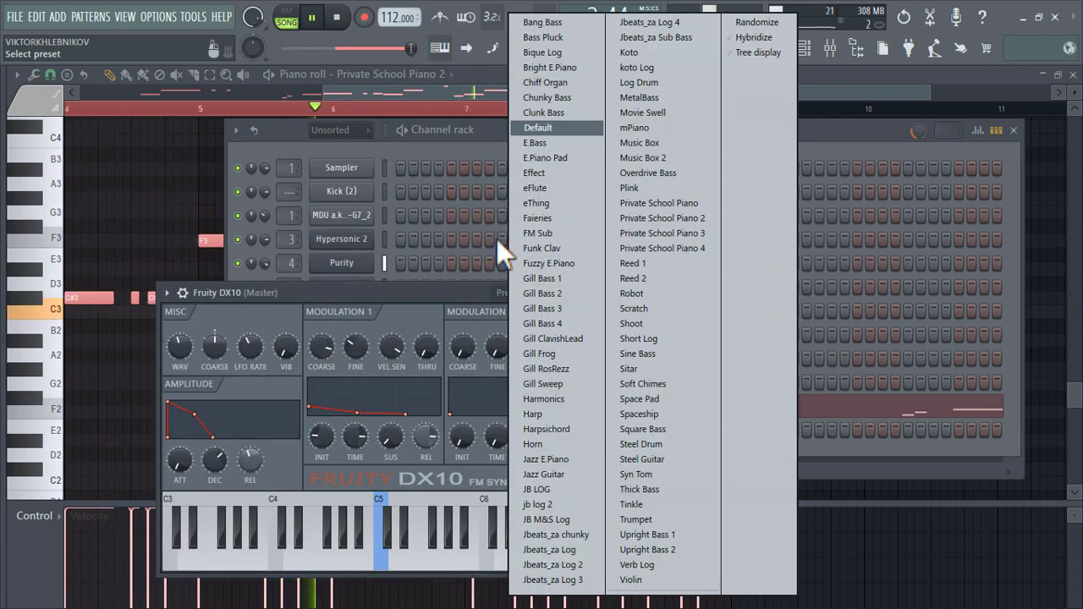
{"action": "left_click", "coordinate": [554, 110]}
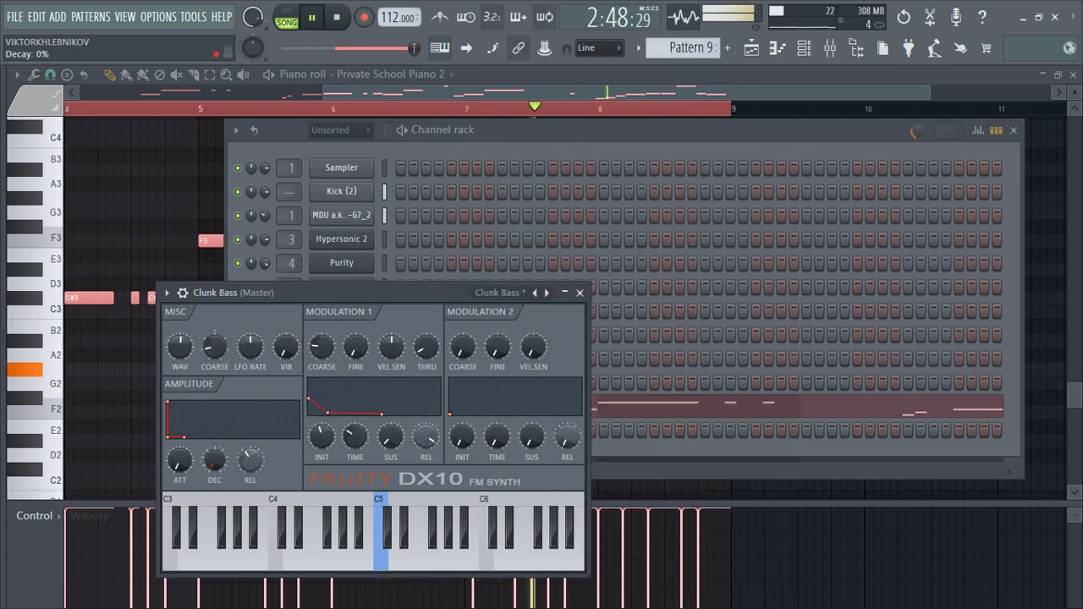
{"action": "left_click", "coordinate": [579, 294]}
- Paste the copied melody notes into the Clunk Bass channel and restart playback
{"action": "right_click", "coordinate": [368, 433]}
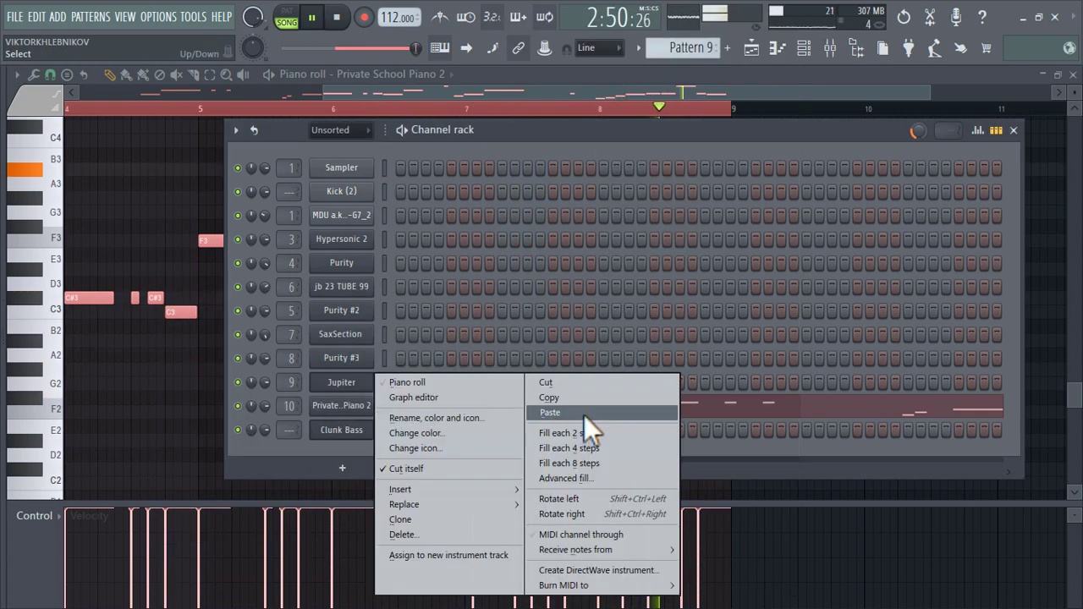
{"action": "left_click", "coordinate": [584, 415]}
{"action": "key", "text": "space"}
{"action": "key", "text": "space"}
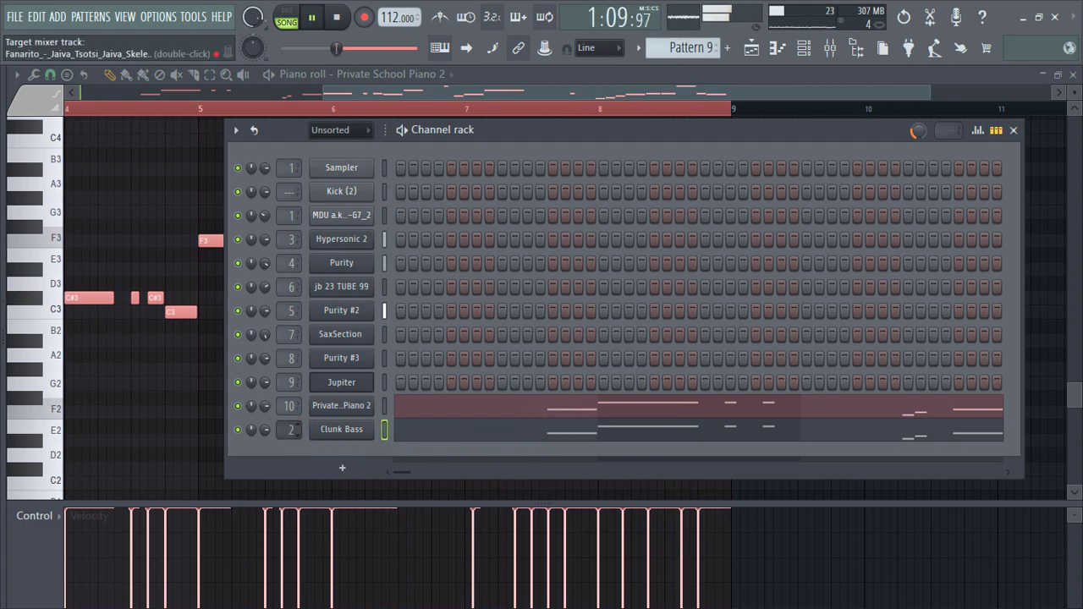
- Add a Hypersonic 2 channel and load the jb 23 TUBE preset
{"action": "left_click", "coordinate": [355, 470]}
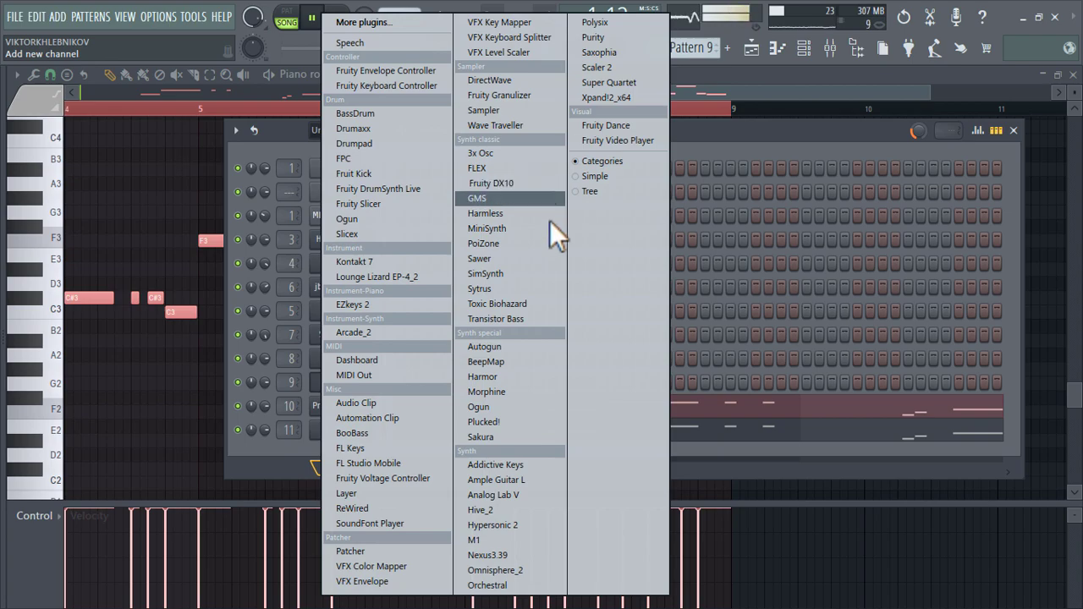
{"action": "left_click", "coordinate": [494, 524]}
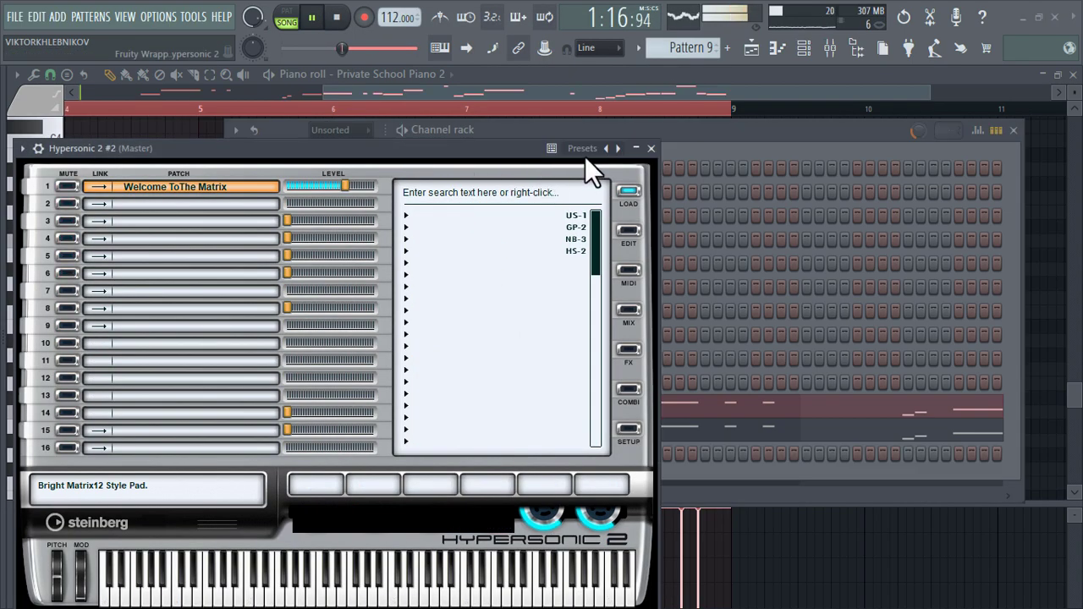
{"action": "left_click", "coordinate": [585, 152]}
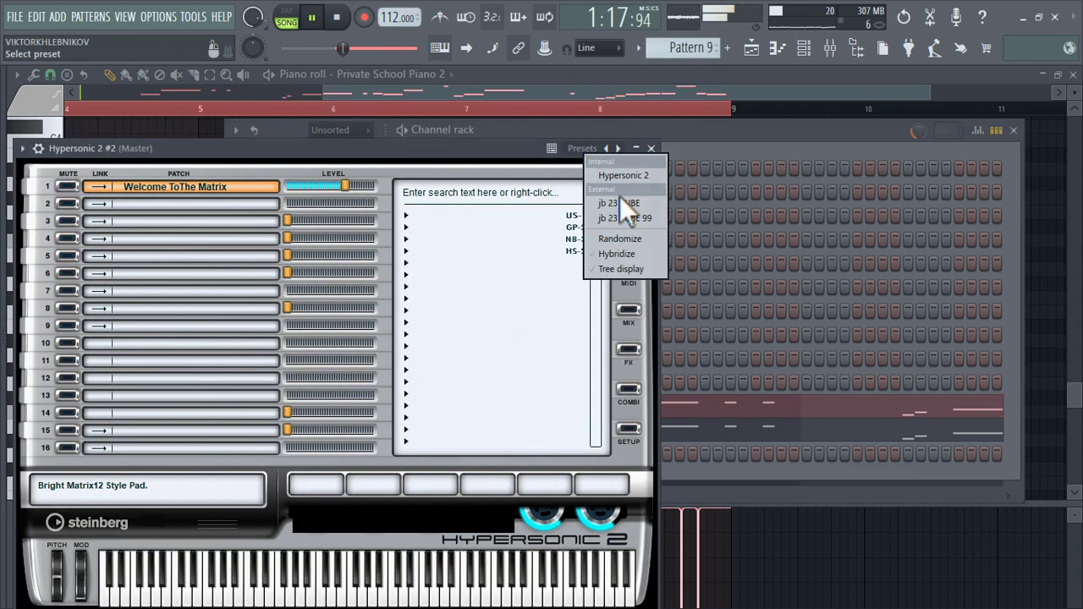
{"action": "left_click", "coordinate": [637, 211]}
{"action": "left_click", "coordinate": [651, 148]}
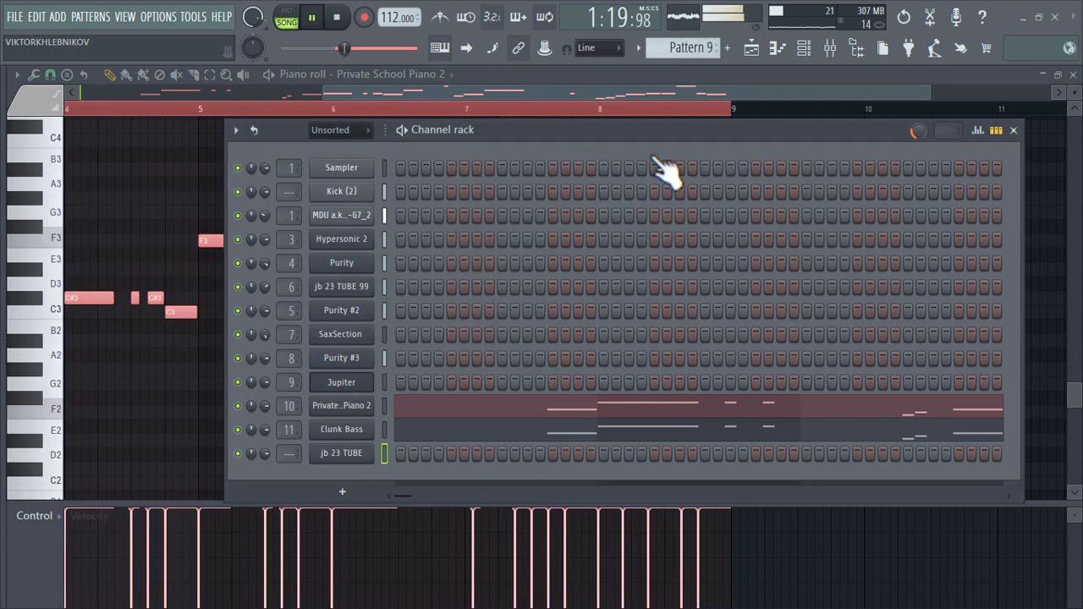
- Copy the Private School Piano 2 notes into jb 23 TUBE and route that channel to mixer track 12 at 83% volume
{"action": "right_click", "coordinate": [356, 403]}
{"action": "left_click", "coordinate": [542, 396]}
{"action": "right_click", "coordinate": [364, 455]}
{"action": "left_click", "coordinate": [546, 413]}
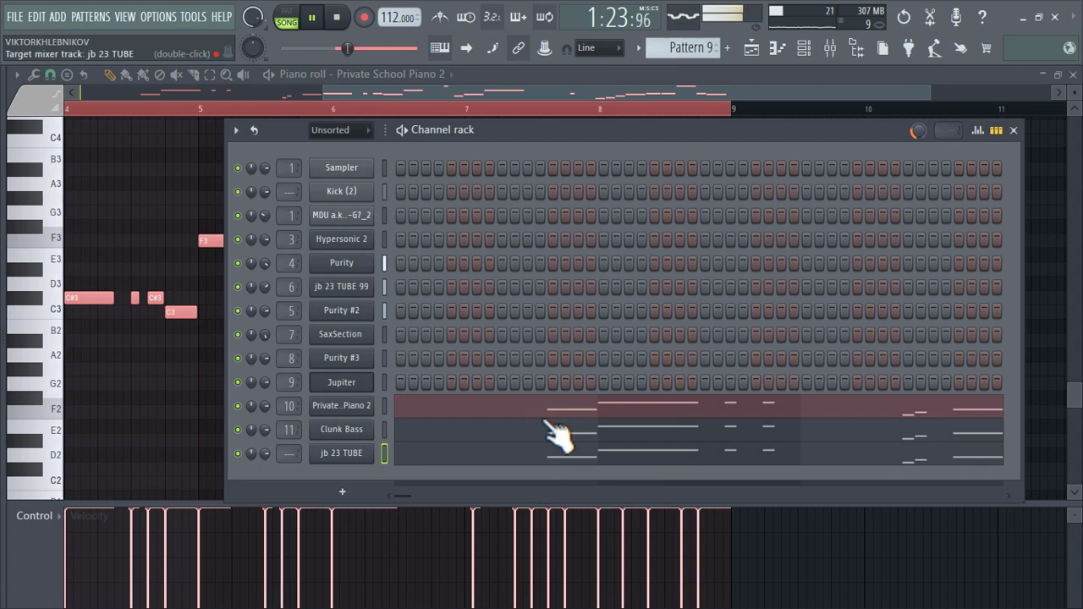
{"action": "key", "text": "ctrl+l"}
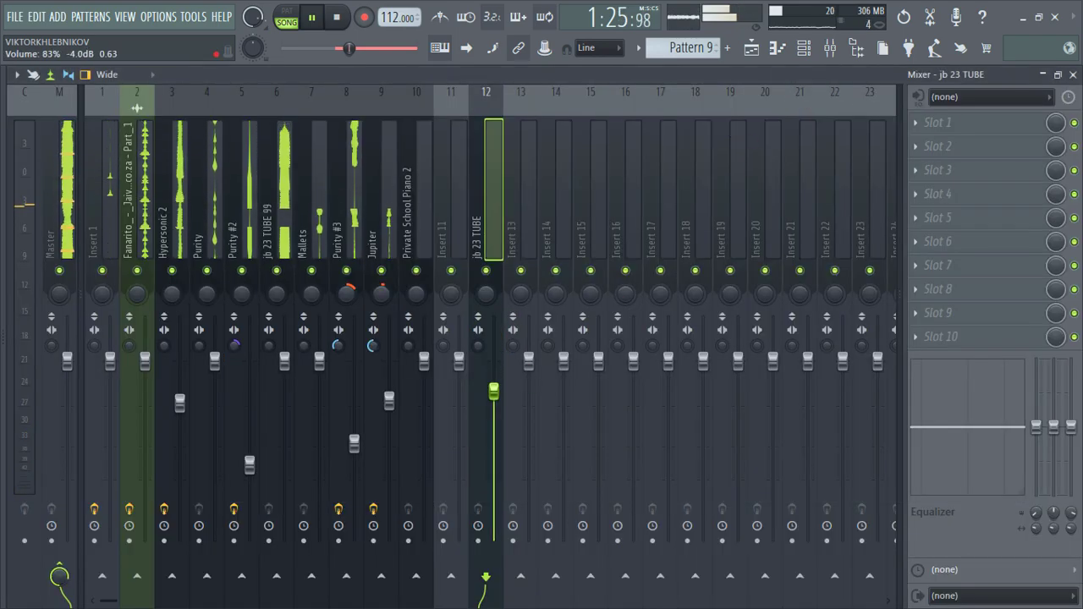
{"action": "left_click", "coordinate": [751, 47]}
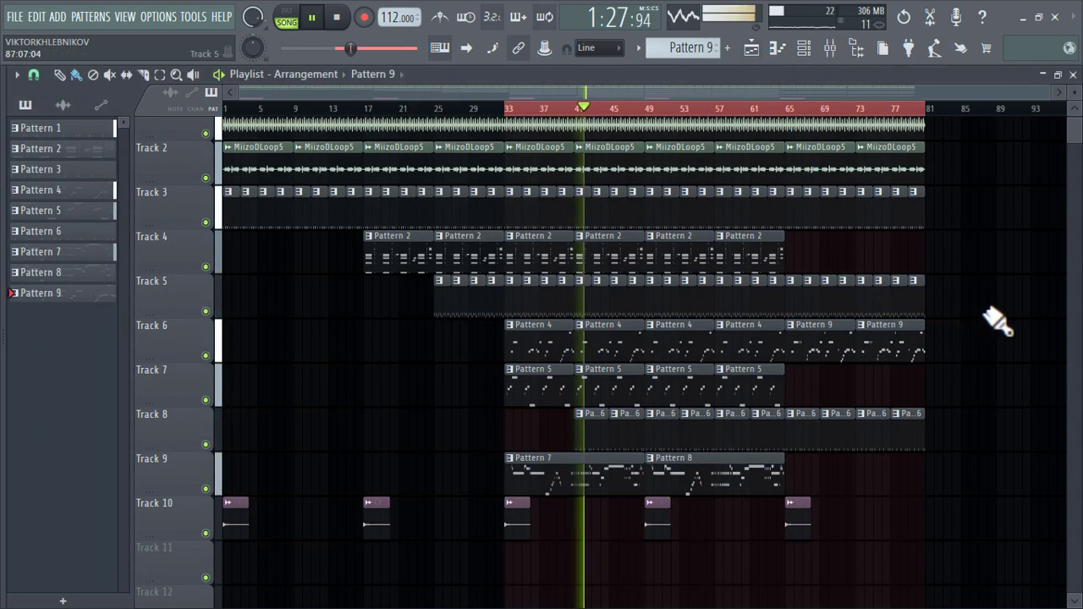
- Place the Shaker 10 sample from the SGIJA 1 folder on Track 11 and repeat it from bar 57 to bar 81
{"action": "mouse_move", "coordinate": [4, 254]}
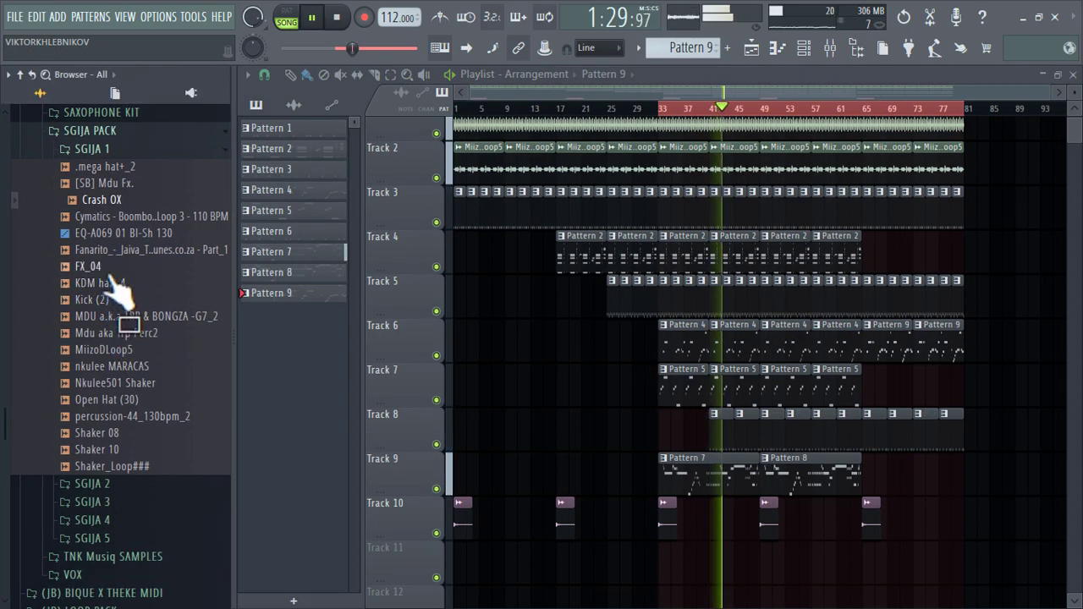
{"action": "scroll", "coordinate": [127, 339], "scroll_direction": "down", "scroll_amount": 3}
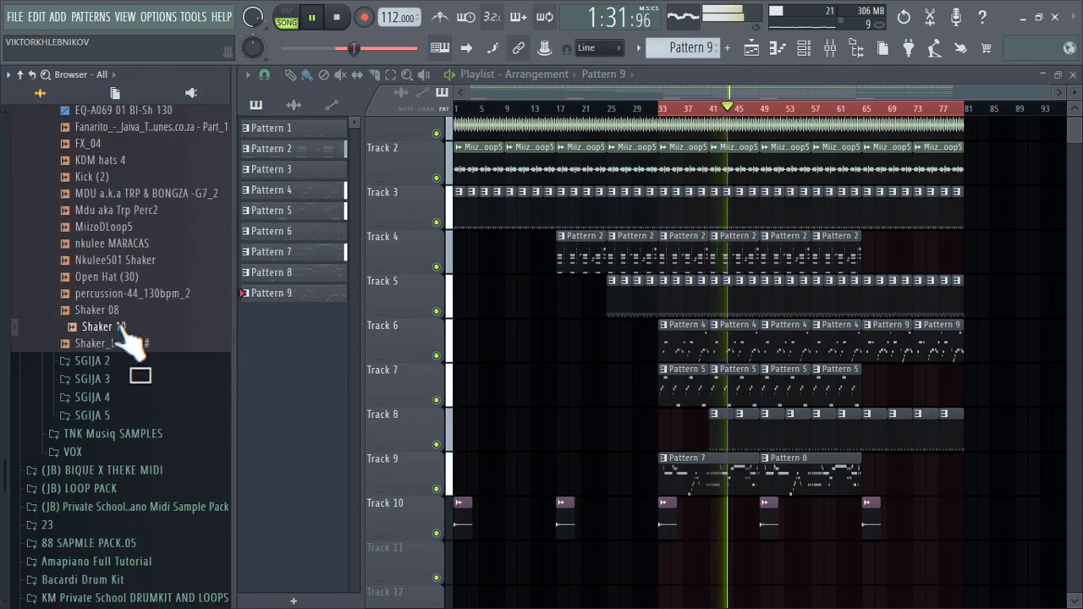
{"action": "mouse_move", "coordinate": [122, 328]}
{"action": "left_mouse_down"}
{"action": "mouse_move", "coordinate": [693, 540]}
{"action": "mouse_move", "coordinate": [722, 560]}
{"action": "mouse_move", "coordinate": [723, 450]}
{"action": "mouse_move", "coordinate": [700, 474]}
{"action": "mouse_move", "coordinate": [1010, 490]}
{"action": "left_mouse_up"}
{"action": "scroll", "coordinate": [715, 457], "scroll_direction": "up", "scroll_amount": 4}
{"action": "scroll", "coordinate": [698, 473], "scroll_direction": "up", "scroll_amount": 2}
{"action": "scroll", "coordinate": [1010, 490], "scroll_direction": "right", "scroll_amount": 4}
{"action": "scroll", "coordinate": [743, 485], "scroll_direction": "down", "scroll_amount": 2}
{"action": "scroll", "coordinate": [474, 476], "scroll_direction": "up", "scroll_amount": 2}
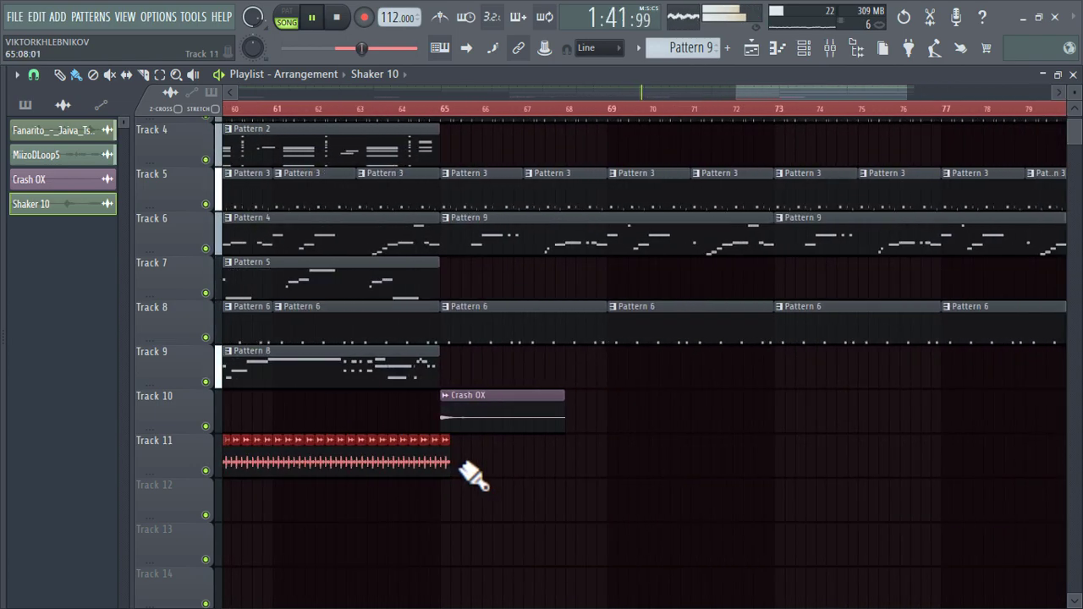
{"action": "left_click_drag", "start_coordinate": [465, 477], "coordinate": [1018, 504]}
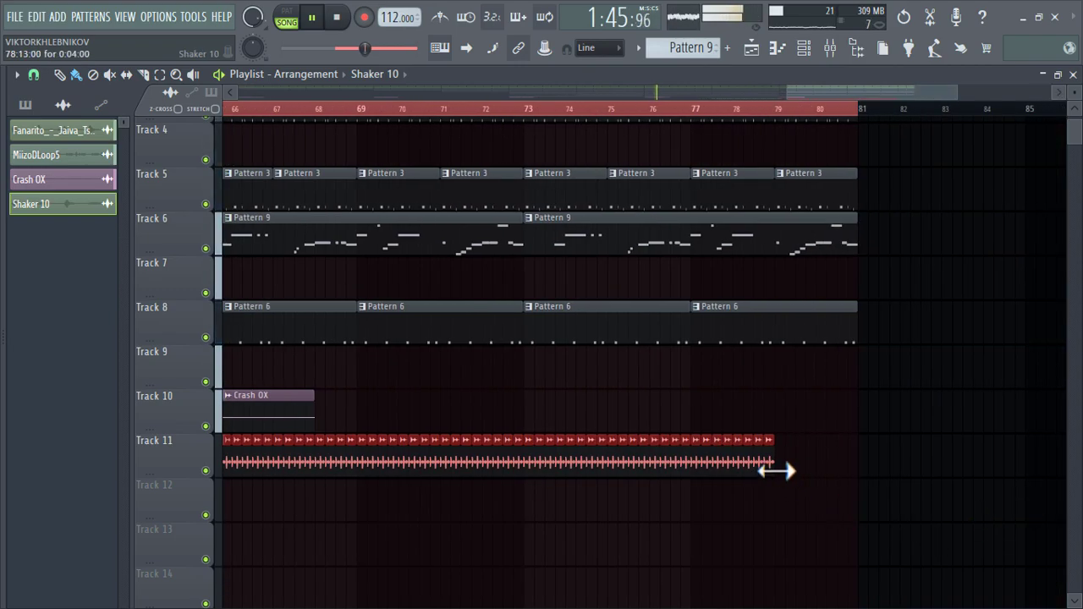
{"action": "left_click_drag", "start_coordinate": [792, 478], "coordinate": [856, 489]}
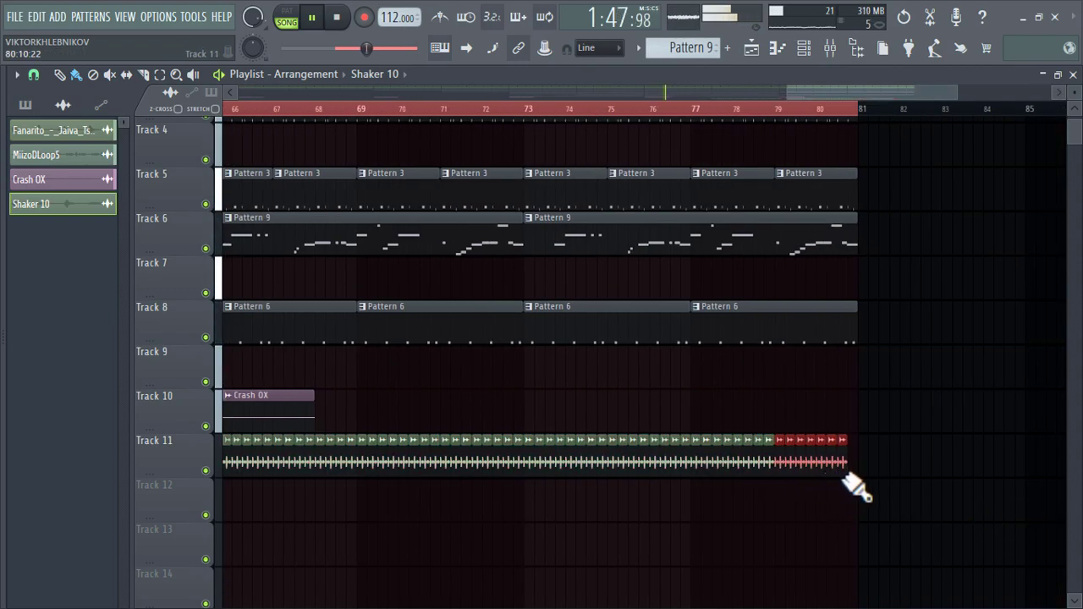
- Route the Shaker 10 audio clip to mixer track 13 and lower that track's volume
{"action": "scroll", "coordinate": [874, 559], "scroll_direction": "down", "scroll_amount": 5}
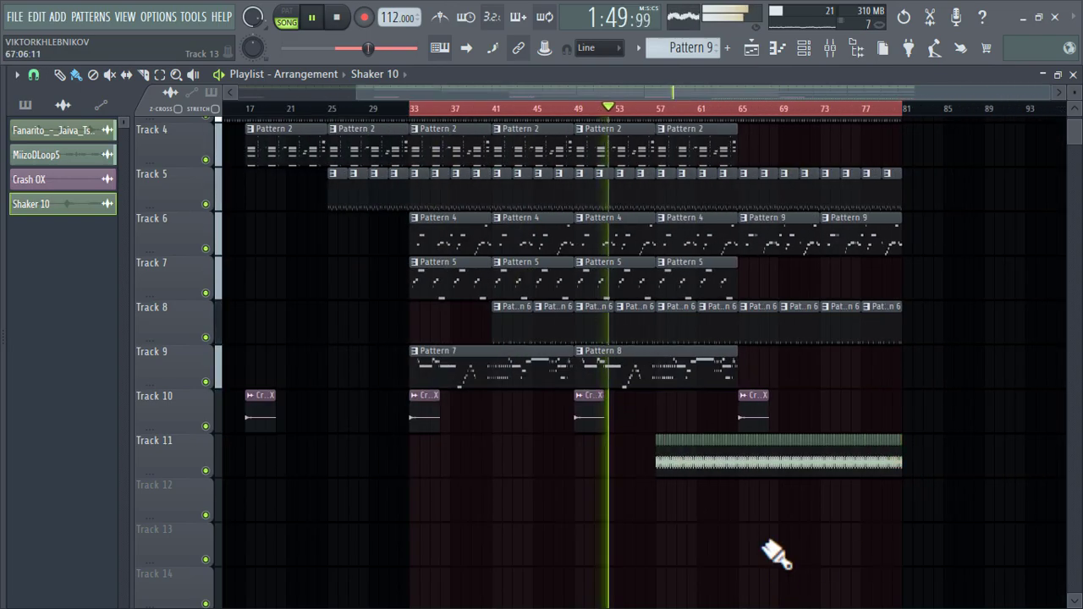
{"action": "double_click", "coordinate": [756, 440]}
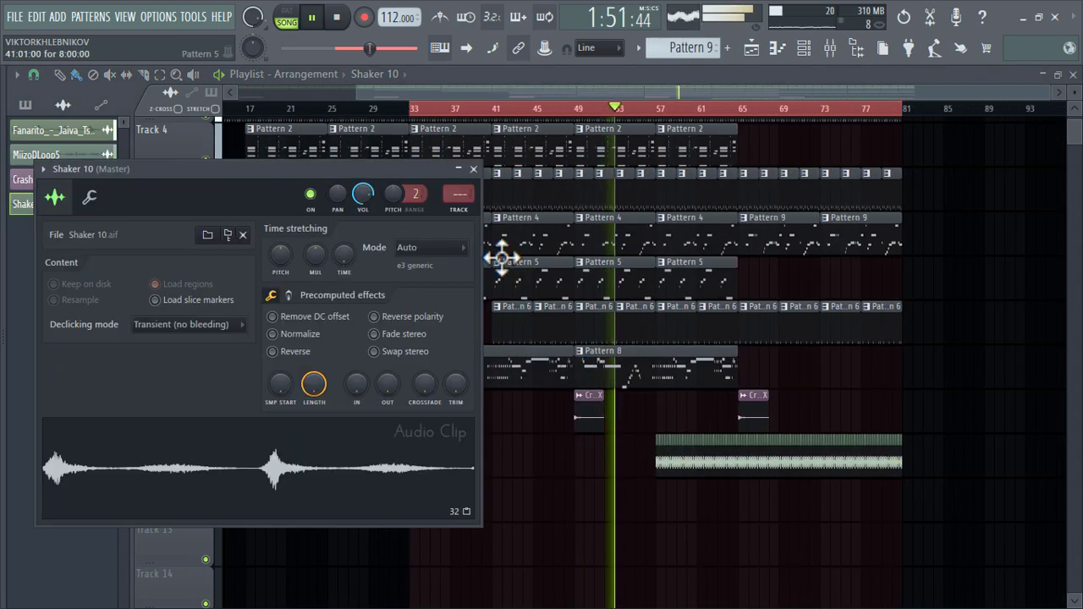
{"action": "left_click", "coordinate": [470, 209]}
{"action": "left_click_drag", "start_coordinate": [530, 363], "coordinate": [530, 432]}
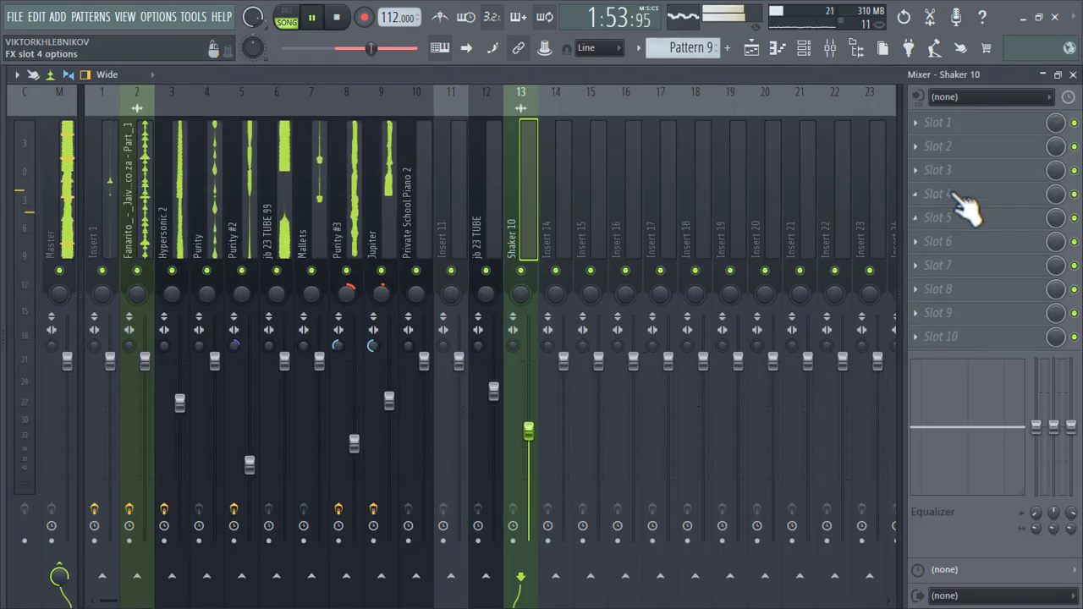
- Insert Fruity parametric EQ 2 in the shaker's slot 4 with the 40Hz + 18kHz cut preset, and raise the low cut to between 500 Hz and 1 kHz
{"action": "left_click", "coordinate": [960, 203]}
{"action": "left_click", "coordinate": [553, 415]}
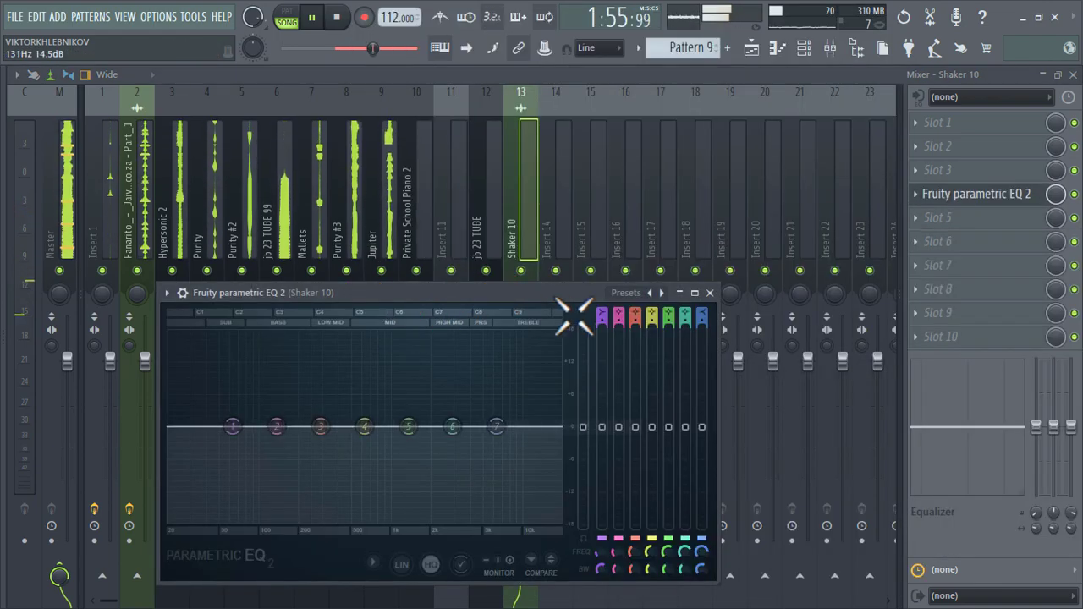
{"action": "left_click", "coordinate": [635, 293]}
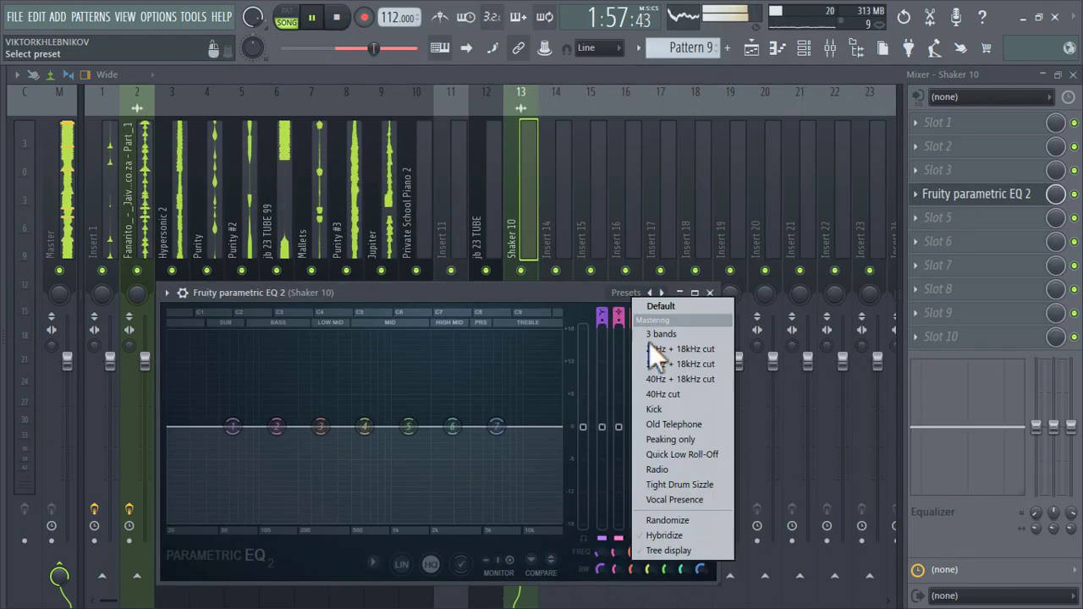
{"action": "left_click", "coordinate": [683, 378]}
{"action": "left_click_drag", "start_coordinate": [375, 292], "coordinate": [415, 148]}
{"action": "left_click_drag", "start_coordinate": [250, 282], "coordinate": [424, 282]}
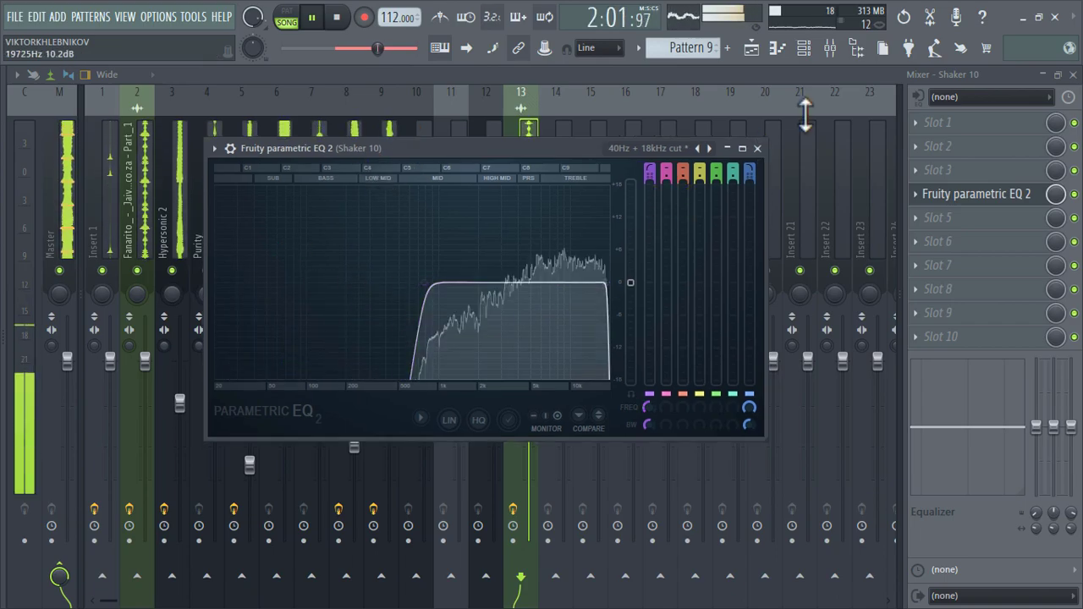
- Place Cymatics - Boombox Top Drum Loop 3 - 110 BPM on playlist Track 12 and repeat it from bar 65 to bar 81
{"action": "left_click", "coordinate": [752, 49]}
{"action": "left_click", "coordinate": [5, 321]}
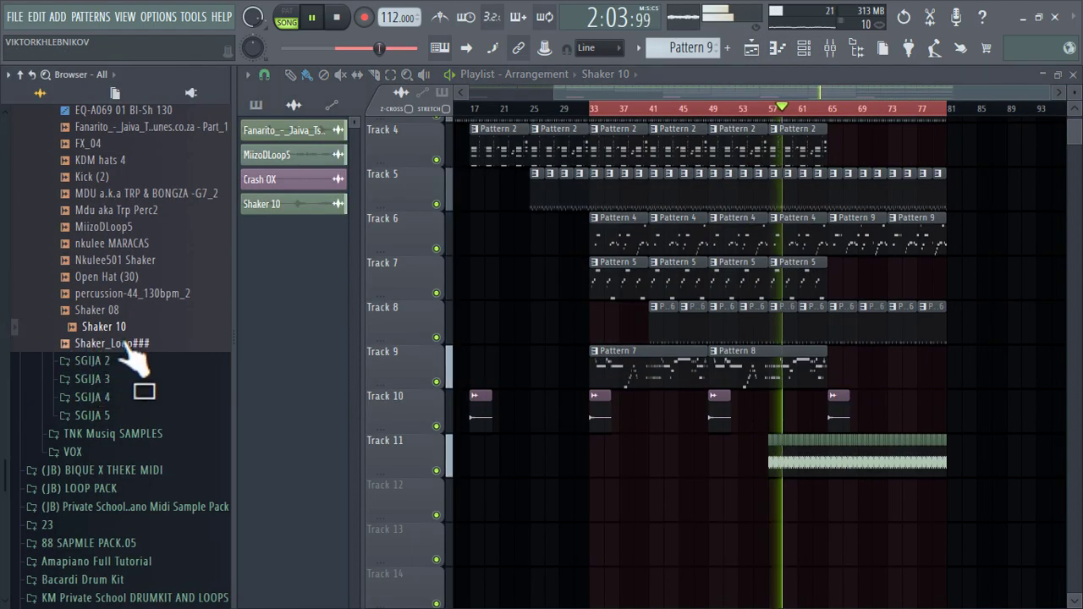
{"action": "left_click_drag", "start_coordinate": [127, 348], "coordinate": [137, 238]}
{"action": "scroll", "coordinate": [137, 237], "scroll_direction": "up", "scroll_amount": 4}
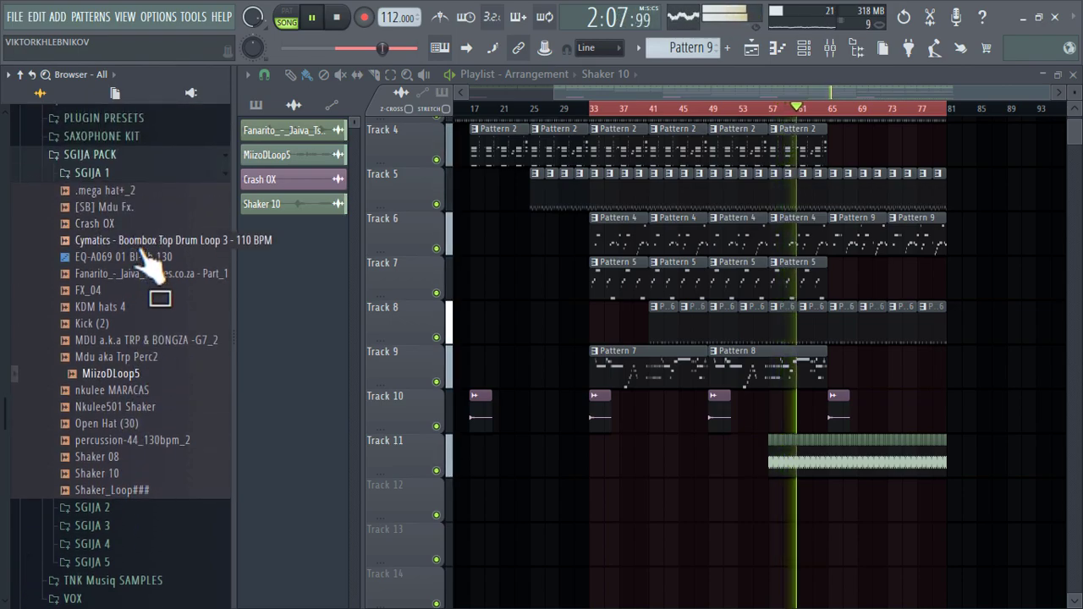
{"action": "mouse_move", "coordinate": [689, 520]}
{"action": "left_mouse_down"}
{"action": "mouse_move", "coordinate": [798, 504]}
{"action": "mouse_move", "coordinate": [787, 508]}
{"action": "mouse_move", "coordinate": [909, 527]}
{"action": "left_mouse_up"}
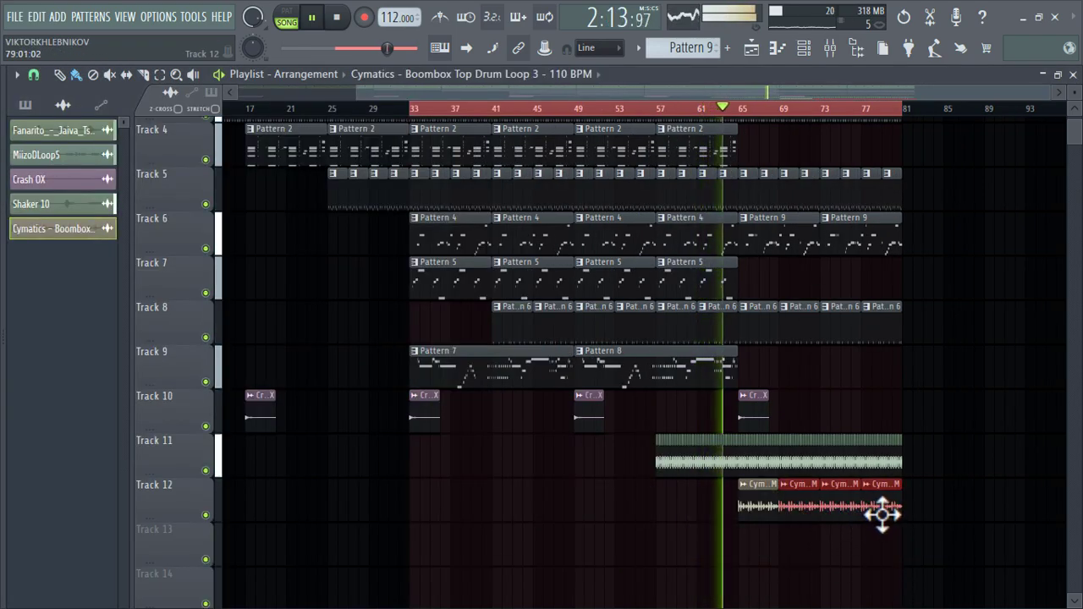
- Set the Cymatics drum loop's channel volume to 29% and route it to mixer track 14
{"action": "double_click", "coordinate": [882, 514]}
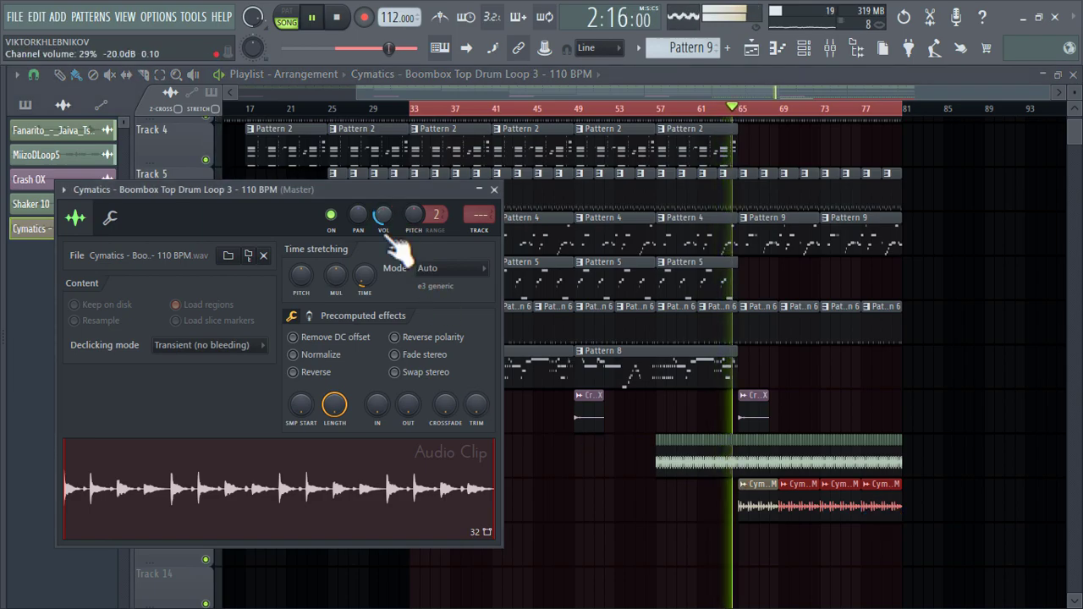
{"action": "left_click", "coordinate": [480, 231]}
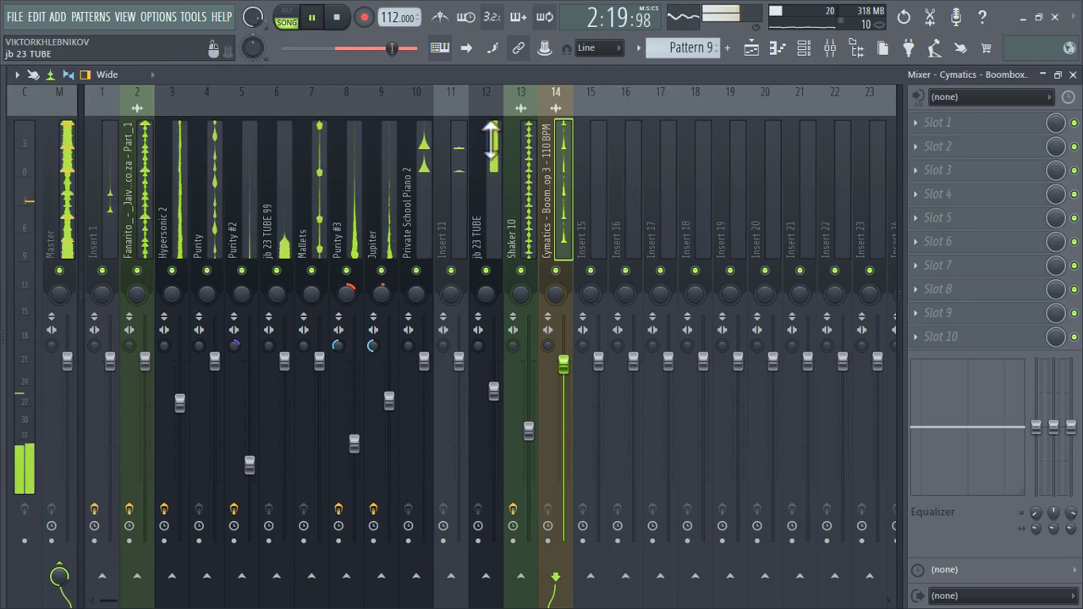
{"action": "left_click", "coordinate": [752, 49]}
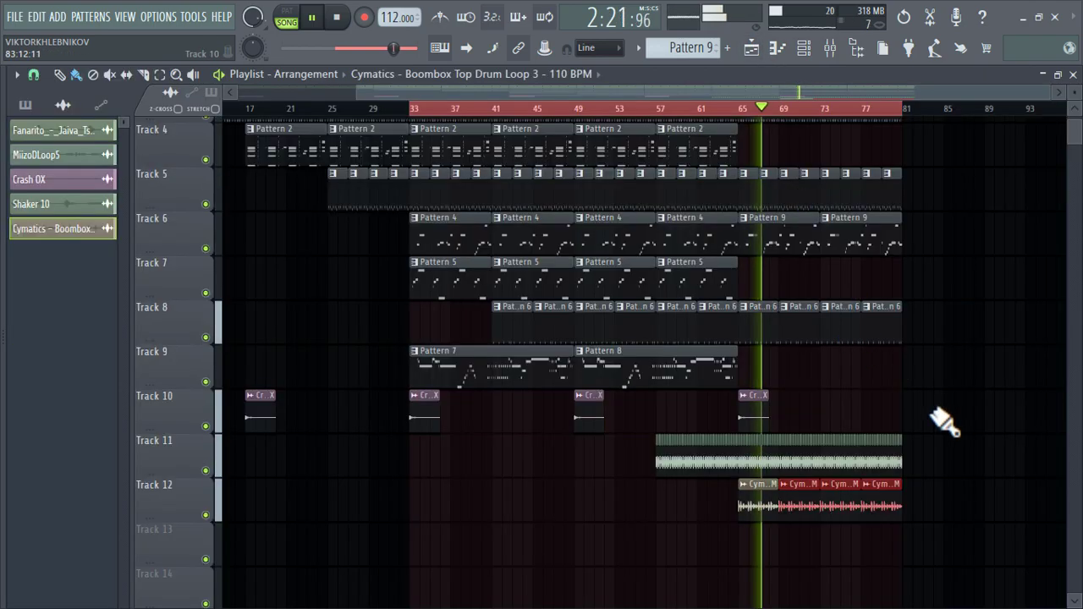
- Add a Crash OX clip on Track 10 at bar 73 and duplicate the section from bar 65 to 81 up to bar 97
{"action": "scroll", "coordinate": [931, 412], "scroll_direction": "right", "scroll_amount": 3}
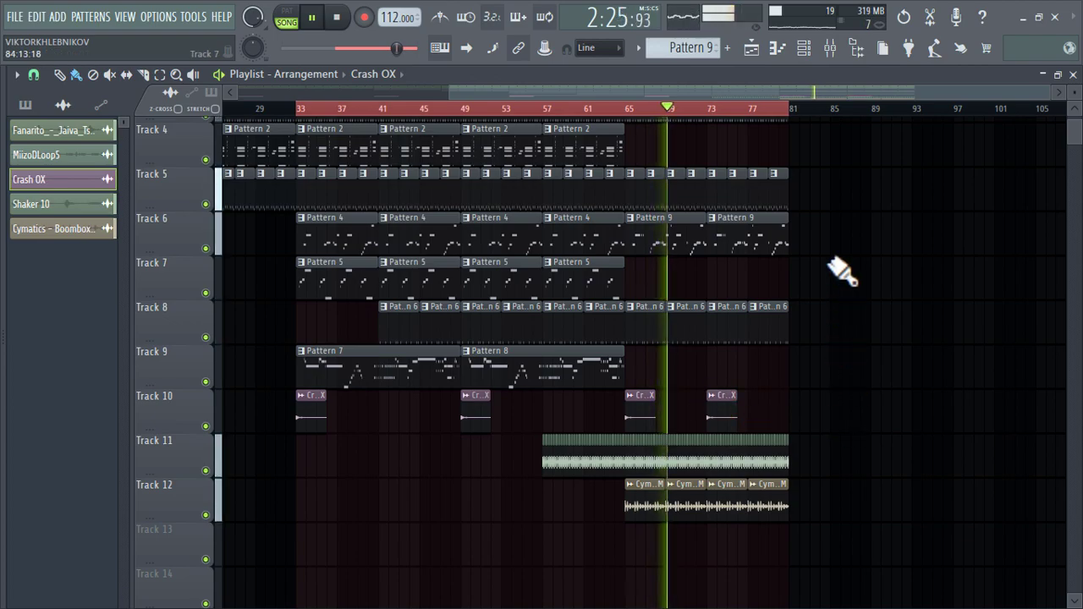
{"action": "scroll", "coordinate": [842, 273], "scroll_direction": "up", "scroll_amount": 3}
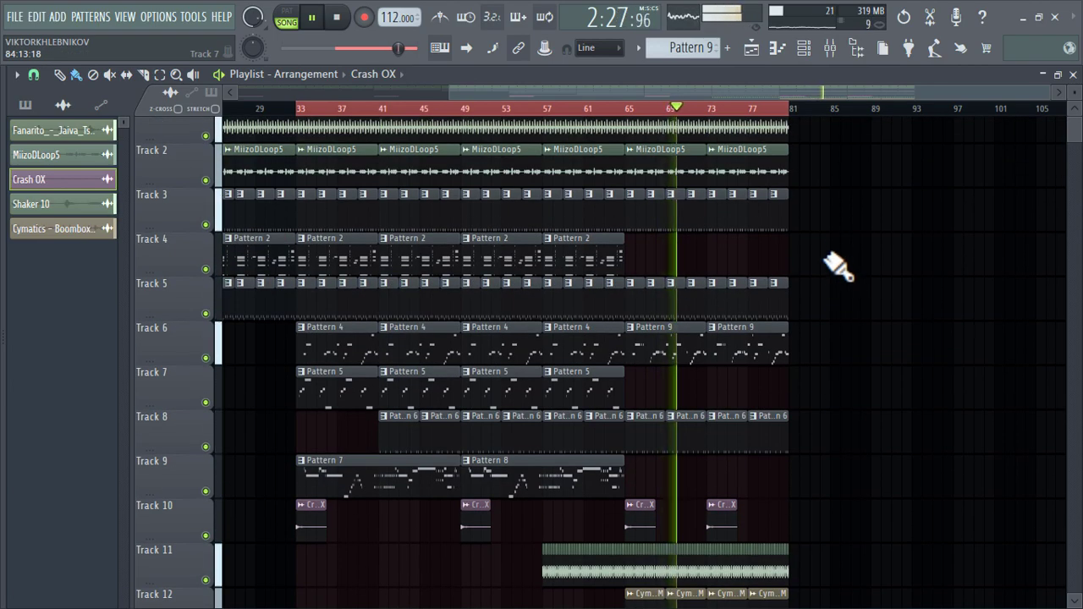
{"action": "left_click_drag", "start_coordinate": [301, 111], "coordinate": [627, 164]}
{"action": "key", "text": "ctrl+b"}
- Add Pattern 2 clips on Track 4 from bar 81 to bar 97
{"action": "left_click", "coordinate": [535, 117]}
{"action": "left_click", "coordinate": [625, 238]}
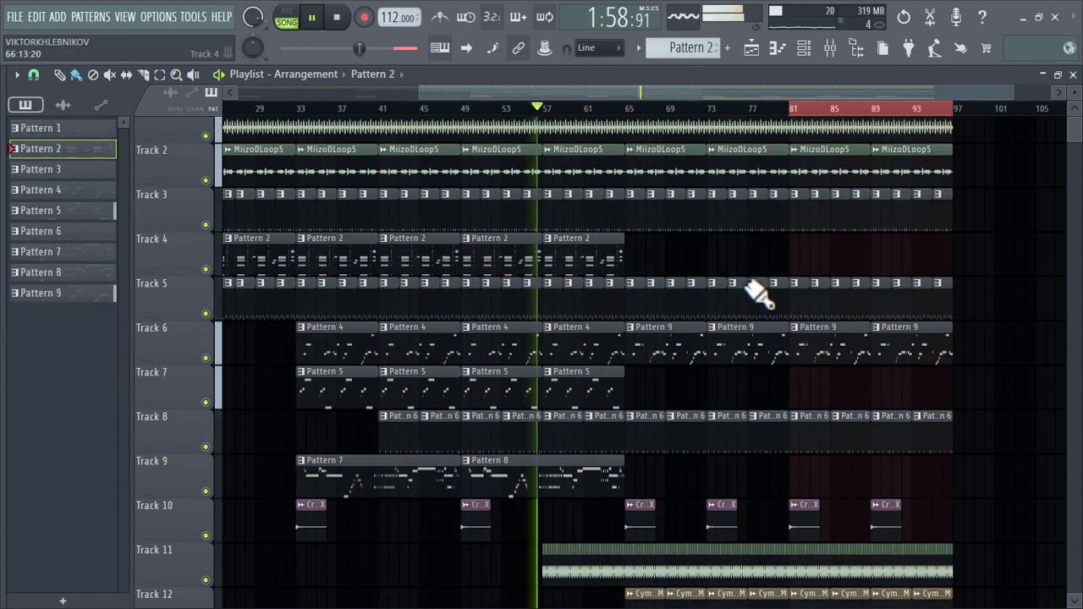
{"action": "mouse_move", "coordinate": [802, 273]}
{"action": "left_mouse_down"}
{"action": "mouse_move", "coordinate": [914, 259]}
{"action": "mouse_move", "coordinate": [1010, 380]}
{"action": "left_mouse_up"}
- Create a new empty pattern, repeat it on Track 13 from bar 73 to bar 97, and clear the playlist's time selection
{"action": "scroll", "coordinate": [1016, 375], "scroll_direction": "down", "scroll_amount": 1}
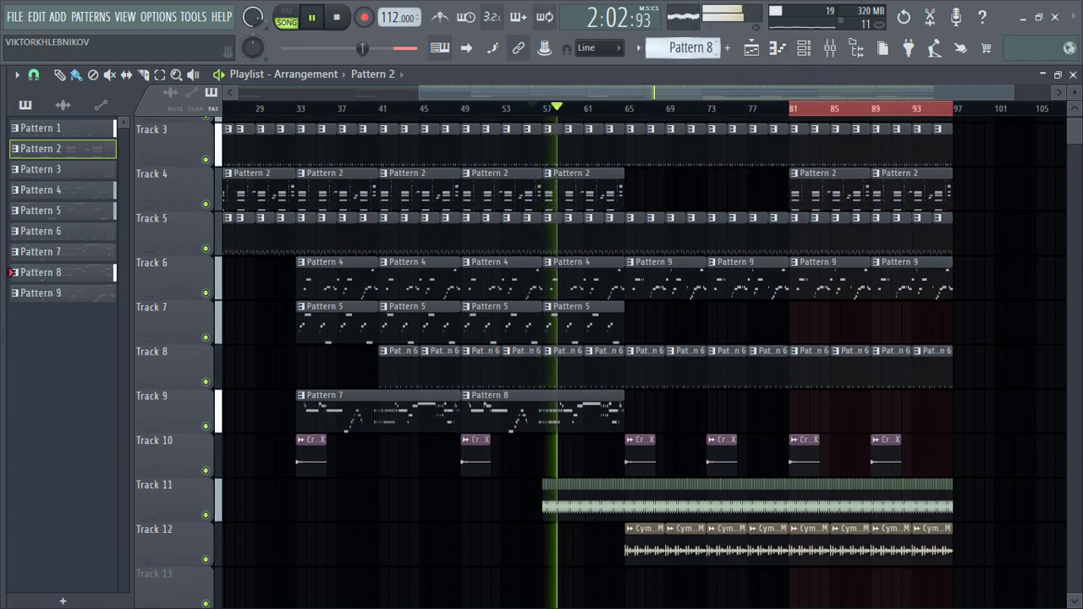
{"action": "key", "text": "F4"}
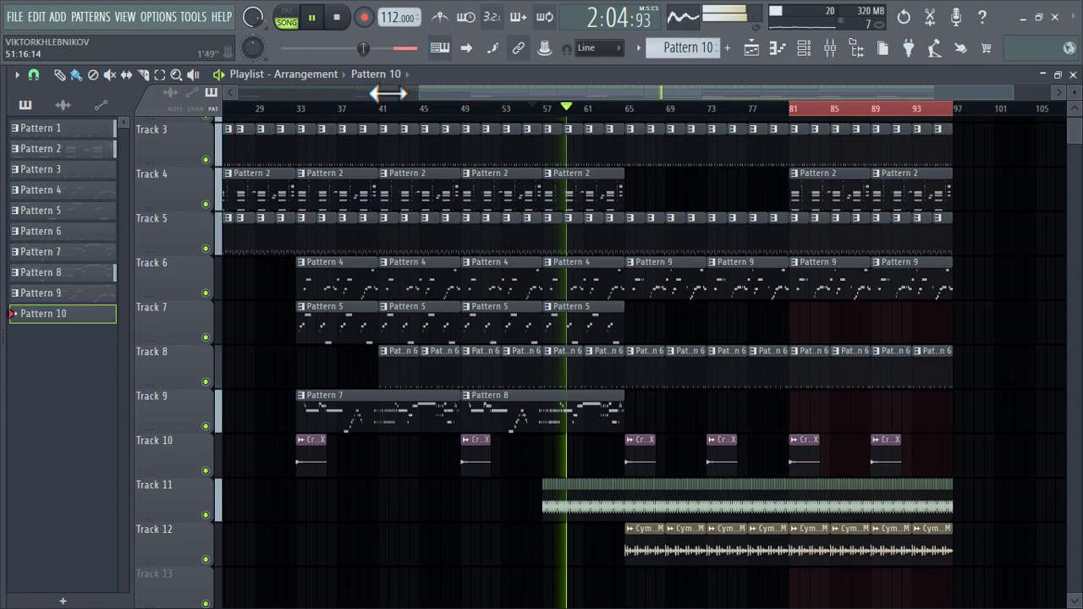
{"action": "left_click", "coordinate": [298, 110]}
{"action": "scroll", "coordinate": [714, 435], "scroll_direction": "down", "scroll_amount": 3}
{"action": "left_click", "coordinate": [633, 461]}
{"action": "left_click_drag", "start_coordinate": [647, 463], "coordinate": [920, 465]}
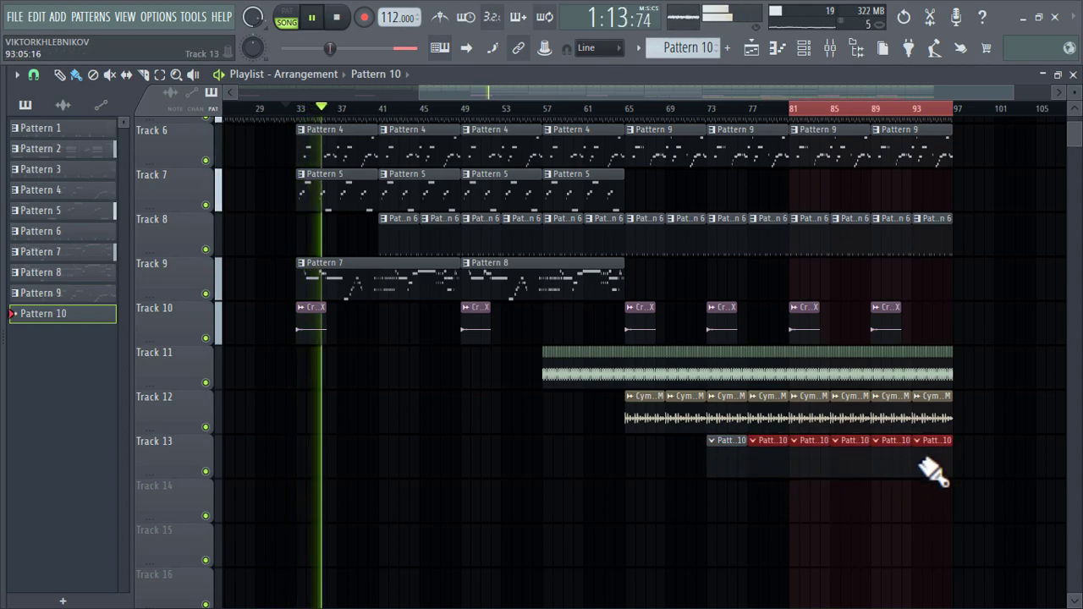
{"action": "left_click_drag", "start_coordinate": [955, 109], "coordinate": [794, 131]}
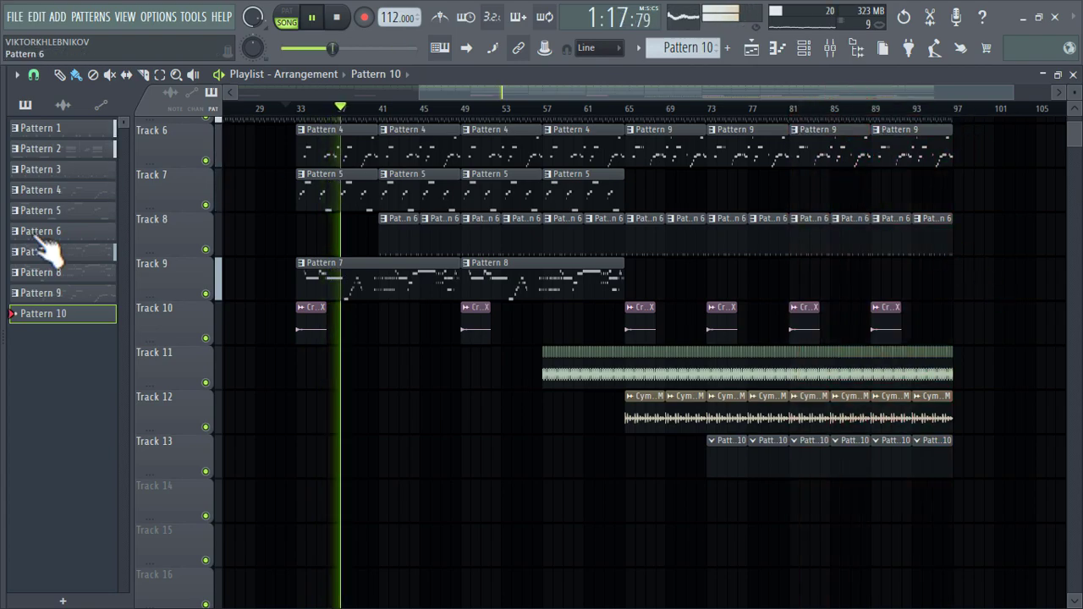
- Load the aish proffesor vocal sample from the VOX folder into a new sampler channel
{"action": "key", "text": "alt+F8"}
{"action": "scroll", "coordinate": [48, 284], "scroll_direction": "down", "scroll_amount": 6}
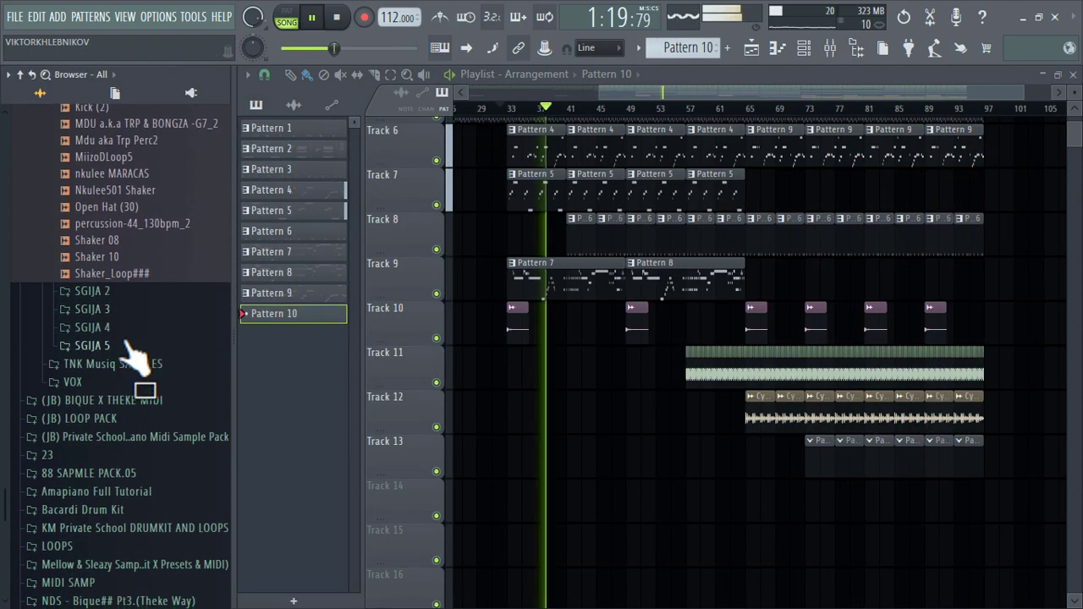
{"action": "left_click", "coordinate": [127, 345]}
{"action": "left_click", "coordinate": [132, 269]}
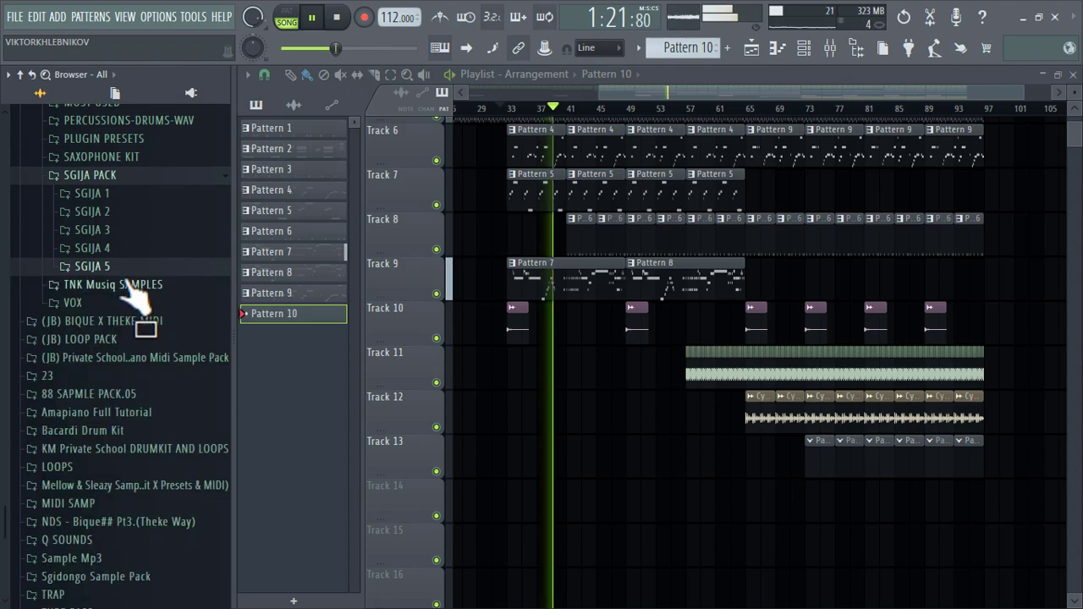
{"action": "left_click", "coordinate": [129, 302]}
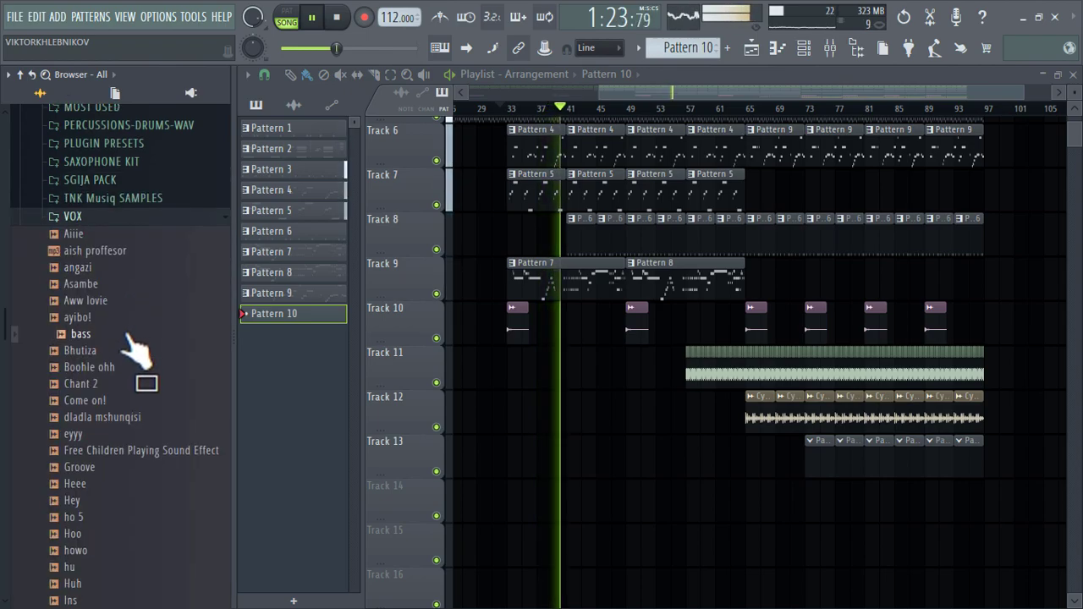
{"action": "left_click_drag", "start_coordinate": [100, 311], "coordinate": [105, 257]}
{"action": "right_click", "coordinate": [105, 257]}
{"action": "left_click", "coordinate": [133, 266]}
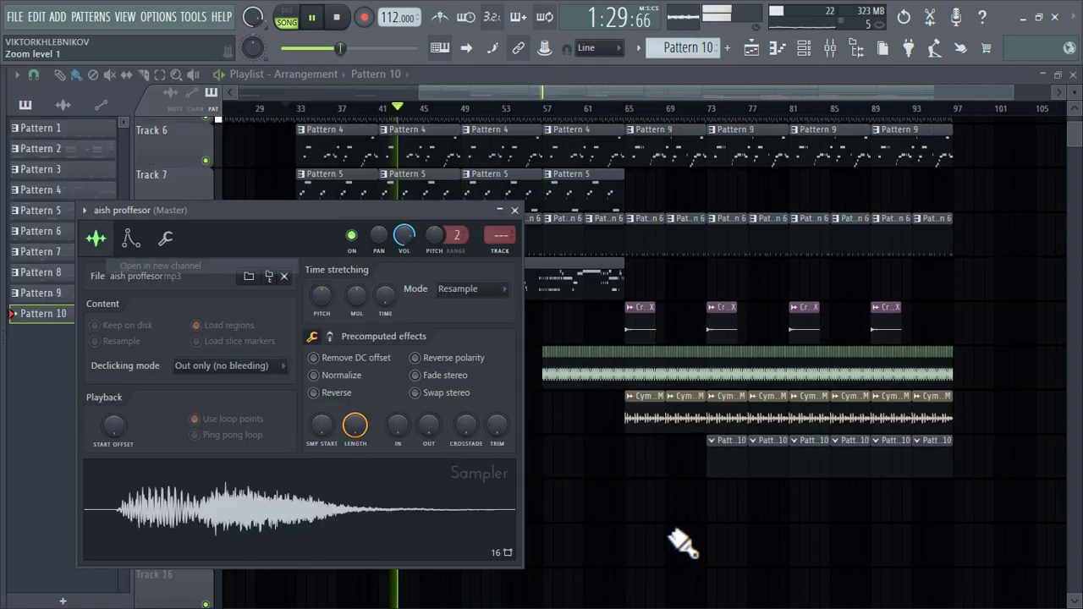
{"action": "key", "text": "Escape"}
- Repeat a new pattern on Track 14 from bar 49 to bar 97 and trigger the aish proffesor channel on steps 3 and 11
{"action": "scroll", "coordinate": [702, 49], "scroll_direction": "up", "scroll_amount": 1}
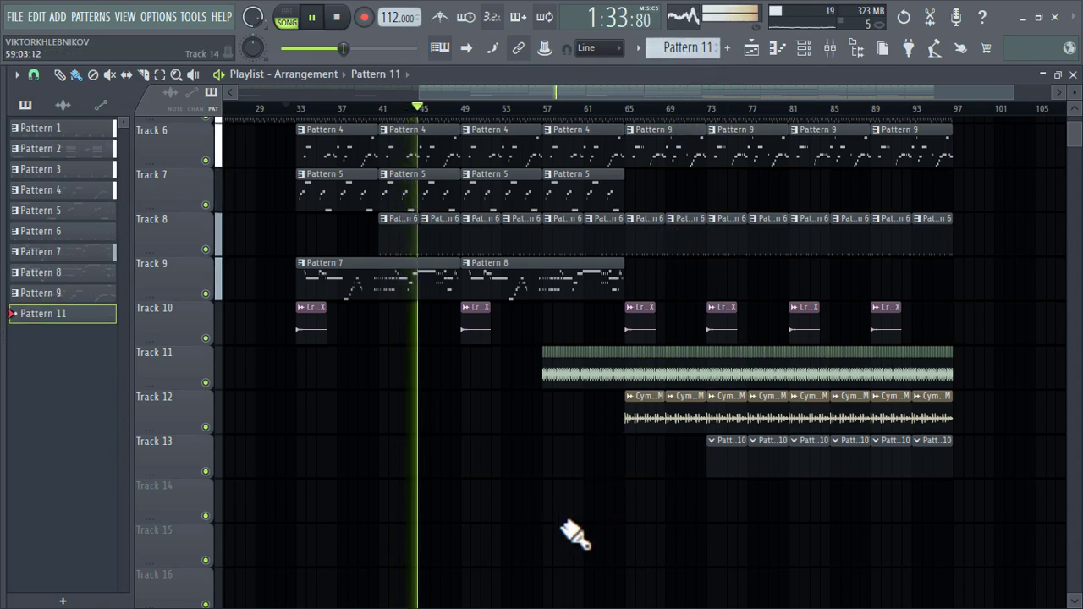
{"action": "left_click_drag", "start_coordinate": [461, 508], "coordinate": [941, 506]}
{"action": "key", "text": "F6"}
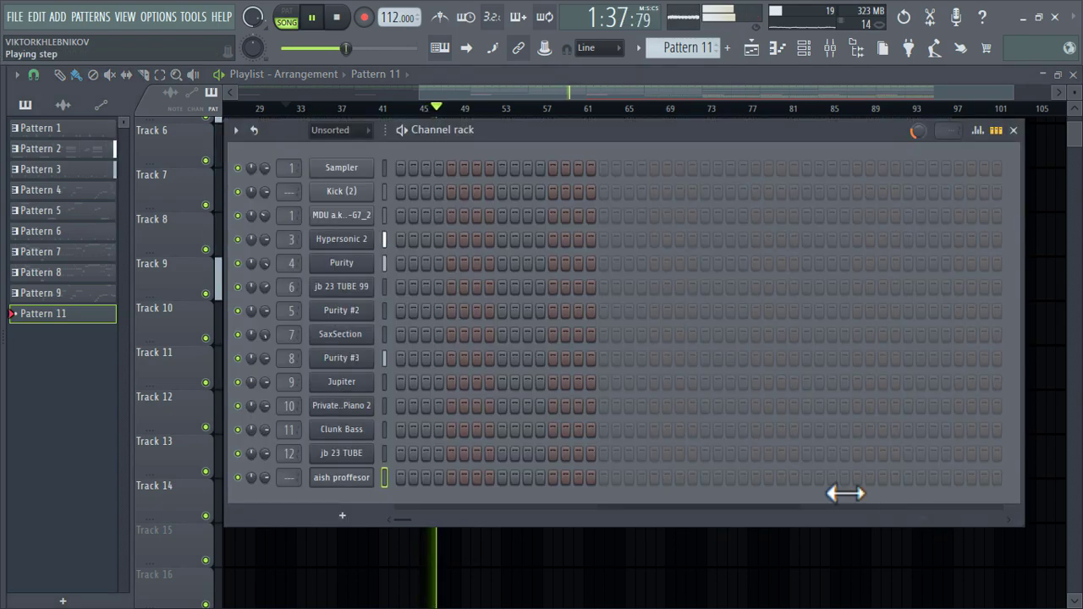
{"action": "left_click_drag", "start_coordinate": [545, 126], "coordinate": [561, 61]}
{"action": "left_click", "coordinate": [440, 413]}
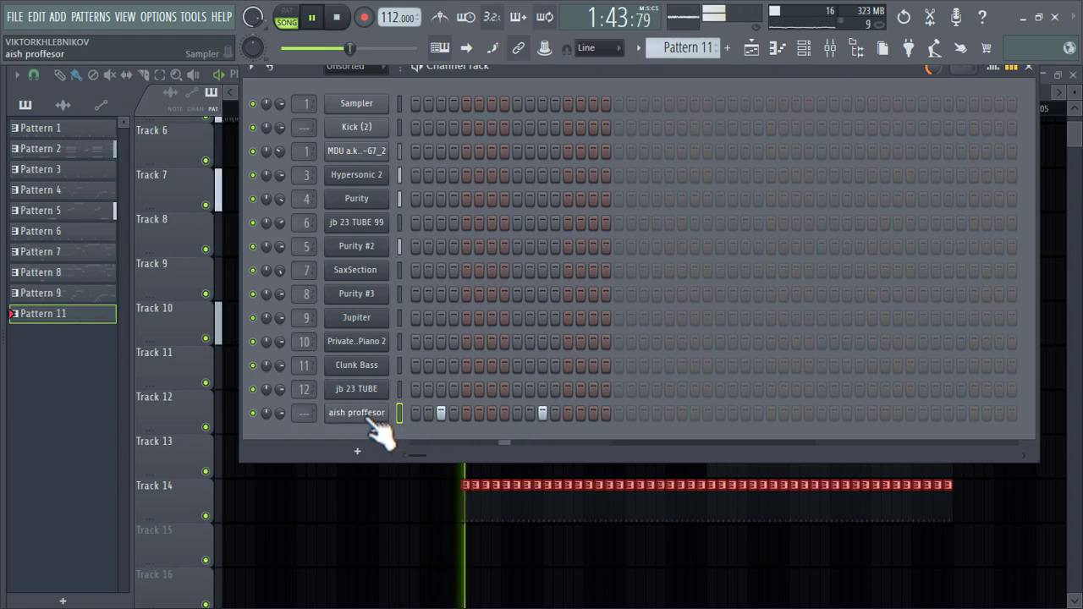
- Normalize the aish proffesor sample and route its channel to mixer track 15
{"action": "left_click", "coordinate": [370, 420]}
{"action": "left_click_drag", "start_coordinate": [402, 207], "coordinate": [508, 117]}
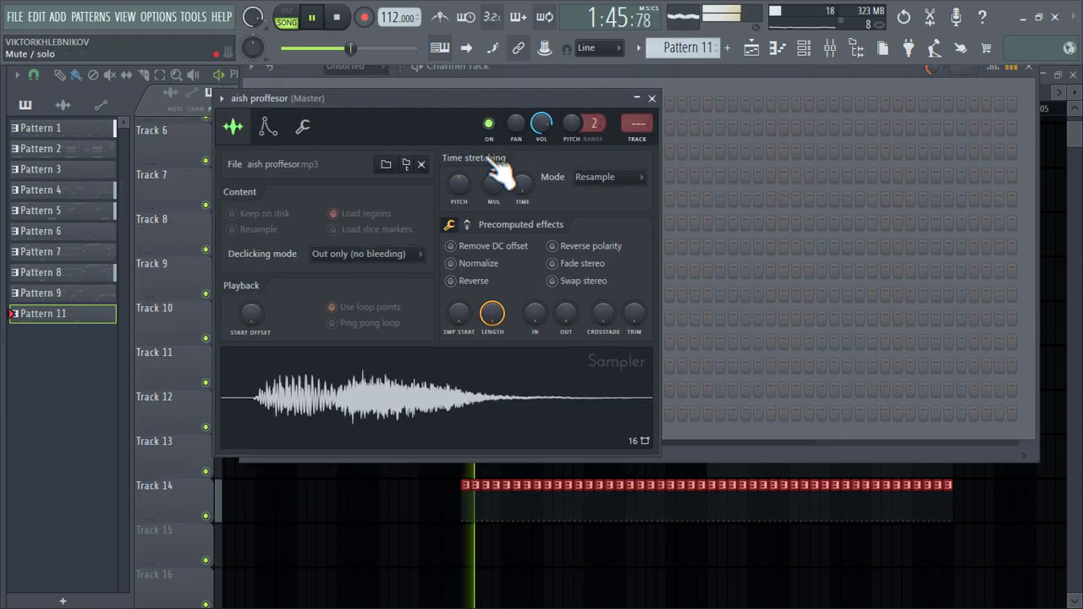
{"action": "left_click", "coordinate": [464, 264]}
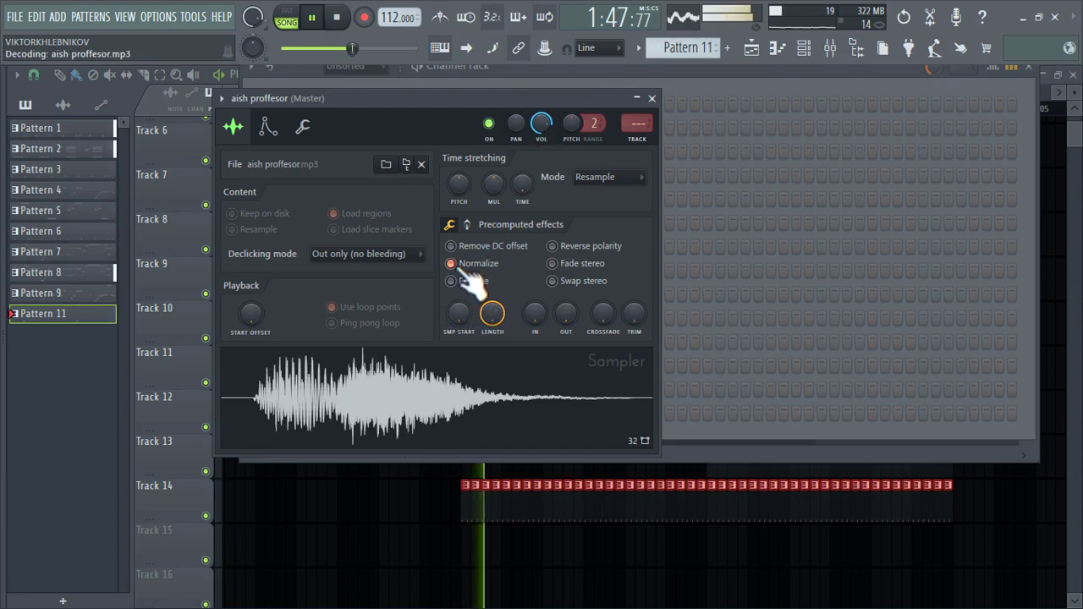
{"action": "left_click", "coordinate": [639, 134]}
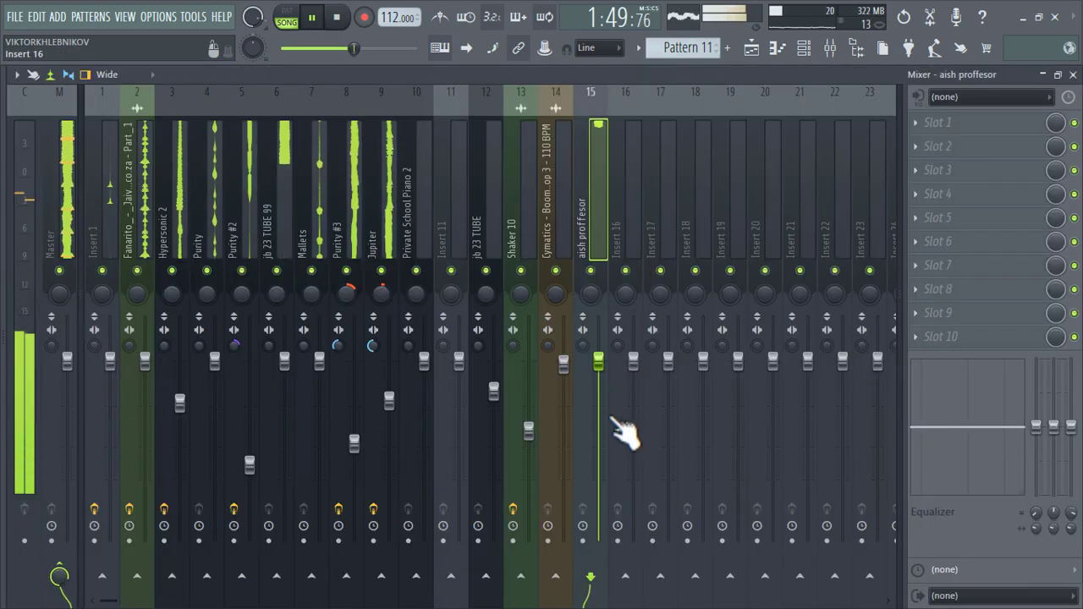
- Insert Fruity Reeverb 2 in slot 5 and Fruity Parametric EQ 2 in slot 6 of the aish proffesor mixer track
{"action": "left_click", "coordinate": [942, 219]}
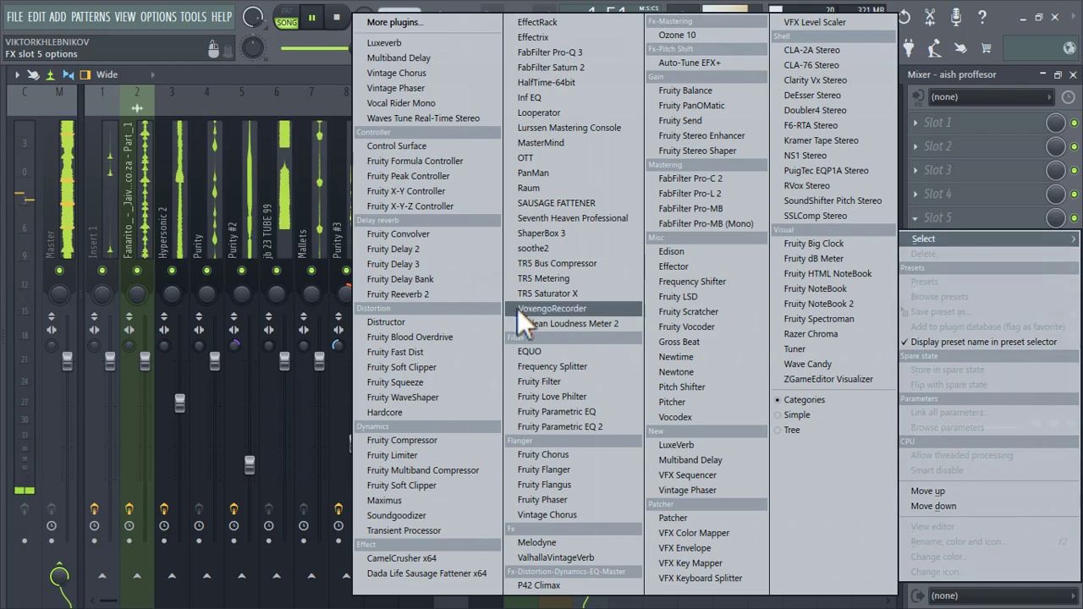
{"action": "left_click", "coordinate": [472, 296]}
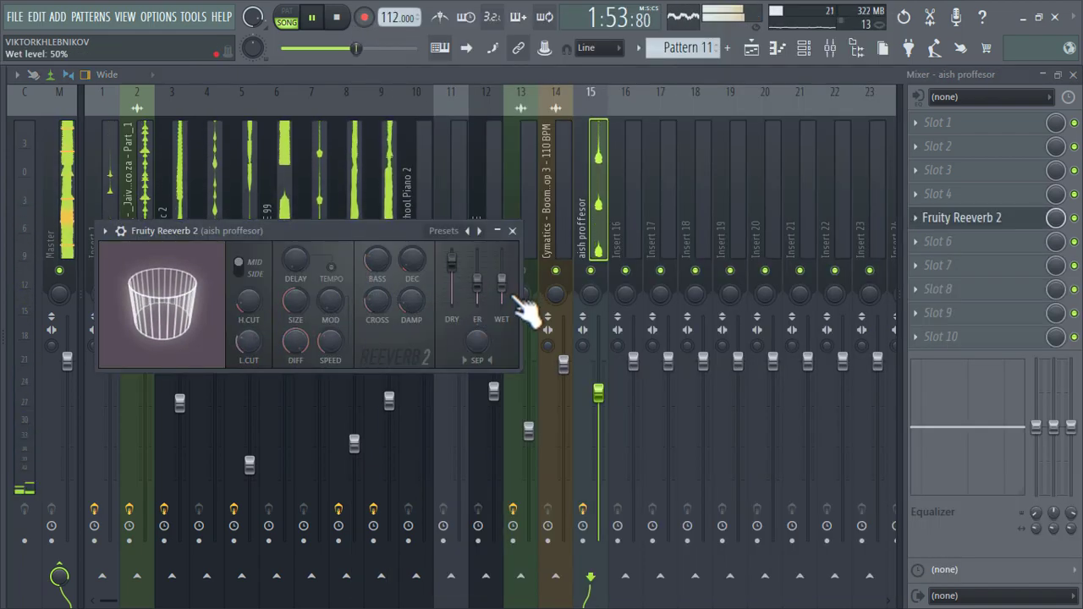
{"action": "left_click", "coordinate": [931, 243]}
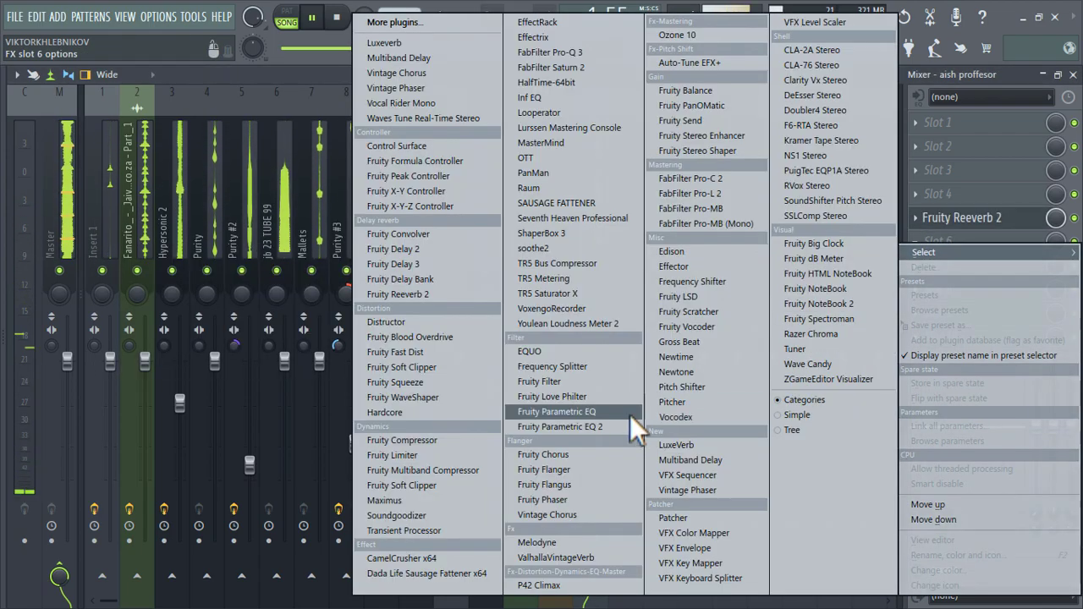
{"action": "left_click", "coordinate": [602, 426]}
- Load the 40Hz + 18kHz cut EQ preset, then raise the low-cut frequency and lower the high-cut frequency
{"action": "left_click", "coordinate": [585, 251]}
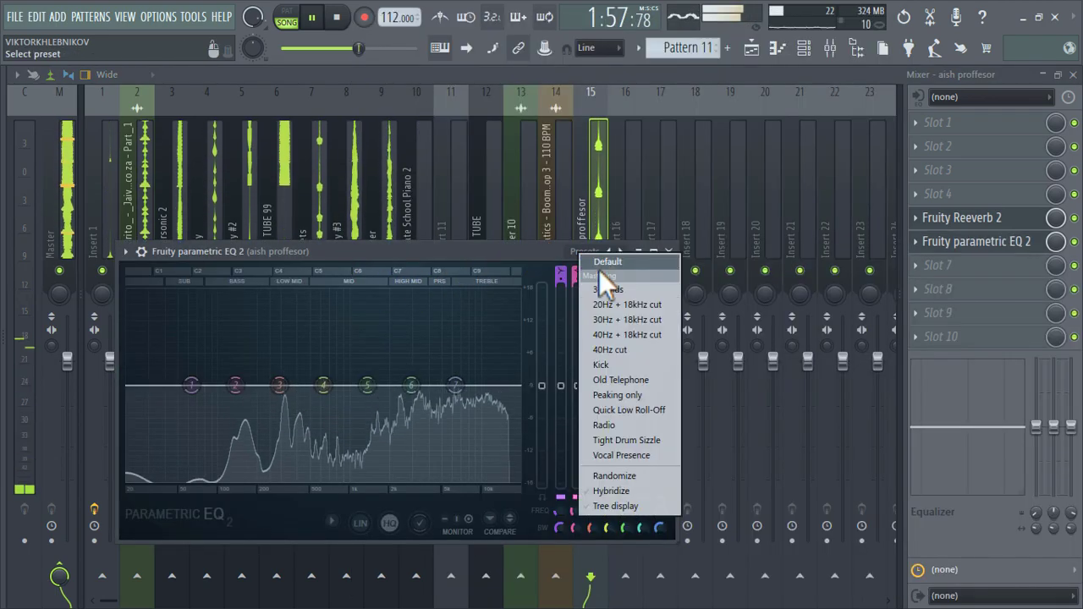
{"action": "left_click", "coordinate": [628, 322]}
{"action": "left_click_drag", "start_coordinate": [166, 386], "coordinate": [271, 386]}
{"action": "left_click_drag", "start_coordinate": [518, 386], "coordinate": [484, 389]}
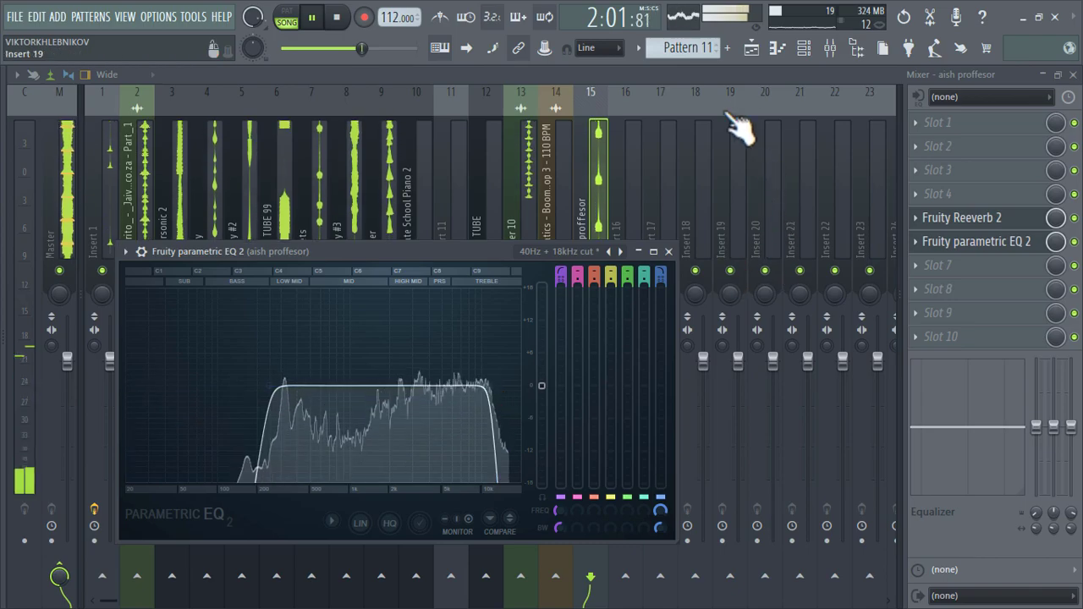
- Place the FX_02 sample from the TNK folder of TNK Musiq SAMPLES on Track 15 at bar 61
{"action": "left_click", "coordinate": [752, 48]}
{"action": "mouse_move", "coordinate": [8, 283]}
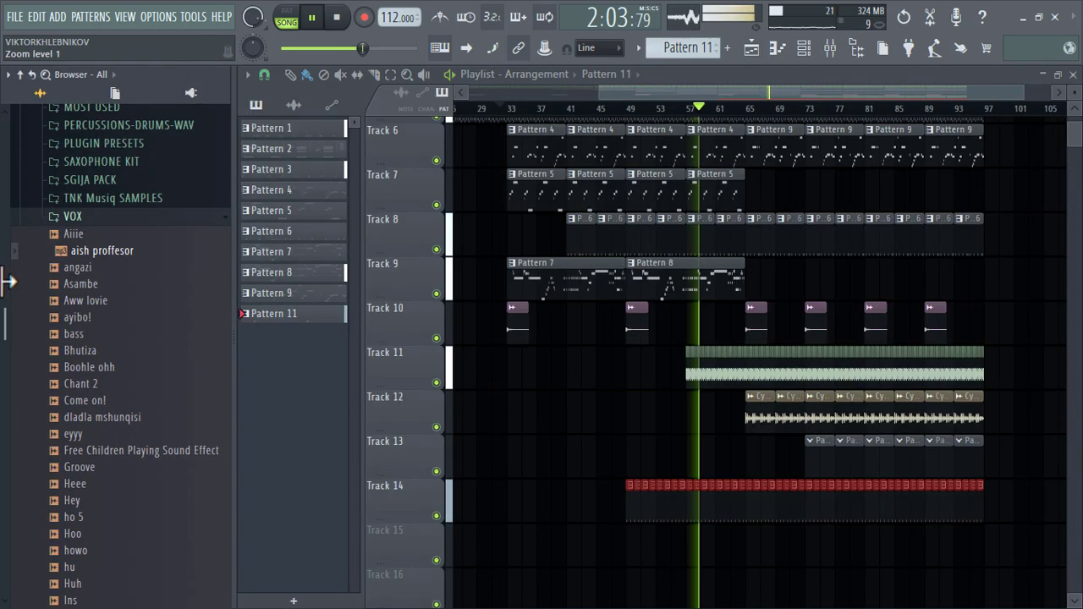
{"action": "left_click", "coordinate": [107, 200]}
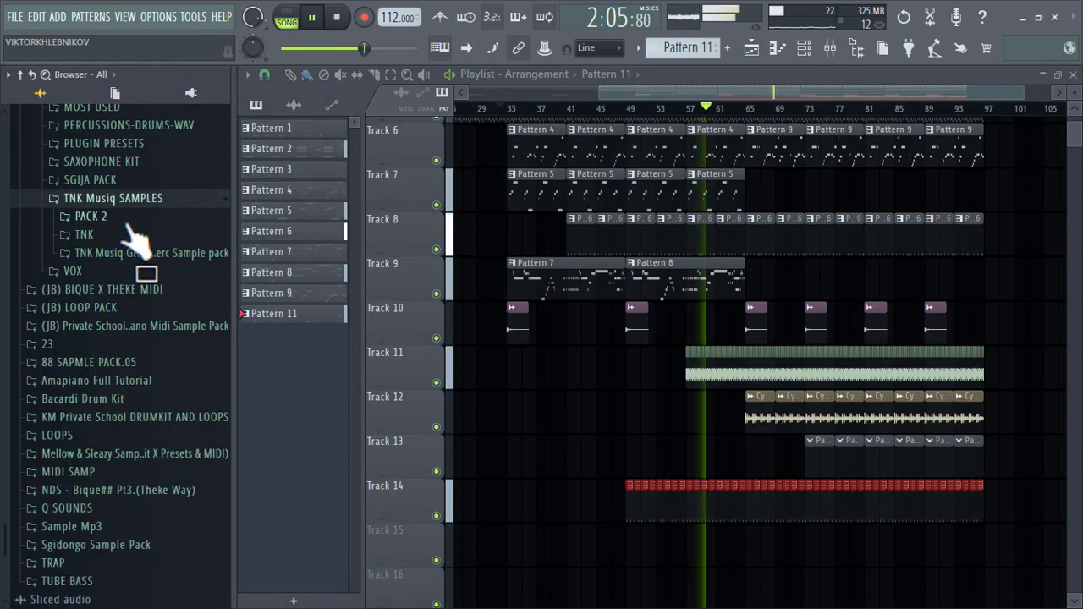
{"action": "left_click", "coordinate": [123, 228]}
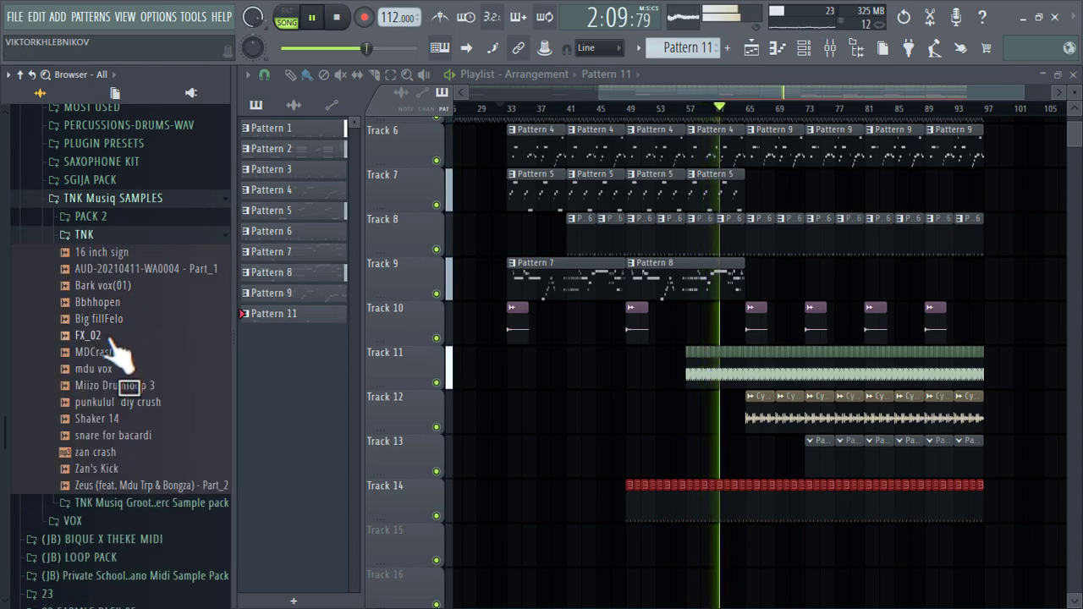
{"action": "left_click_drag", "start_coordinate": [112, 348], "coordinate": [632, 493]}
{"action": "double_click", "coordinate": [627, 487]}
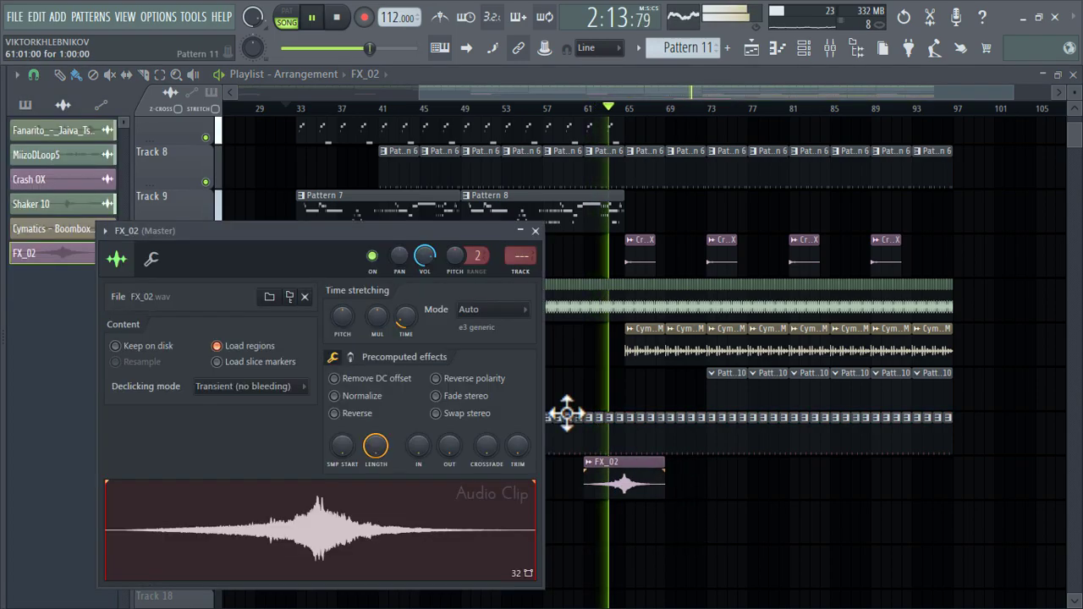
{"action": "left_click", "coordinate": [535, 231]}
- Copy the FX_02 clip along Track 15 to bars 77, 45, 29 and 13
{"action": "left_click_drag", "start_coordinate": [626, 486], "coordinate": [790, 485]}
{"action": "scroll", "coordinate": [678, 568], "scroll_direction": "down", "scroll_amount": 3}
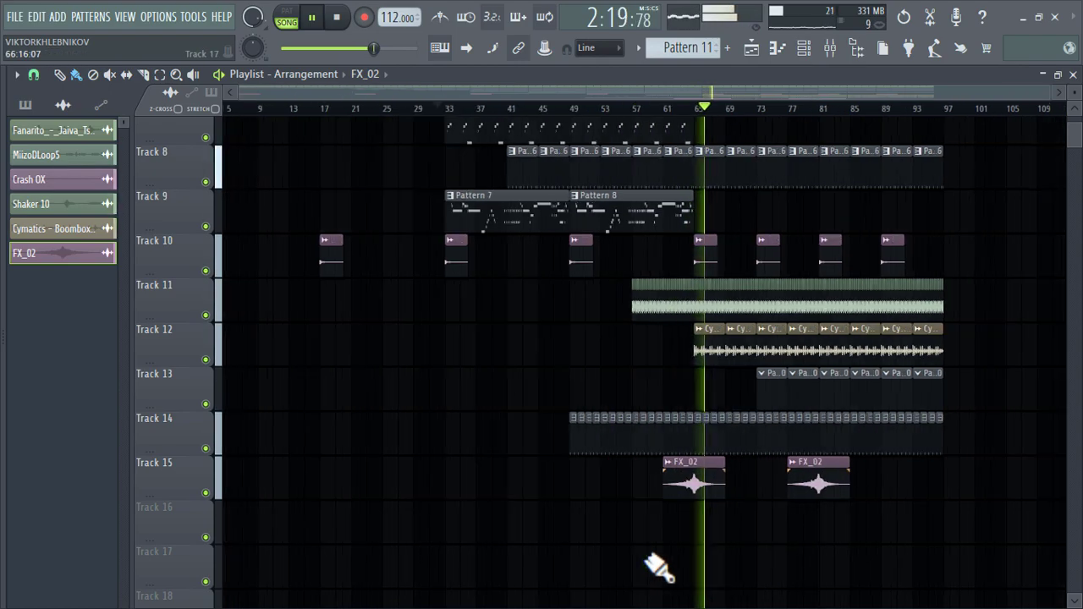
{"action": "left_click_drag", "start_coordinate": [705, 485], "coordinate": [353, 468]}
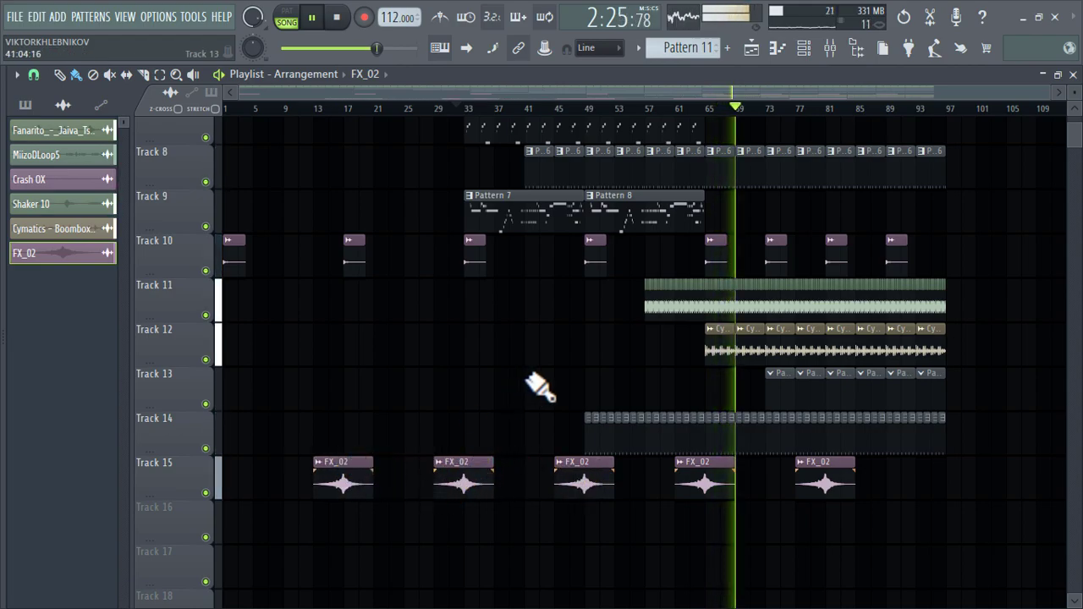
- Open Pattern 10 from its Track 13 clip and add a Sytrus synth channel to it
{"action": "scroll", "coordinate": [881, 371], "scroll_direction": "up", "scroll_amount": 5}
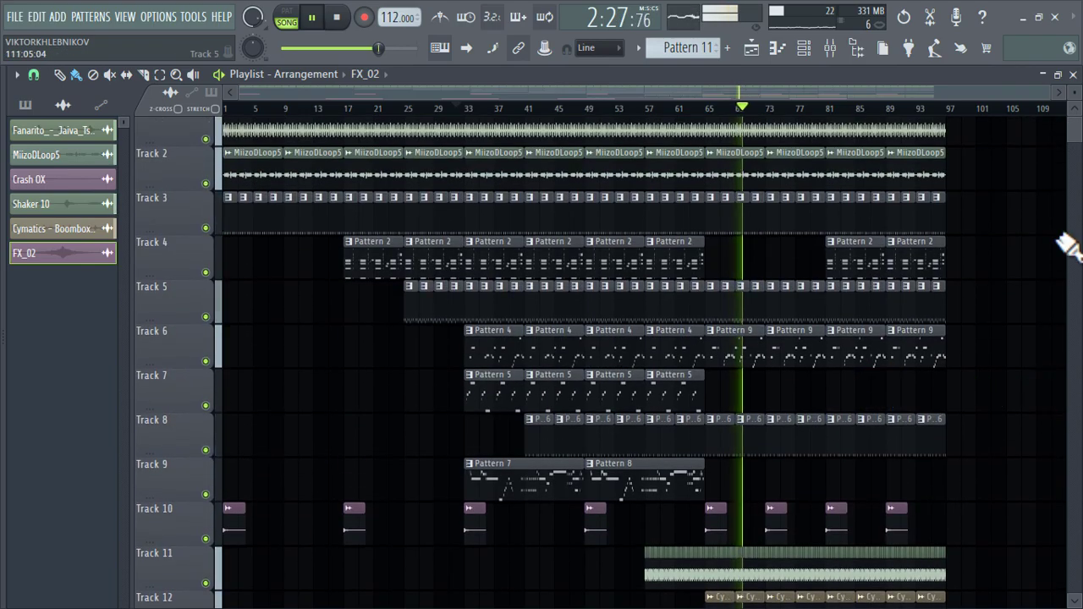
{"action": "scroll", "coordinate": [574, 364], "scroll_direction": "down", "scroll_amount": 3}
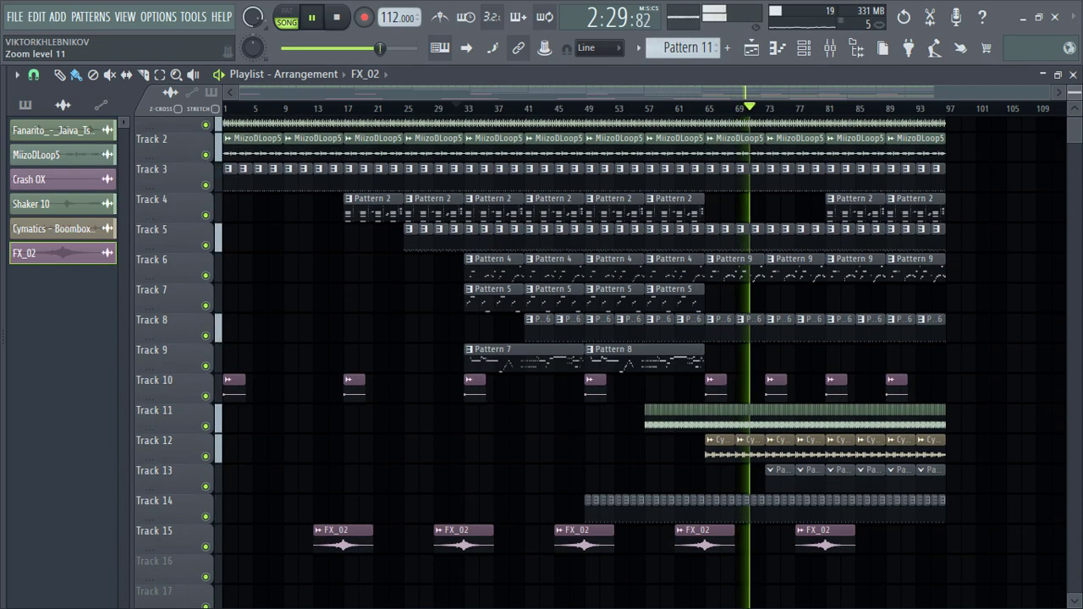
{"action": "scroll", "coordinate": [1018, 310], "scroll_direction": "down", "scroll_amount": 2}
{"action": "scroll", "coordinate": [1019, 311], "scroll_direction": "right", "scroll_amount": 2}
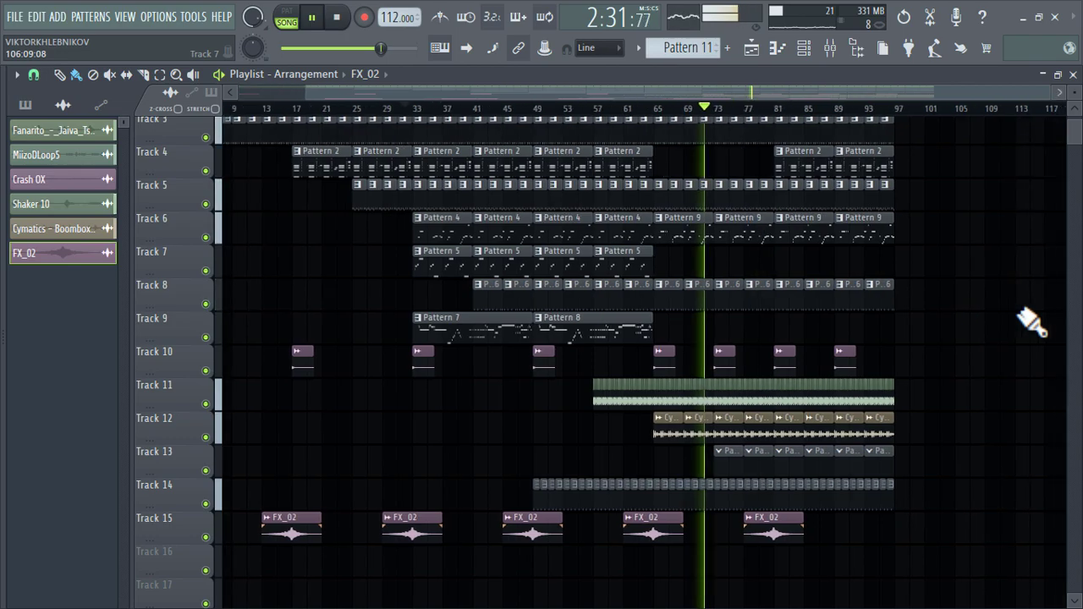
{"action": "double_click", "coordinate": [775, 462]}
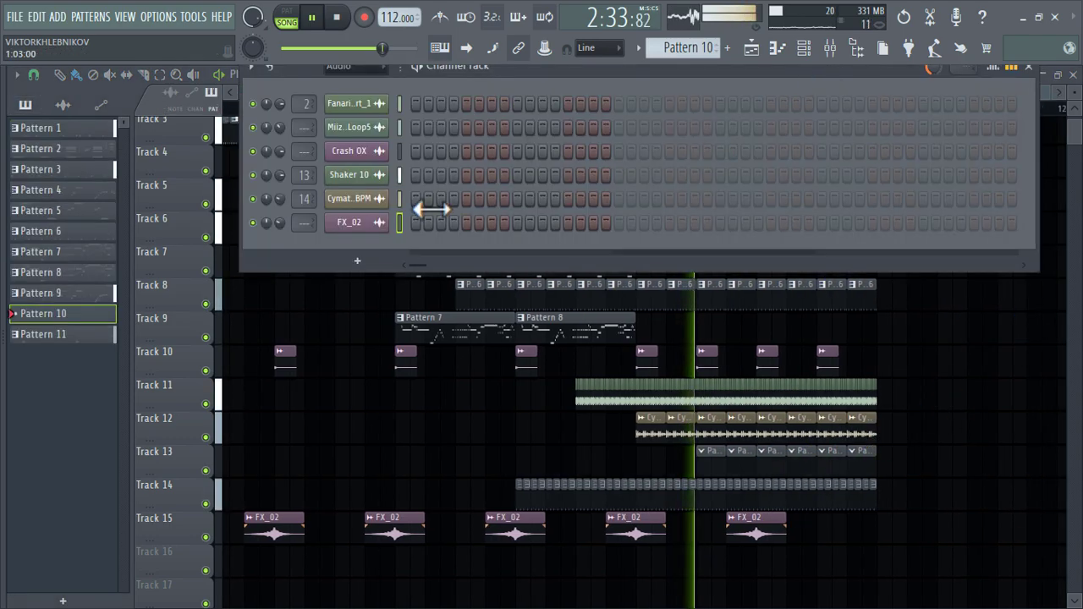
{"action": "left_click", "coordinate": [360, 253]}
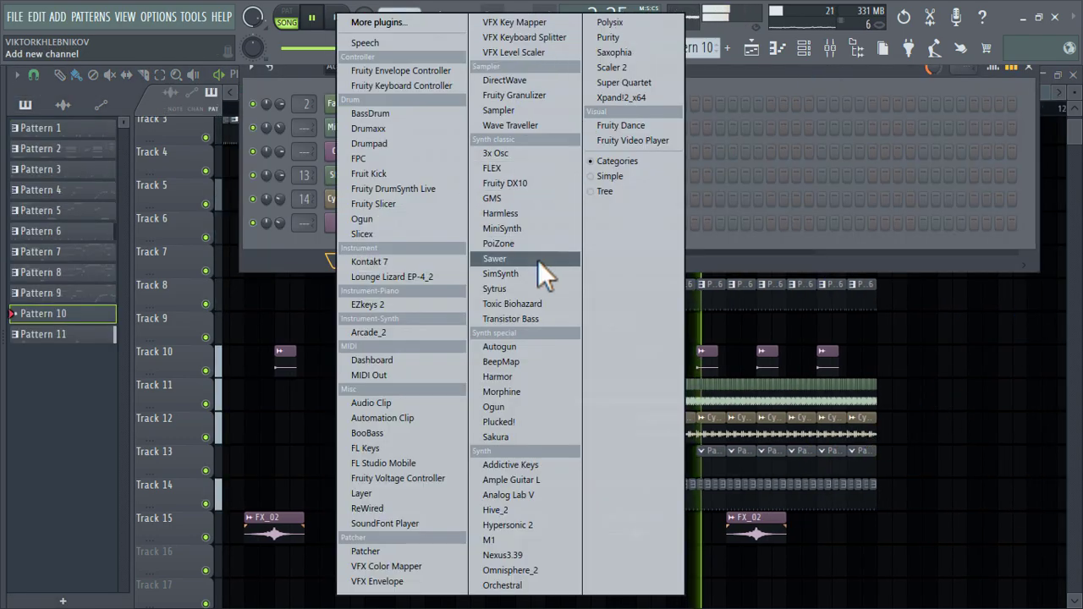
{"action": "left_click", "coordinate": [516, 287]}
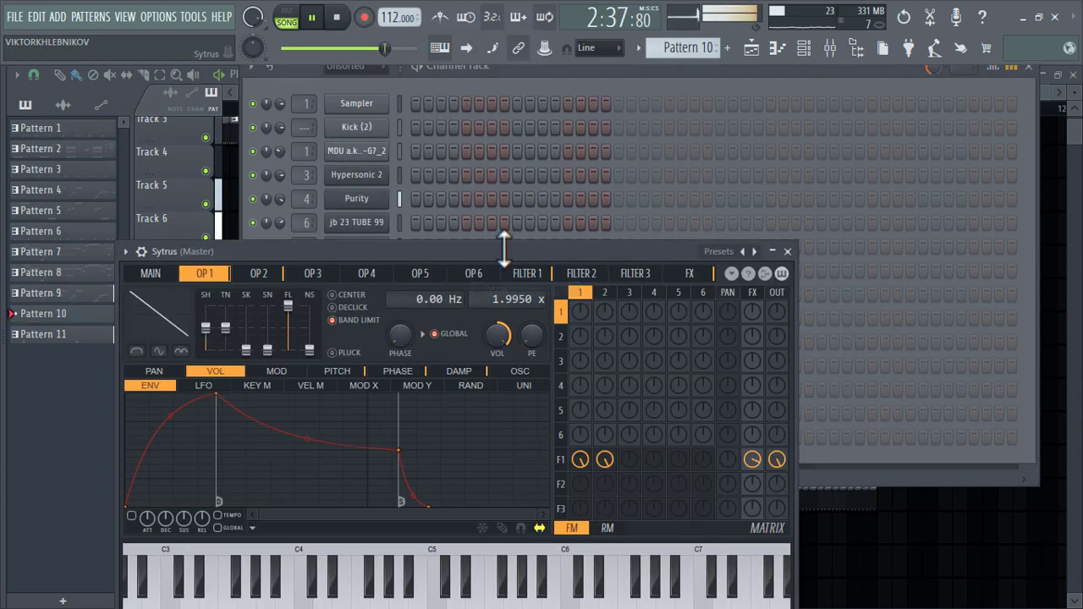
- Load the Machine preset from the Vocoder carriers category into Sytrus and close the plugin window
{"action": "left_click", "coordinate": [727, 255]}
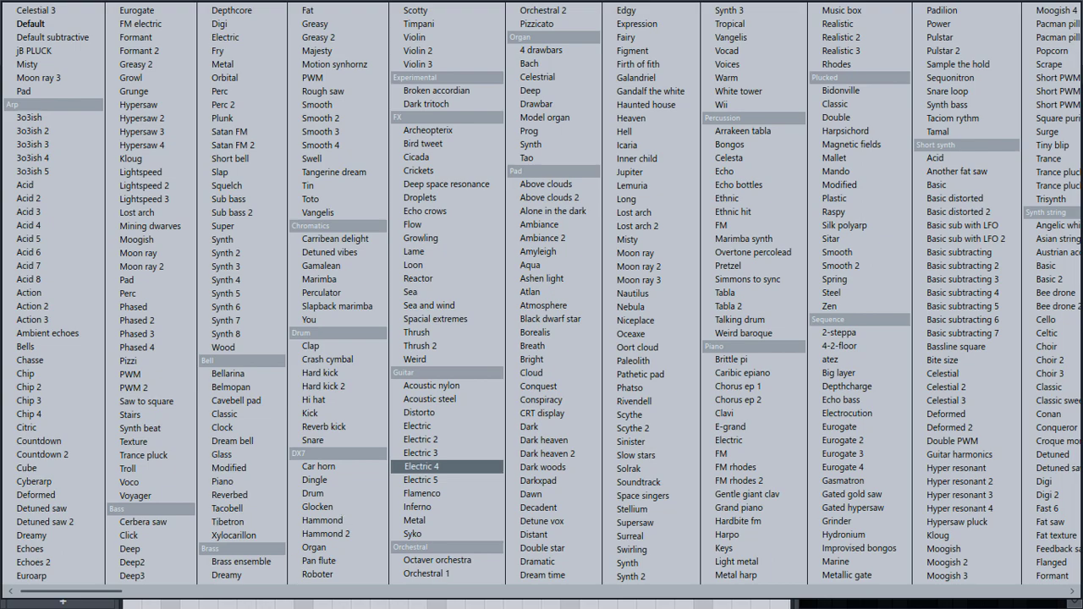
{"action": "left_click_drag", "start_coordinate": [74, 597], "coordinate": [634, 597]}
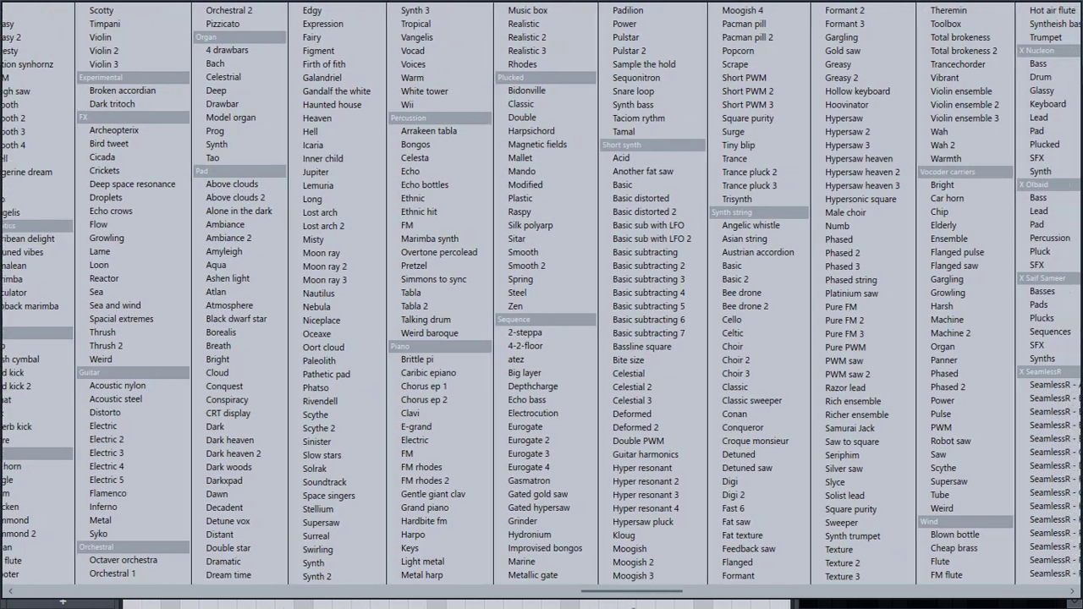
{"action": "left_click", "coordinate": [996, 333]}
{"action": "left_click", "coordinate": [793, 252]}
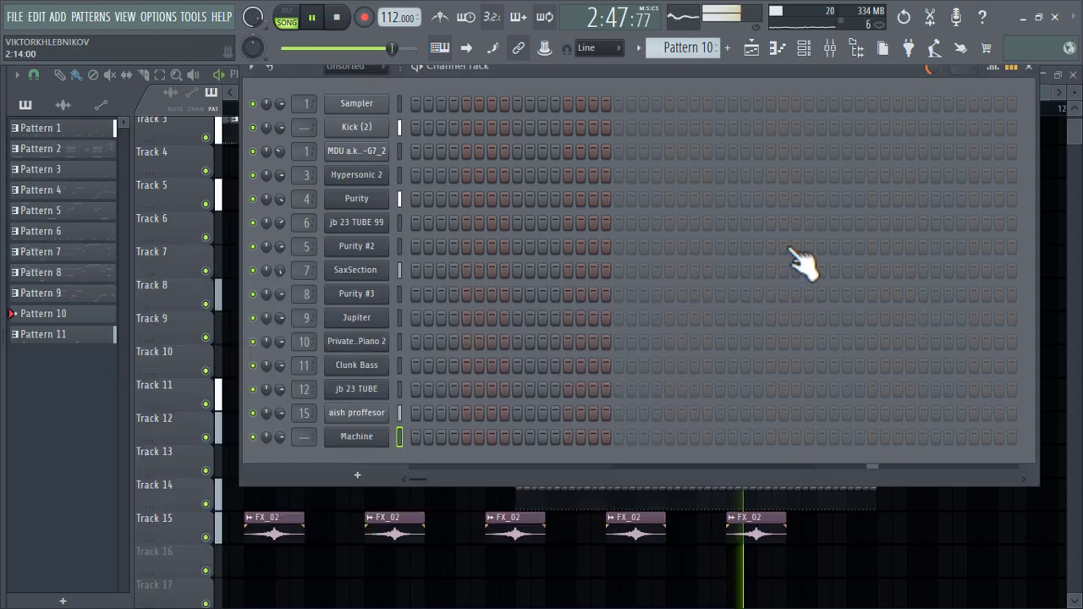
- In the Machine channel's piano roll, draw a two-step F4 note on step 3 of bar 1 and lower its velocity
{"action": "right_click", "coordinate": [360, 438]}
{"action": "left_click", "coordinate": [488, 379]}
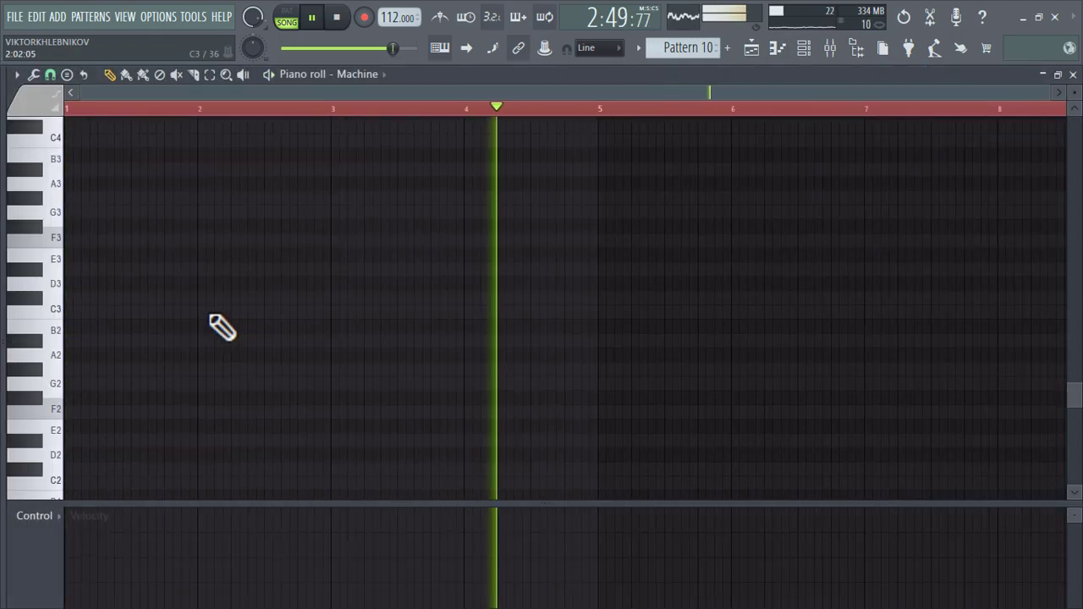
{"action": "scroll", "coordinate": [93, 302], "scroll_direction": "up", "scroll_amount": 5}
{"action": "left_click", "coordinate": [87, 285]}
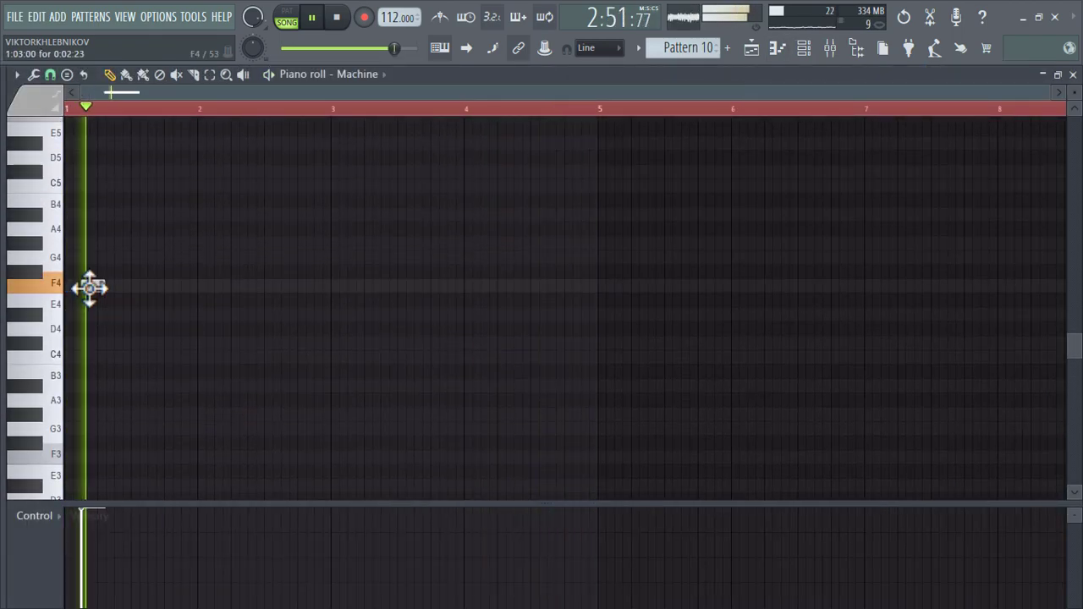
{"action": "left_click_drag", "start_coordinate": [104, 287], "coordinate": [87, 287]}
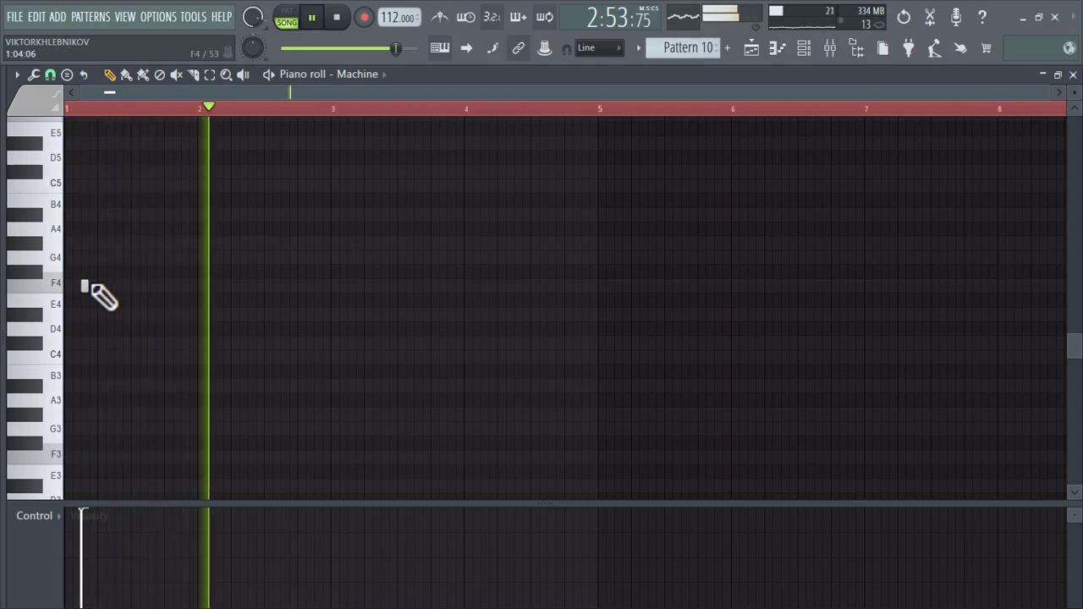
{"action": "left_click", "coordinate": [83, 549]}
- Fill the Machine piano roll through the end of bar 4 with two-step F4 notes on the third step of every beat
{"action": "left_click", "coordinate": [117, 289]}
{"action": "left_click", "coordinate": [154, 289]}
{"action": "left_click", "coordinate": [187, 288]}
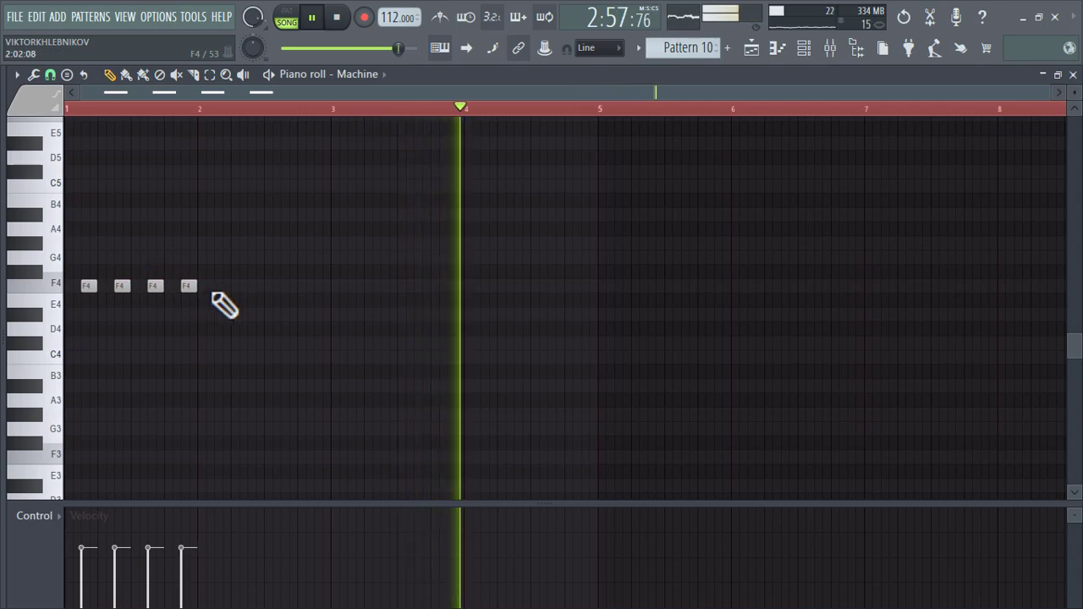
{"action": "left_click", "coordinate": [254, 288]}
{"action": "left_click", "coordinate": [286, 289]}
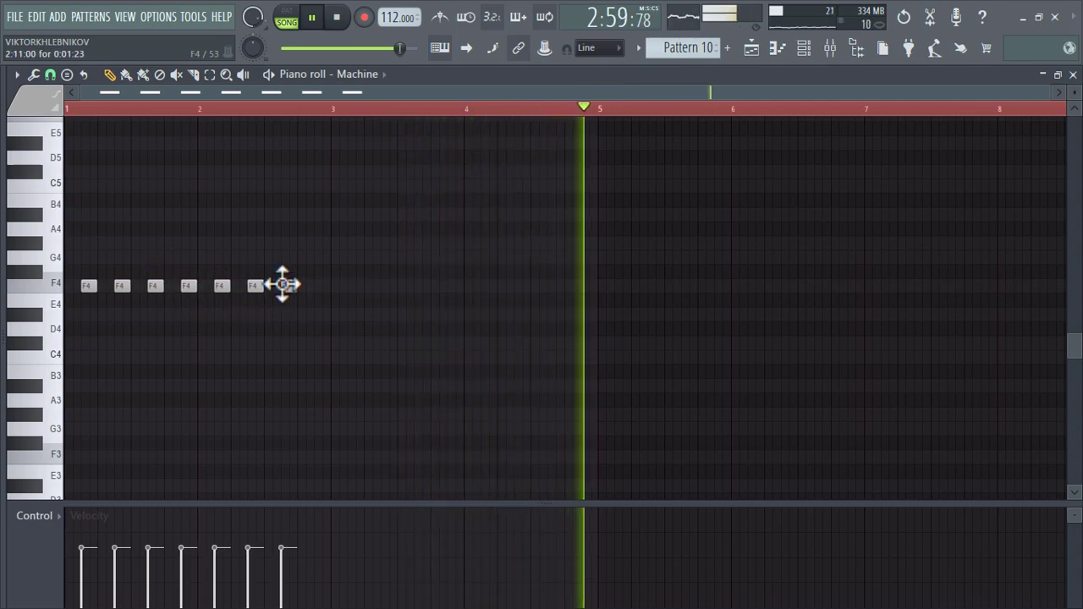
{"action": "left_click", "coordinate": [321, 289]}
{"action": "left_click", "coordinate": [354, 288]}
{"action": "left_click", "coordinate": [389, 288]}
{"action": "left_click", "coordinate": [422, 289]}
{"action": "left_click", "coordinate": [457, 289]}
{"action": "left_click", "coordinate": [497, 288]}
{"action": "left_click", "coordinate": [518, 289]}
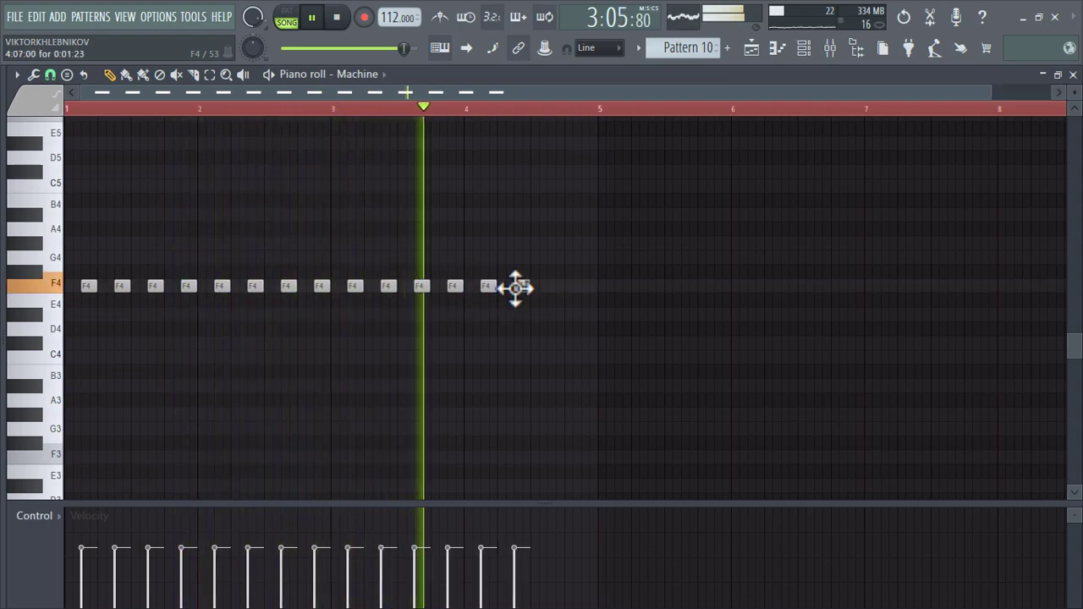
{"action": "left_click", "coordinate": [556, 289]}
{"action": "left_click", "coordinate": [586, 289]}
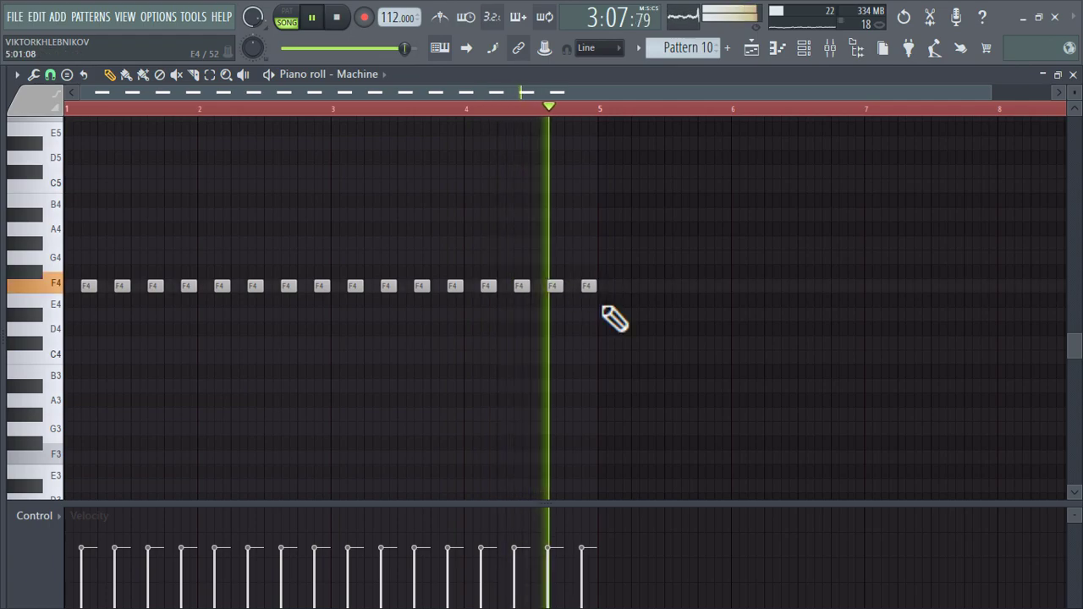
- Route the Machine channel to mixer track 16
{"action": "left_click", "coordinate": [752, 47]}
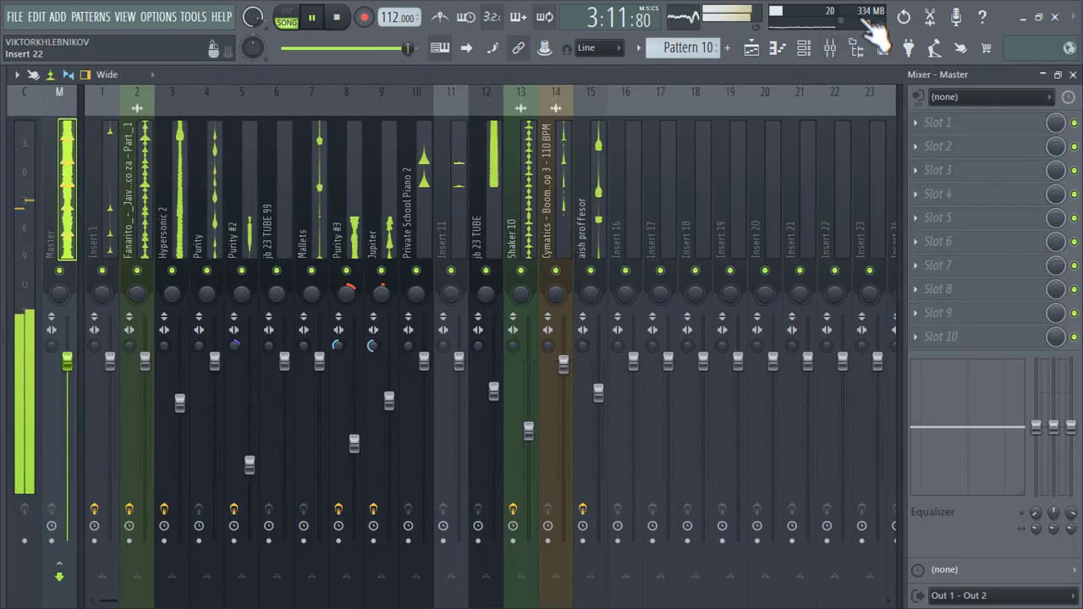
{"action": "left_click", "coordinate": [805, 49]}
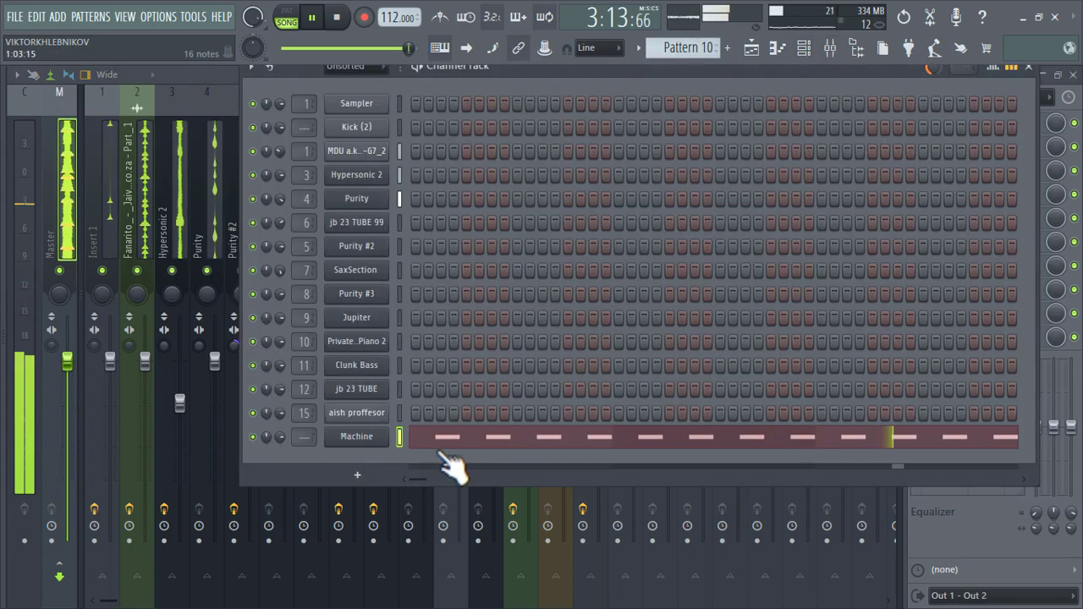
{"action": "left_click", "coordinate": [851, 49]}
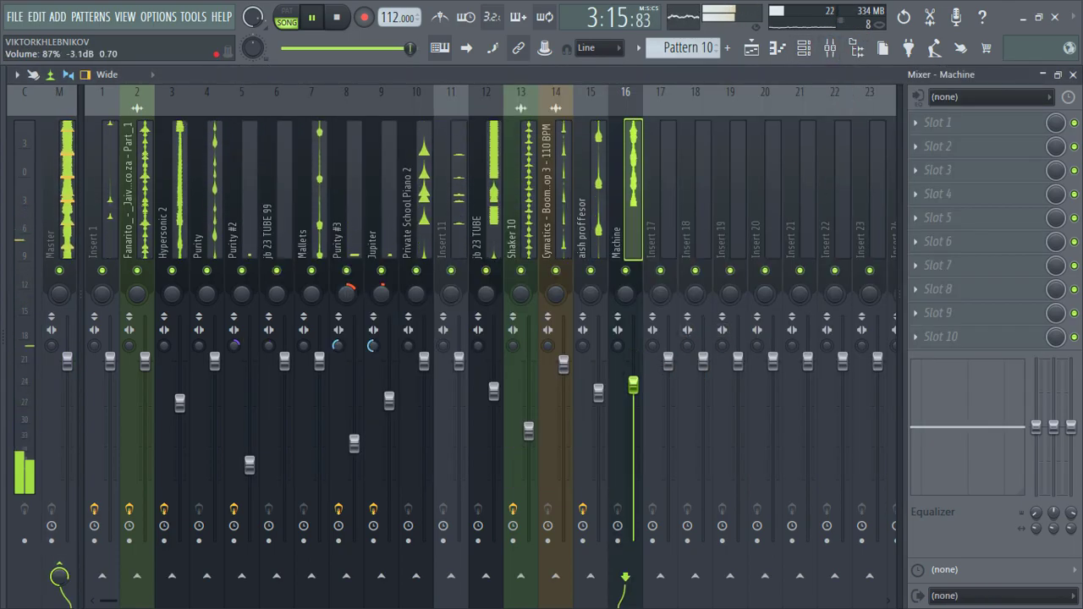
- Load Fruity Phaser with the Deep Fish preset into slot 3 of the Machine mixer track and raise its fader to about 98%
{"action": "left_click", "coordinate": [937, 169]}
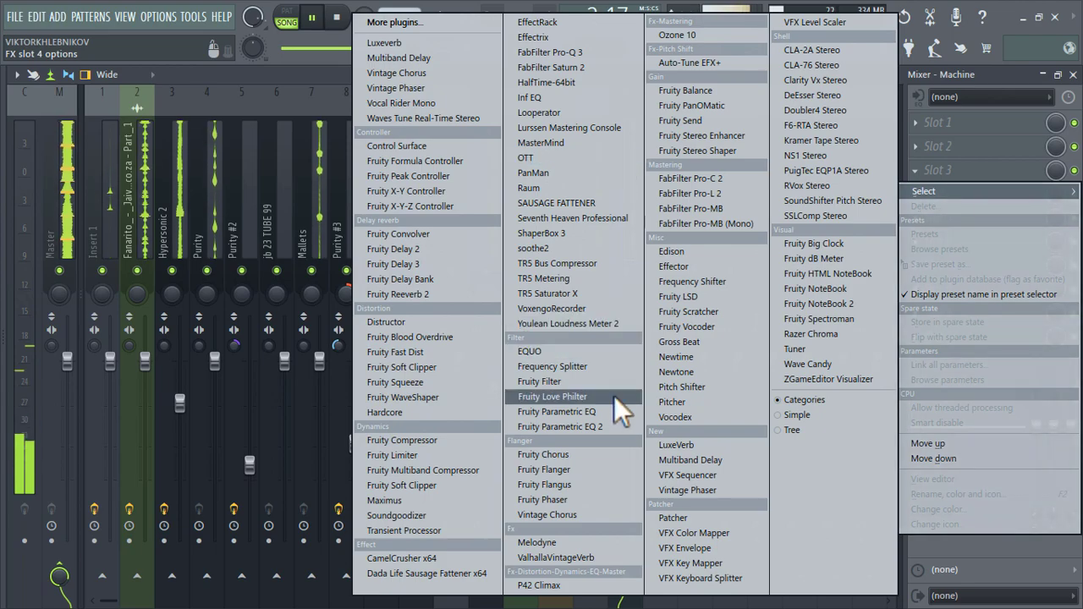
{"action": "left_click", "coordinate": [578, 497]}
{"action": "left_click", "coordinate": [446, 232]}
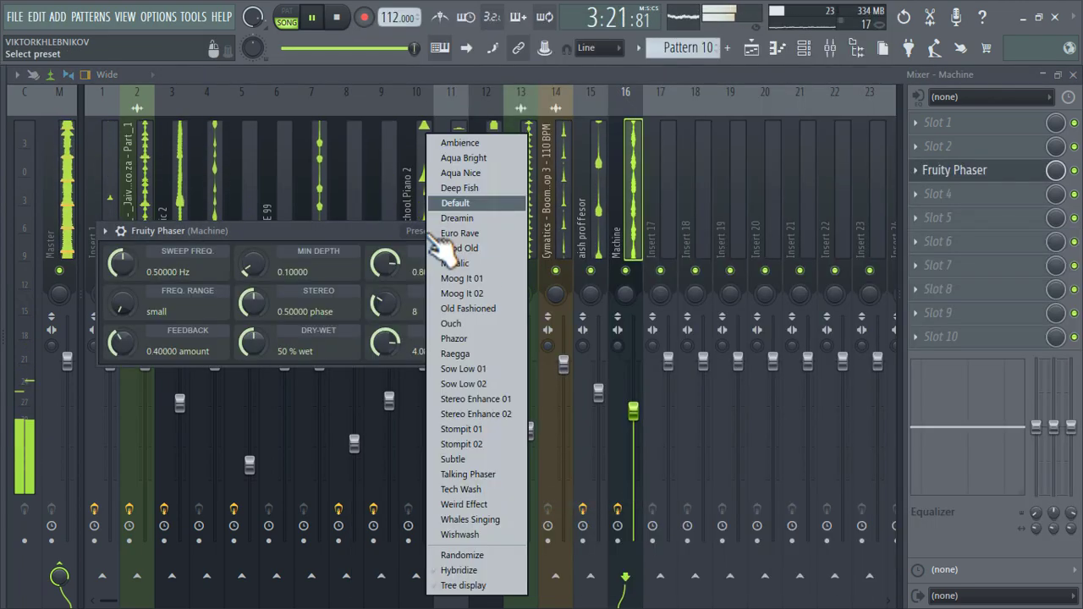
{"action": "left_click", "coordinate": [486, 188]}
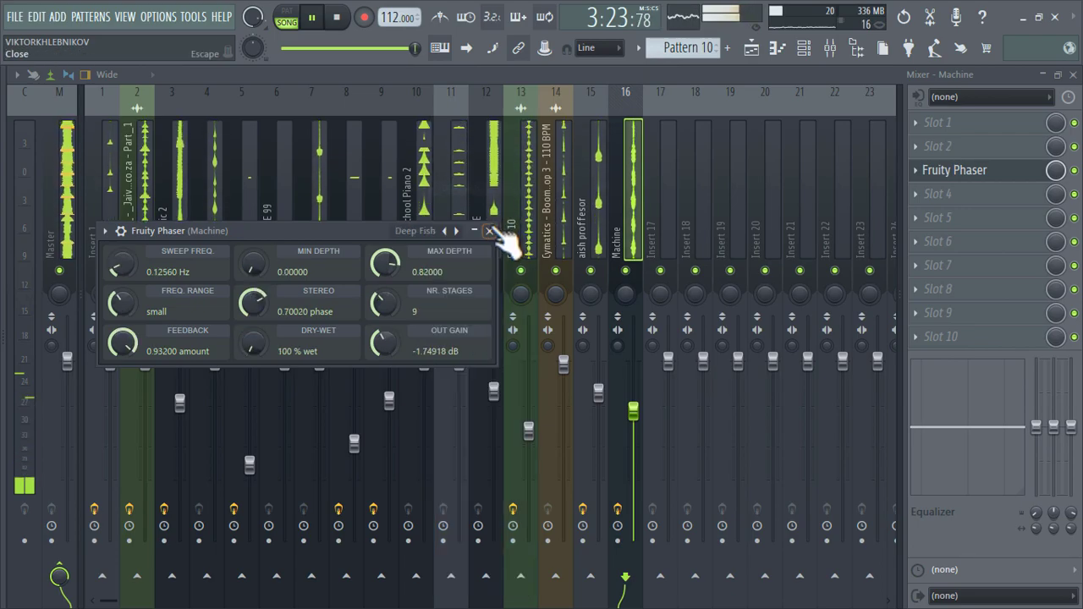
{"action": "left_click", "coordinate": [489, 231]}
{"action": "left_click_drag", "start_coordinate": [634, 412], "coordinate": [633, 361]}
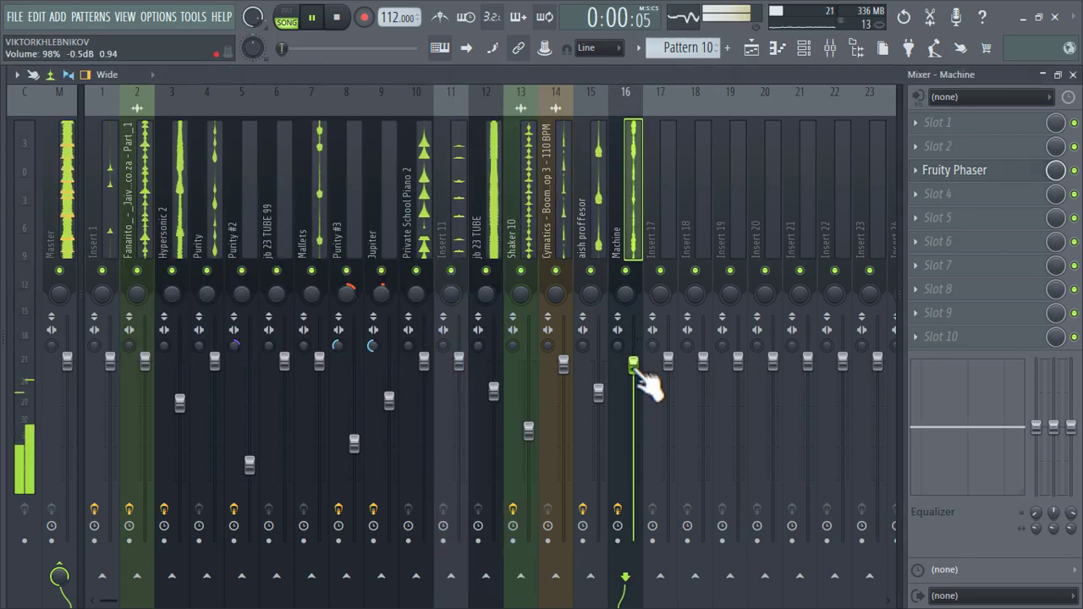
- Make the Pattern 9 clip at bar 81 of Track 6 unique and replace the clip at bar 89 with a copy of it
{"action": "left_click", "coordinate": [752, 48]}
{"action": "scroll", "coordinate": [910, 347], "scroll_direction": "up", "scroll_amount": 2}
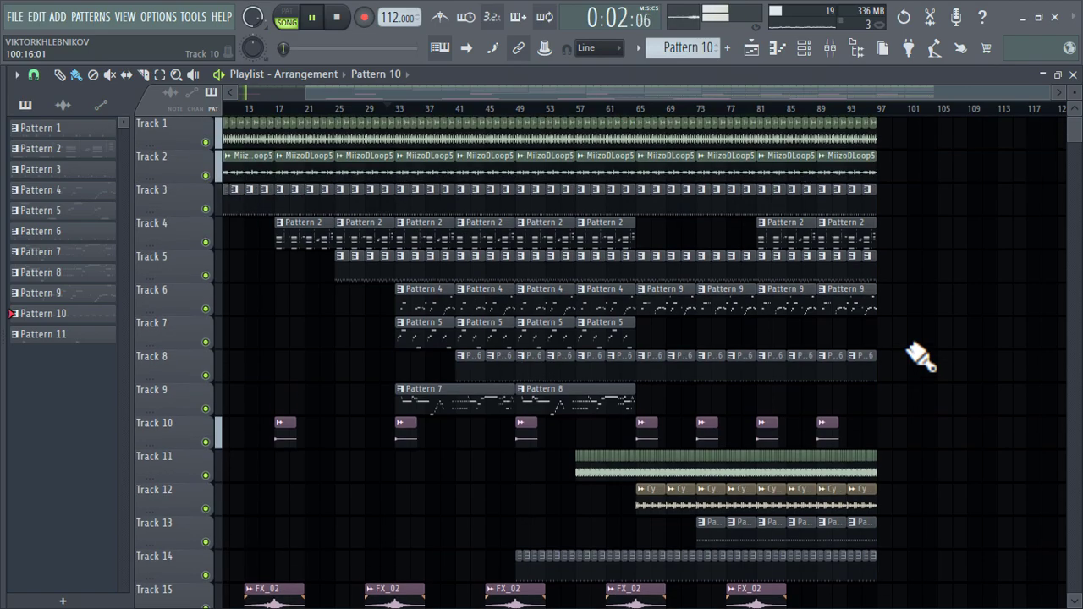
{"action": "scroll", "coordinate": [921, 357], "scroll_direction": "down", "scroll_amount": 2}
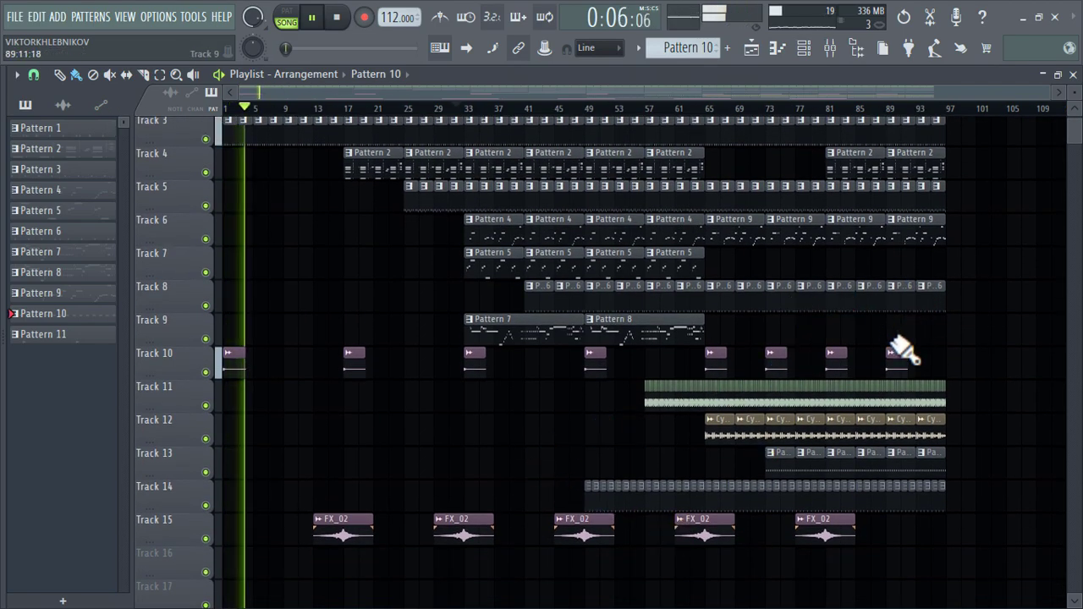
{"action": "right_click", "coordinate": [834, 227]}
{"action": "left_click", "coordinate": [879, 324]}
{"action": "right_click", "coordinate": [895, 237]}
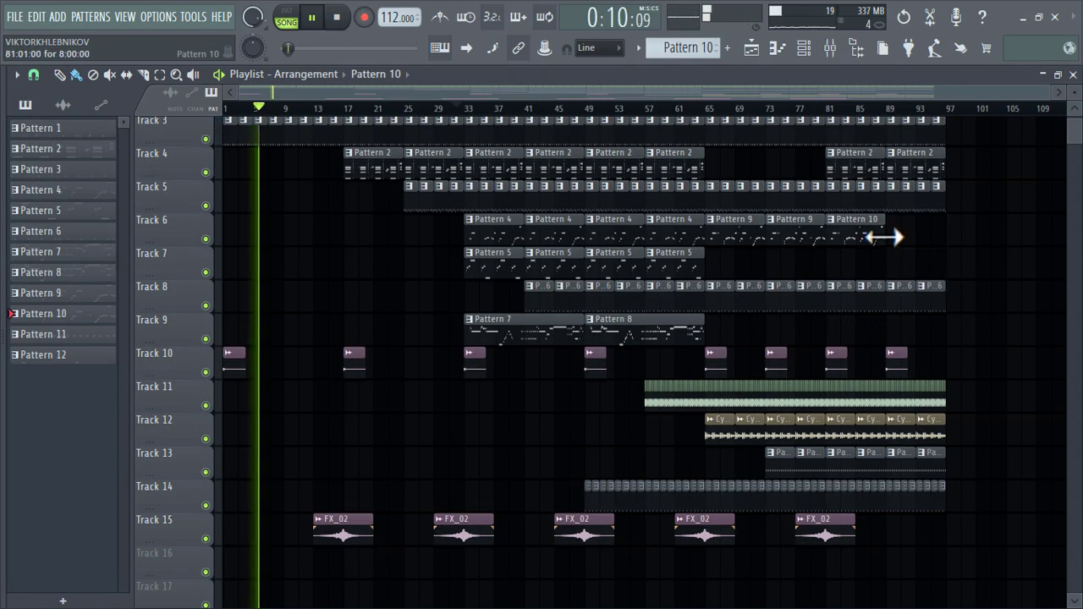
{"action": "left_click", "coordinate": [890, 237]}
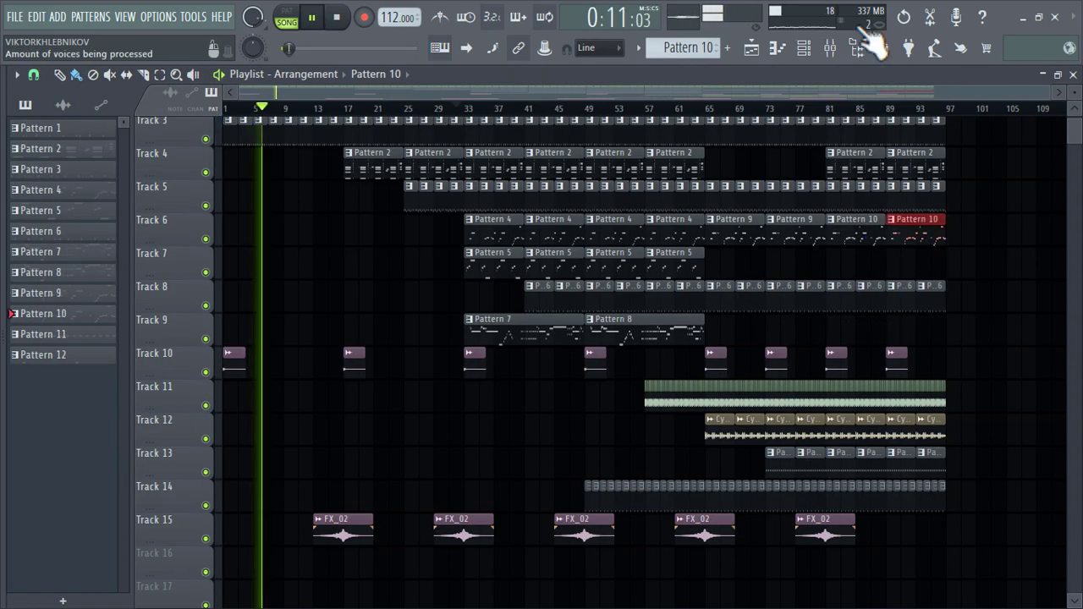
- Check the channels used by the unique melody pattern and raise the jb 23 TUBE fader on mixer track 12 level with the default faders
{"action": "double_click", "coordinate": [868, 231]}
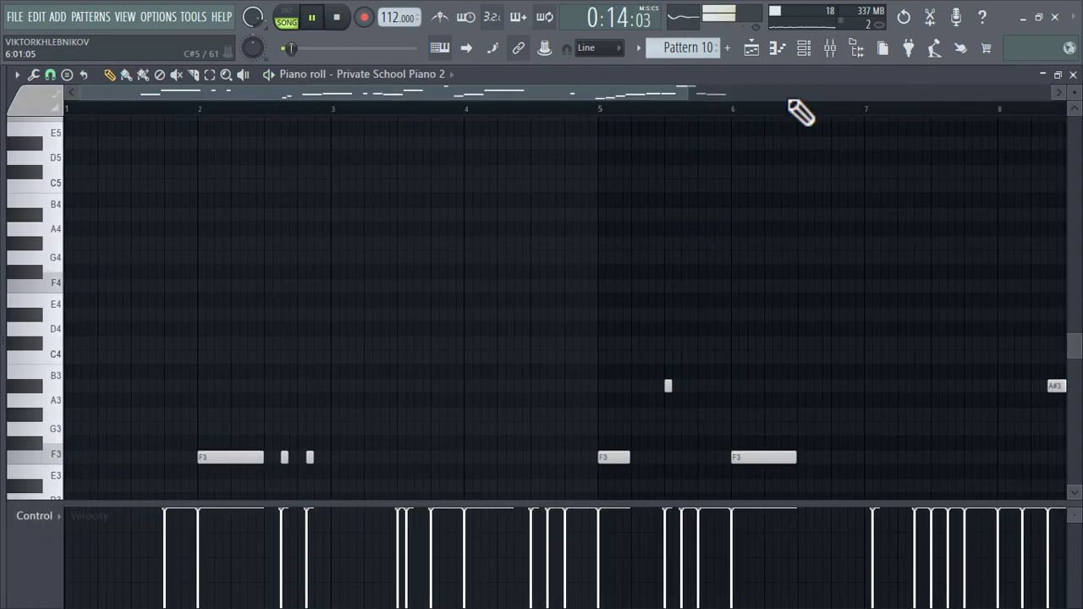
{"action": "left_click", "coordinate": [804, 49]}
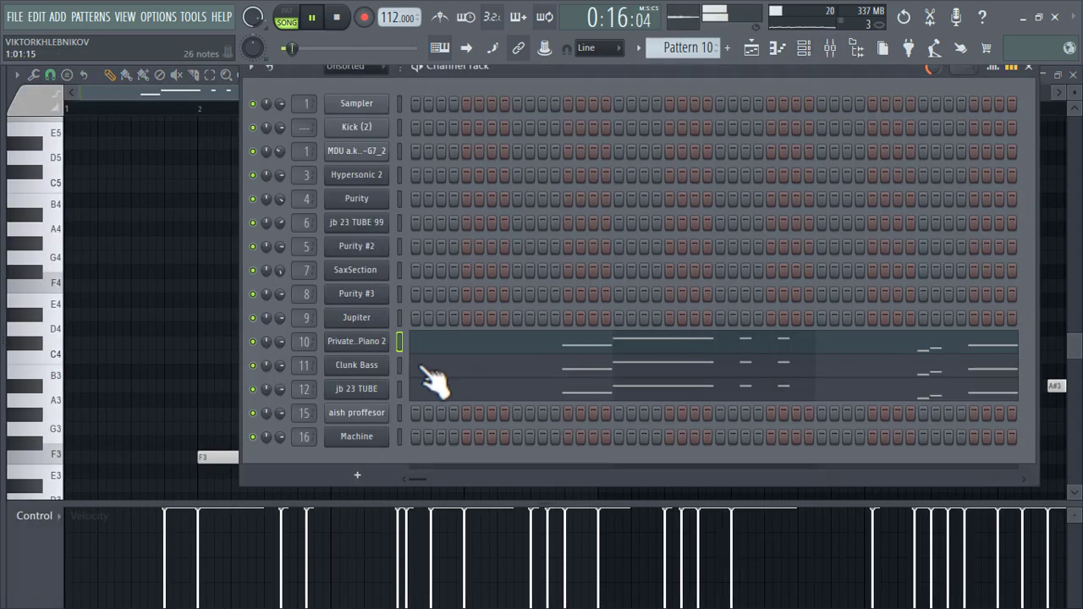
{"action": "left_click", "coordinate": [830, 49]}
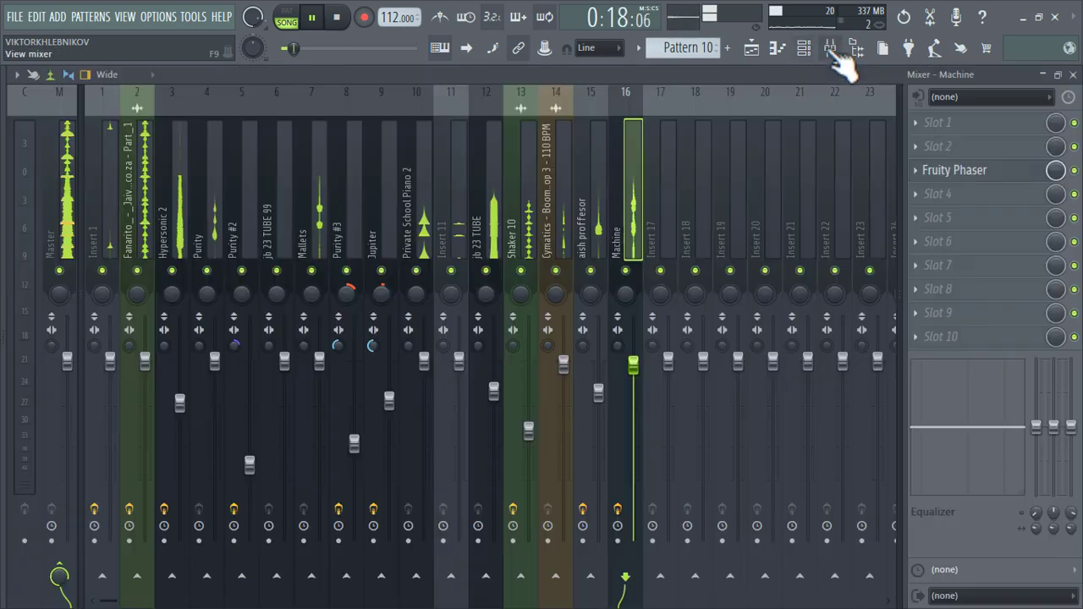
{"action": "left_click", "coordinate": [497, 170]}
{"action": "left_click_drag", "start_coordinate": [494, 391], "coordinate": [495, 363]}
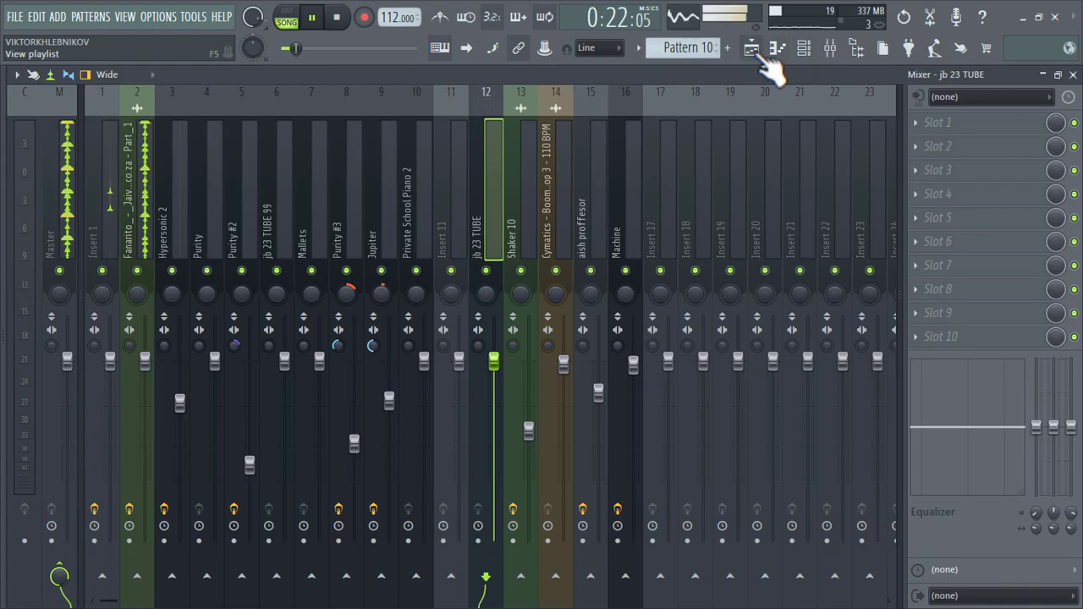
- Examine the notes of the Track 6 Pattern 10 clip, the channels playing them and the Clunk Bass plugin settings
{"action": "left_click", "coordinate": [755, 53]}
{"action": "double_click", "coordinate": [860, 232]}
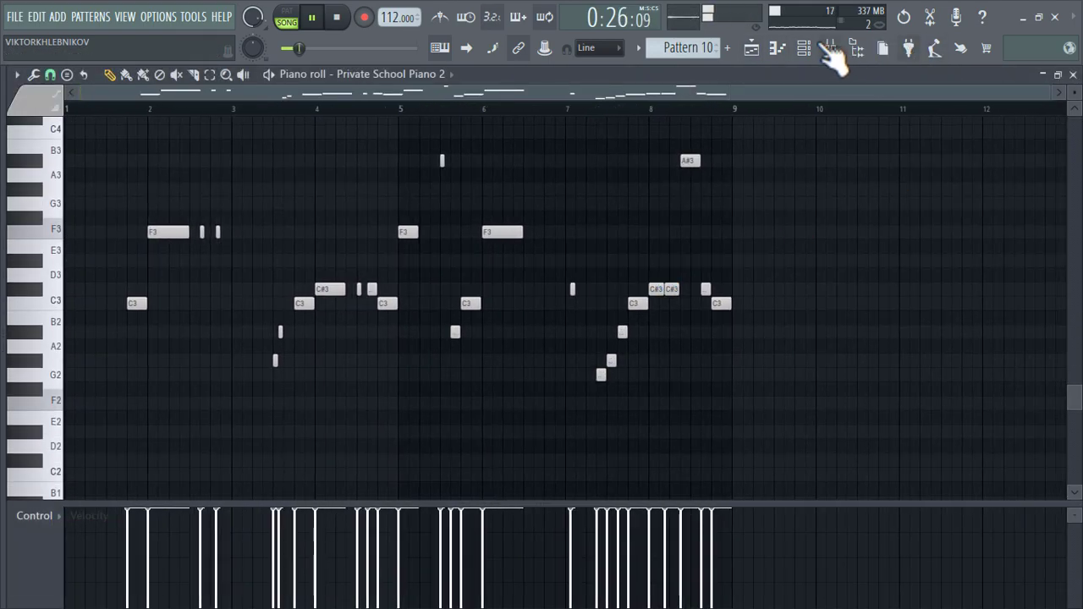
{"action": "left_click", "coordinate": [831, 49]}
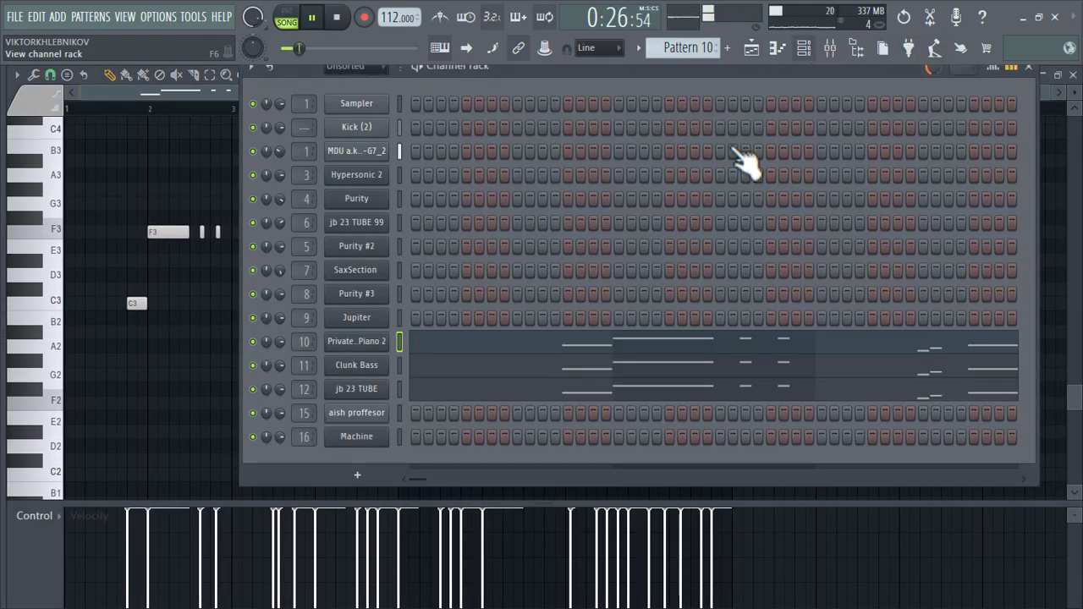
{"action": "left_click", "coordinate": [373, 369]}
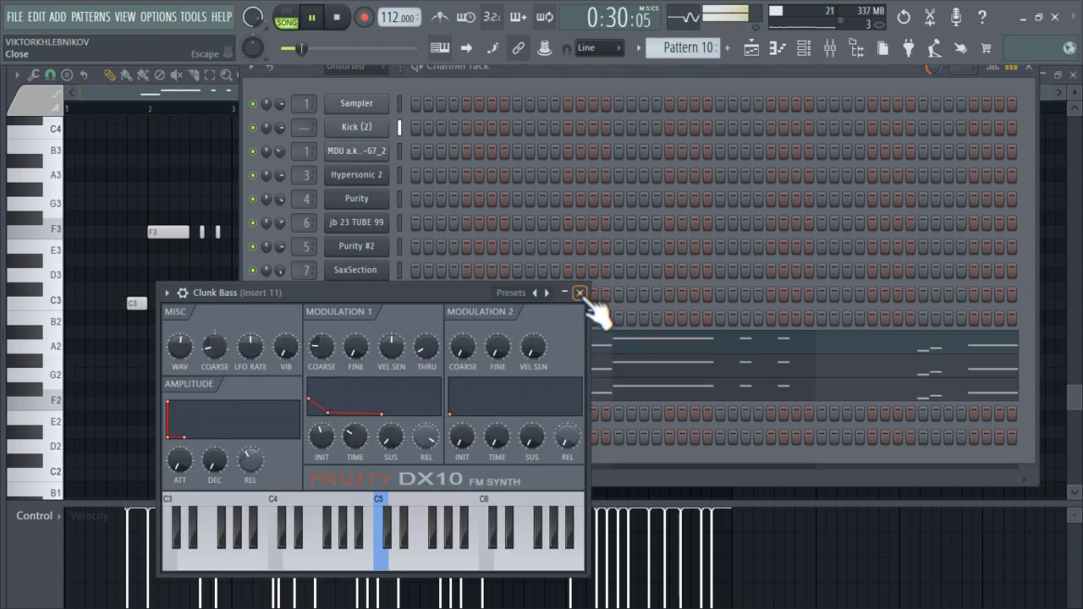
{"action": "left_click", "coordinate": [580, 292]}
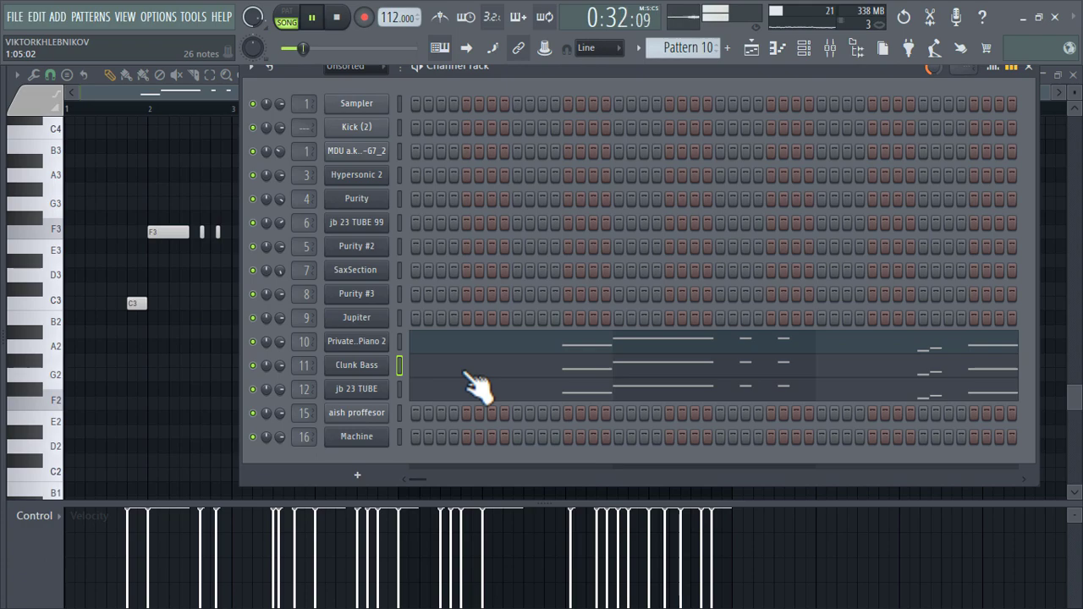
{"action": "left_click", "coordinate": [760, 49]}
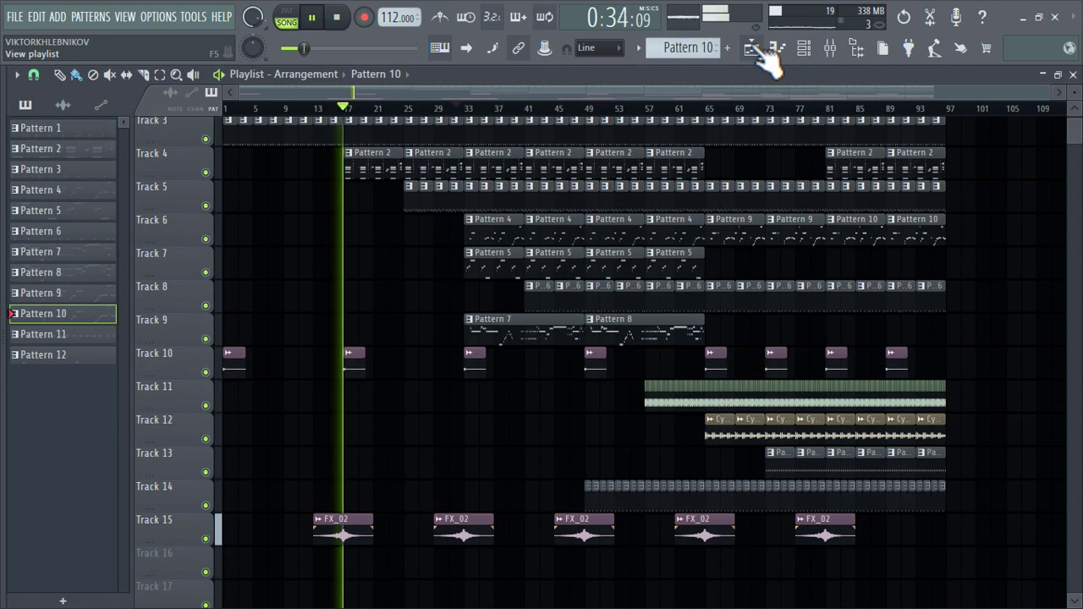
{"action": "double_click", "coordinate": [858, 229]}
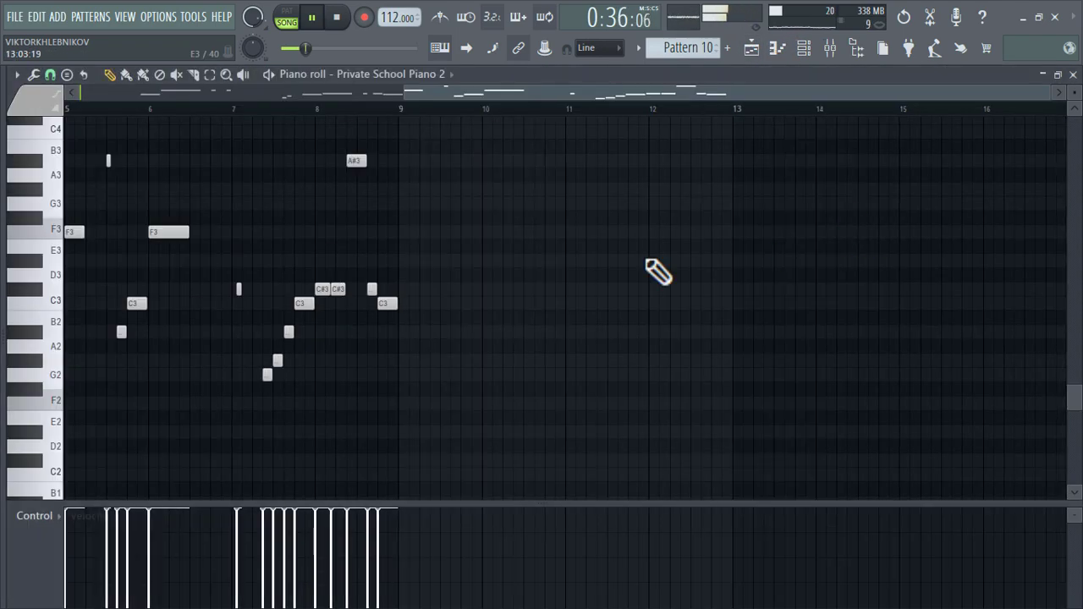
{"action": "scroll", "coordinate": [129, 343], "scroll_direction": "up", "scroll_amount": 2}
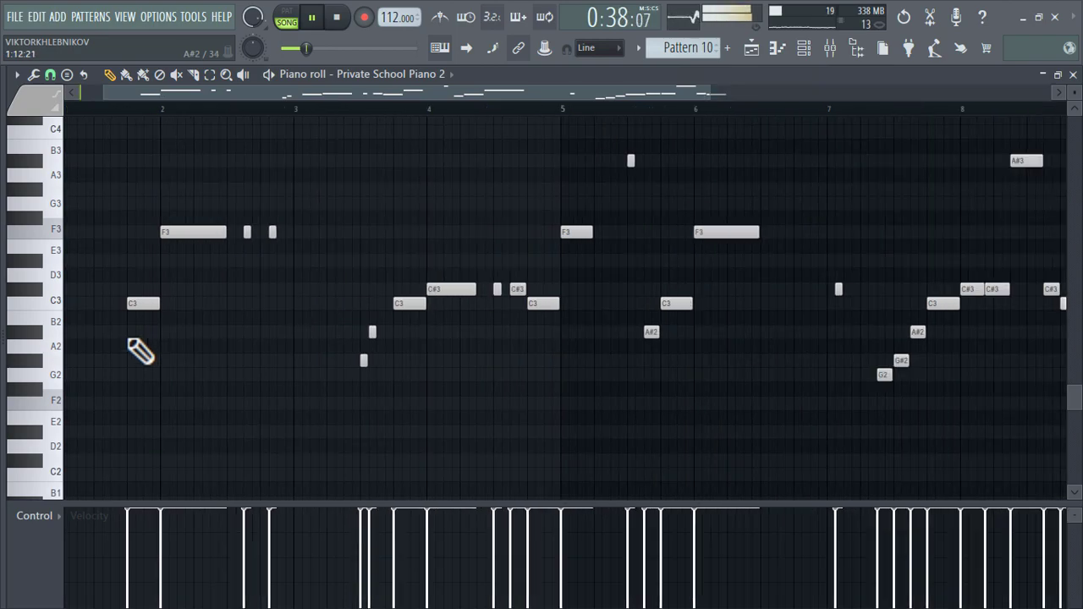
{"action": "left_click", "coordinate": [435, 76]}
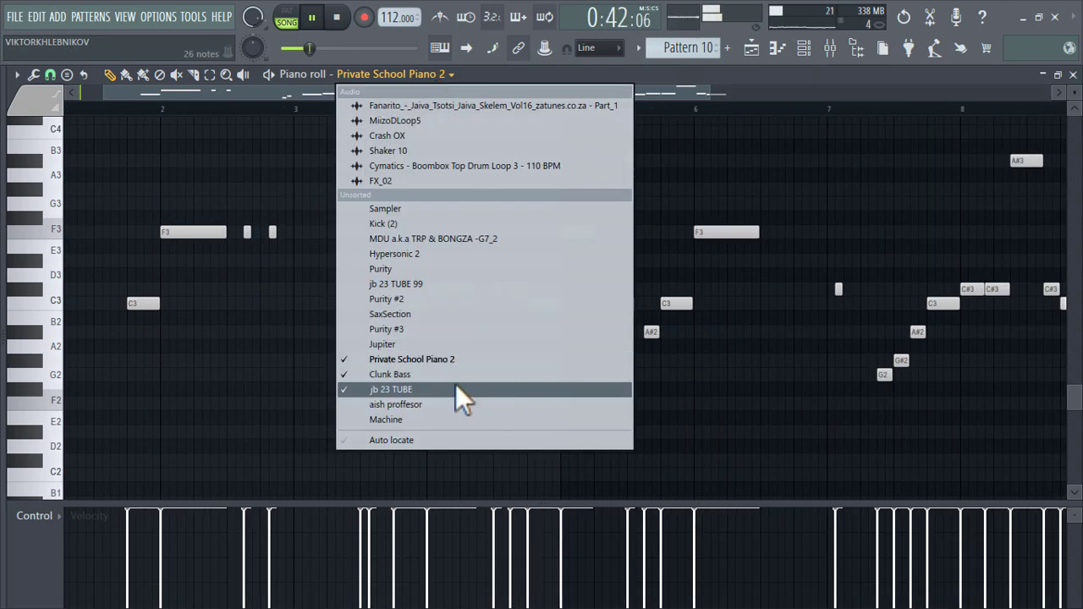
{"action": "left_click", "coordinate": [806, 51]}
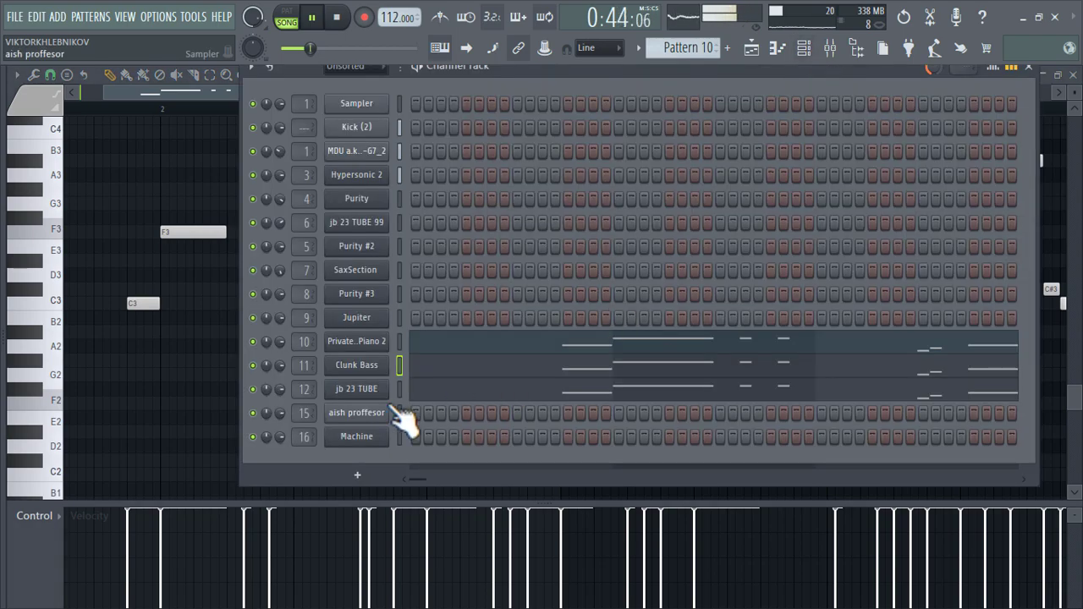
- Copy the Private School Piano 2 notes and add a Fruity DX10 channel loaded with the Log Drum preset
{"action": "right_click", "coordinate": [379, 342]}
{"action": "left_click", "coordinate": [563, 357]}
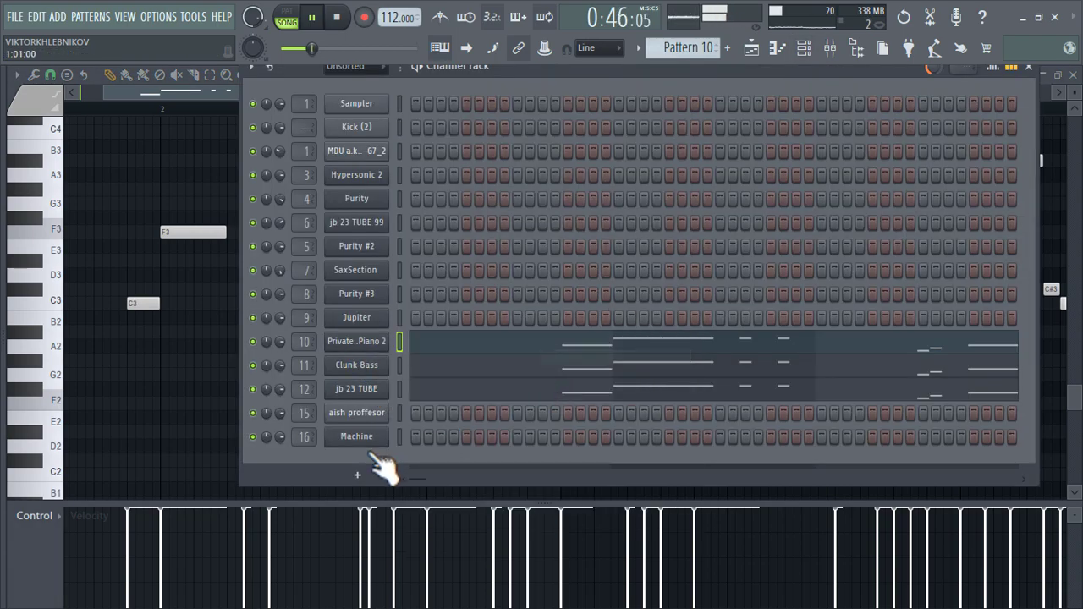
{"action": "left_click", "coordinate": [360, 477]}
{"action": "left_click", "coordinate": [533, 182]}
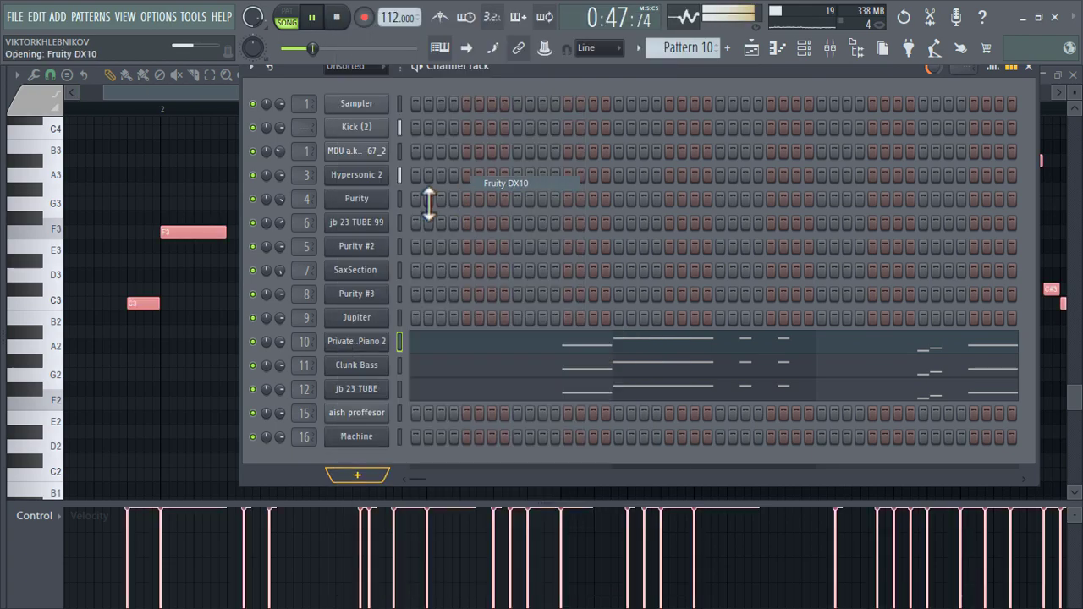
{"action": "left_click", "coordinate": [501, 272]}
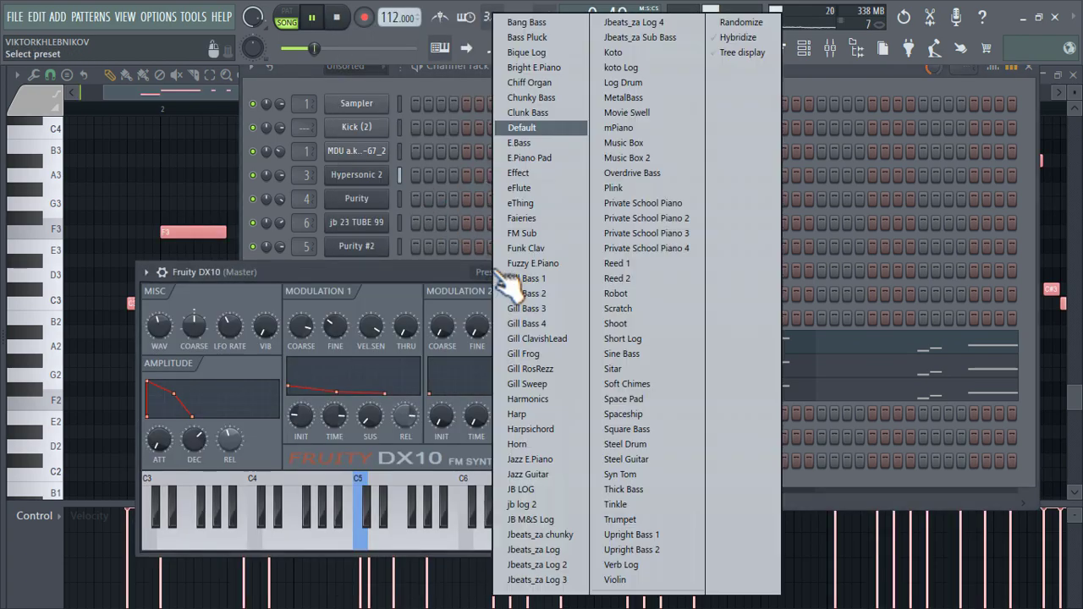
{"action": "left_click", "coordinate": [619, 84]}
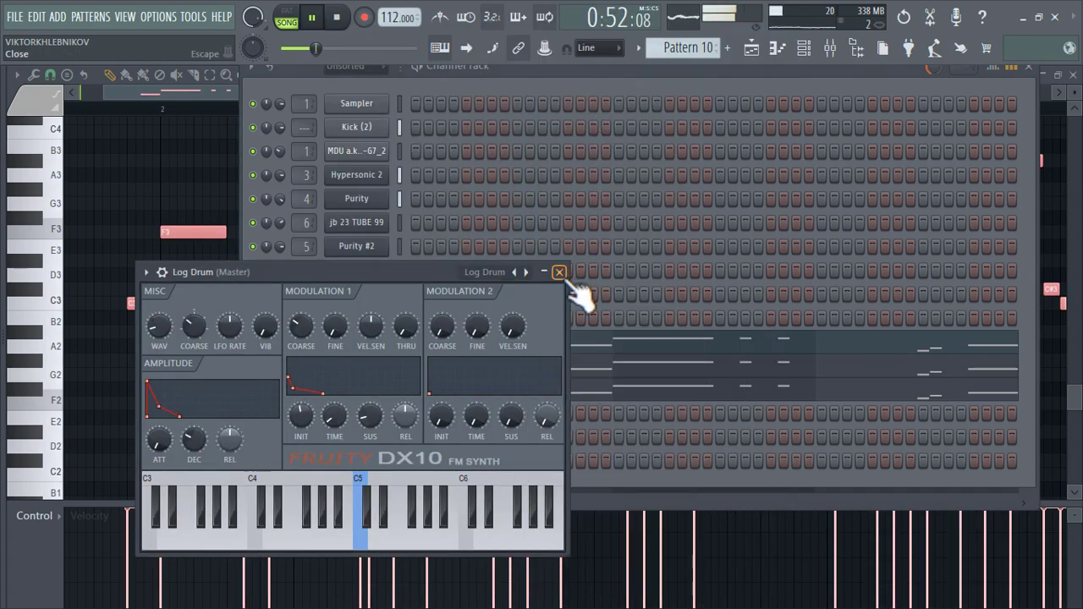
{"action": "left_click", "coordinate": [559, 272]}
- Paste the copied notes into the Log Drum channel and route it to mixer track 17
{"action": "right_click", "coordinate": [386, 460]}
{"action": "left_click", "coordinate": [578, 414]}
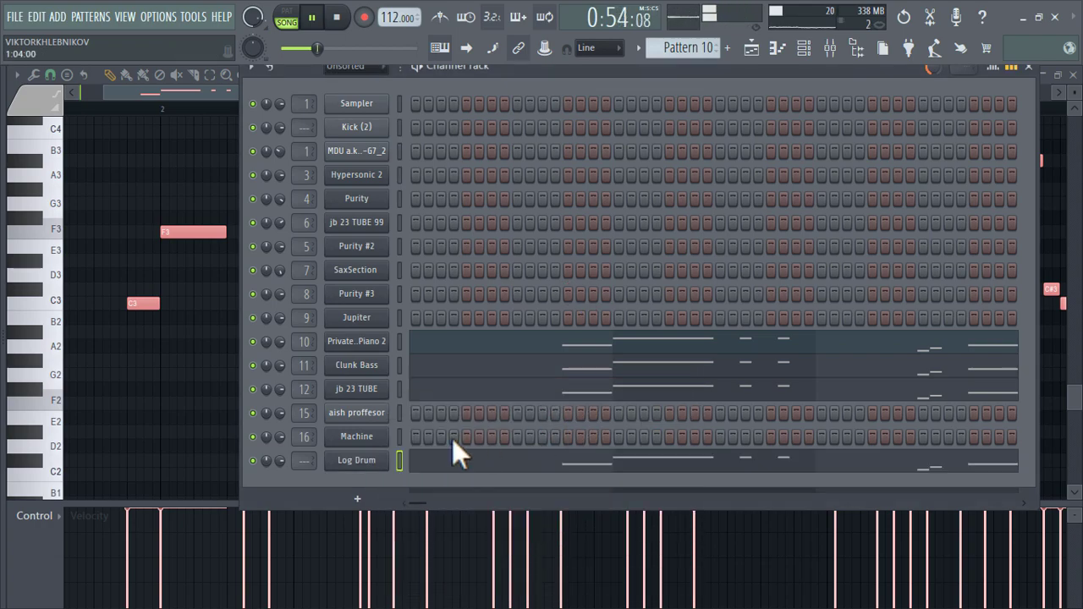
{"action": "key", "text": "ctrl+l"}
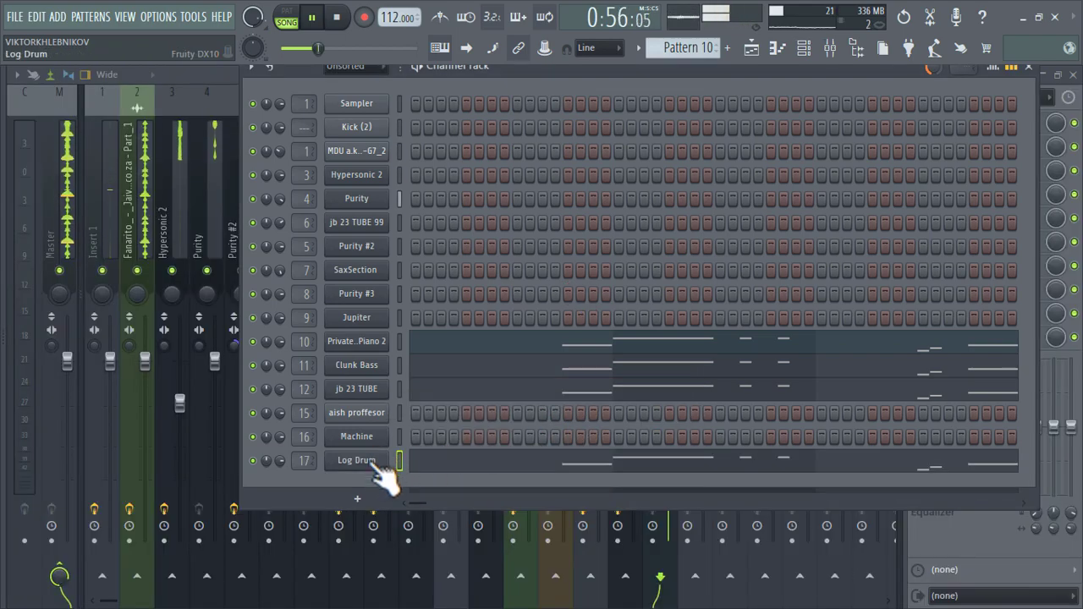
- Add very short F3, F2 and G#2 notes in bar 3 of the Log Drum part
{"action": "left_click", "coordinate": [432, 468]}
{"action": "scroll", "coordinate": [218, 357], "scroll_direction": "up", "scroll_amount": 2}
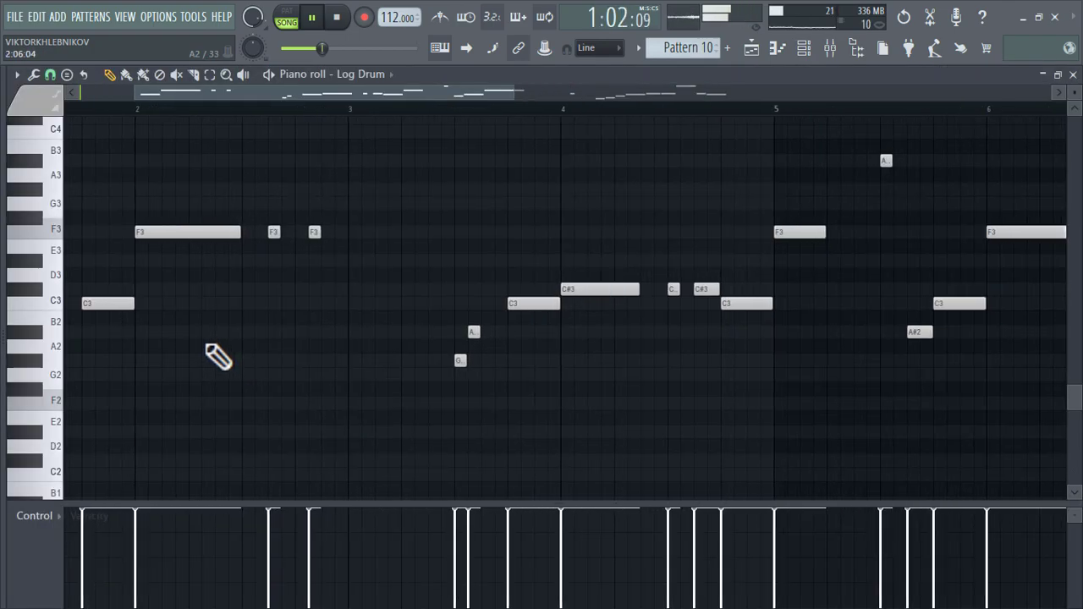
{"action": "scroll", "coordinate": [360, 244], "scroll_direction": "up", "scroll_amount": 3}
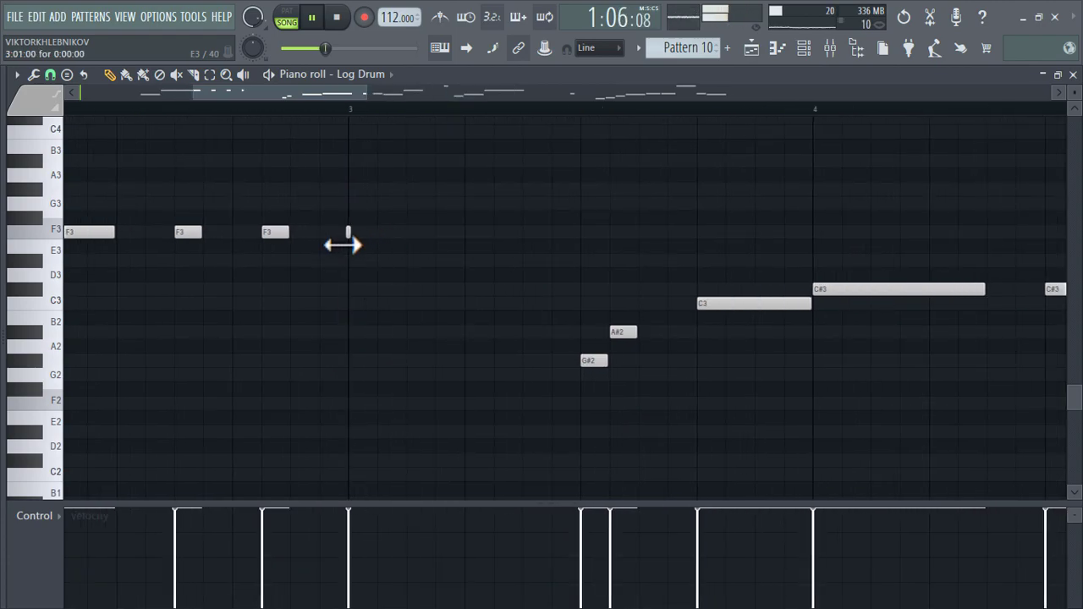
{"action": "left_click", "coordinate": [471, 408]}
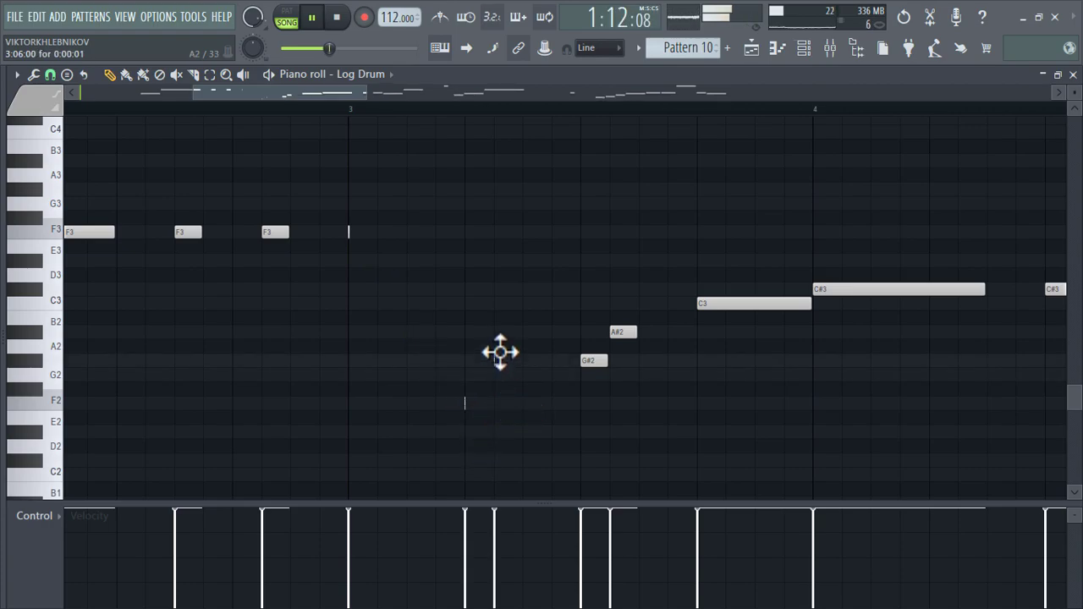
{"action": "scroll", "coordinate": [562, 429], "scroll_direction": "down", "scroll_amount": 4}
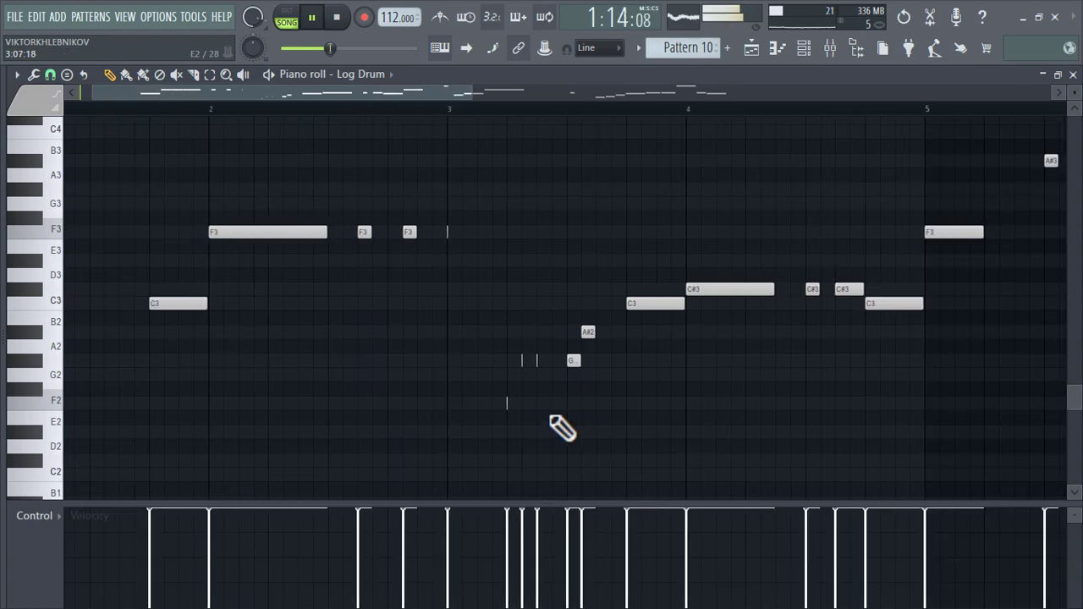
- Add very short F3, C#3 and G2 Log Drum notes in bars 5 and 7 and break bar 8's A#3 into two shorter notes
{"action": "scroll", "coordinate": [892, 285], "scroll_direction": "up", "scroll_amount": 3}
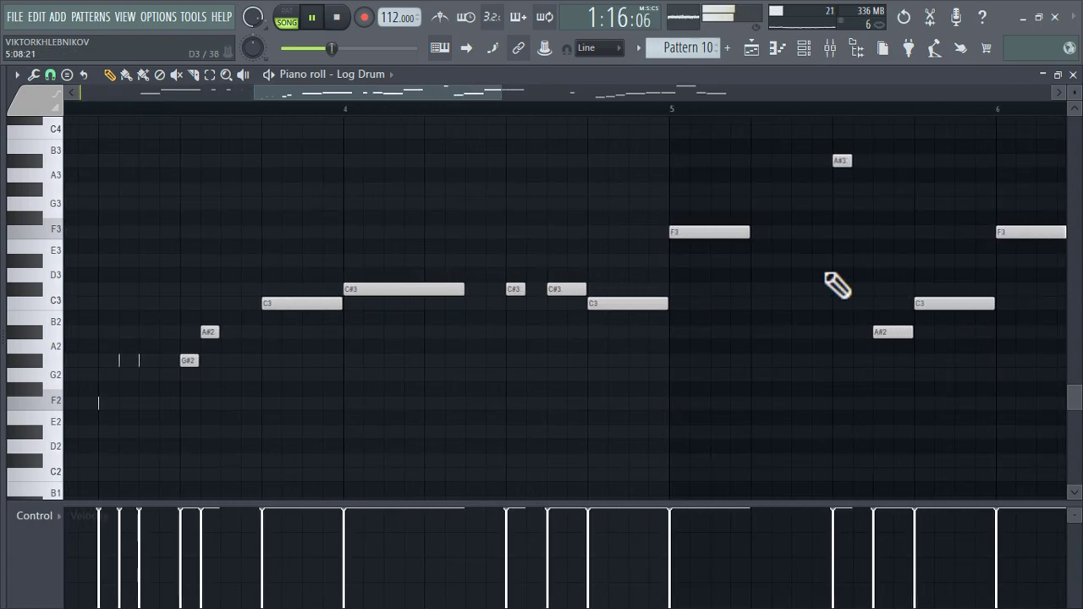
{"action": "scroll", "coordinate": [868, 292], "scroll_direction": "right", "scroll_amount": 3}
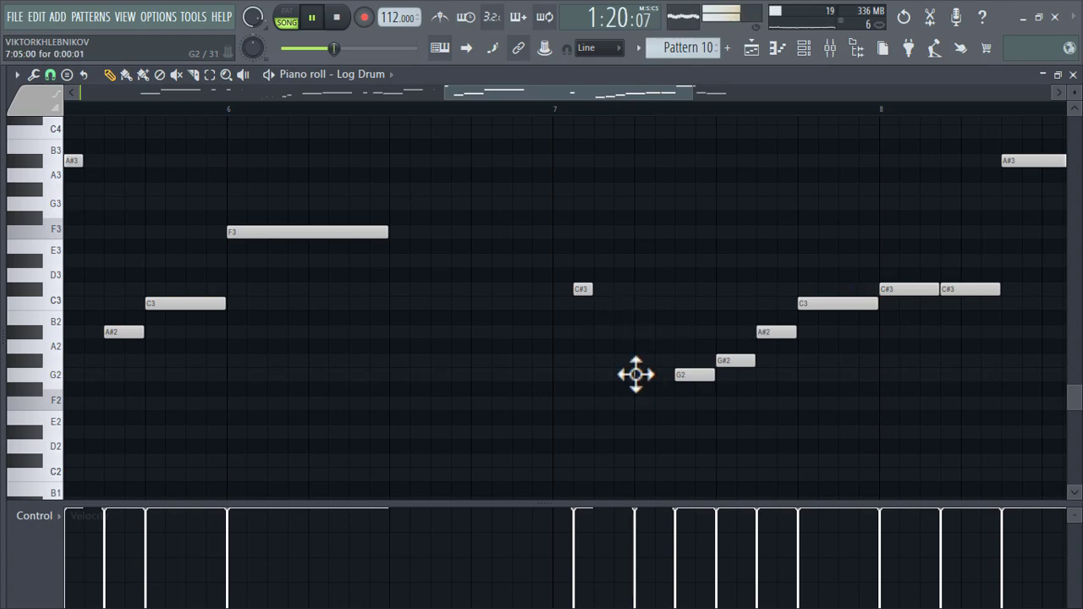
{"action": "scroll", "coordinate": [618, 375], "scroll_direction": "right", "scroll_amount": 2}
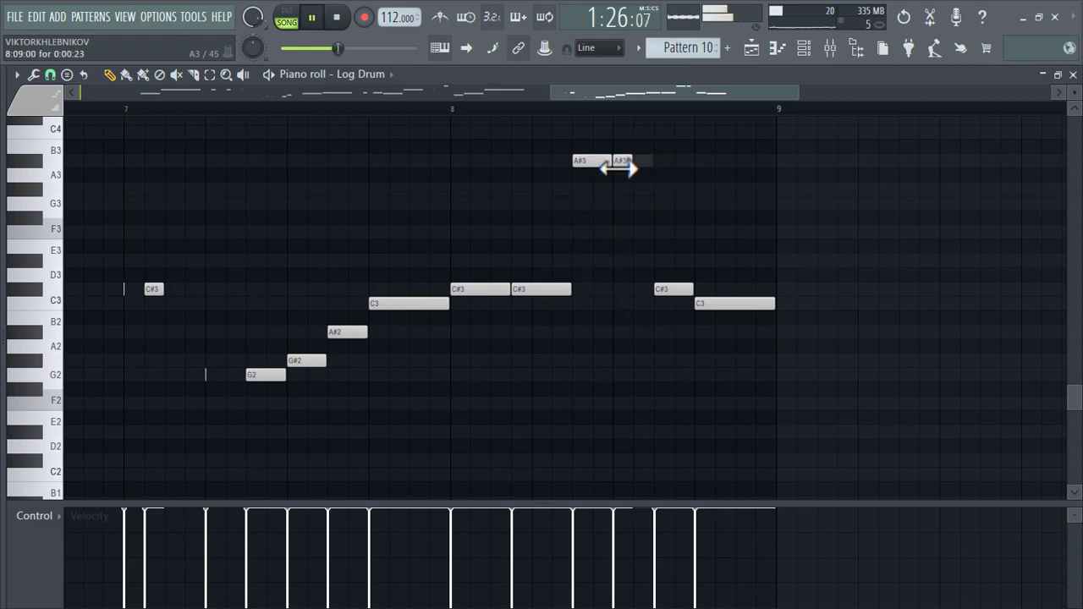
- Add three very short C3 notes in bar 1 before the first long Log Drum note
{"action": "scroll", "coordinate": [735, 360], "scroll_direction": "down", "scroll_amount": 3}
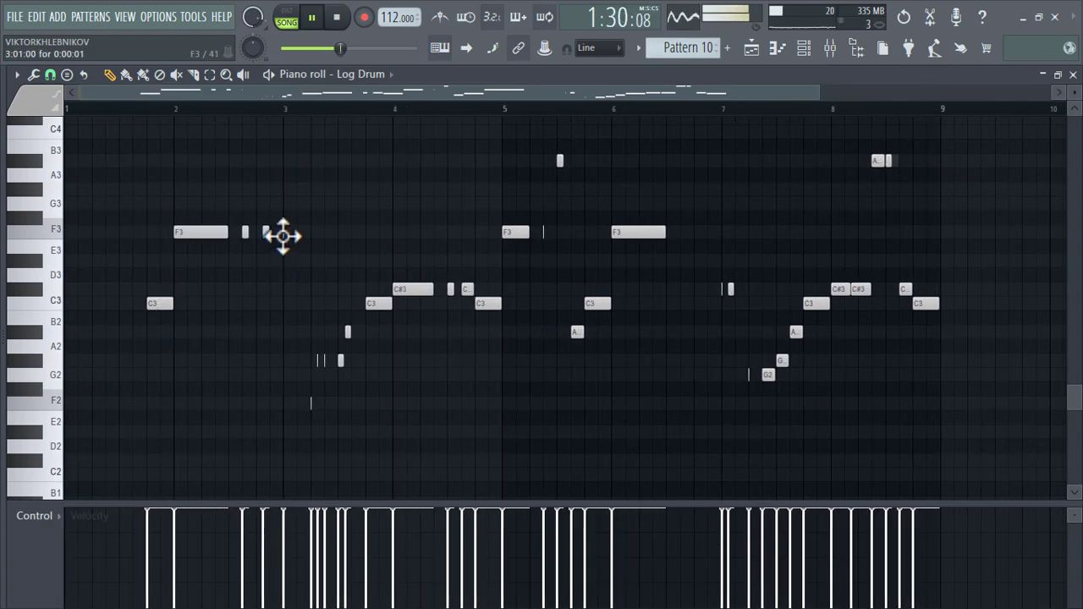
{"action": "scroll", "coordinate": [97, 381], "scroll_direction": "up", "scroll_amount": 3}
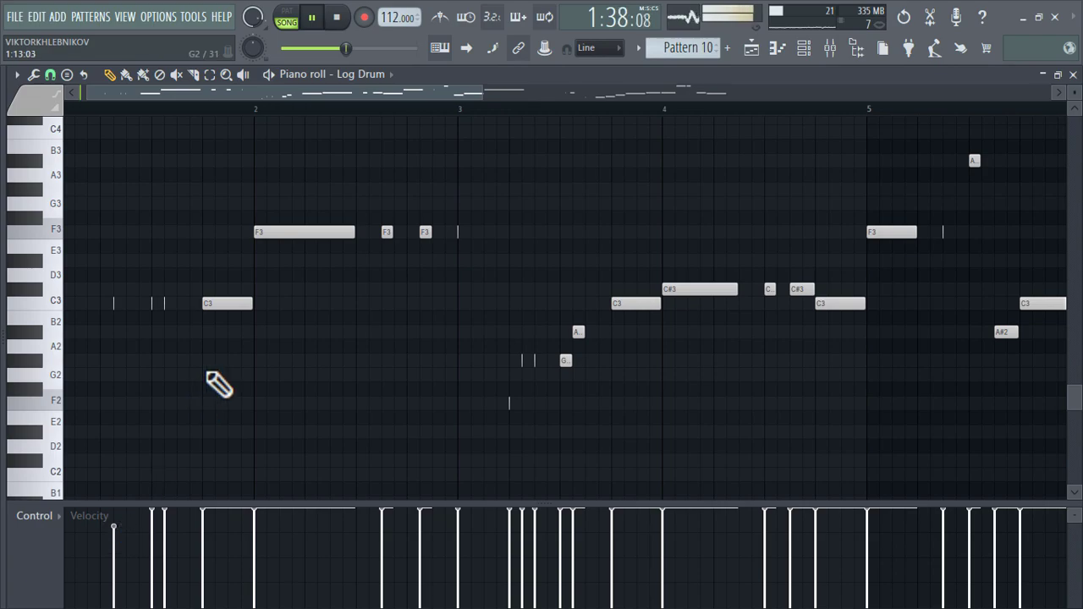
{"action": "scroll", "coordinate": [217, 388], "scroll_direction": "left", "scroll_amount": 1}
- Copy the edited Log Drum notes and paste them into the Clunk Bass channel
{"action": "left_click", "coordinate": [806, 51]}
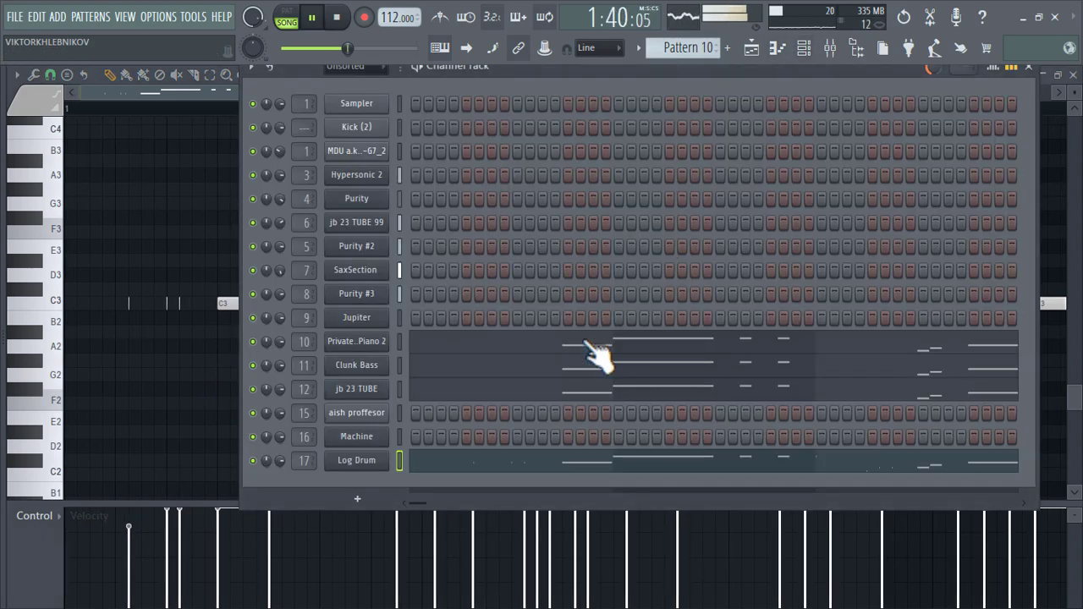
{"action": "right_click", "coordinate": [368, 462]}
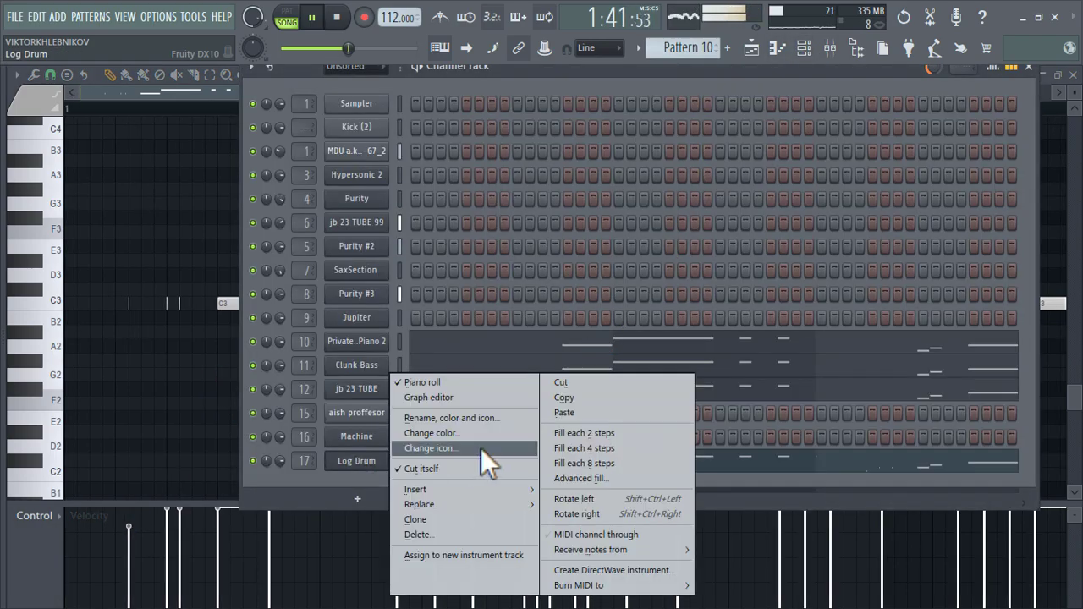
{"action": "left_click", "coordinate": [561, 408]}
{"action": "right_click", "coordinate": [383, 365]}
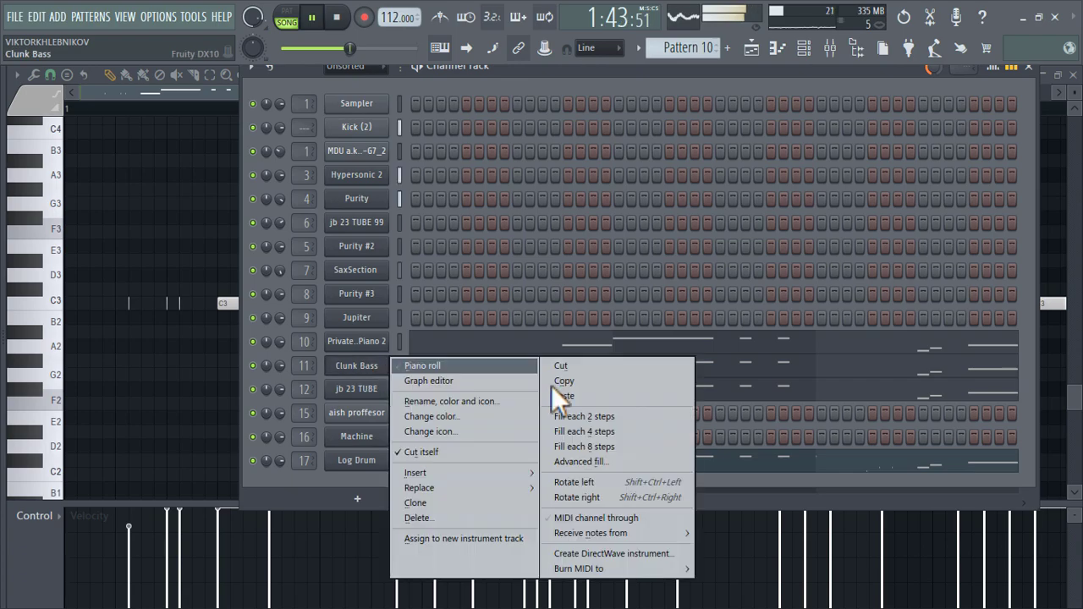
{"action": "left_click", "coordinate": [598, 397]}
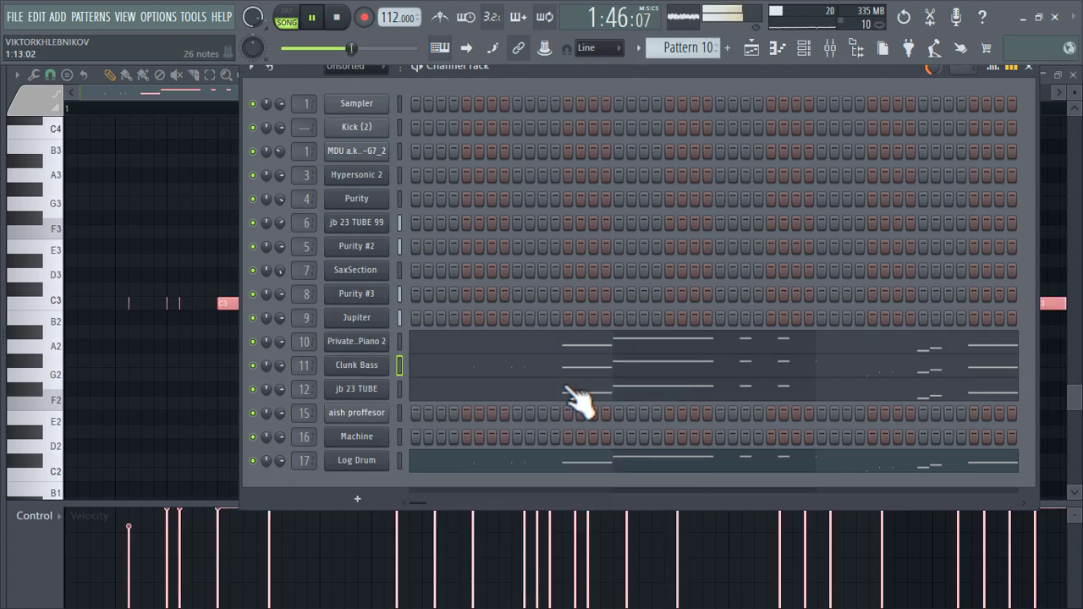
- Place a Pattern 5 clip on Track 7 at bar 73 and make it unique
{"action": "left_click", "coordinate": [752, 47]}
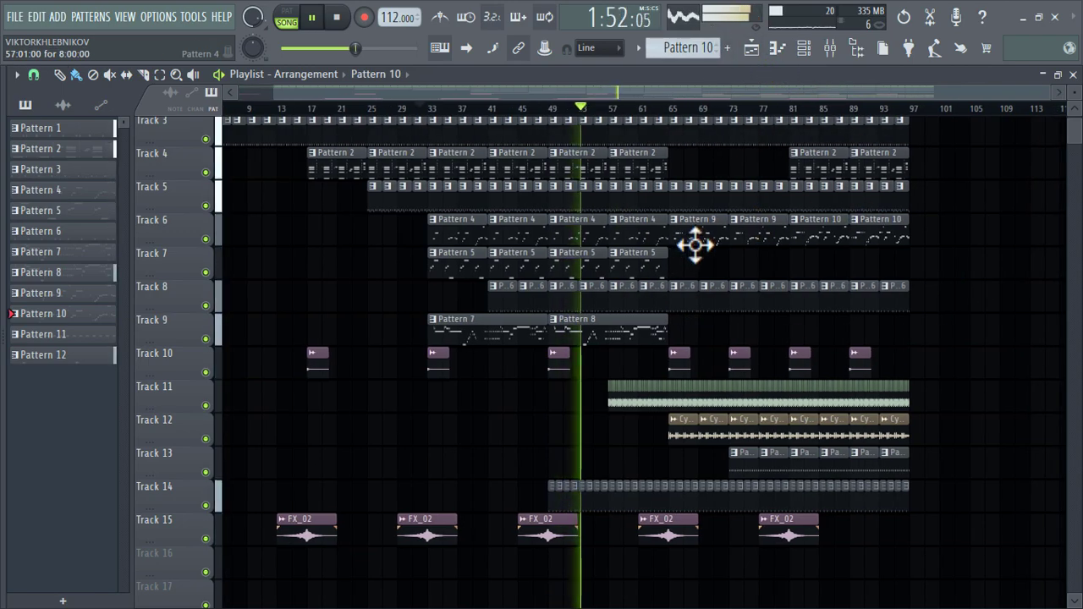
{"action": "left_click", "coordinate": [647, 262]}
{"action": "left_click", "coordinate": [735, 262]}
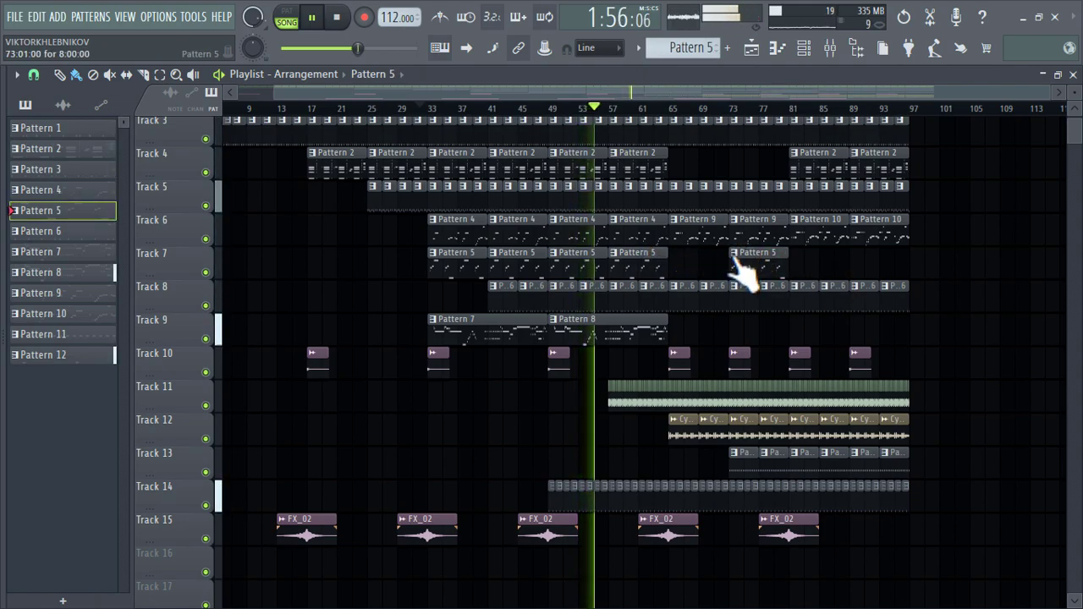
{"action": "right_click", "coordinate": [733, 259]}
{"action": "left_click", "coordinate": [768, 356]}
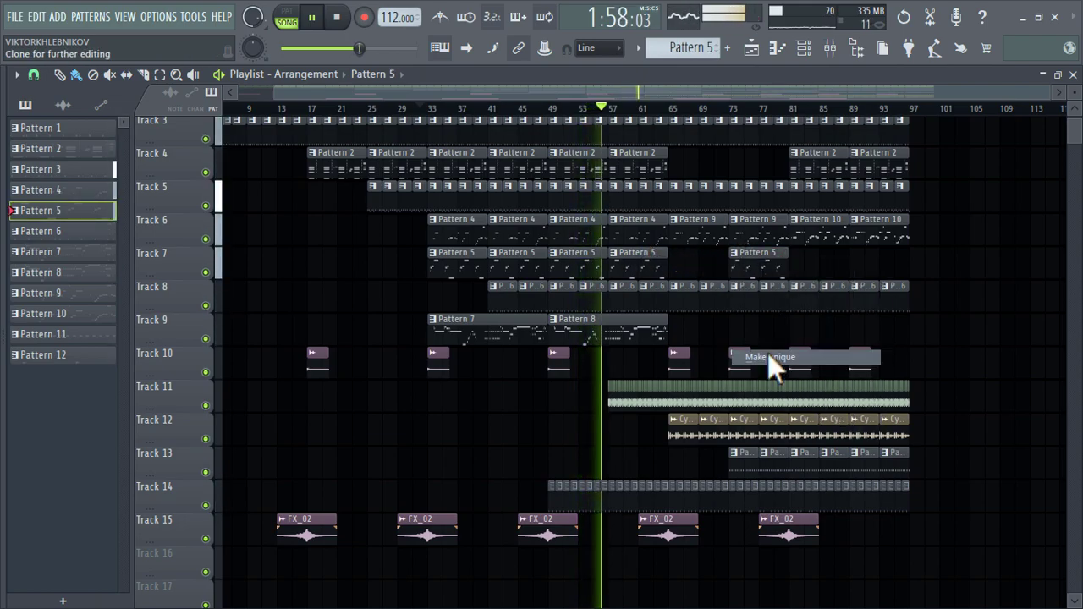
- Clear all Purity #2 notes in the unique pattern and draw two short C6 and F6 note pairs in bar 1
{"action": "double_click", "coordinate": [764, 273]}
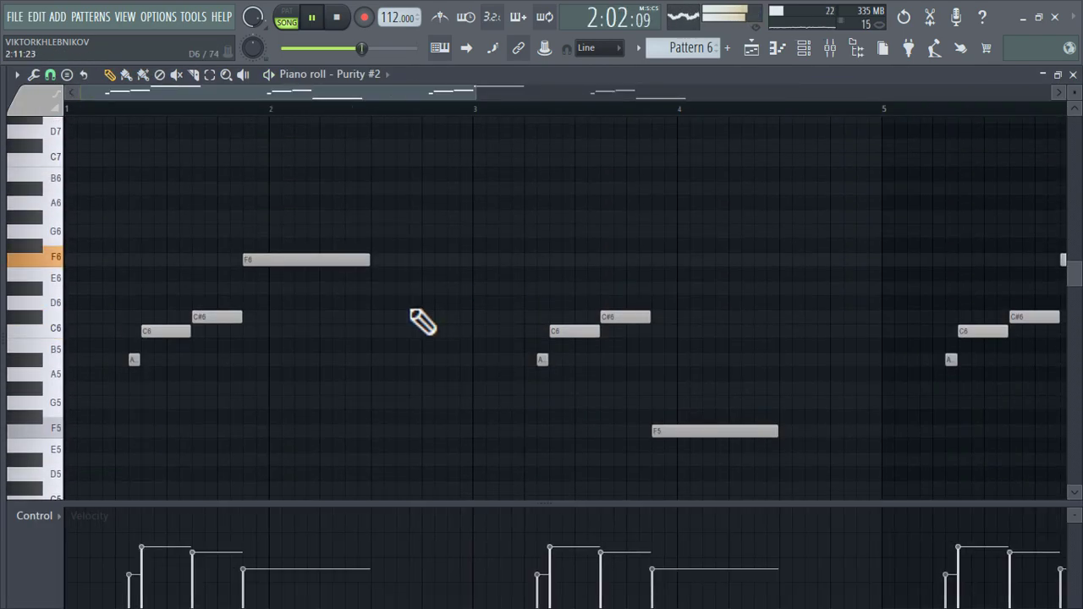
{"action": "key", "text": "ctrl+a"}
{"action": "key", "text": "Delete"}
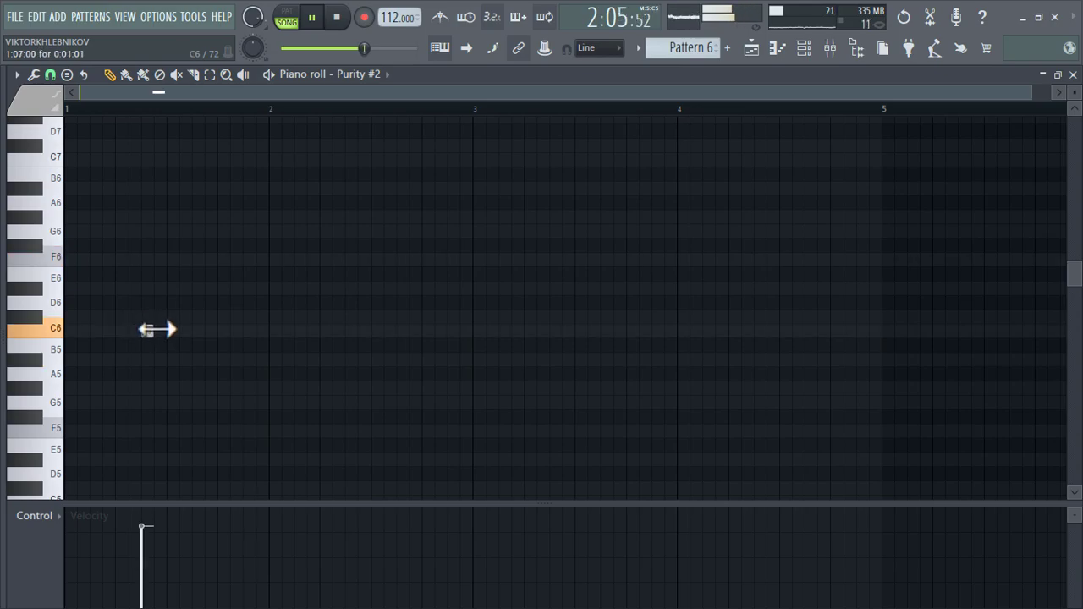
{"action": "left_click", "coordinate": [145, 259]}
{"action": "left_click", "coordinate": [246, 259]}
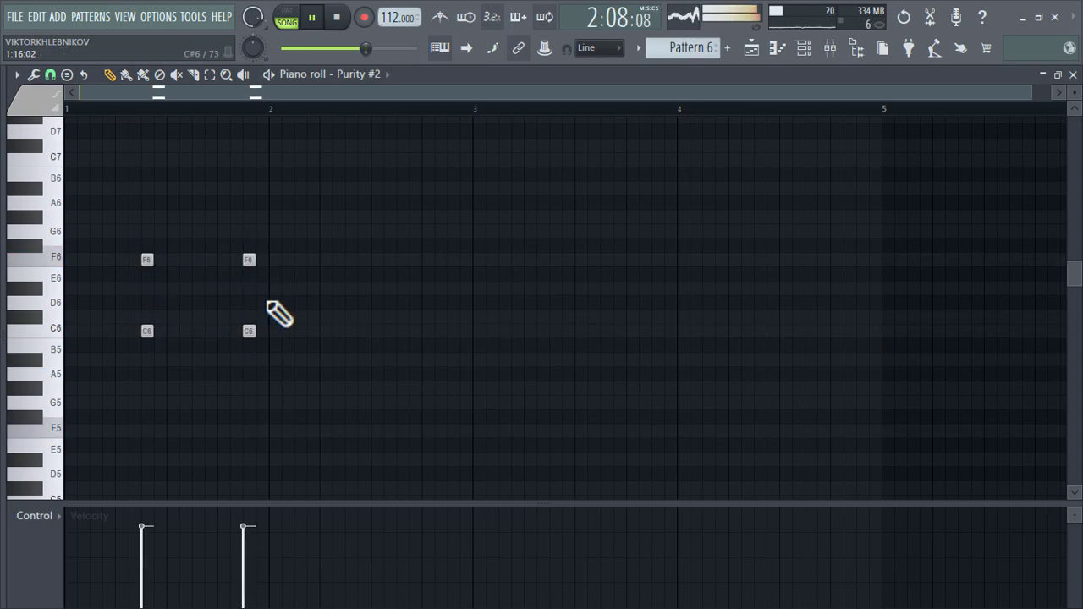
- Duplicate the C6 and F6 note pairs of bar 1 three times to fill bars 2 to 4
{"action": "left_click_drag", "start_coordinate": [274, 123], "coordinate": [17, 148]}
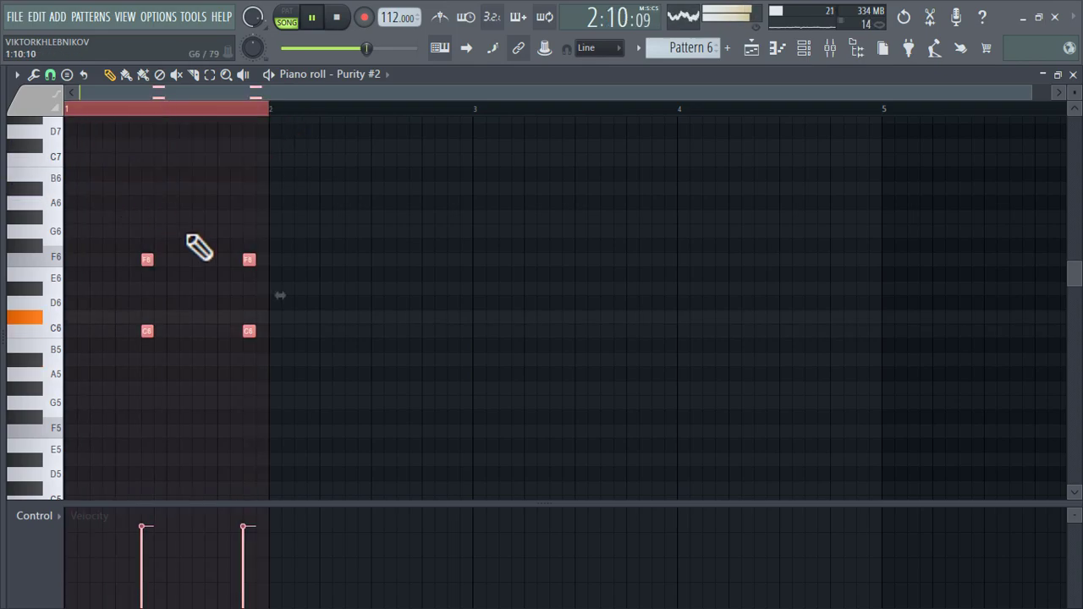
{"action": "key", "text": "ctrl+b"}
{"action": "key", "text": "ctrl+b"}
{"action": "key", "text": "ctrl+b"}
{"action": "key", "text": "Page_Down"}
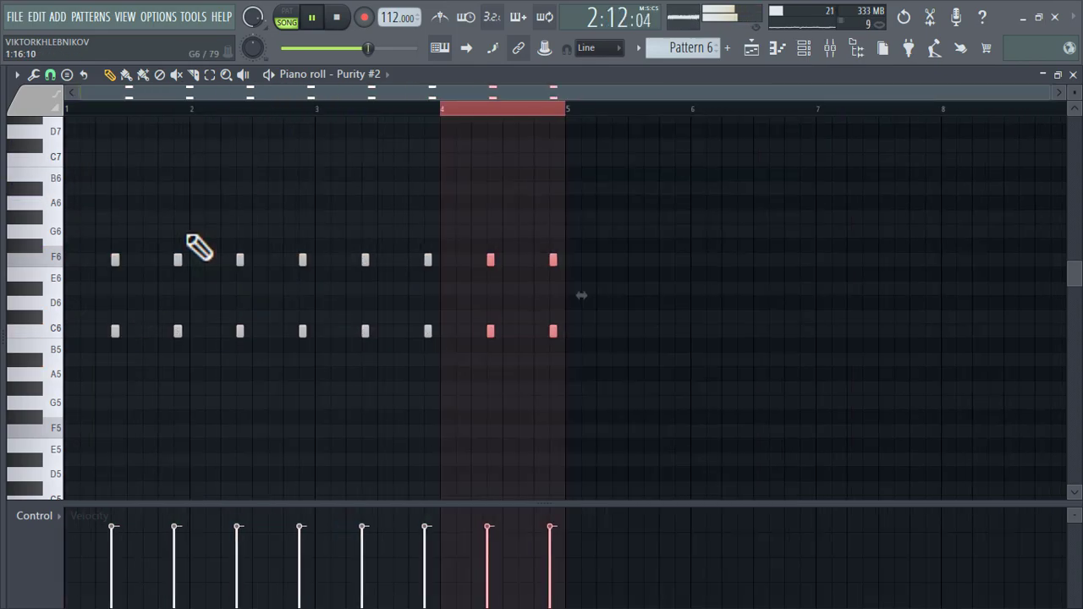
- Add a longer D#6 note right after the first note pair in bars 1 and 3 of the Purity #2 part
{"action": "key", "text": "Page_Up"}
{"action": "left_click", "coordinate": [169, 291]}
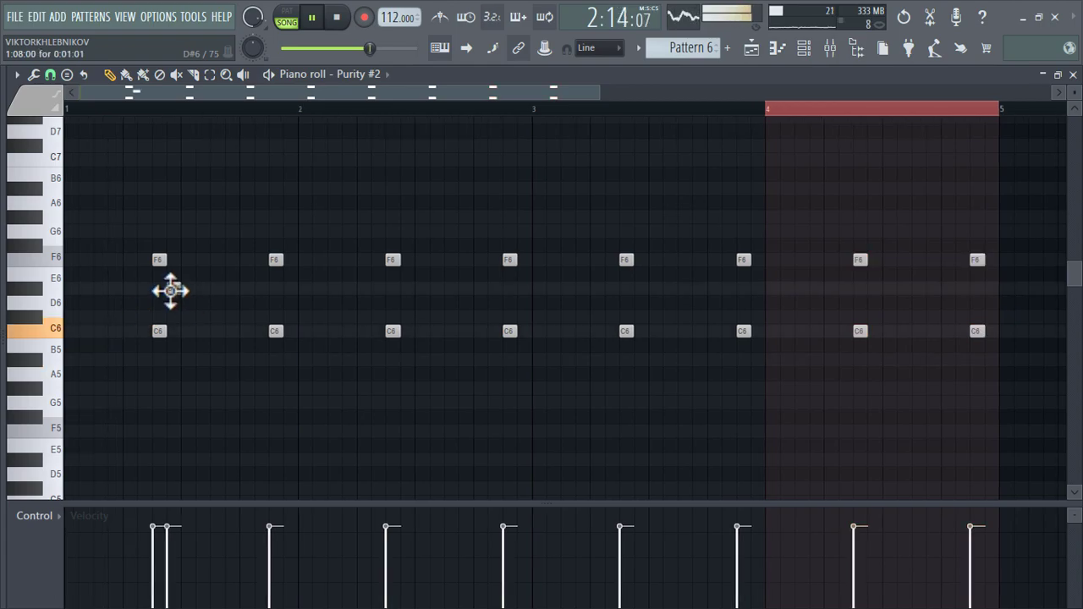
{"action": "left_click_drag", "start_coordinate": [182, 289], "coordinate": [230, 292]}
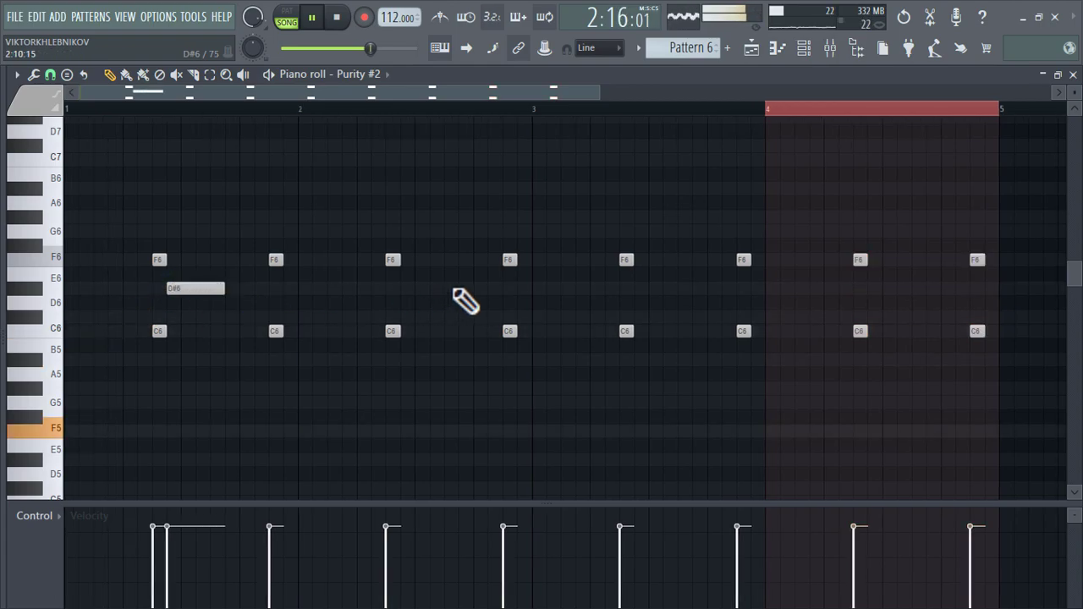
{"action": "left_click", "coordinate": [637, 289]}
{"action": "key", "text": "Page_Down"}
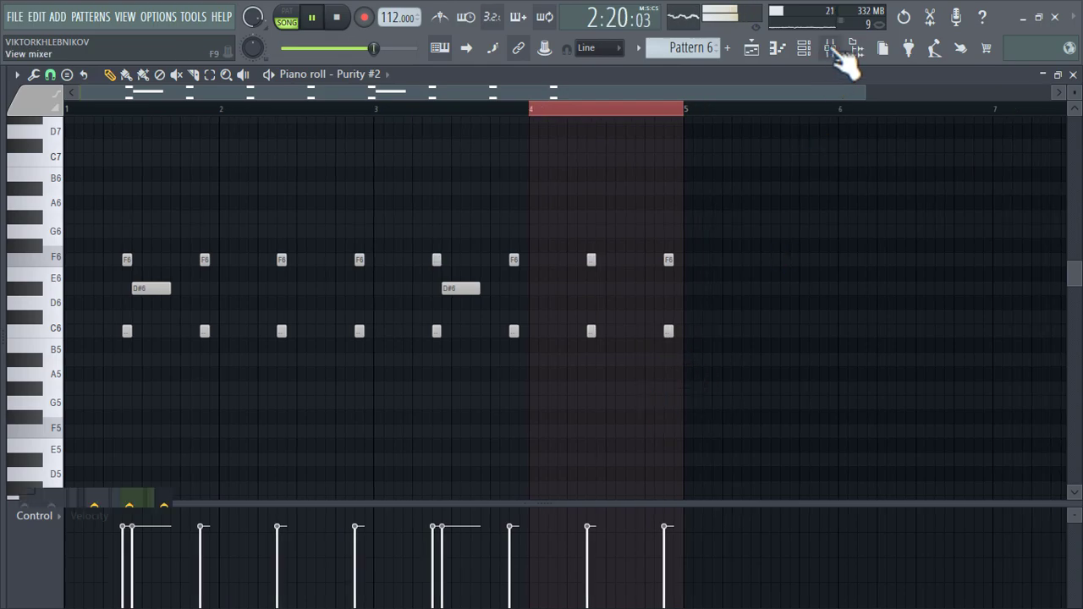
- Check the levels of mixer tracks 10, 11 and 12 that play the piano, bass and jb 23 TUBE layers
{"action": "left_click", "coordinate": [832, 50]}
{"action": "left_click", "coordinate": [501, 175]}
{"action": "left_click", "coordinate": [430, 210]}
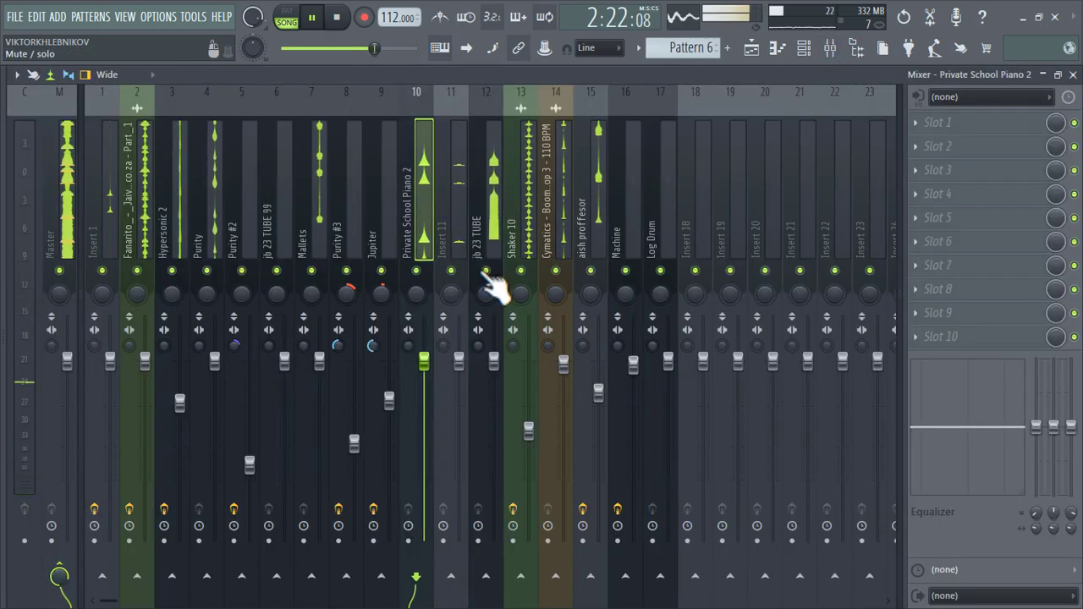
{"action": "left_click", "coordinate": [499, 360]}
{"action": "left_click", "coordinate": [462, 165]}
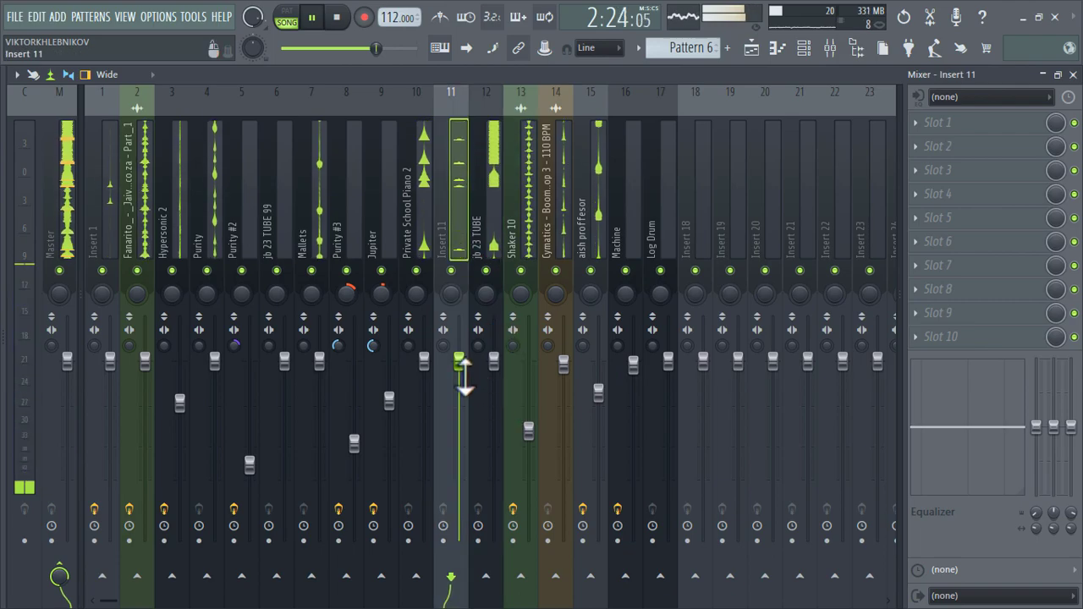
{"action": "left_click", "coordinate": [428, 211]}
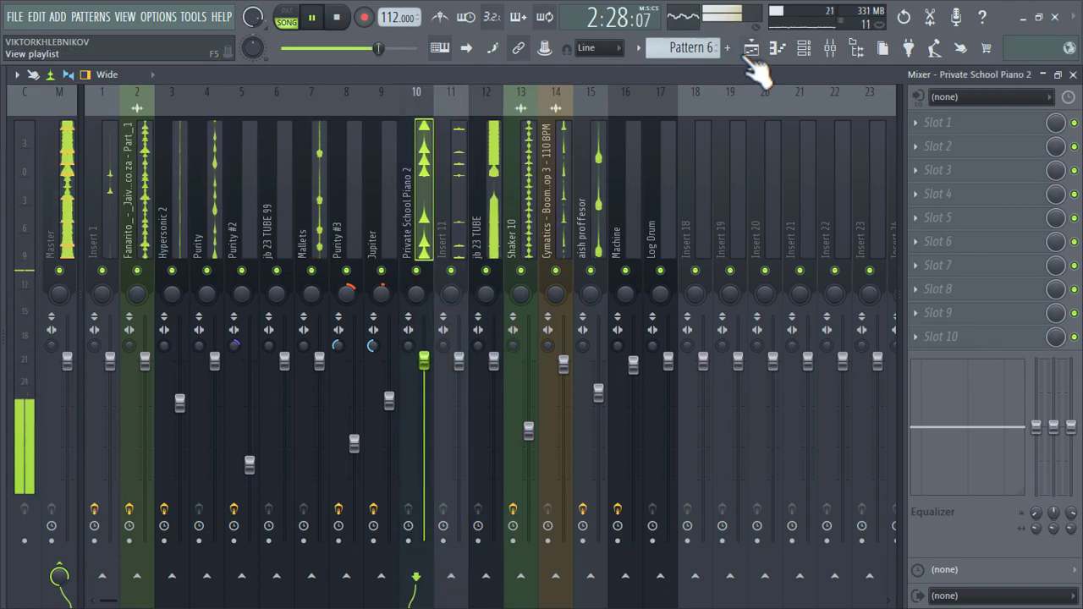
- Repeat the Pattern 6 clip along Track 7 from bar 77 up to bar 97
{"action": "left_click", "coordinate": [751, 48]}
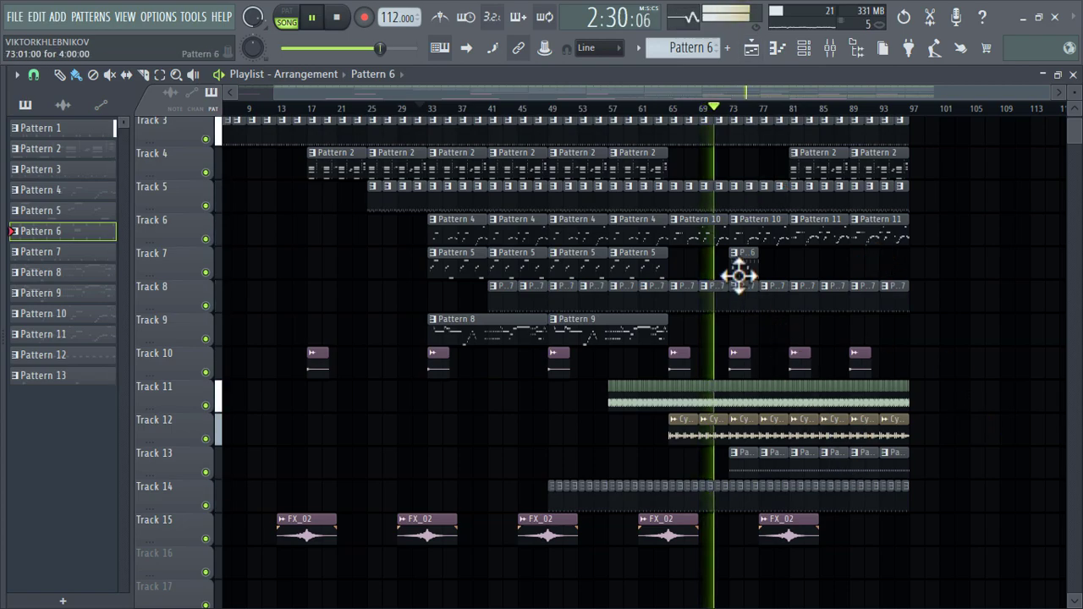
{"action": "left_click", "coordinate": [769, 269]}
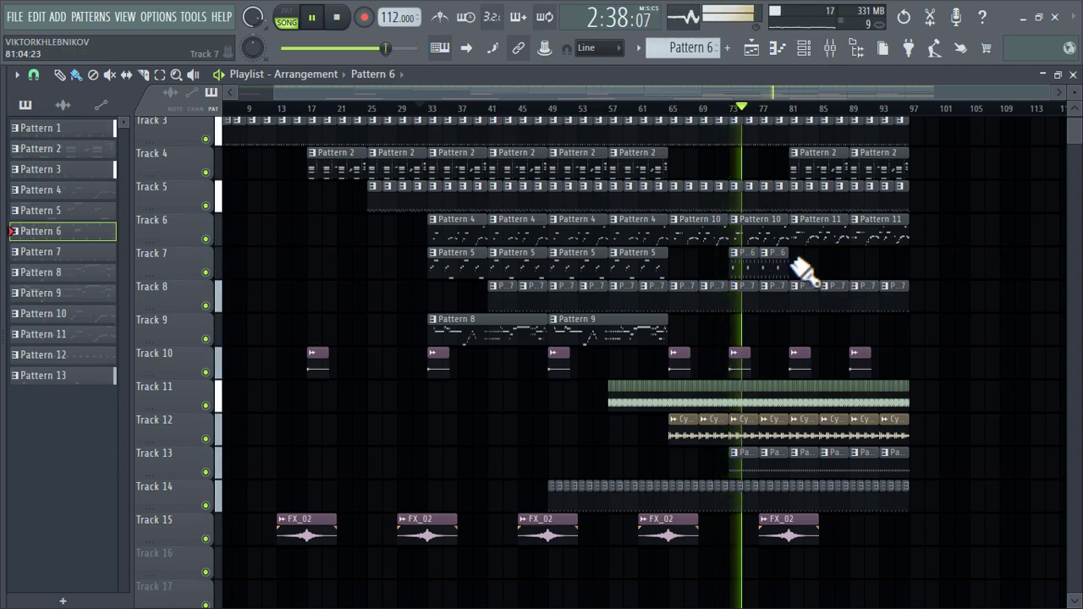
{"action": "mouse_move", "coordinate": [804, 269]}
{"action": "left_mouse_down"}
{"action": "mouse_move", "coordinate": [889, 266]}
{"action": "mouse_move", "coordinate": [928, 246]}
{"action": "left_mouse_up"}
{"action": "scroll", "coordinate": [838, 271], "scroll_direction": "up", "scroll_amount": 2}
{"action": "scroll", "coordinate": [838, 272], "scroll_direction": "up", "scroll_amount": 2}
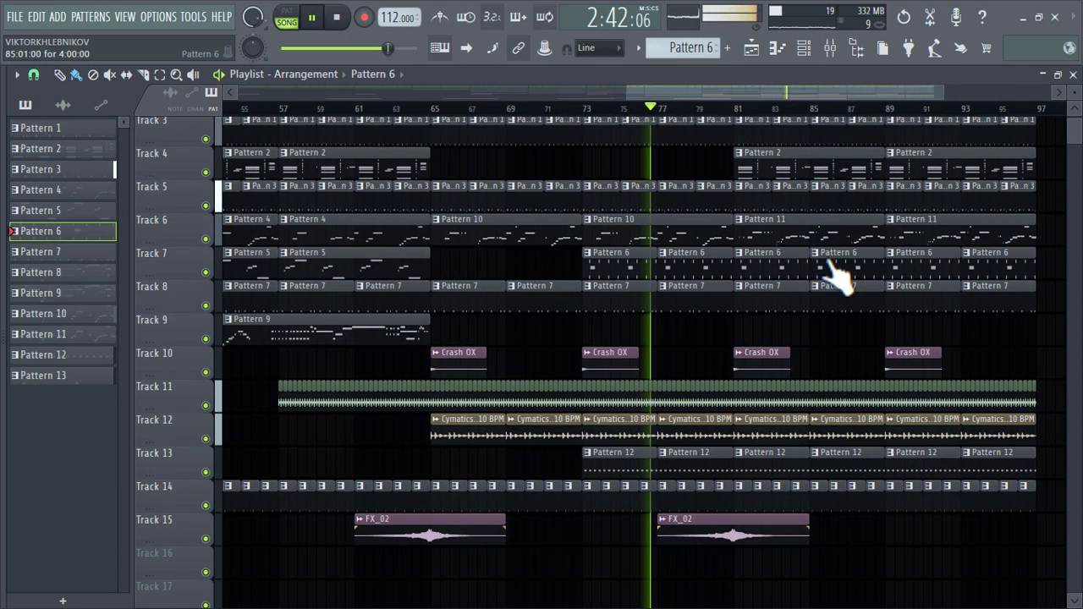
{"action": "scroll", "coordinate": [836, 277], "scroll_direction": "down", "scroll_amount": 1}
{"action": "scroll", "coordinate": [838, 279], "scroll_direction": "down", "scroll_amount": 2}
{"action": "scroll", "coordinate": [836, 278], "scroll_direction": "down", "scroll_amount": 2}
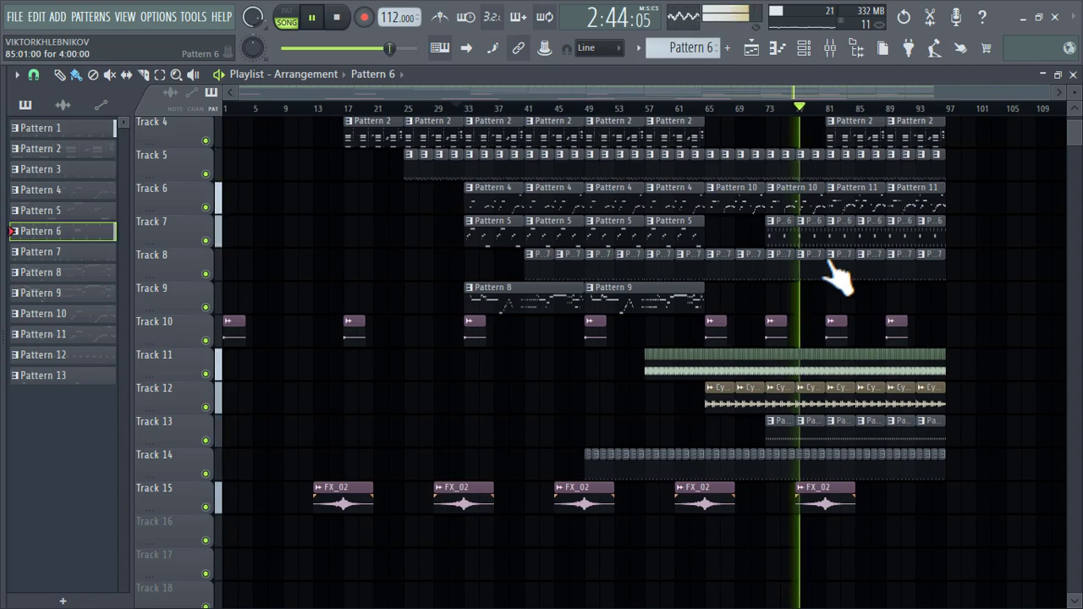
- Place a short Pattern 9 clip about two bars long on Track 17 near bar 80
{"action": "left_click", "coordinate": [665, 308]}
{"action": "mouse_move", "coordinate": [757, 564]}
{"action": "left_mouse_down"}
{"action": "mouse_move", "coordinate": [769, 570]}
{"action": "mouse_move", "coordinate": [745, 575]}
{"action": "mouse_move", "coordinate": [836, 582]}
{"action": "left_mouse_up"}
{"action": "scroll", "coordinate": [836, 592], "scroll_direction": "up", "scroll_amount": 2}
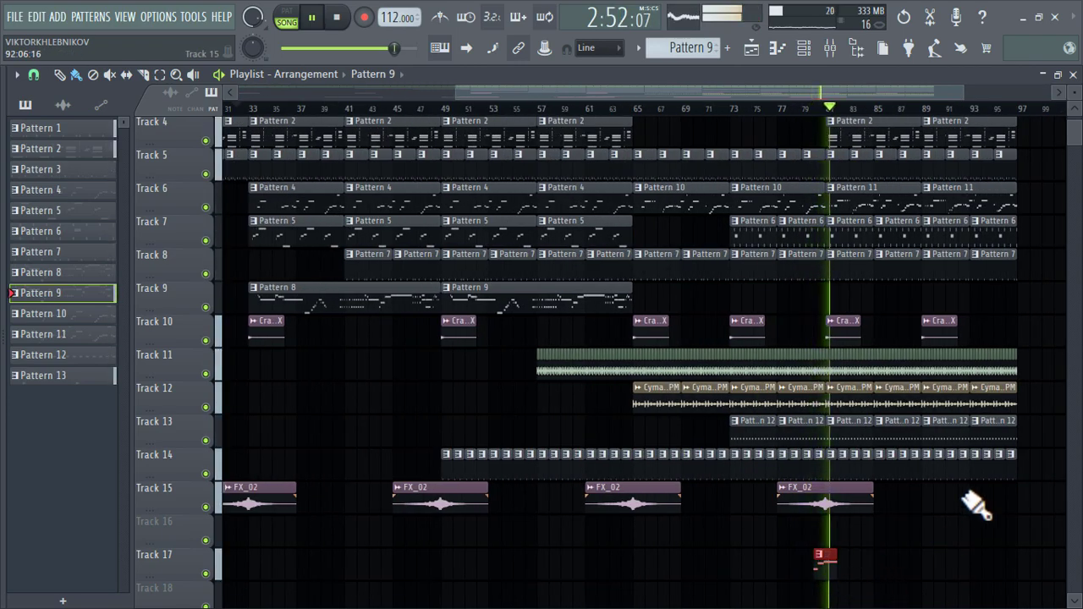
- Review the whole arrangement from bar 1 to bar 97 across all tracks
{"action": "scroll", "coordinate": [977, 505], "scroll_direction": "down", "scroll_amount": 2}
{"action": "scroll", "coordinate": [987, 300], "scroll_direction": "up", "scroll_amount": 3}
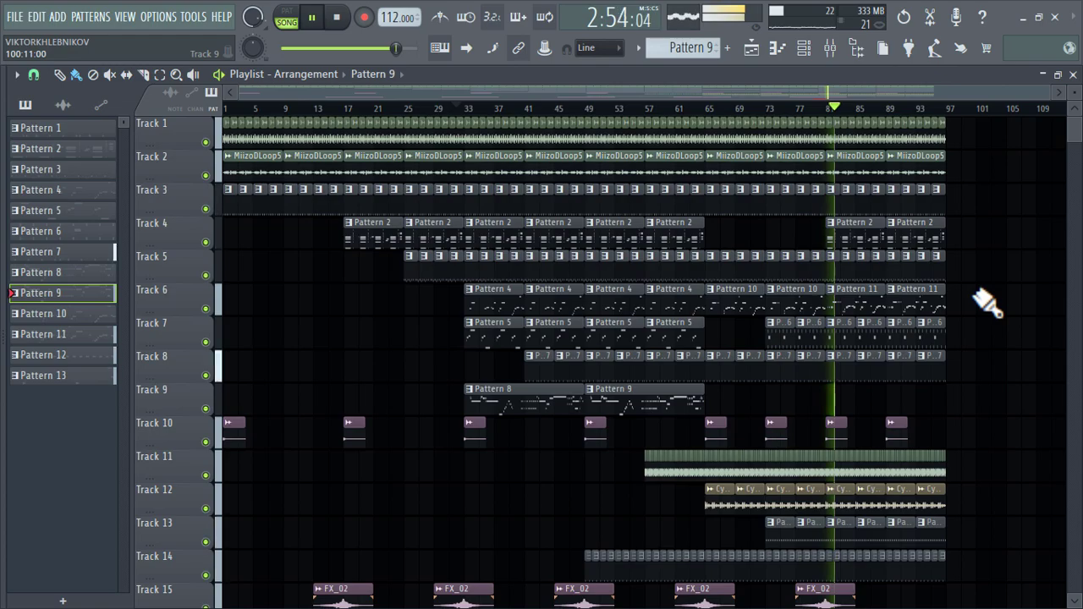
{"action": "scroll", "coordinate": [978, 293], "scroll_direction": "up", "scroll_amount": 2}
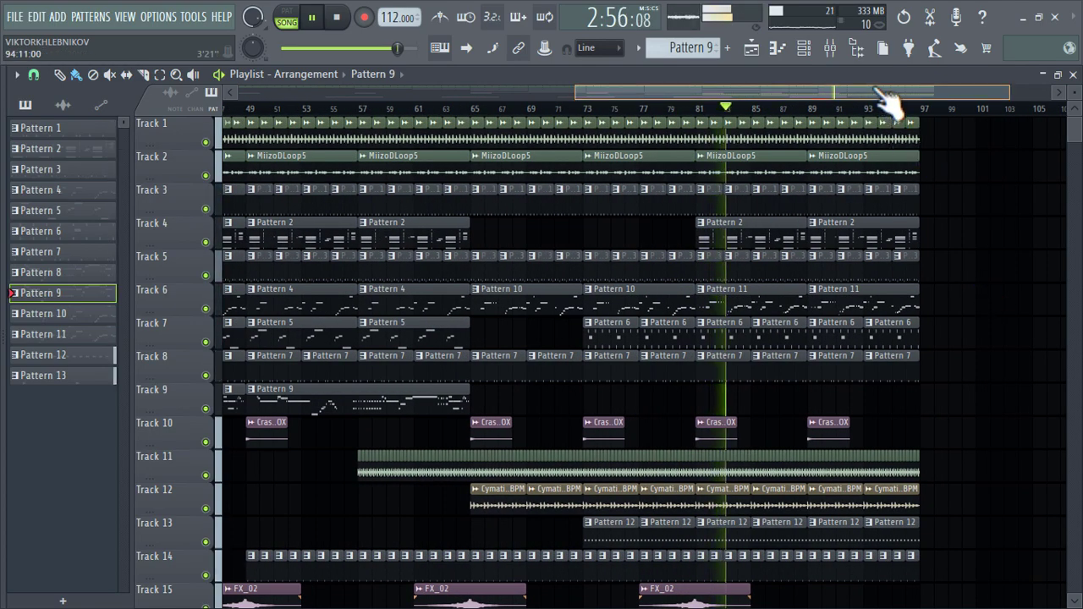
{"action": "left_click_drag", "start_coordinate": [885, 94], "coordinate": [367, 108]}
{"action": "left_click_drag", "start_coordinate": [675, 95], "coordinate": [932, 94]}
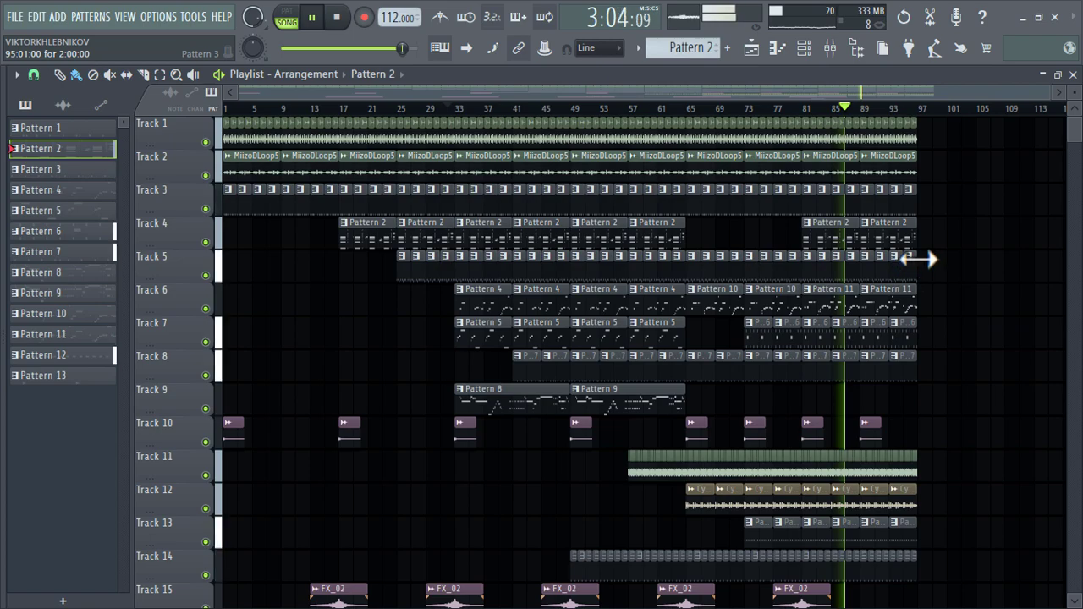
- Extend Pattern 2 on Track 4 from bar 97 to bar 113 and place an FX_02 clip at bar 93 on Track 15
{"action": "left_click_drag", "start_coordinate": [924, 239], "coordinate": [986, 254]}
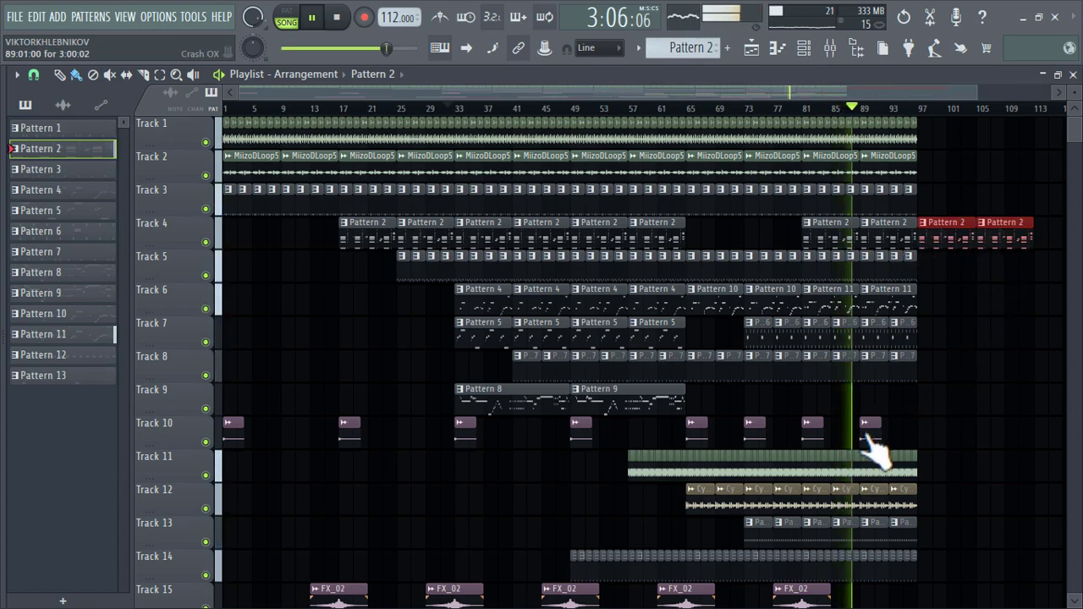
{"action": "scroll", "coordinate": [864, 436], "scroll_direction": "down", "scroll_amount": 3}
{"action": "left_click_drag", "start_coordinate": [805, 485], "coordinate": [918, 475]}
{"action": "scroll", "coordinate": [945, 436], "scroll_direction": "down", "scroll_amount": 2, "text": "ctrl"}
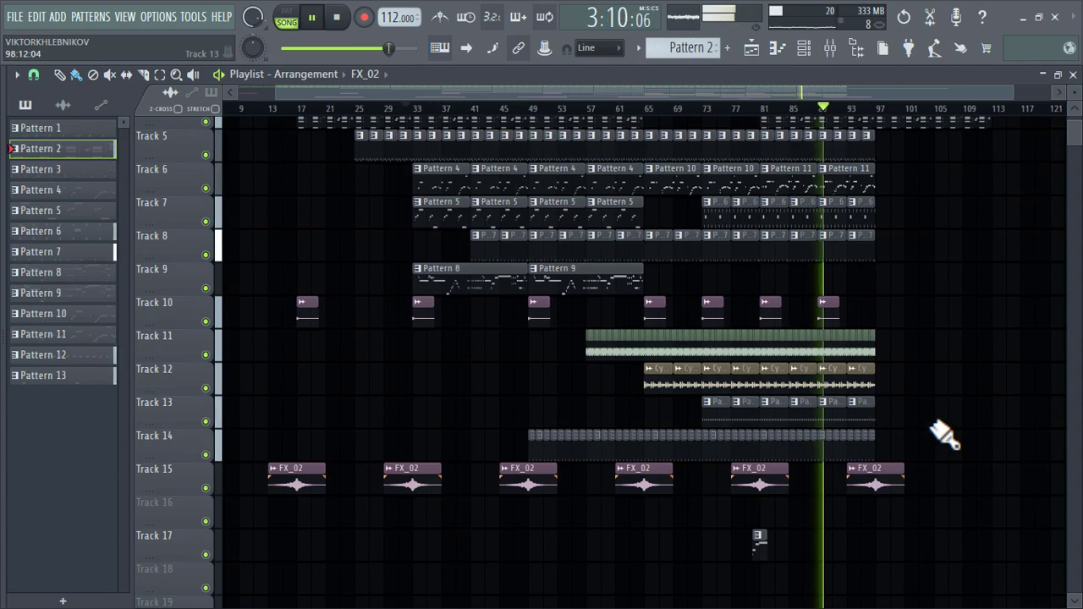
- Place Pattern 5 on Track 7 from bar 97 to bar 113 and Pattern 4 on Track 6 from bar 105 to bar 113
{"action": "left_click", "coordinate": [463, 223]}
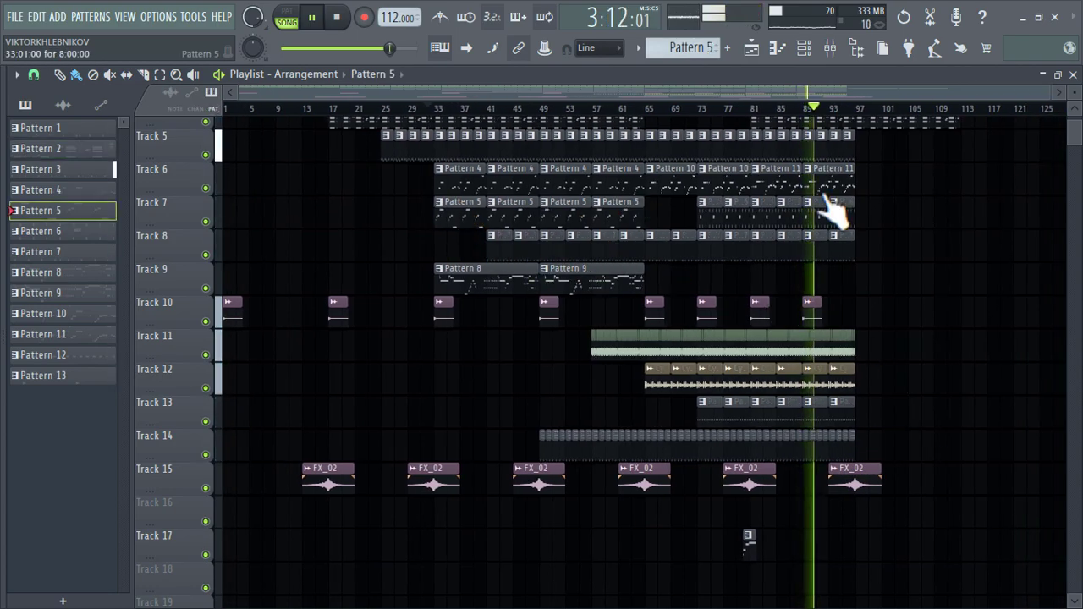
{"action": "left_click", "coordinate": [932, 222]}
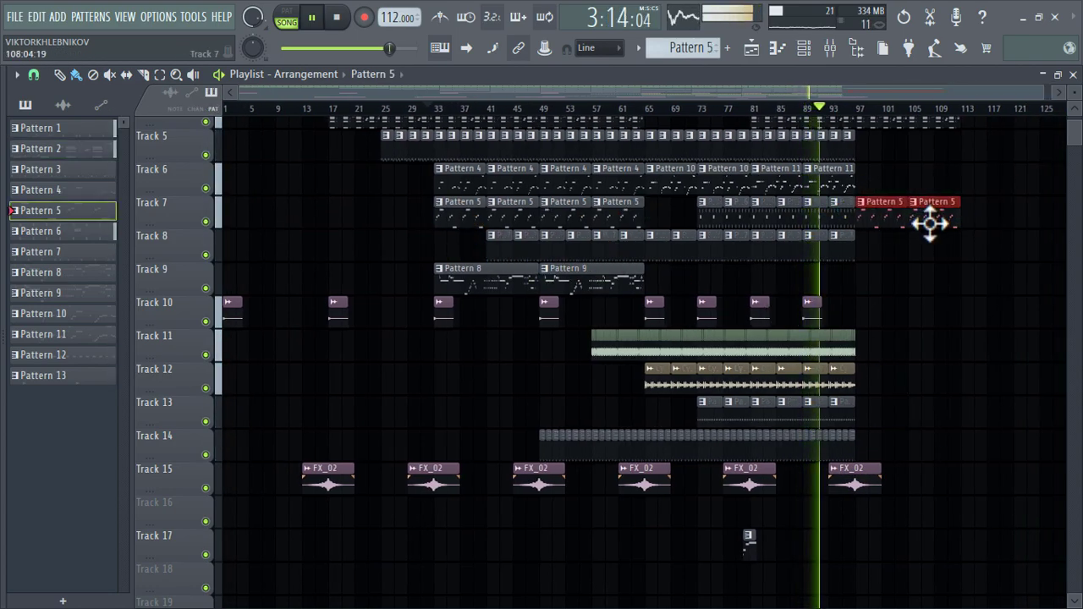
{"action": "left_click", "coordinate": [513, 179]}
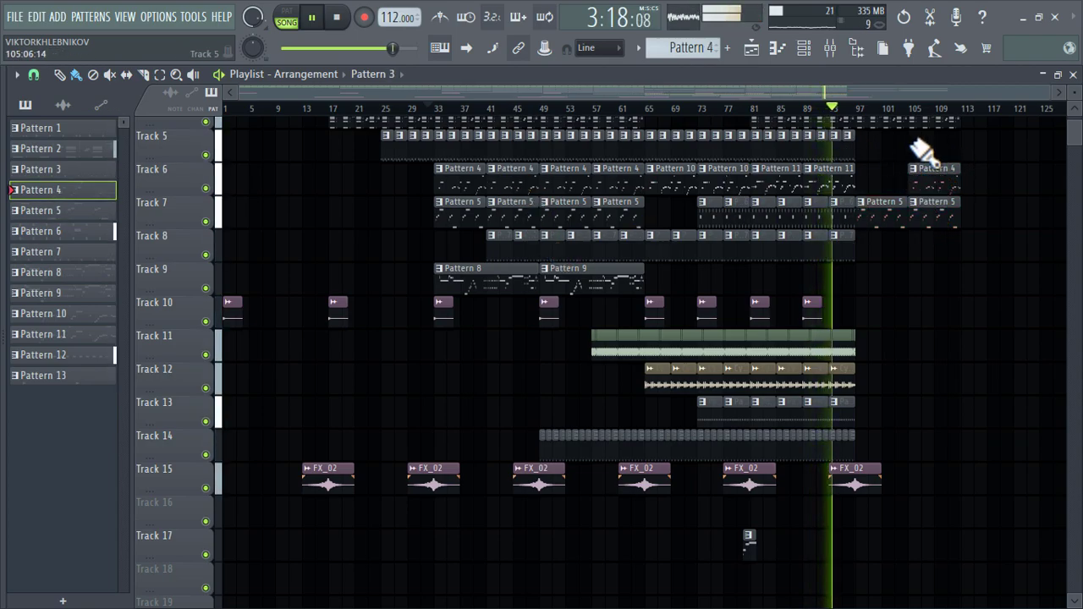
- Repeat Pattern 3 on Track 5 and the Track 1 audio loop from bar 105 to bar 113
{"action": "left_click_drag", "start_coordinate": [921, 144], "coordinate": [955, 154]}
{"action": "scroll", "coordinate": [999, 224], "scroll_direction": "up", "scroll_amount": 4}
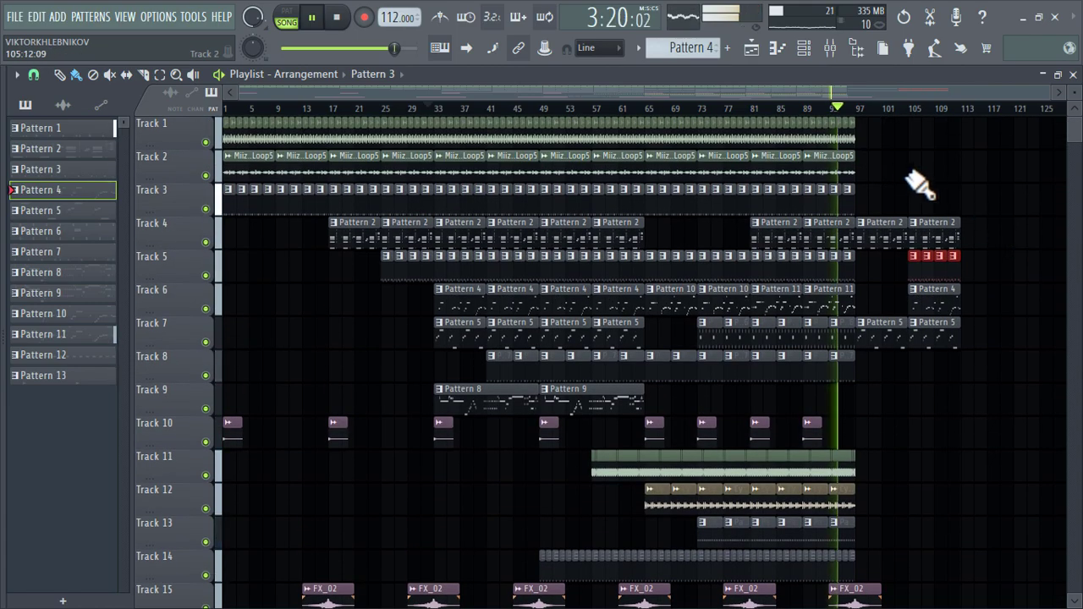
{"action": "scroll", "coordinate": [871, 139], "scroll_direction": "up", "scroll_amount": 3}
{"action": "left_click", "coordinate": [844, 139]}
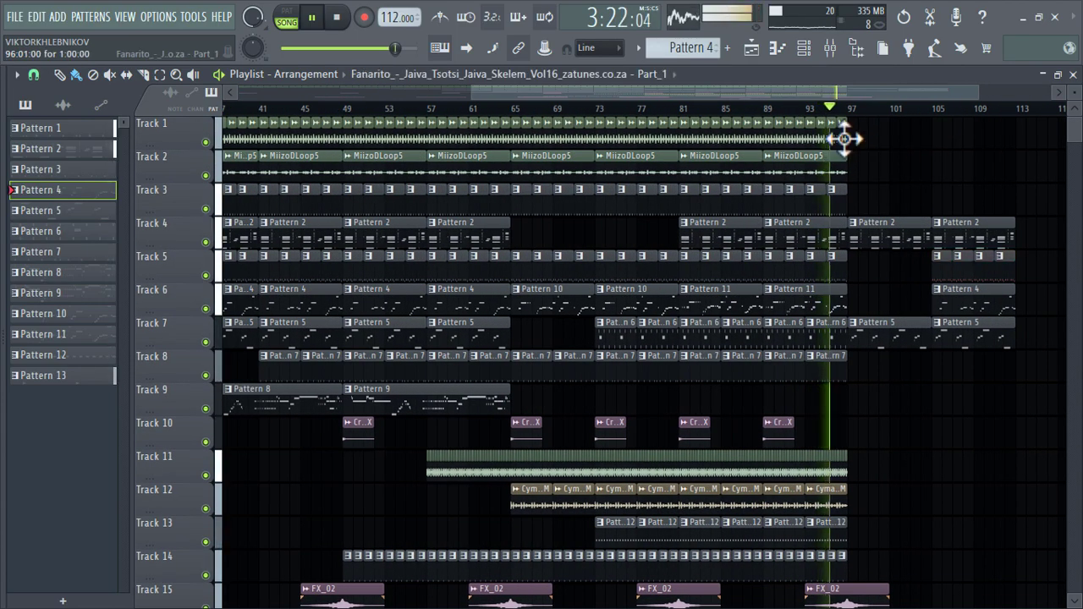
{"action": "left_click_drag", "start_coordinate": [934, 128], "coordinate": [1017, 141]}
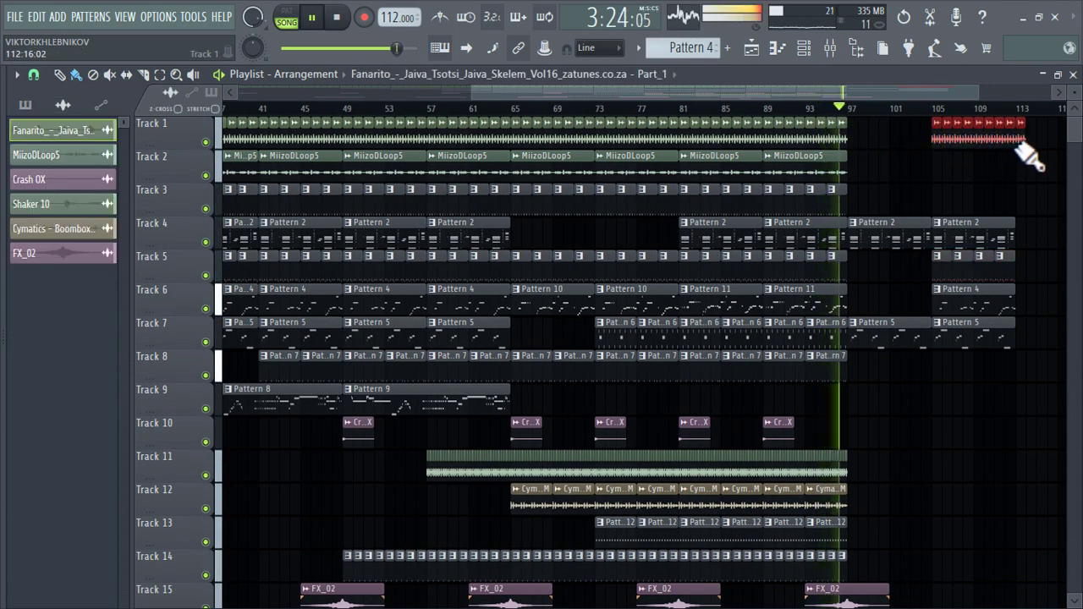
- Repeat Pattern 7 on Track 8 and the Cymatics Boombox Top Drum Loop 3 on Track 12 from bar 105 to bar 113
{"action": "scroll", "coordinate": [1050, 195], "scroll_direction": "up", "scroll_amount": 2}
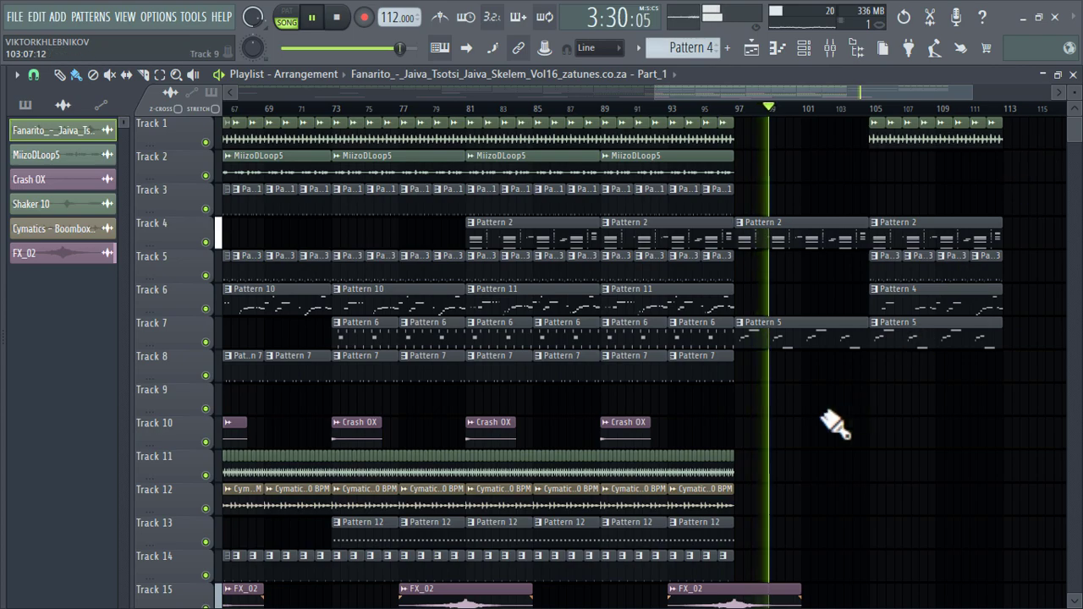
{"action": "left_click", "coordinate": [705, 358]}
{"action": "left_click_drag", "start_coordinate": [879, 373], "coordinate": [994, 373]}
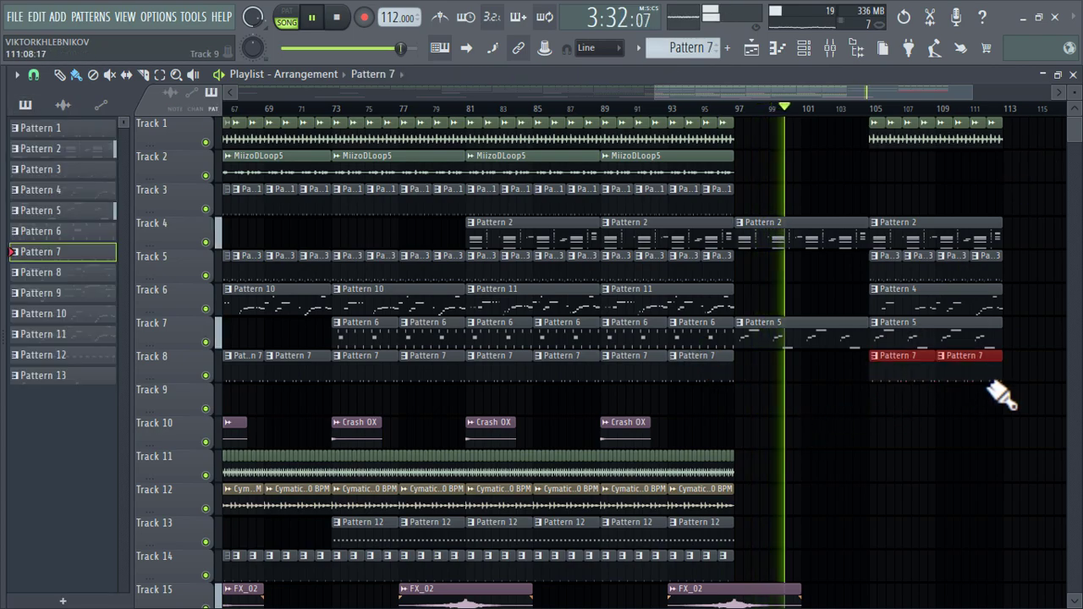
{"action": "scroll", "coordinate": [990, 469], "scroll_direction": "down", "scroll_amount": 3}
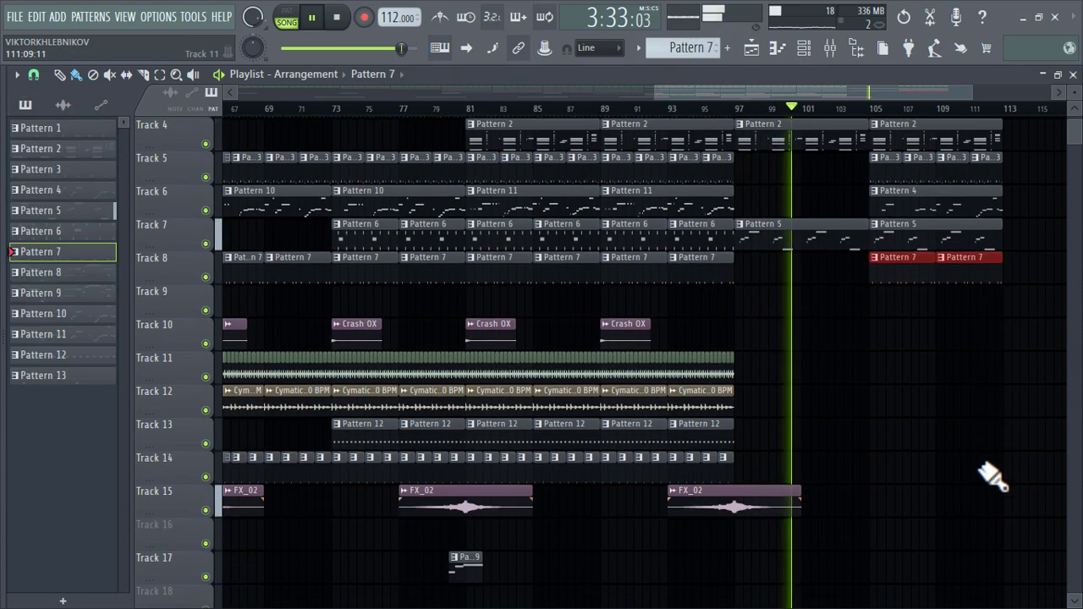
{"action": "left_click", "coordinate": [713, 408]}
{"action": "left_click_drag", "start_coordinate": [872, 412], "coordinate": [960, 415]}
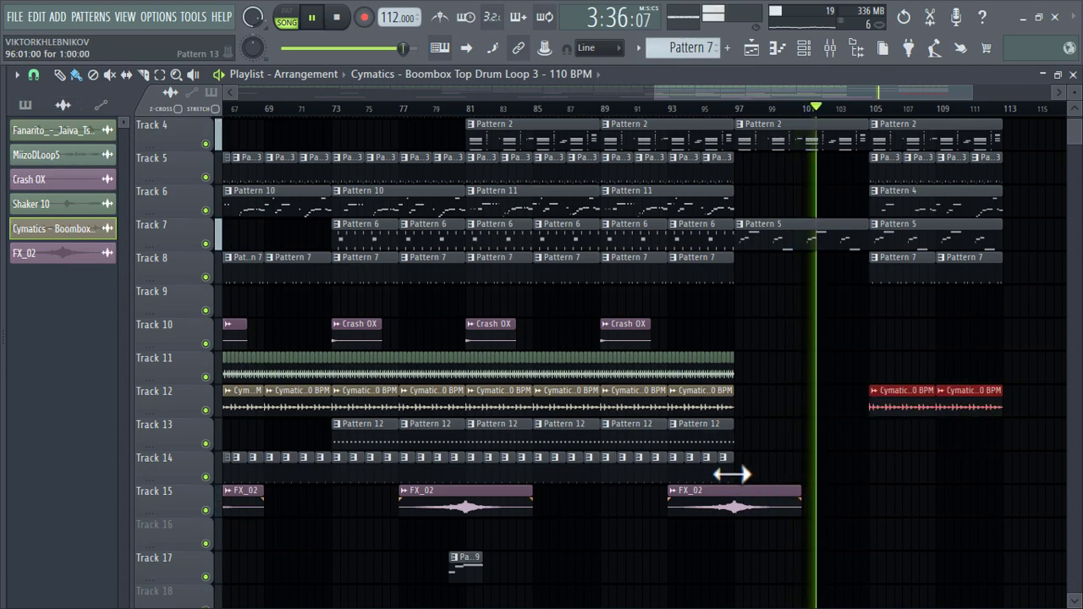
- Place Pattern 12 on Track 13 and repeated Pattern 13 clips on Track 14 from bar 109 to bar 113
{"action": "left_click", "coordinate": [725, 442]}
{"action": "left_click", "coordinate": [936, 439]}
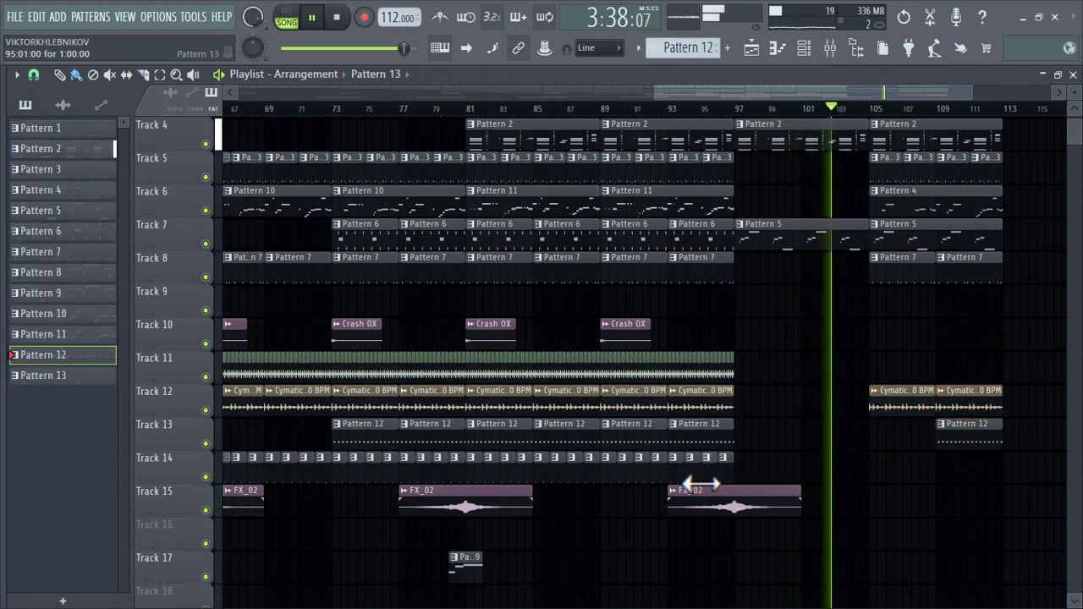
{"action": "left_click_drag", "start_coordinate": [934, 475], "coordinate": [989, 471]}
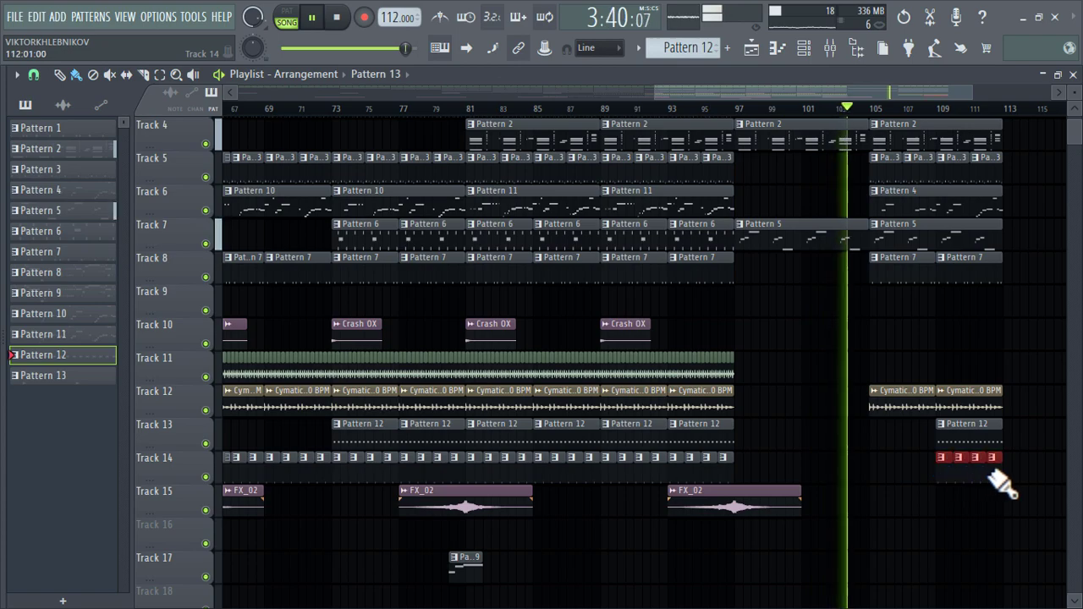
- Place an FX_02 clip on Track 15 starting at bar 109
{"action": "left_click_drag", "start_coordinate": [738, 510], "coordinate": [1004, 500]}
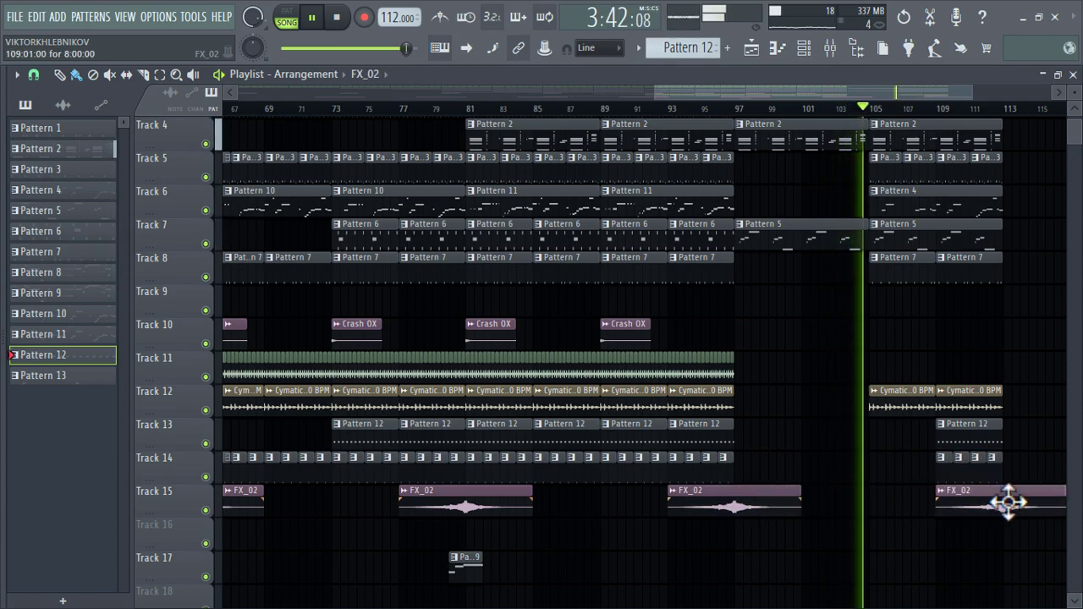
{"action": "scroll", "coordinate": [1001, 501], "scroll_direction": "down", "scroll_amount": 2}
{"action": "scroll", "coordinate": [1004, 503], "scroll_direction": "down", "scroll_amount": 3}
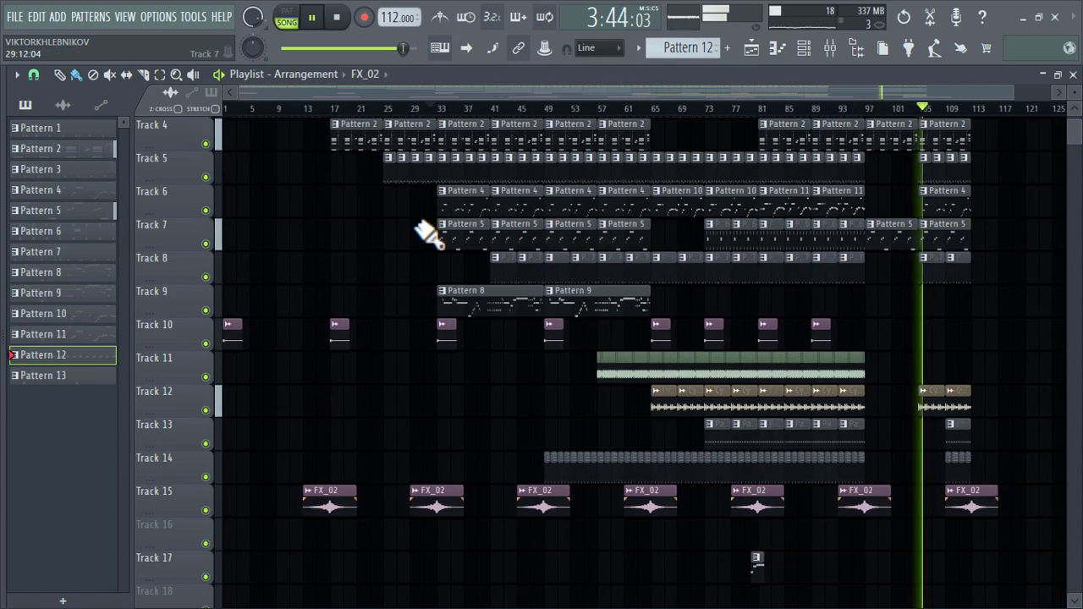
- Duplicate all clips on Tracks 1 to 14 between bars 65 and 113 so the copy starts at bar 113
{"action": "left_click", "coordinate": [160, 75]}
{"action": "left_click_drag", "start_coordinate": [974, 465], "coordinate": [653, 11]}
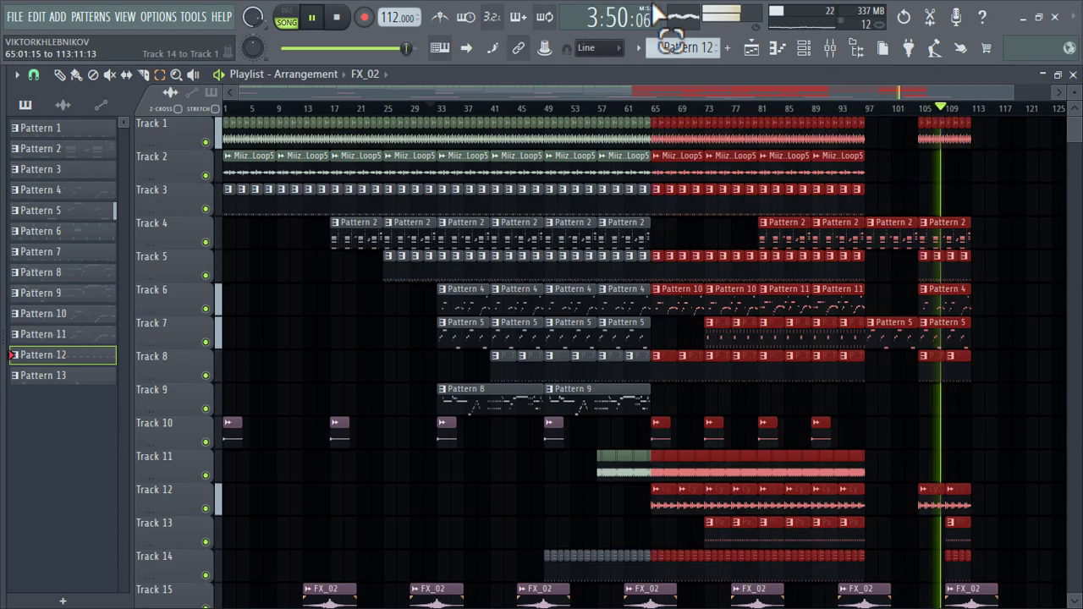
{"action": "key", "text": "ctrl+b"}
{"action": "scroll", "coordinate": [846, 415], "scroll_direction": "up", "scroll_amount": 2}
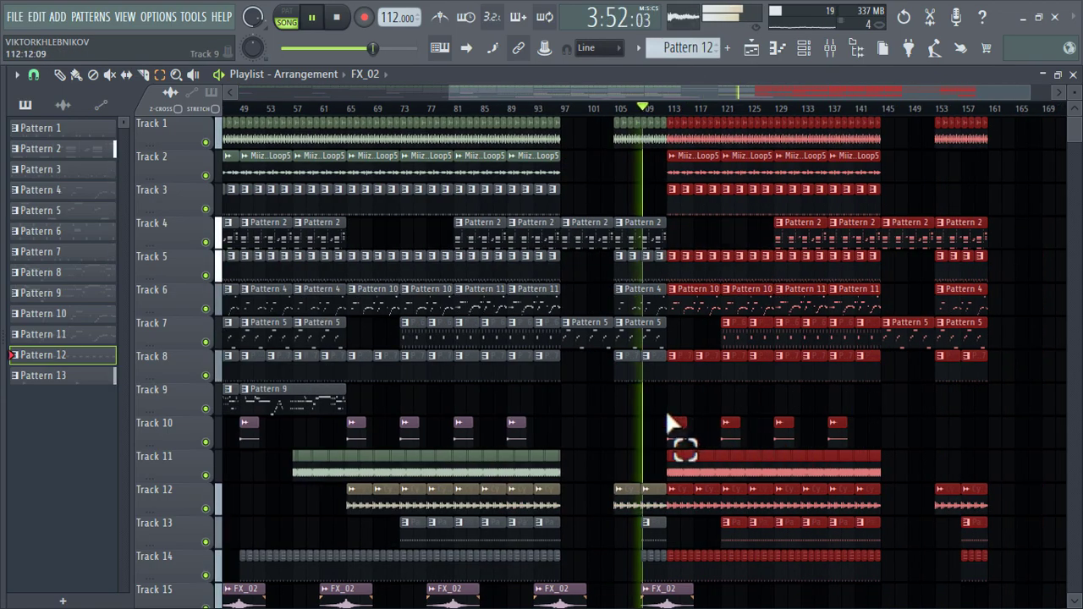
{"action": "scroll", "coordinate": [668, 416], "scroll_direction": "up", "scroll_amount": 2}
{"action": "scroll", "coordinate": [668, 417], "scroll_direction": "up", "scroll_amount": 4}
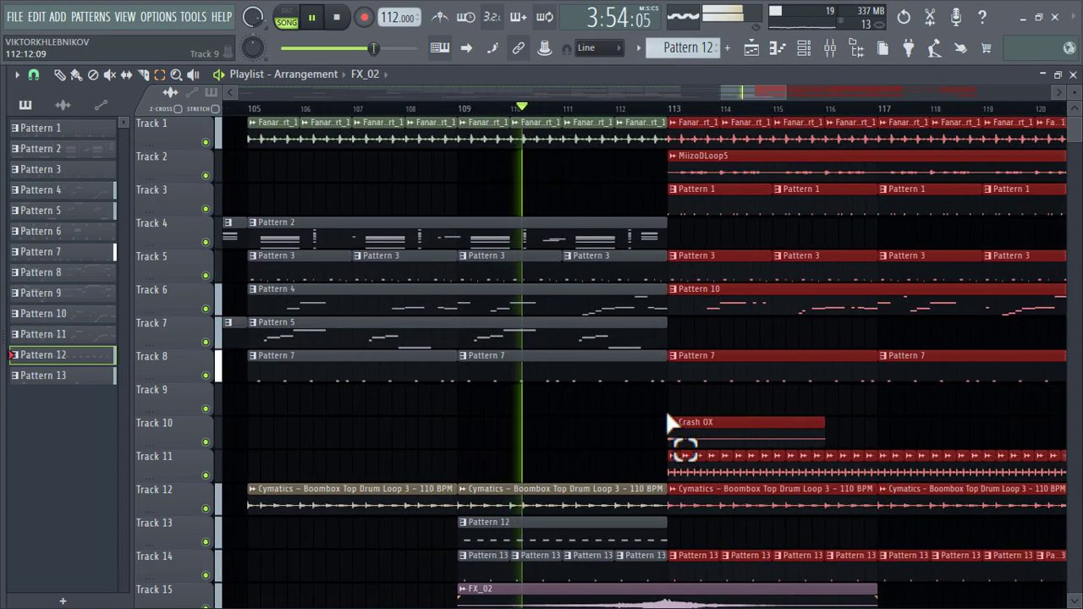
{"action": "scroll", "coordinate": [668, 417], "scroll_direction": "down", "scroll_amount": 3}
{"action": "scroll", "coordinate": [667, 413], "scroll_direction": "down", "scroll_amount": 3}
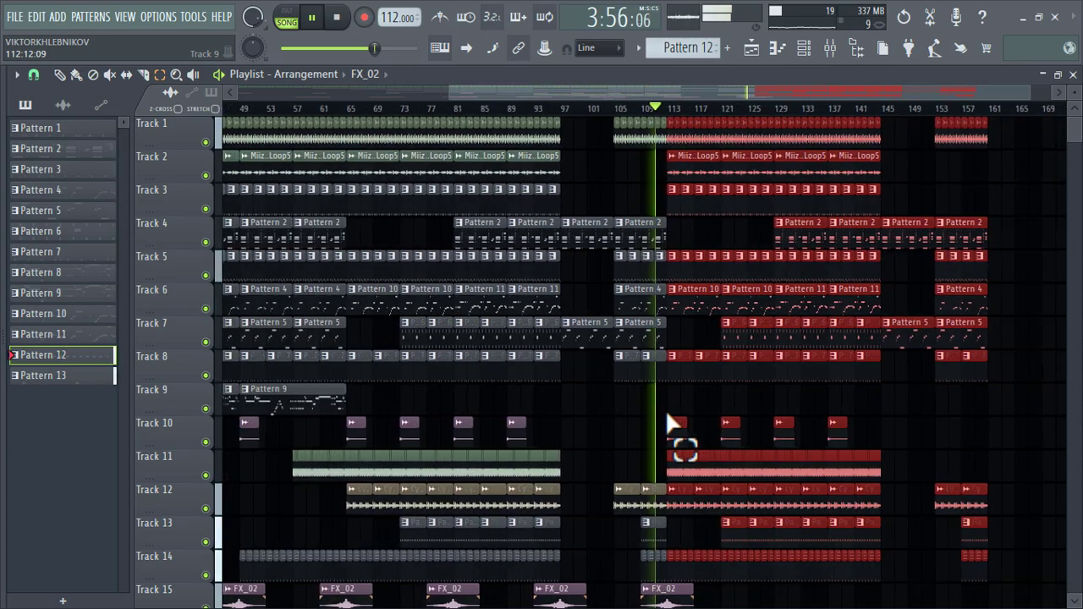
{"action": "left_click", "coordinate": [976, 460]}
- Place an FX_02 clip on Track 15 starting at bar 125
{"action": "scroll", "coordinate": [975, 458], "scroll_direction": "down", "scroll_amount": 3}
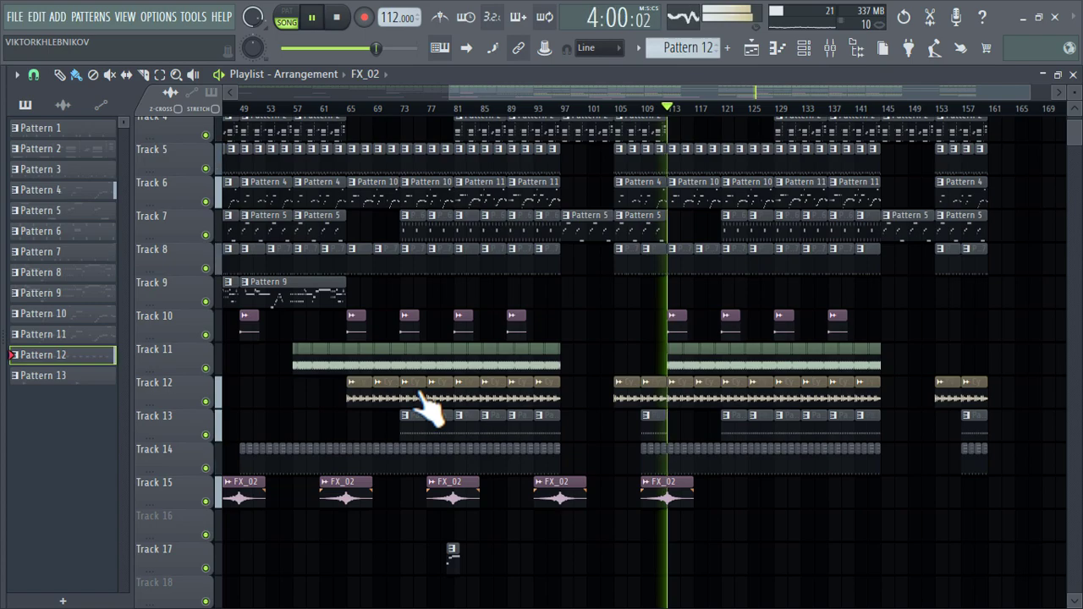
{"action": "left_click_drag", "start_coordinate": [663, 503], "coordinate": [781, 502]}
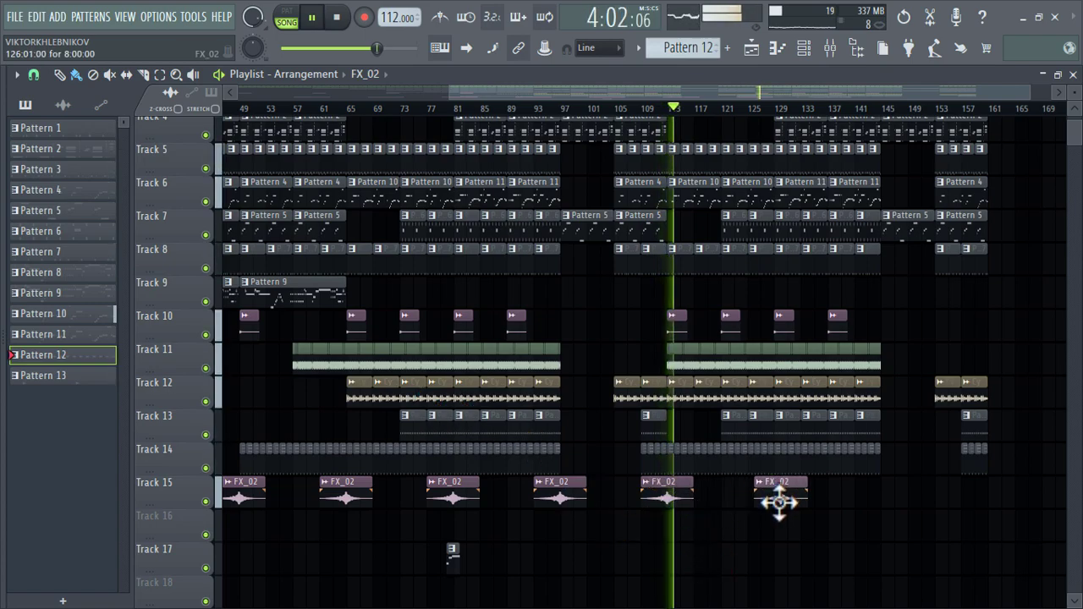
{"action": "scroll", "coordinate": [820, 548], "scroll_direction": "down", "scroll_amount": 3}
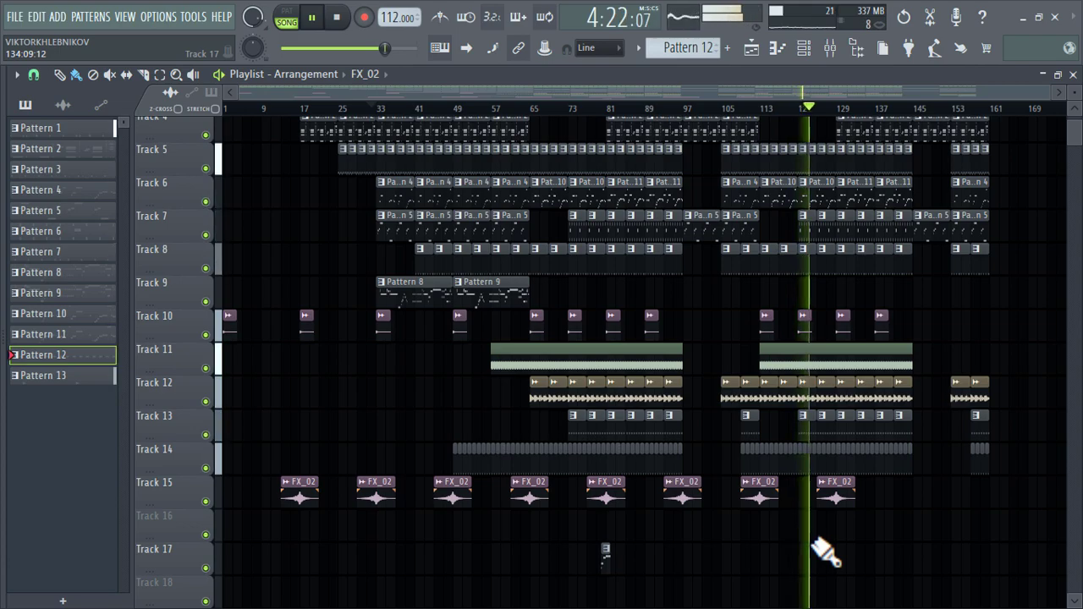
- Delete all clips from bar 145 onward so the arrangement ends at bar 145
{"action": "scroll", "coordinate": [1009, 367], "scroll_direction": "up", "scroll_amount": 3}
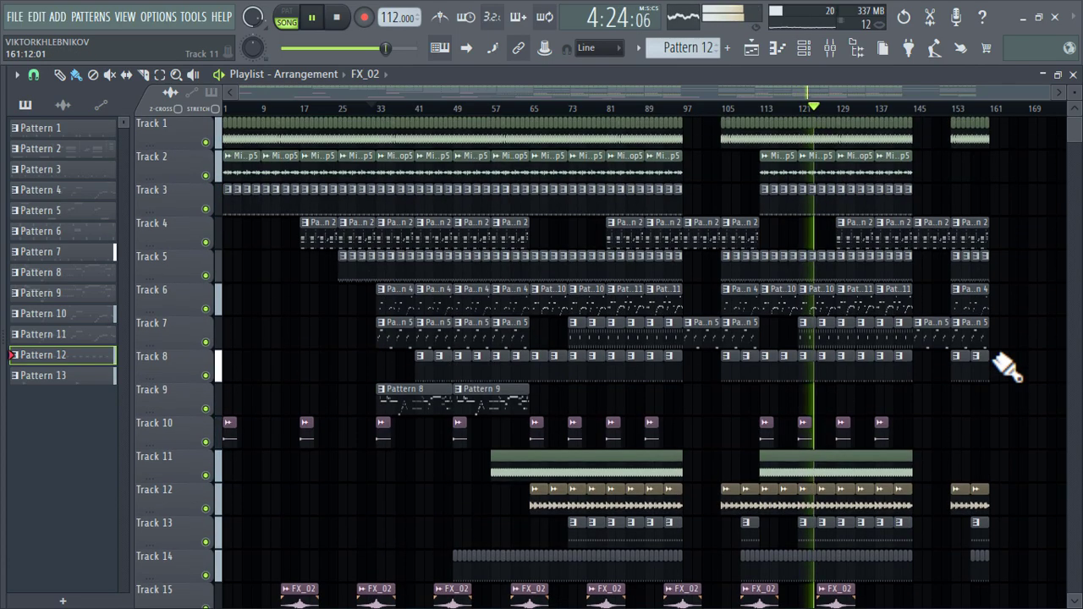
{"action": "mouse_move", "coordinate": [985, 230]}
{"action": "left_mouse_down"}
{"action": "mouse_move", "coordinate": [938, 232]}
{"action": "mouse_move", "coordinate": [933, 337]}
{"action": "mouse_move", "coordinate": [979, 234]}
{"action": "mouse_move", "coordinate": [969, 357]}
{"action": "mouse_move", "coordinate": [979, 266]}
{"action": "mouse_move", "coordinate": [1064, 175]}
{"action": "mouse_move", "coordinate": [958, 138]}
{"action": "mouse_move", "coordinate": [984, 320]}
{"action": "mouse_move", "coordinate": [973, 455]}
{"action": "mouse_move", "coordinate": [963, 447]}
{"action": "left_mouse_up"}
- Place an FX_02 clip on Track 15 starting at bar 141
{"action": "scroll", "coordinate": [984, 320], "scroll_direction": "down", "scroll_amount": 4}
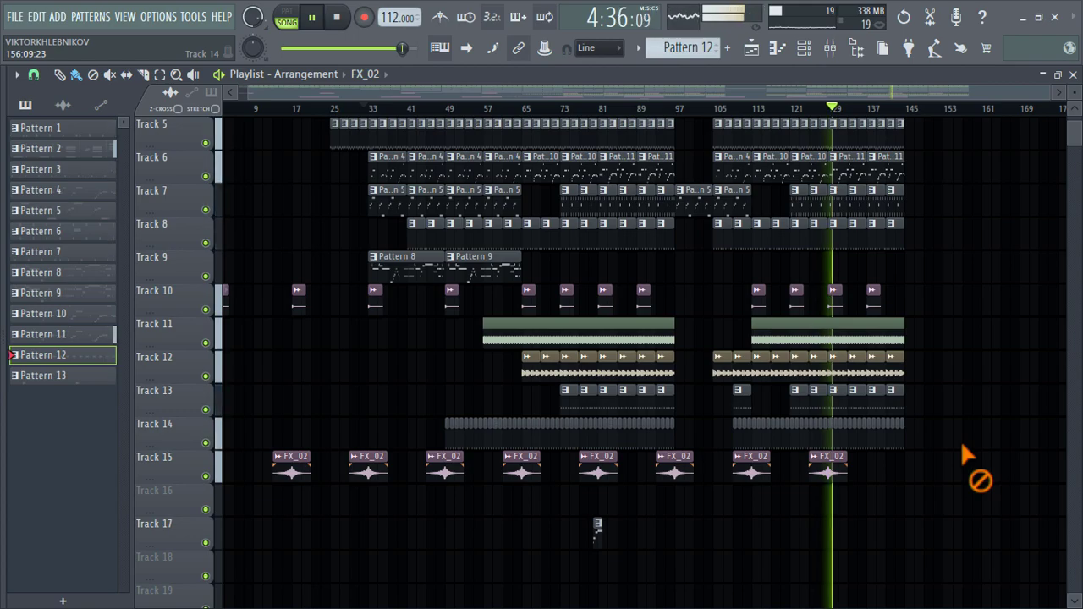
{"action": "left_click_drag", "start_coordinate": [829, 474], "coordinate": [905, 474]}
{"action": "scroll", "coordinate": [942, 531], "scroll_direction": "up", "scroll_amount": 4}
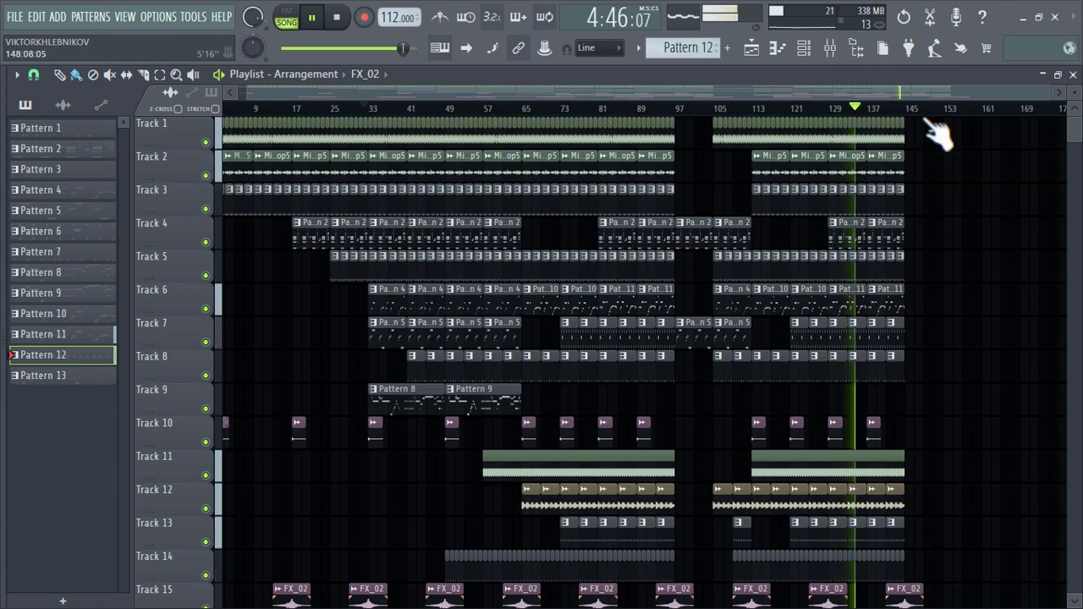
- Check the levels of the mixer tracks, including Log Drum, and return to the full playlist arrangement
{"action": "left_click_drag", "start_coordinate": [894, 93], "coordinate": [880, 93]}
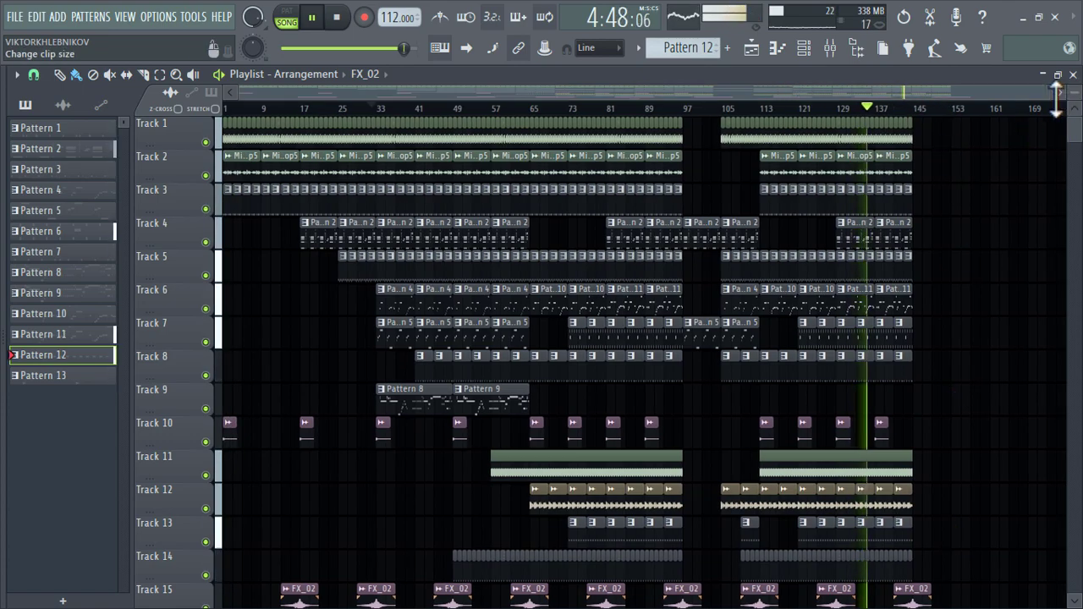
{"action": "left_click_drag", "start_coordinate": [1052, 94], "coordinate": [1034, 95]}
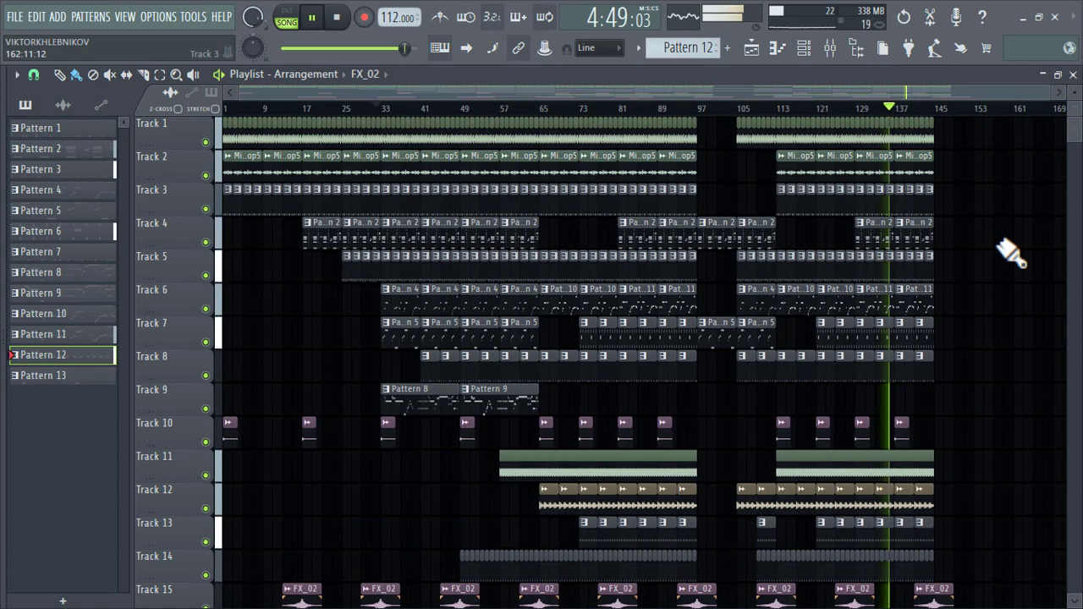
{"action": "left_click", "coordinate": [830, 51]}
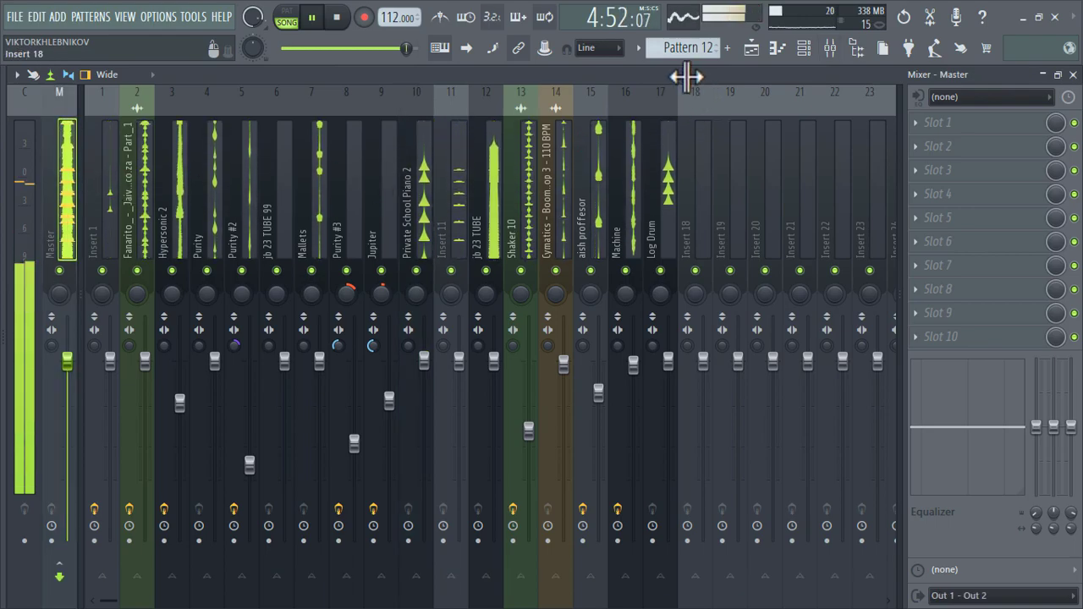
{"action": "left_click", "coordinate": [676, 161]}
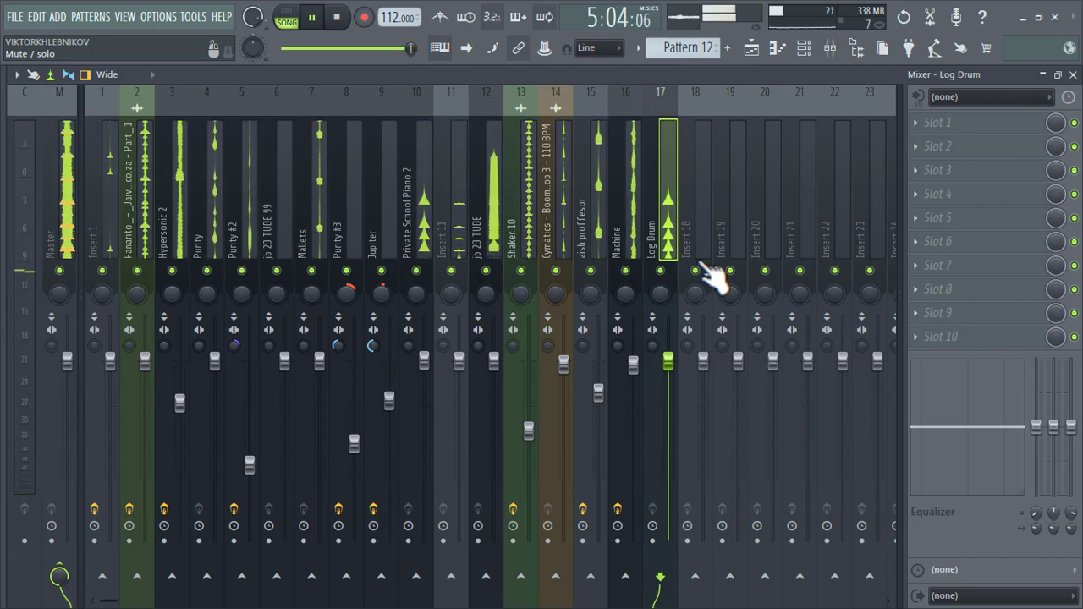
{"action": "left_click", "coordinate": [753, 48]}
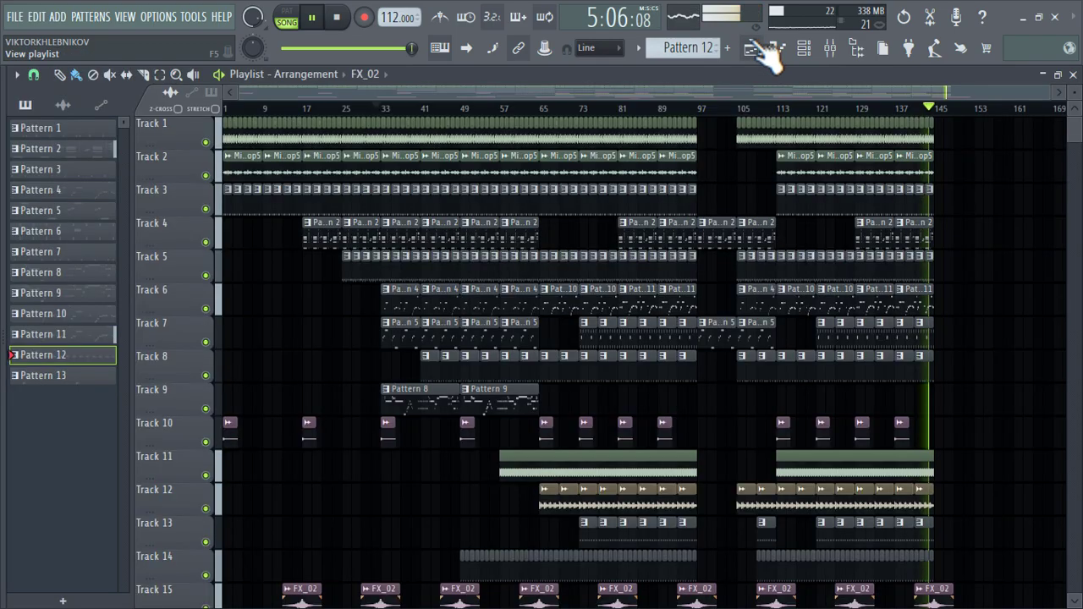
{"action": "scroll", "coordinate": [847, 356], "scroll_direction": "down", "scroll_amount": 2}
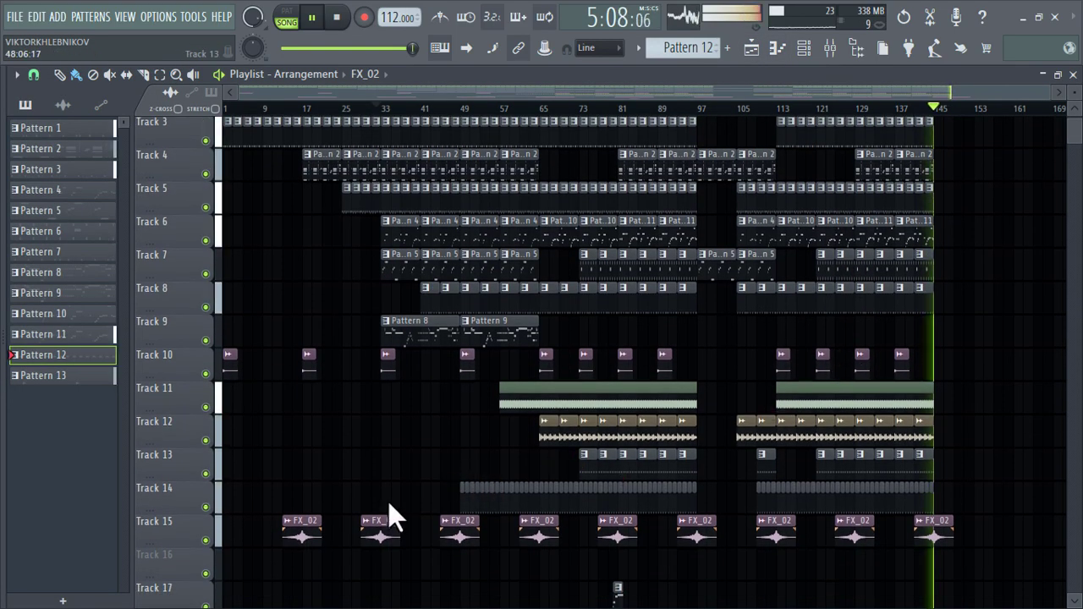